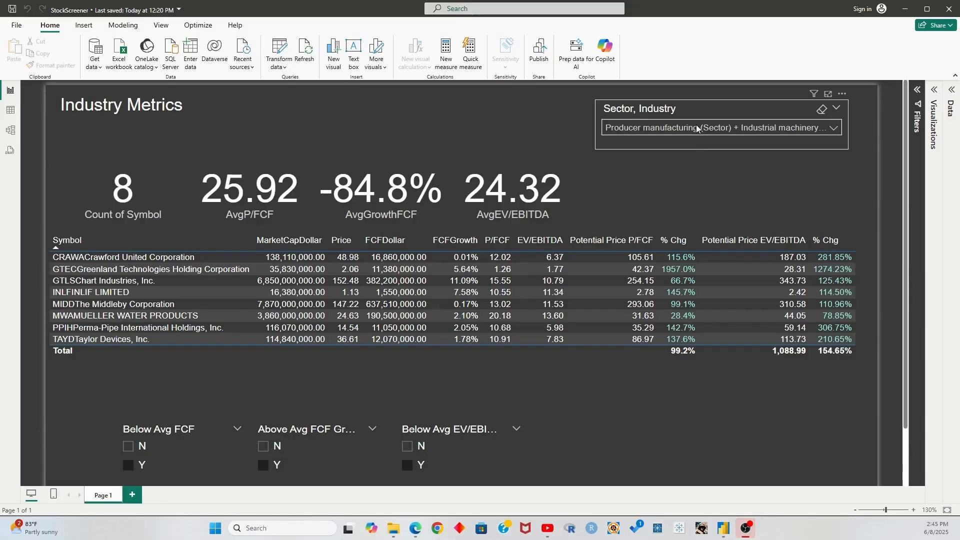
Try Auto parts: OEM, Electrical products, Metal fabrication and Trucks industries, settling on Industrial machinery
click(697, 128)
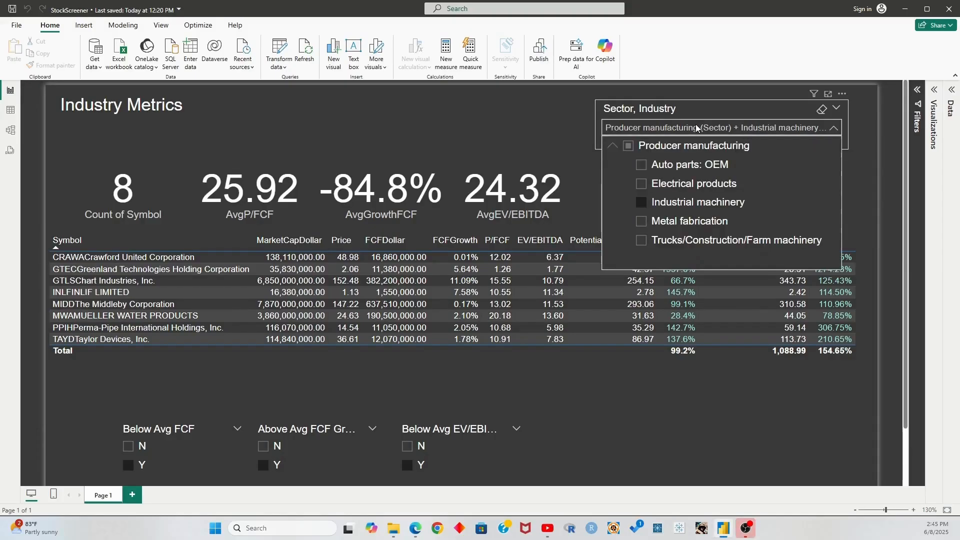
click(685, 165)
click(690, 129)
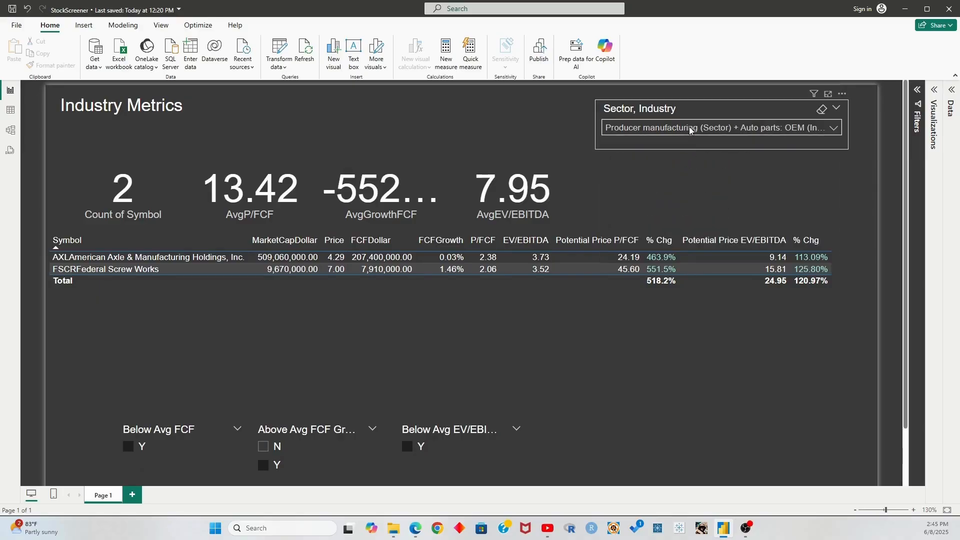
click(690, 129)
click(687, 184)
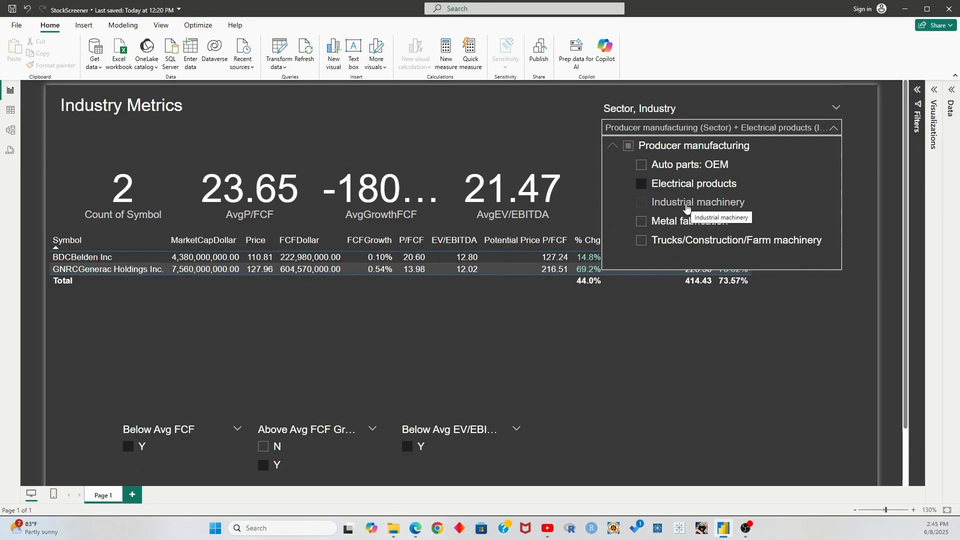
click(688, 205)
click(686, 223)
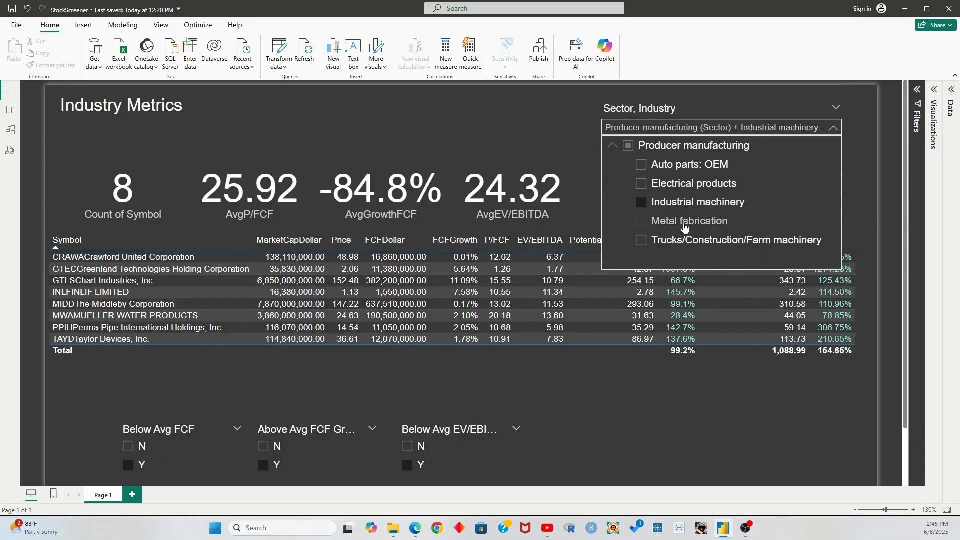
click(681, 242)
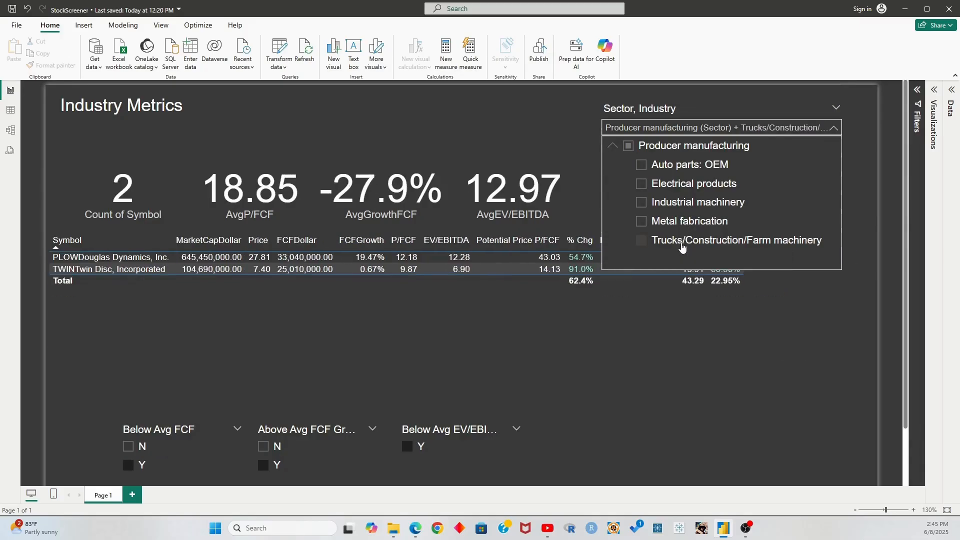
click(686, 205)
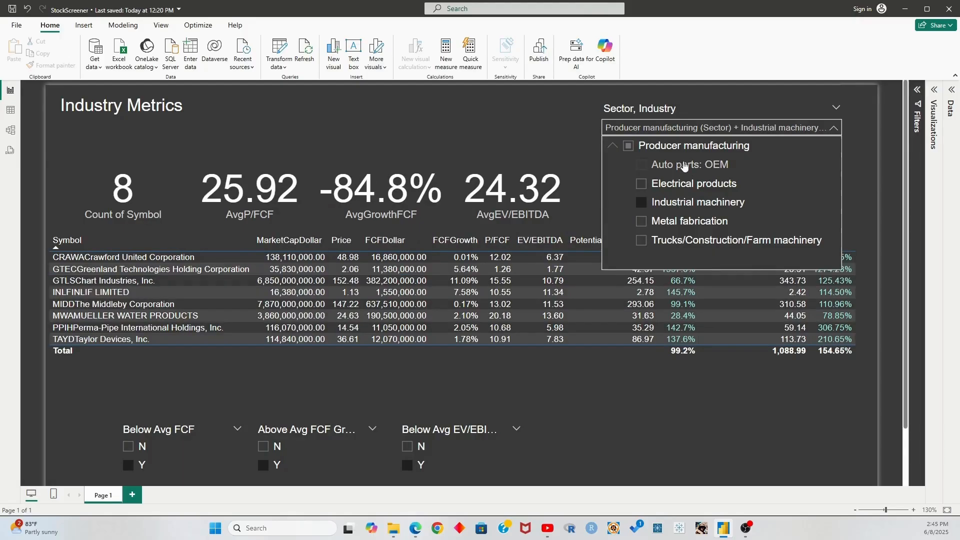
click(685, 128)
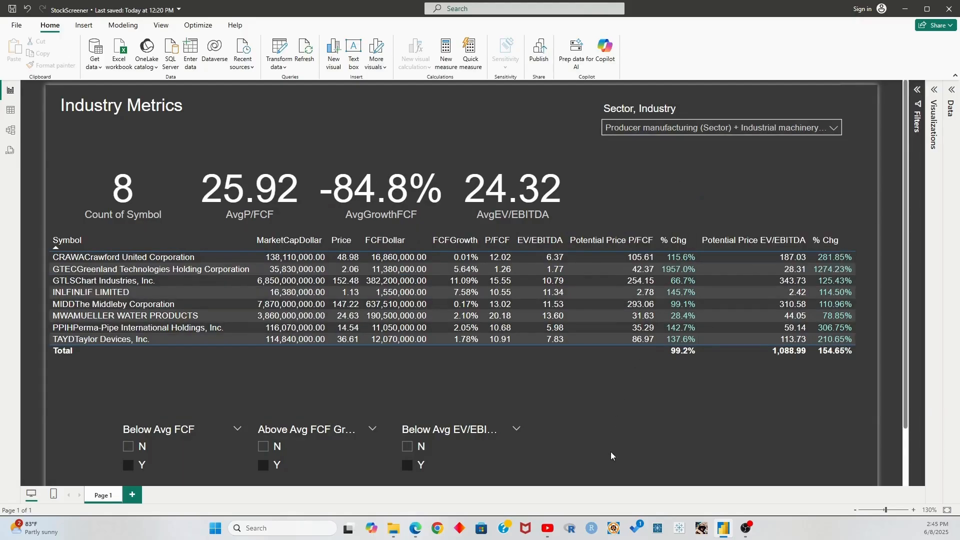
Clear the Below Avg EV/EBITDA, Above Avg FCF Growth and Below Avg FCF slicers
click(407, 464)
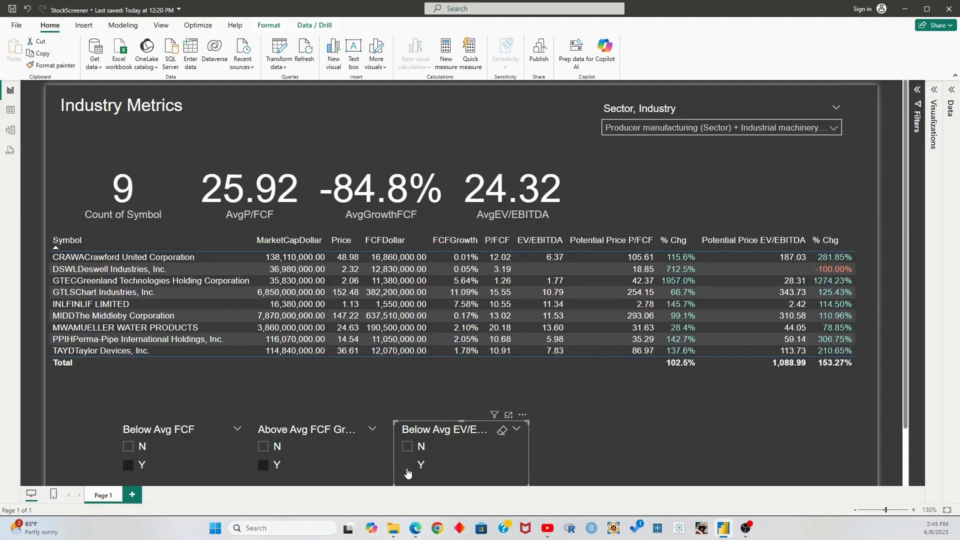
click(264, 470)
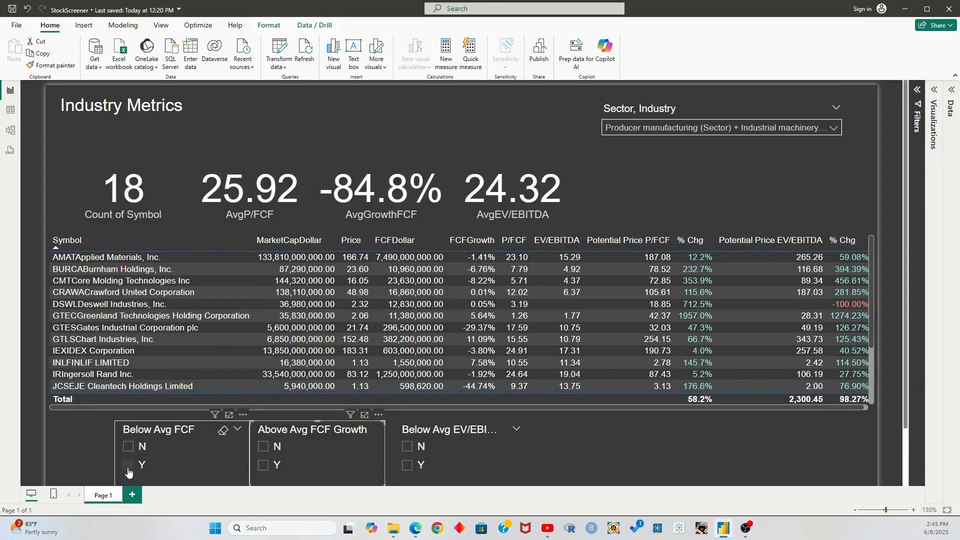
click(128, 469)
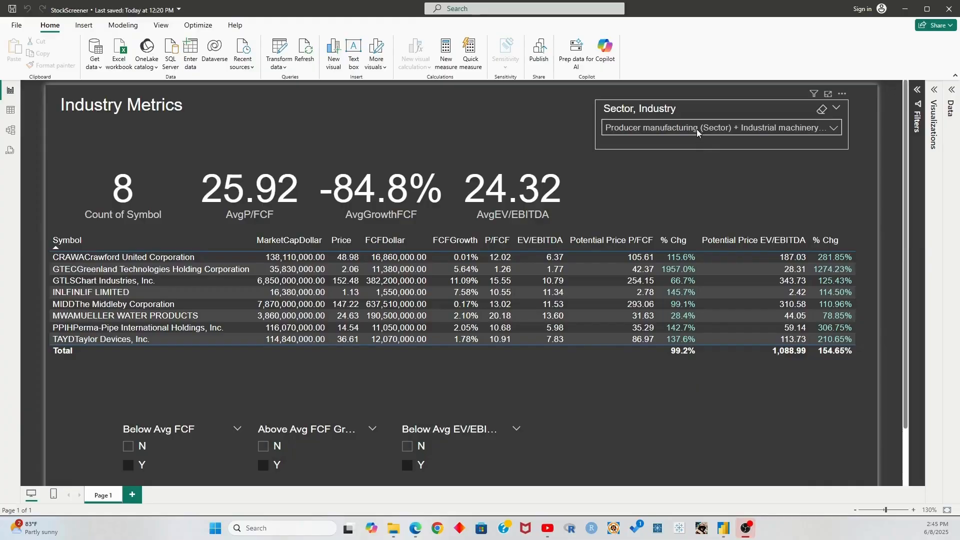
Browse the industries in the Sector, Industry dropdown, ending on Industrial machinery
click(698, 127)
click(689, 165)
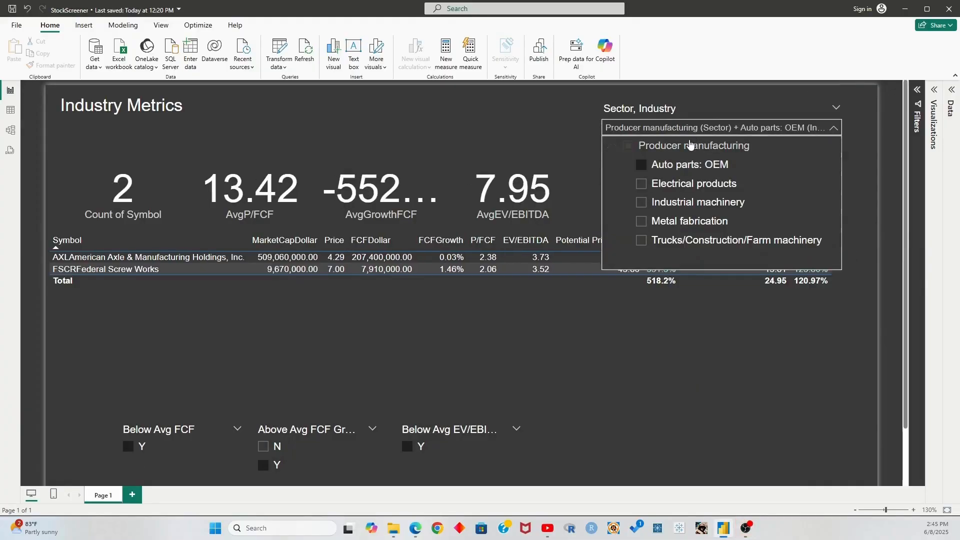
click(690, 129)
click(690, 129)
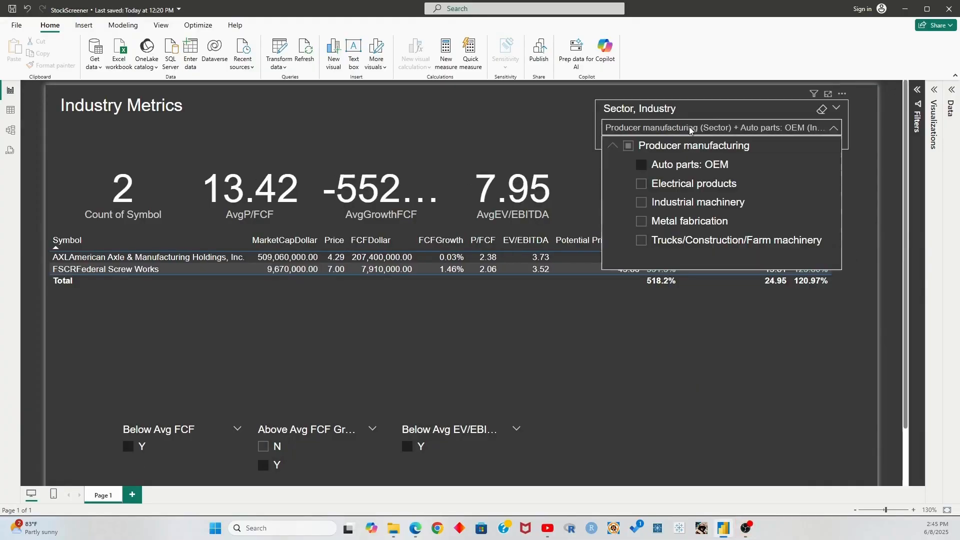
click(688, 184)
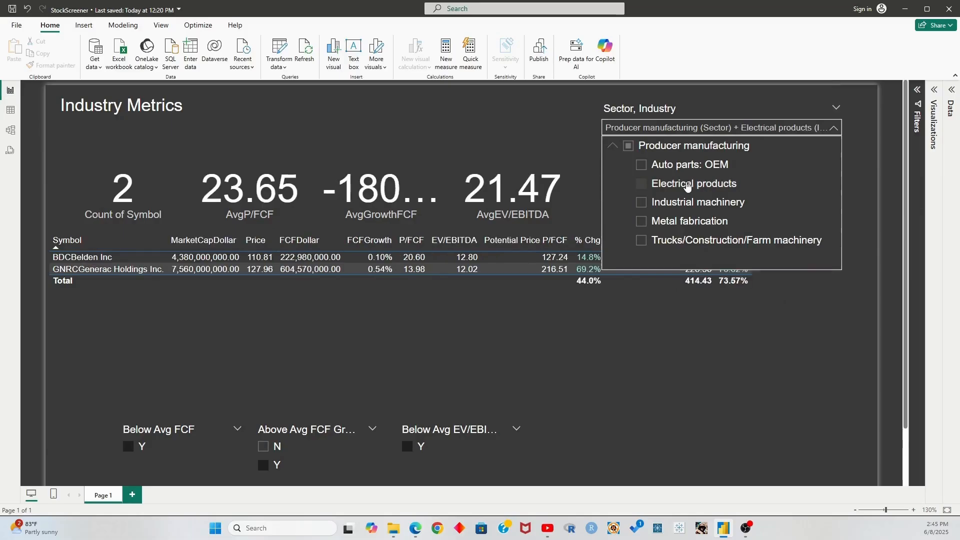
click(687, 208)
click(688, 222)
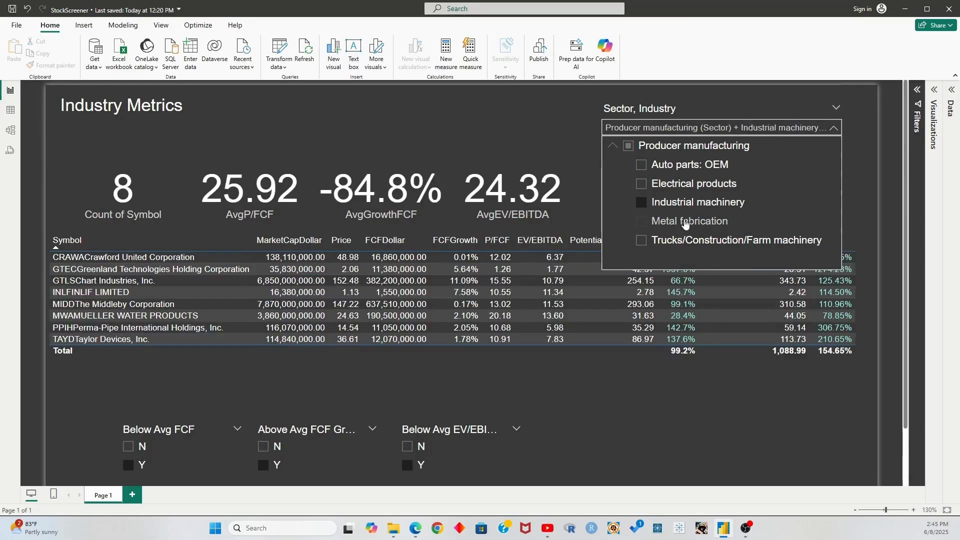
click(683, 245)
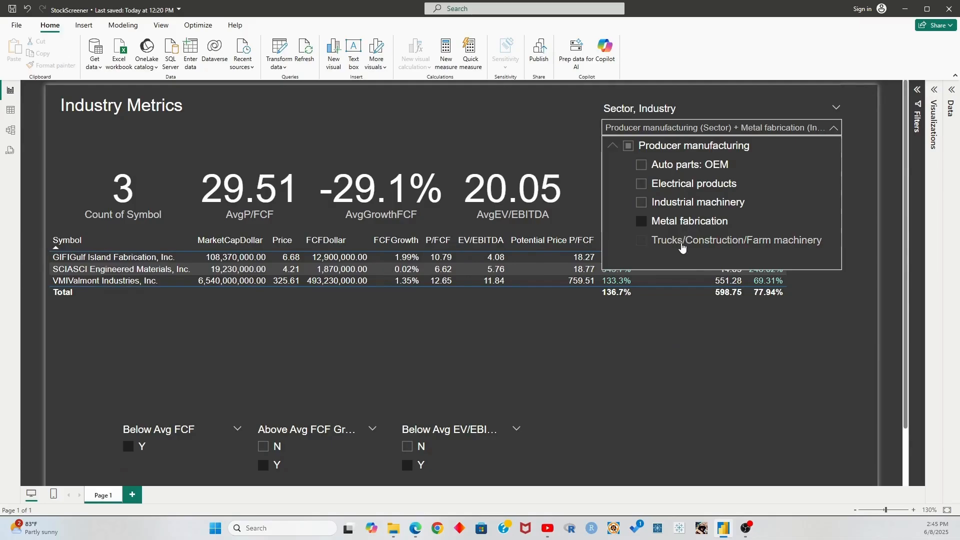
click(681, 203)
click(684, 129)
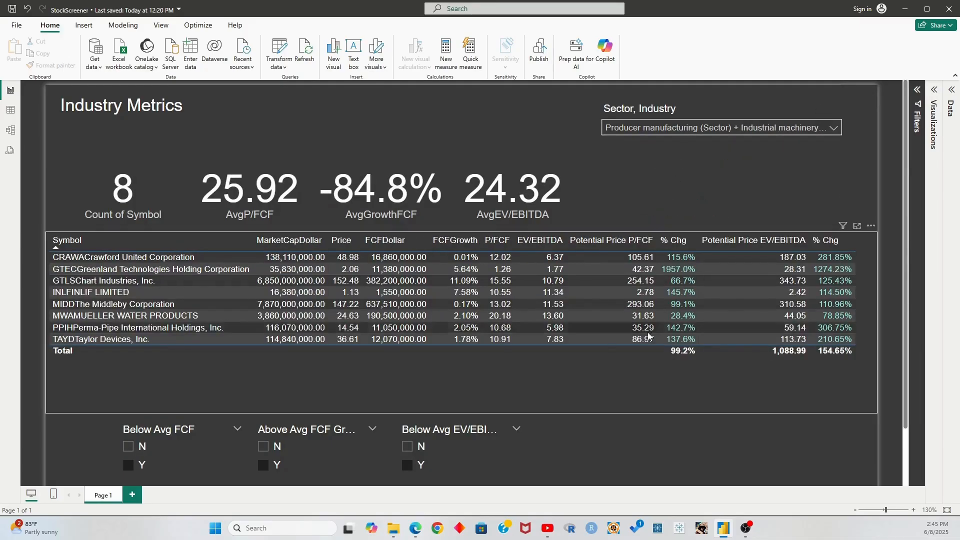
Clear, then re-check Y in the Below Avg FCF, Above Avg FCF Growth and Below Avg EV/EBITDA slicers
click(407, 468)
click(263, 466)
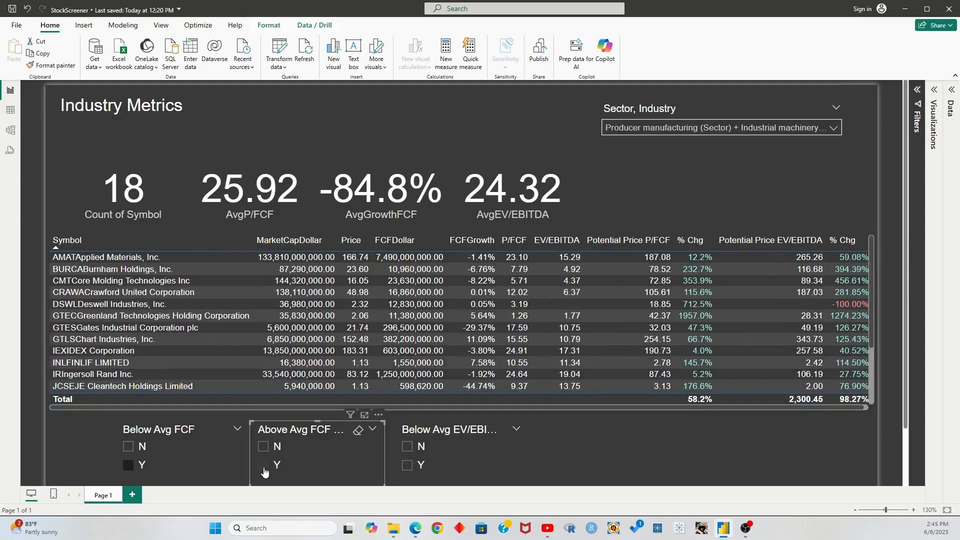
click(128, 468)
click(128, 466)
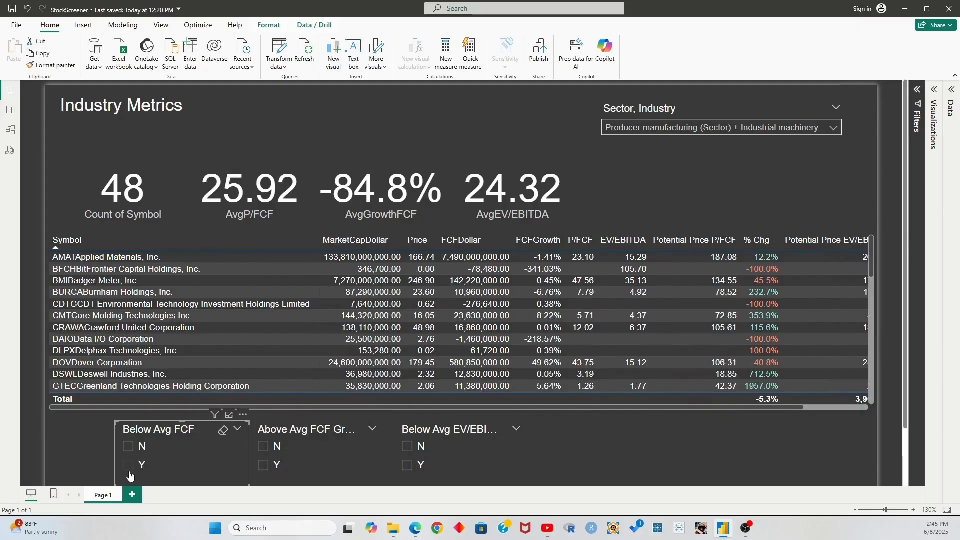
click(263, 465)
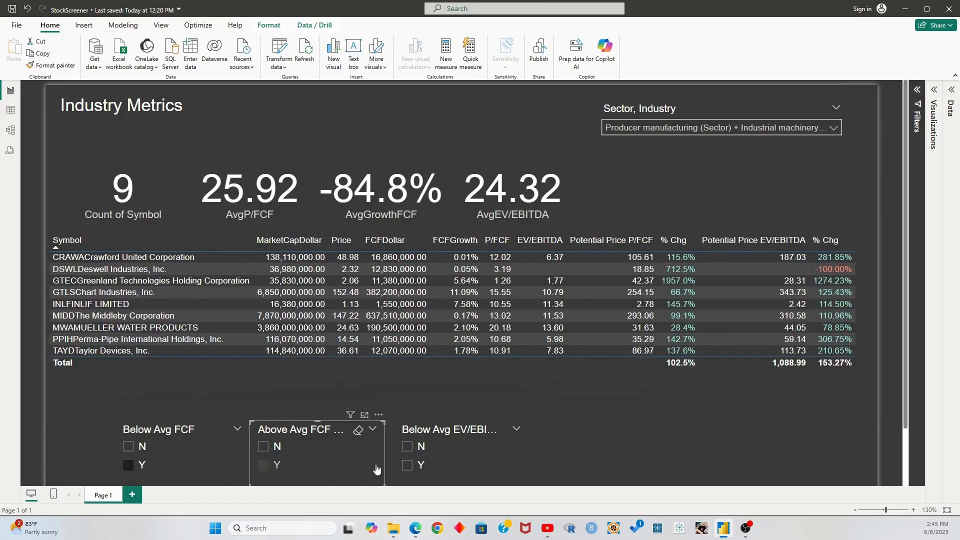
click(408, 466)
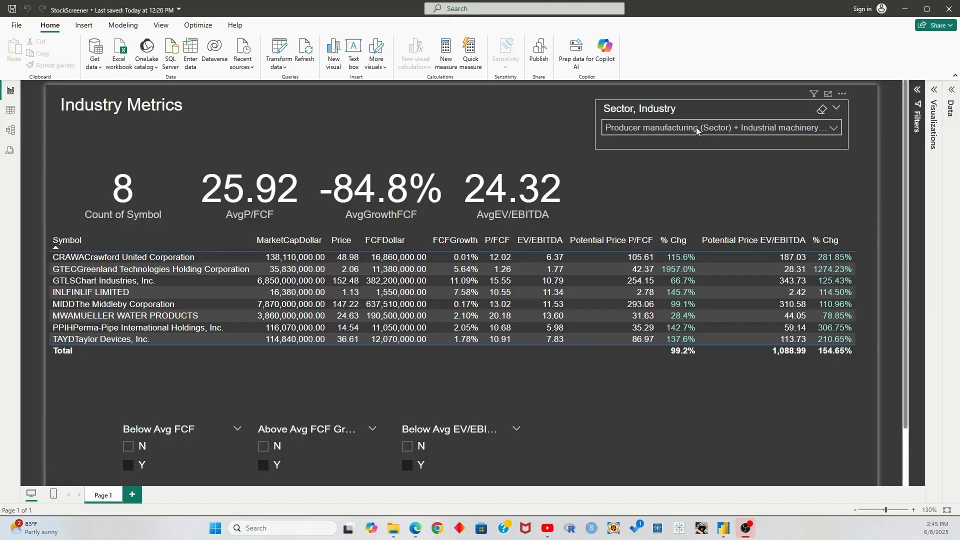
Cycle through the industries again and return to Industrial machinery
click(699, 129)
click(689, 167)
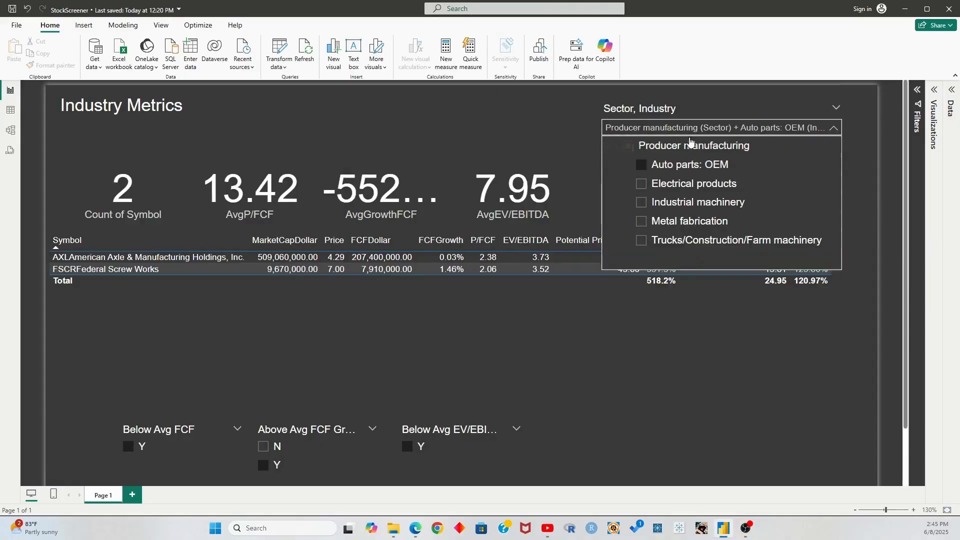
click(690, 129)
click(690, 129)
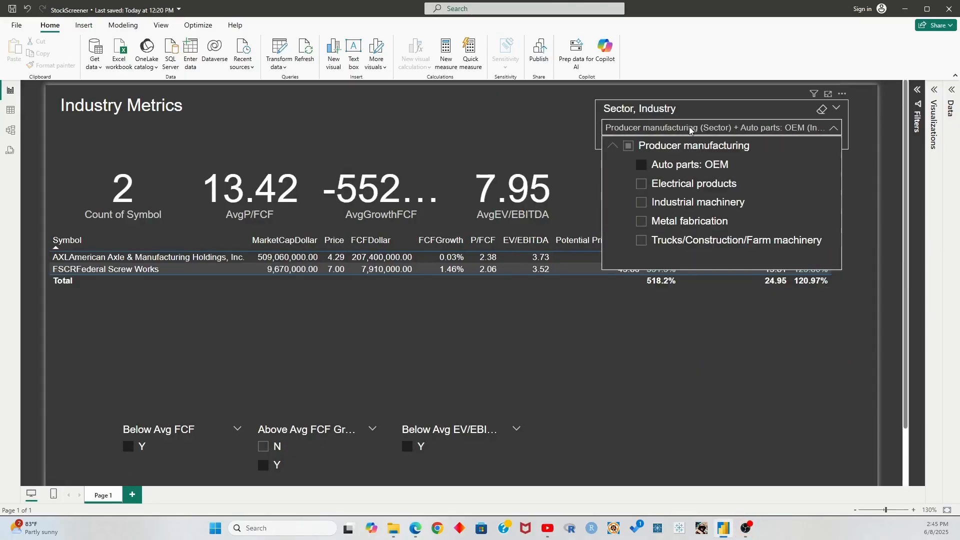
click(688, 185)
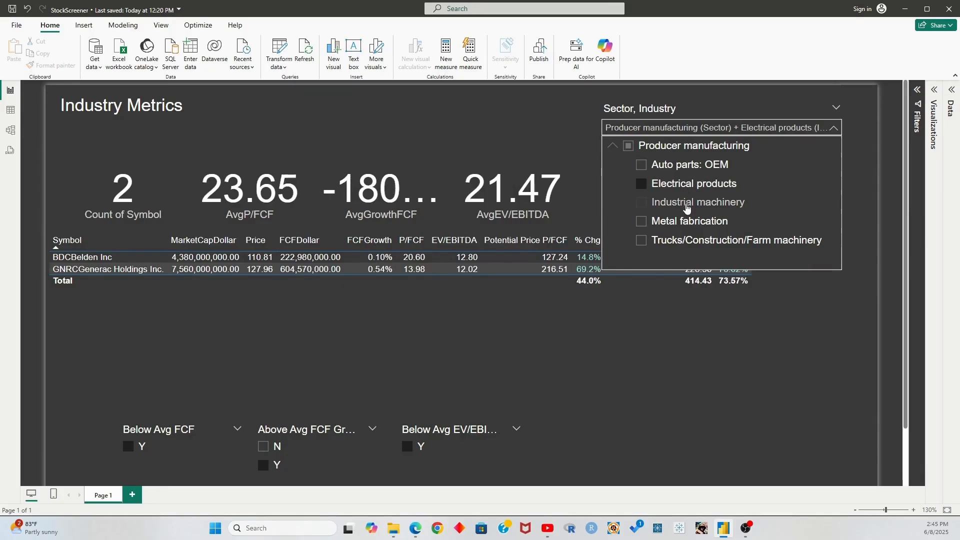
click(687, 208)
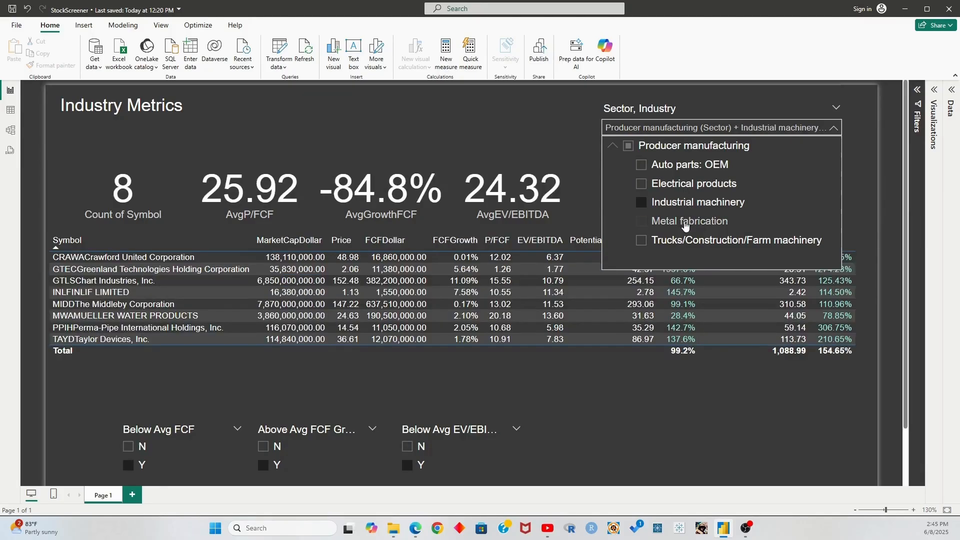
click(685, 225)
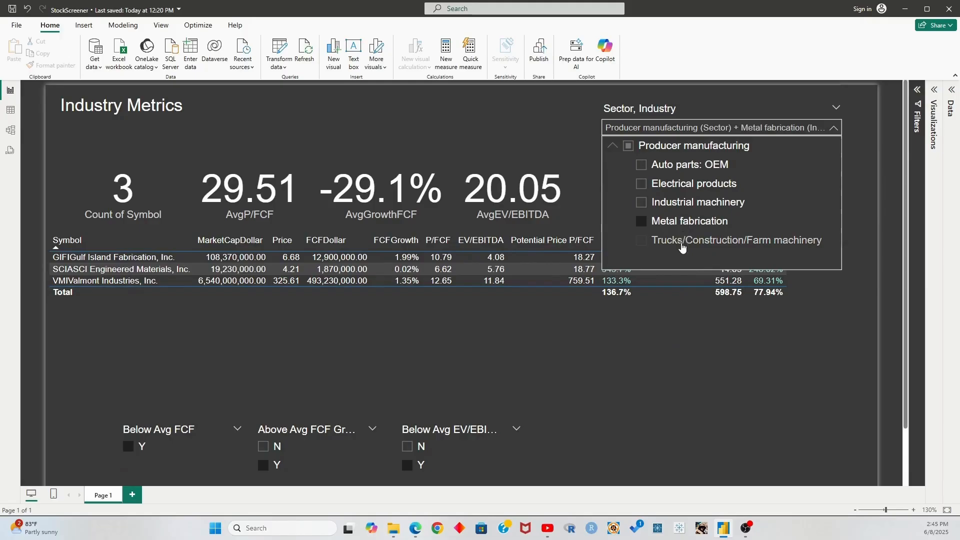
click(682, 245)
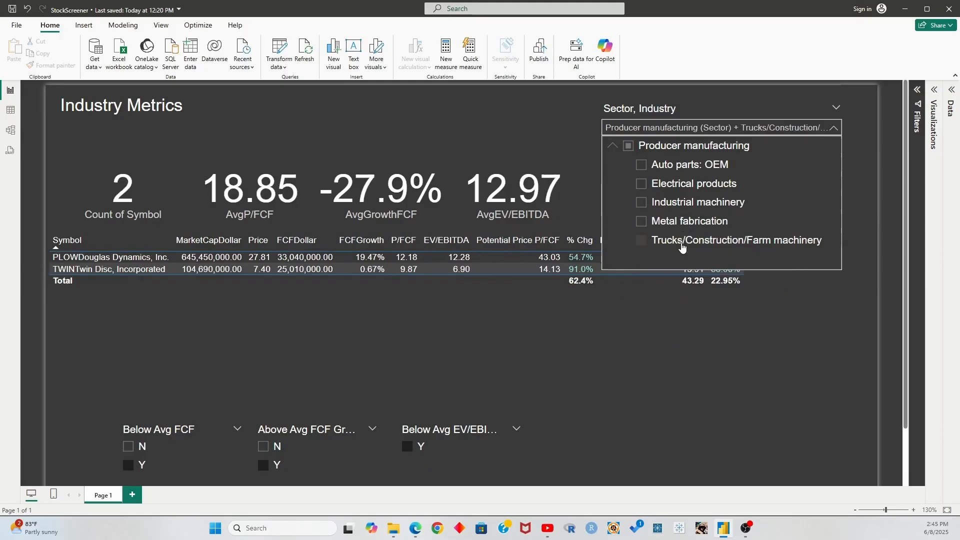
click(683, 202)
click(686, 127)
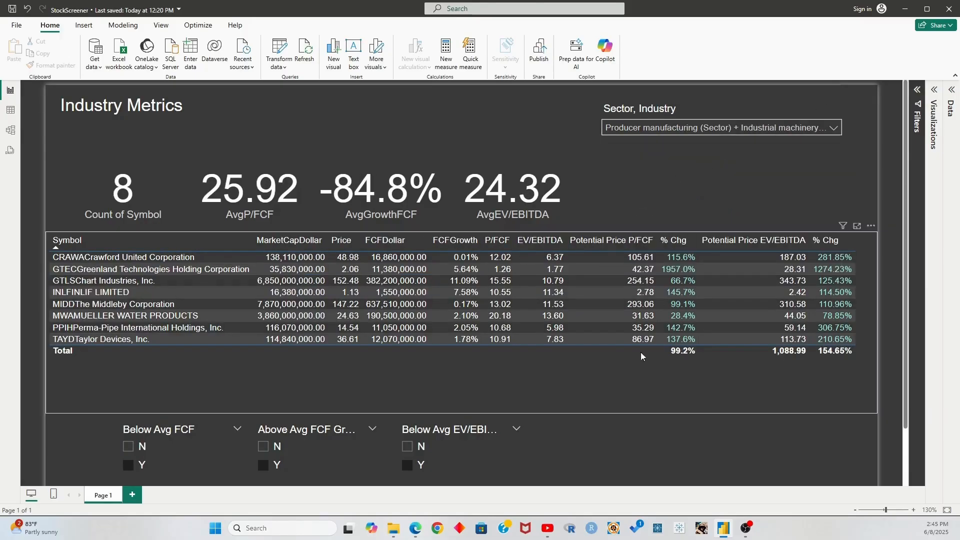
Clear the three slicers again, then keep below-average FCF, above-average FCF growth, below-average EV/EBITDA stocks
click(408, 469)
click(263, 466)
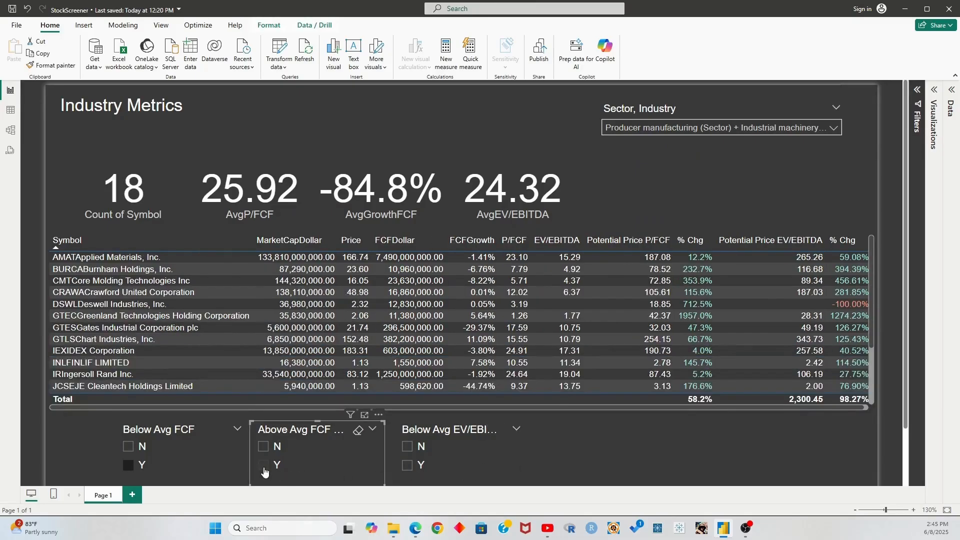
click(139, 471)
click(129, 468)
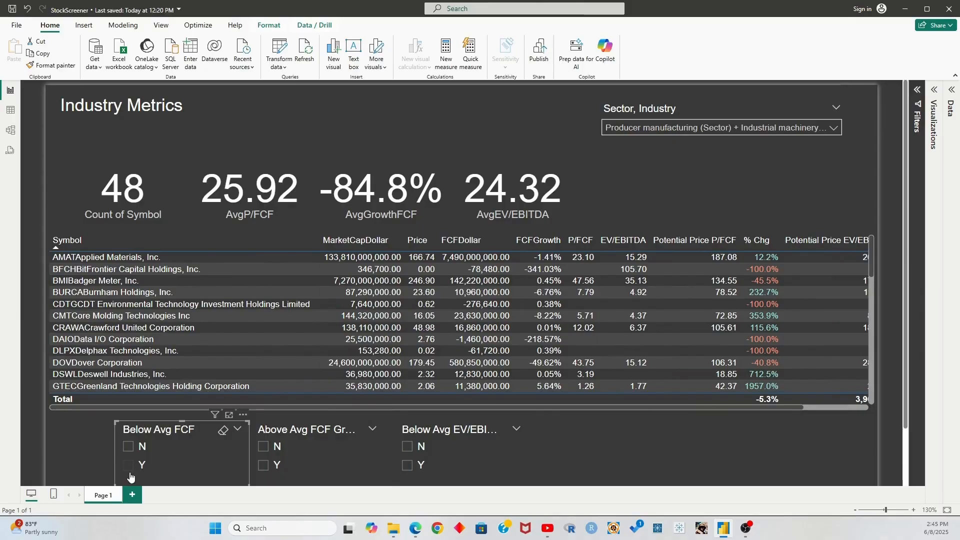
click(129, 468)
click(264, 465)
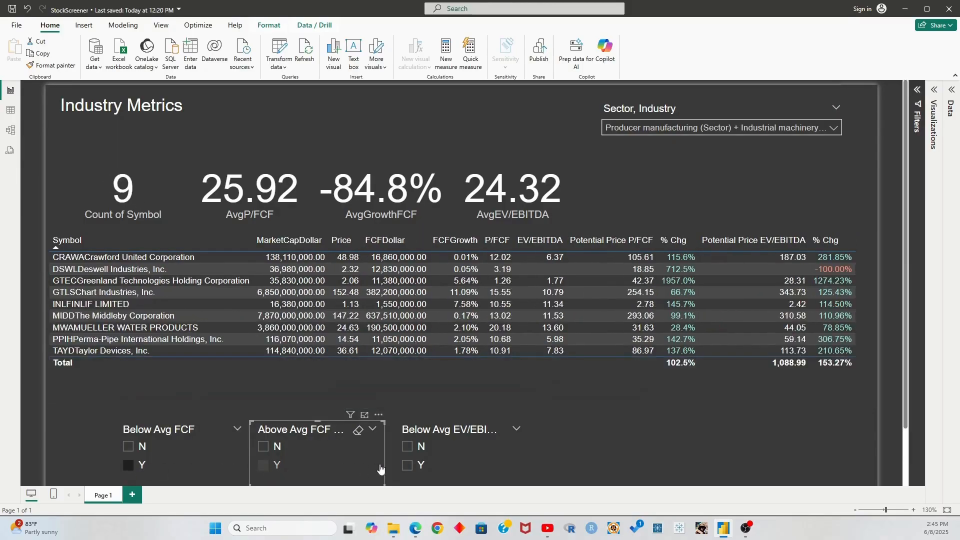
click(410, 466)
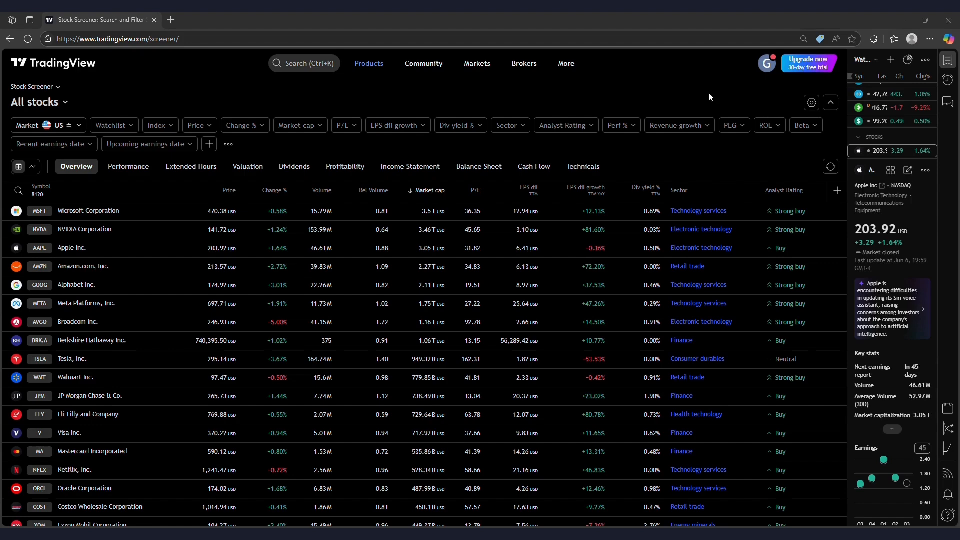
Dismiss the products list and remove the Change %, Volume and Rel Volume columns
mouse_move(379, 67)
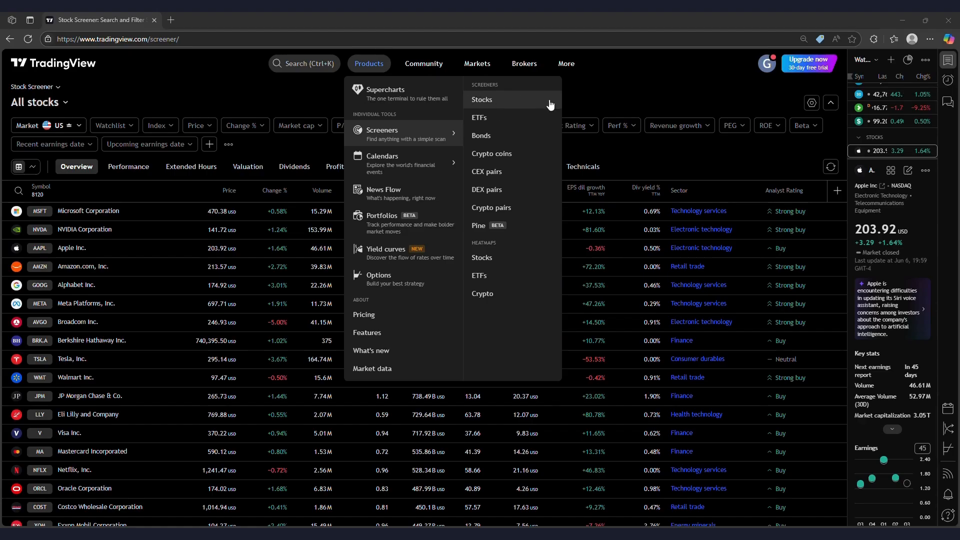
click(642, 99)
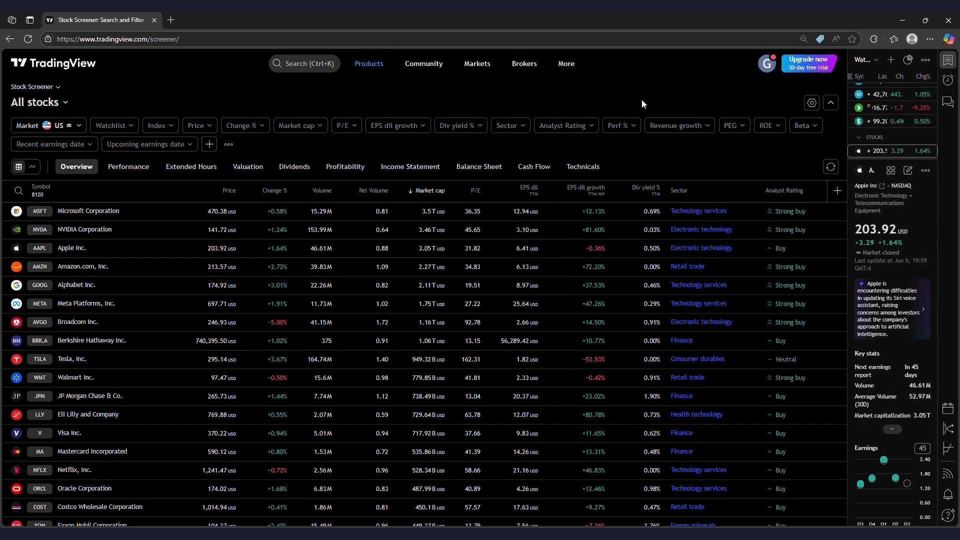
click(272, 190)
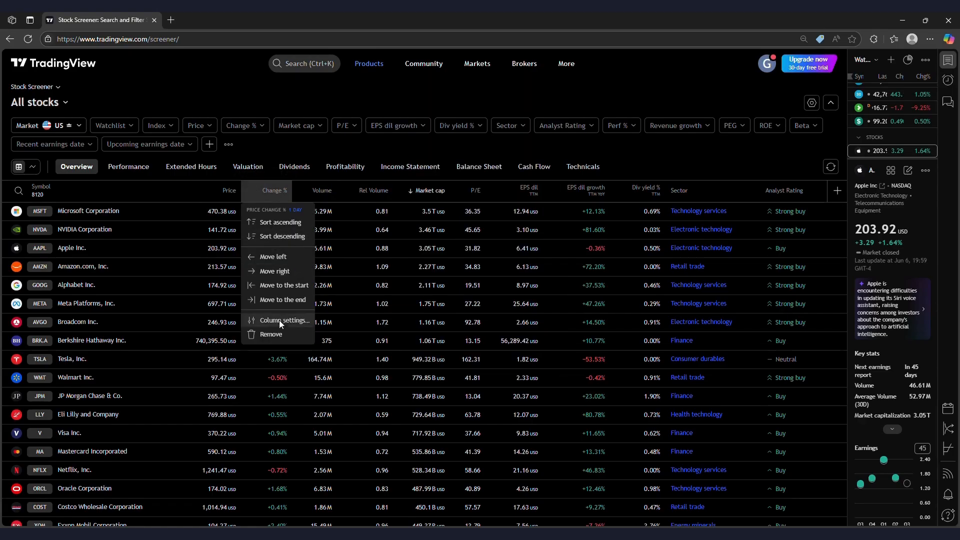
click(272, 331)
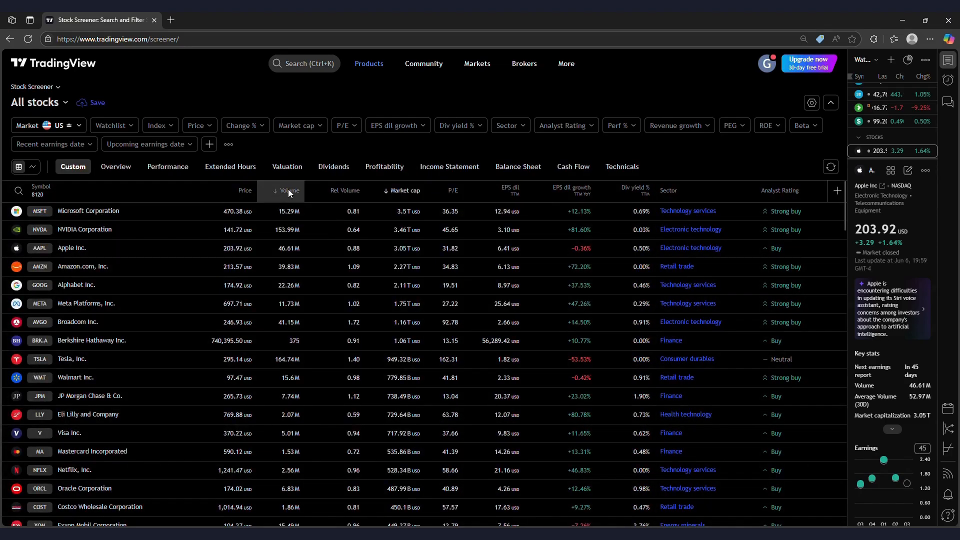
click(288, 190)
click(291, 335)
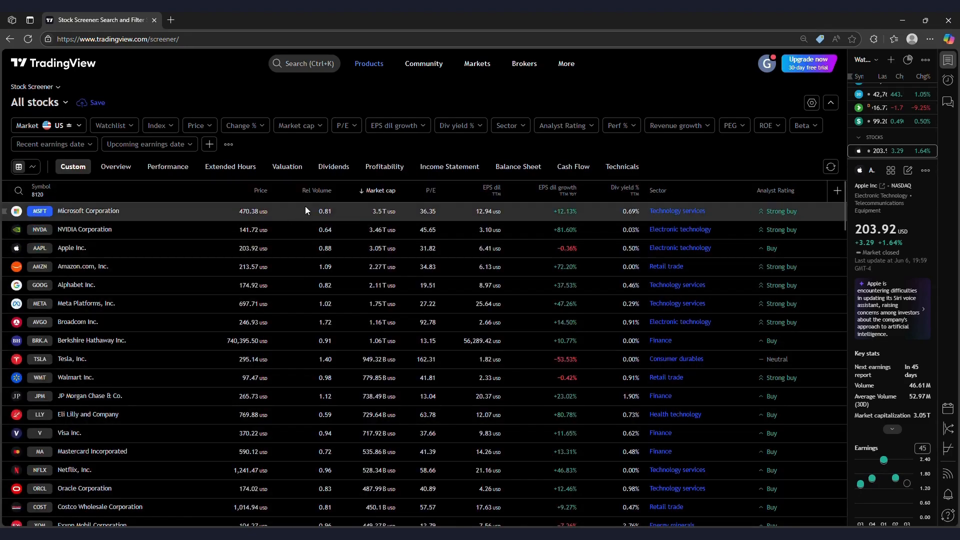
click(308, 191)
click(320, 333)
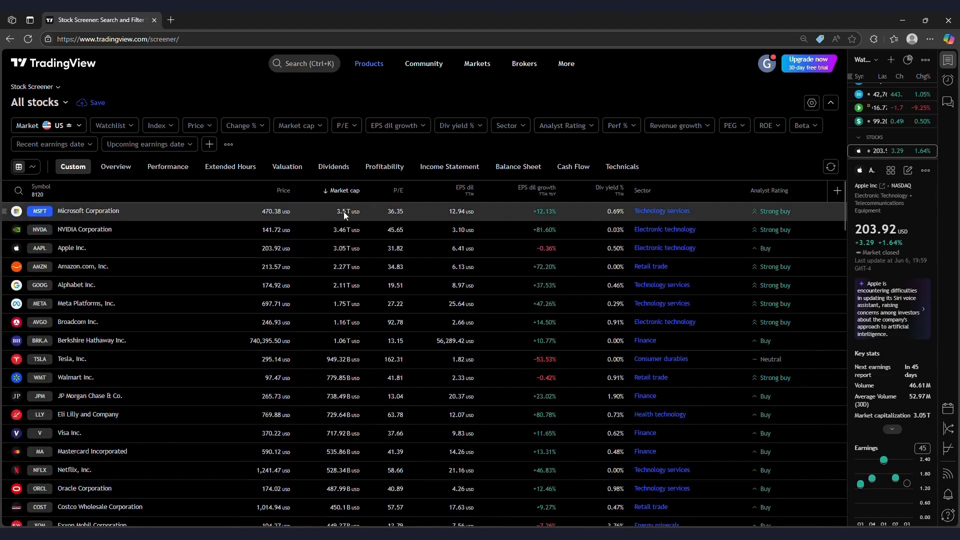
Remove the P/E, EPS dil, EPS dil growth, Div yield % and Analyst Rating columns
click(399, 190)
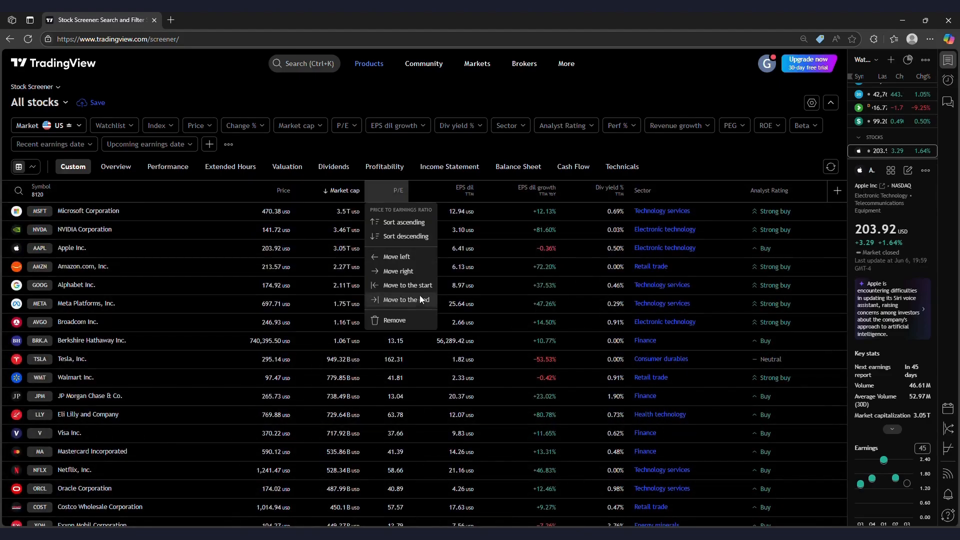
click(407, 318)
click(446, 194)
click(445, 331)
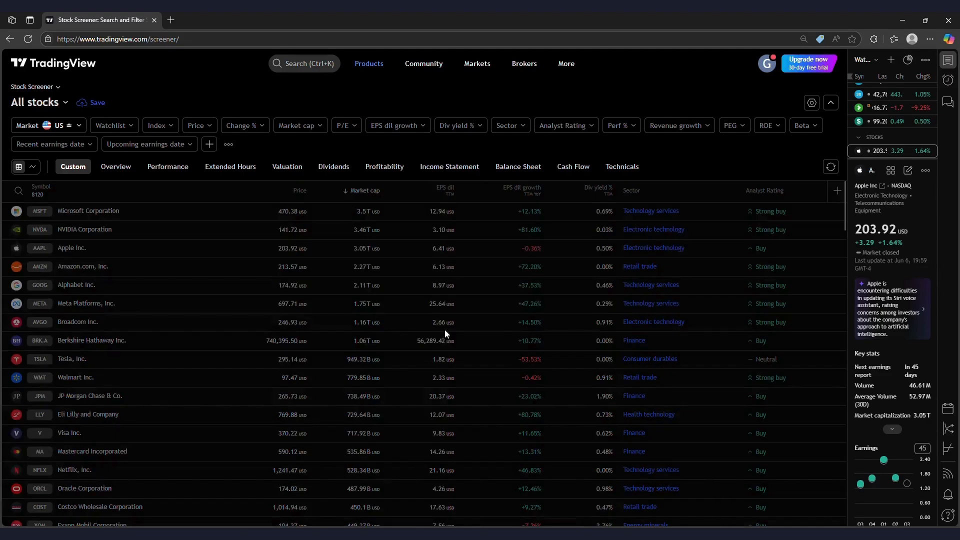
click(497, 186)
click(469, 335)
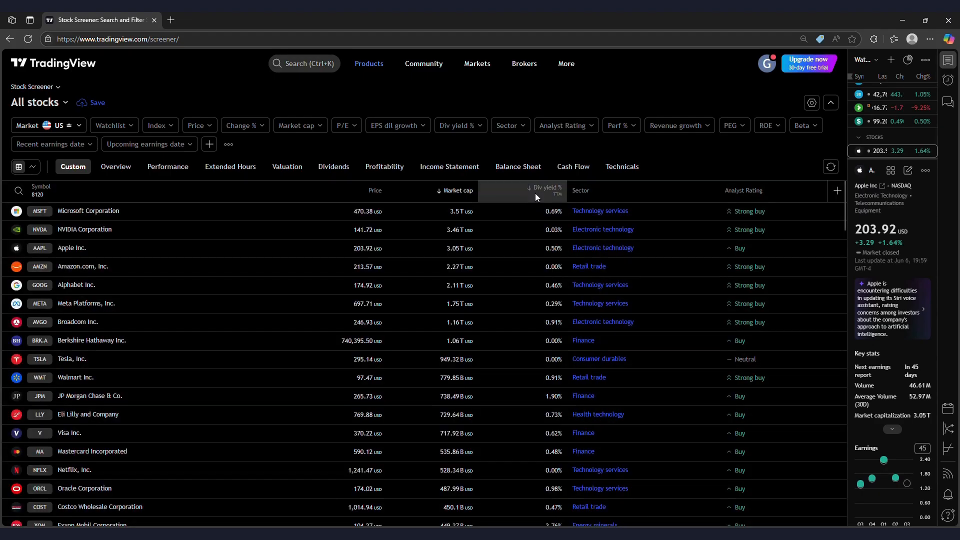
click(535, 192)
click(521, 333)
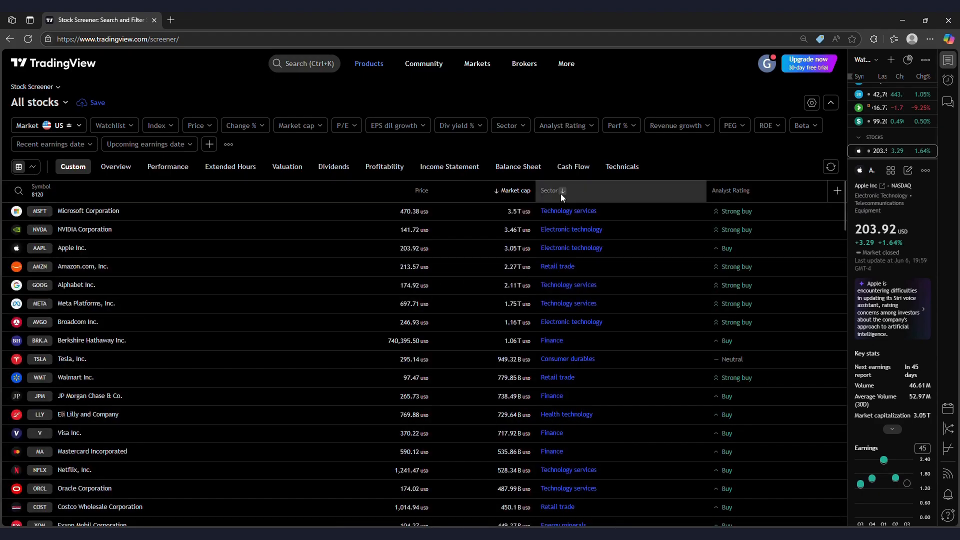
click(739, 187)
click(728, 287)
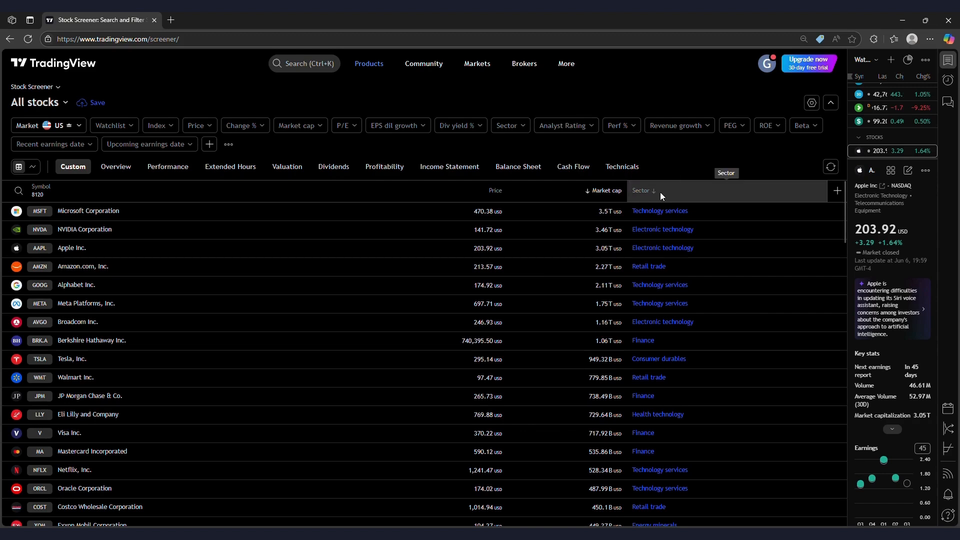
Add the Industry column to the screener table
click(838, 191)
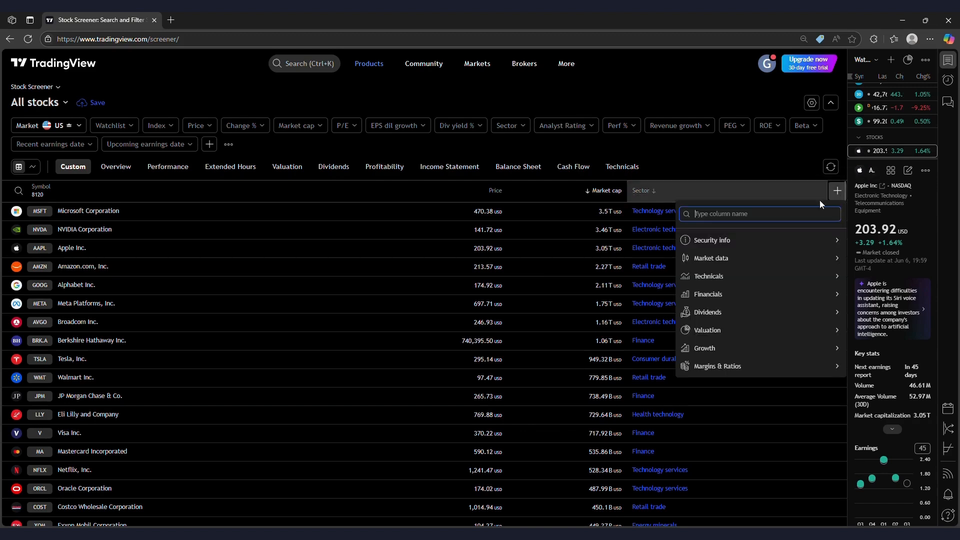
text(In)
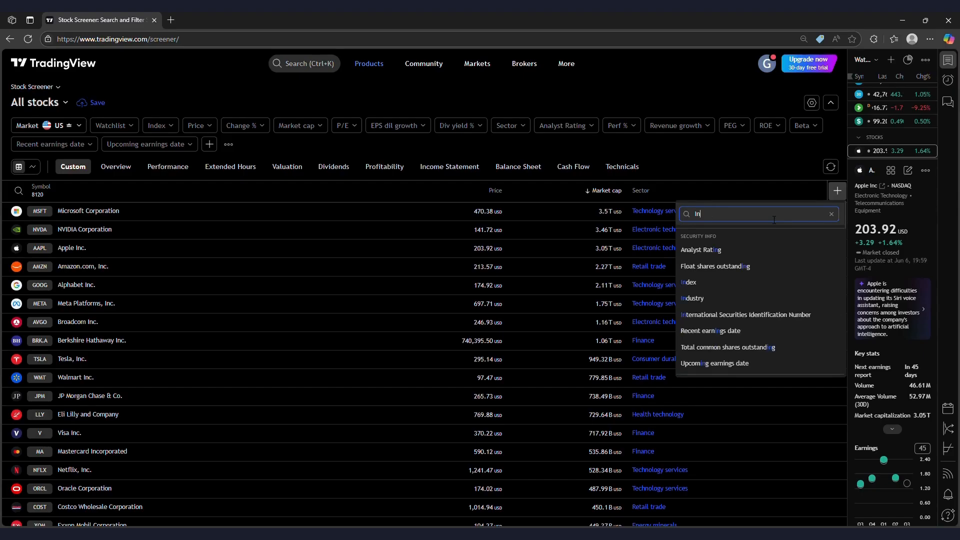
text(dustry)
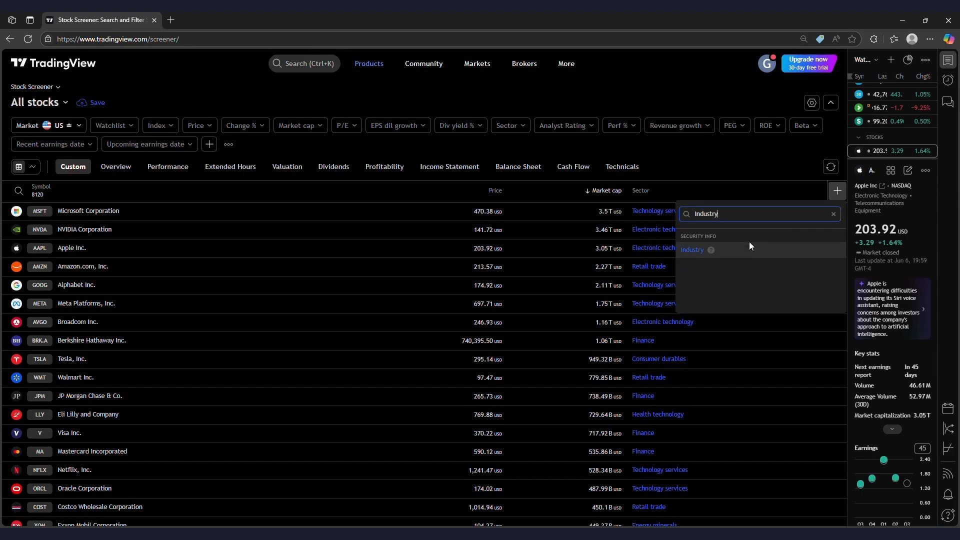
click(748, 245)
Add the Free cash flow column with the Annual fiscal period
click(838, 190)
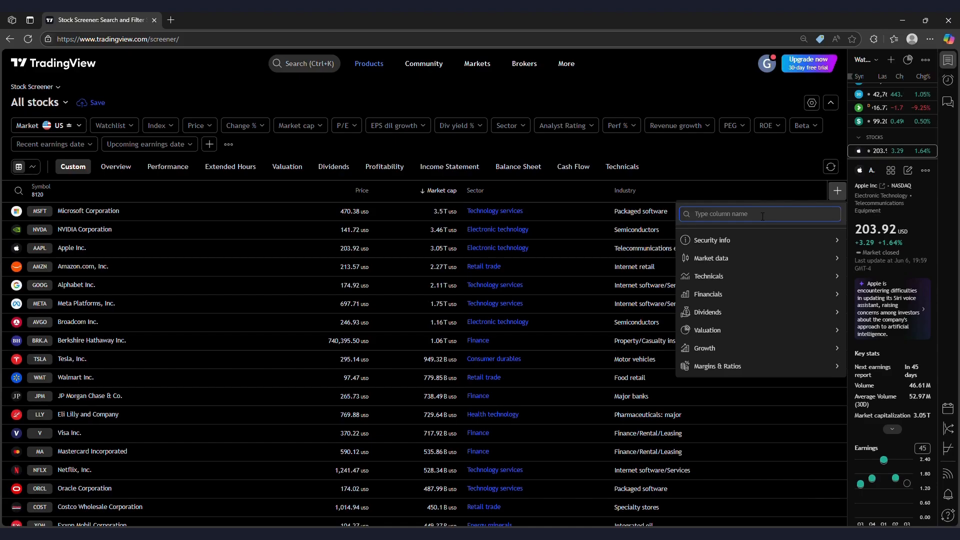
text(P)
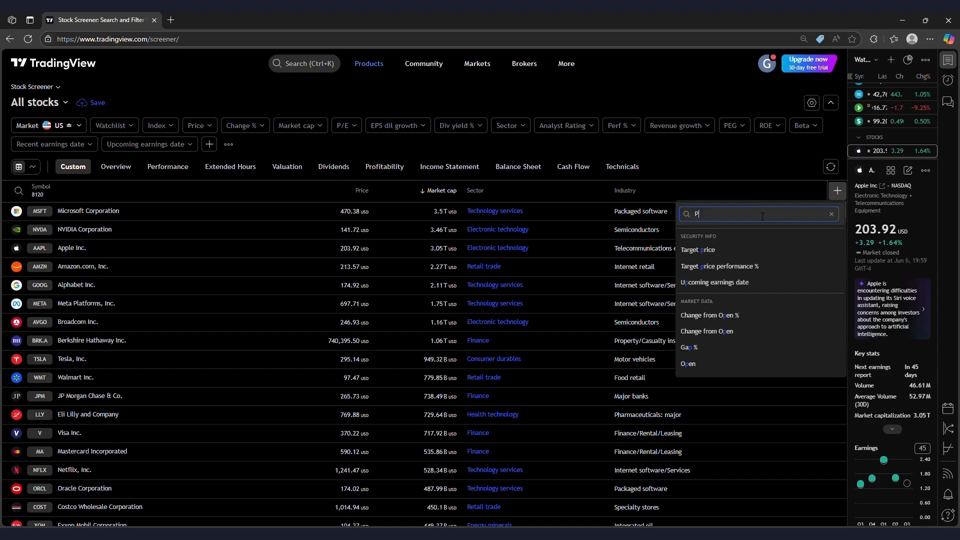
key(BackSpace)
text(FCF)
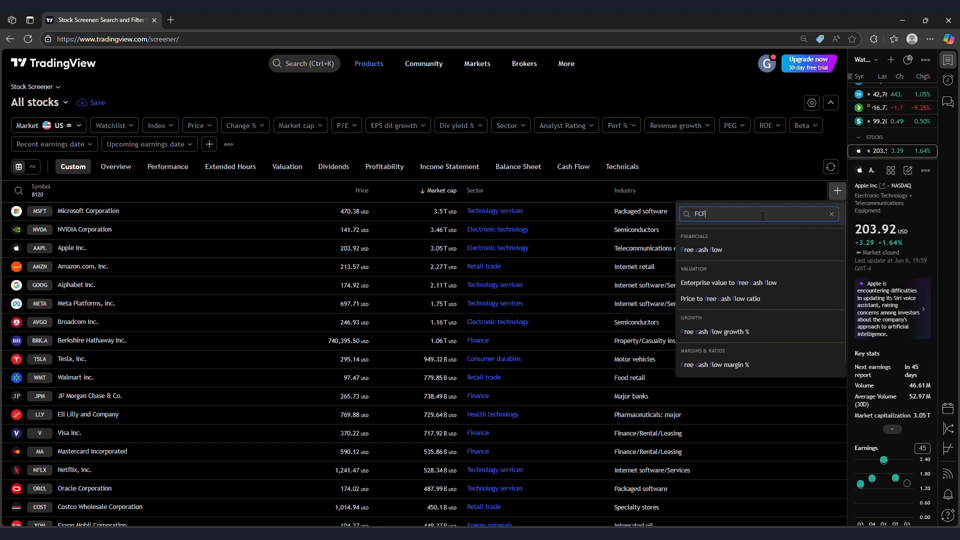
click(747, 254)
click(801, 252)
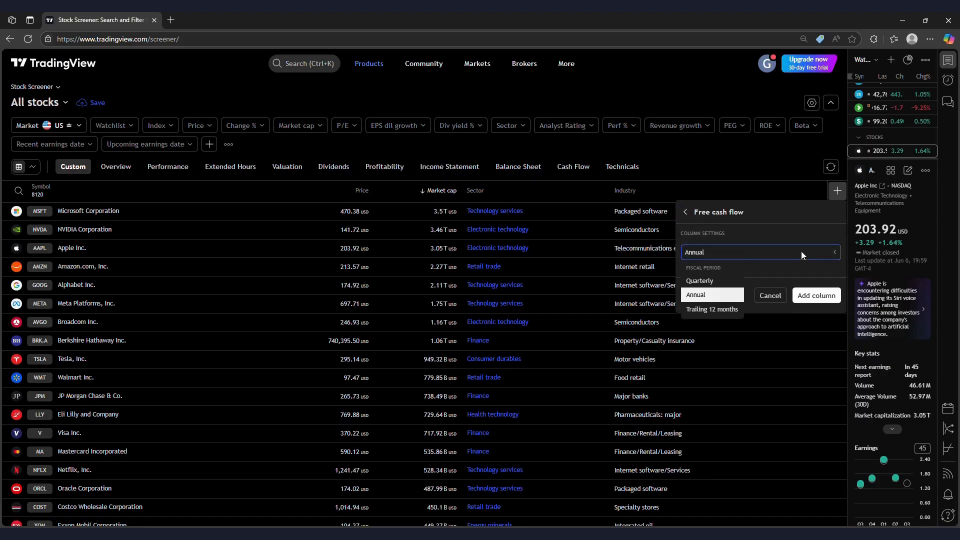
click(736, 255)
click(815, 296)
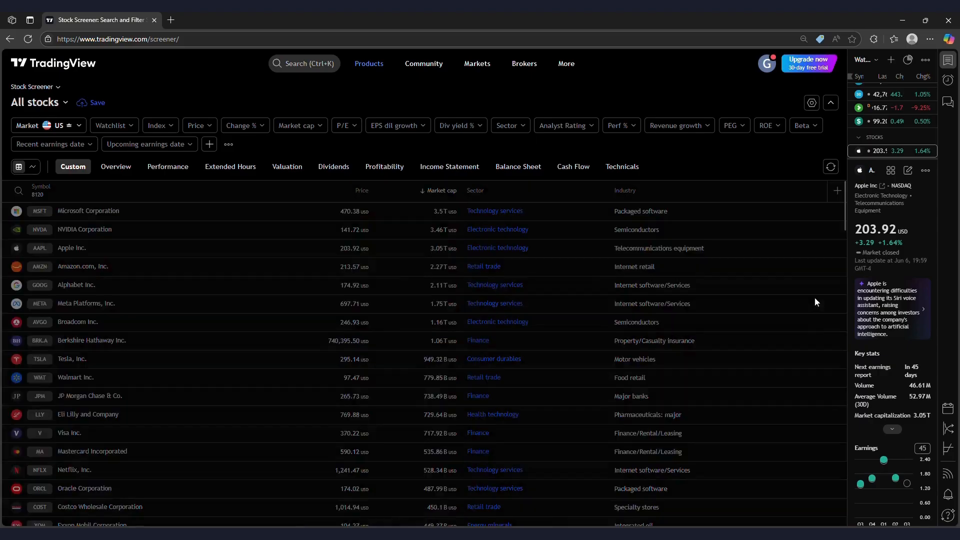
Add the Free cash flow growth % column with Annual YoY growth period
click(838, 193)
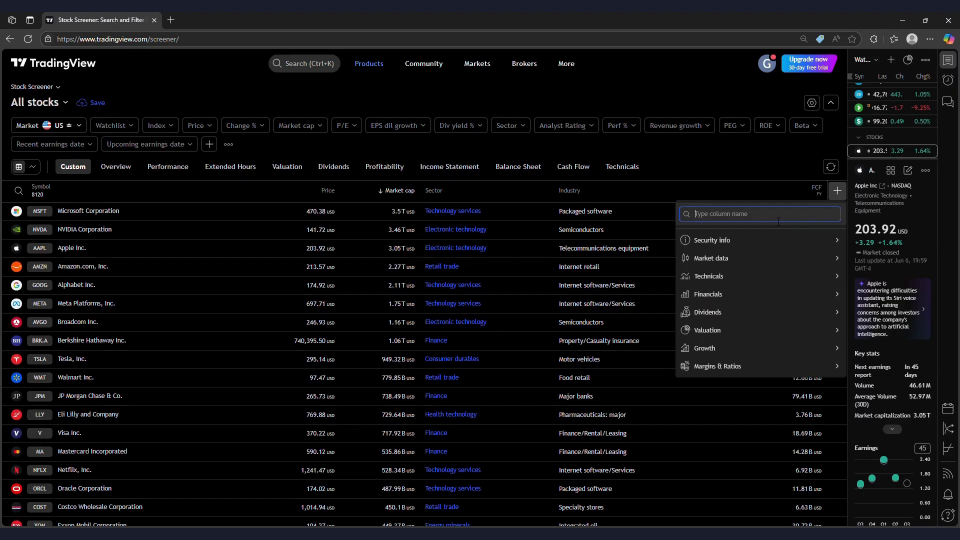
text(FCF)
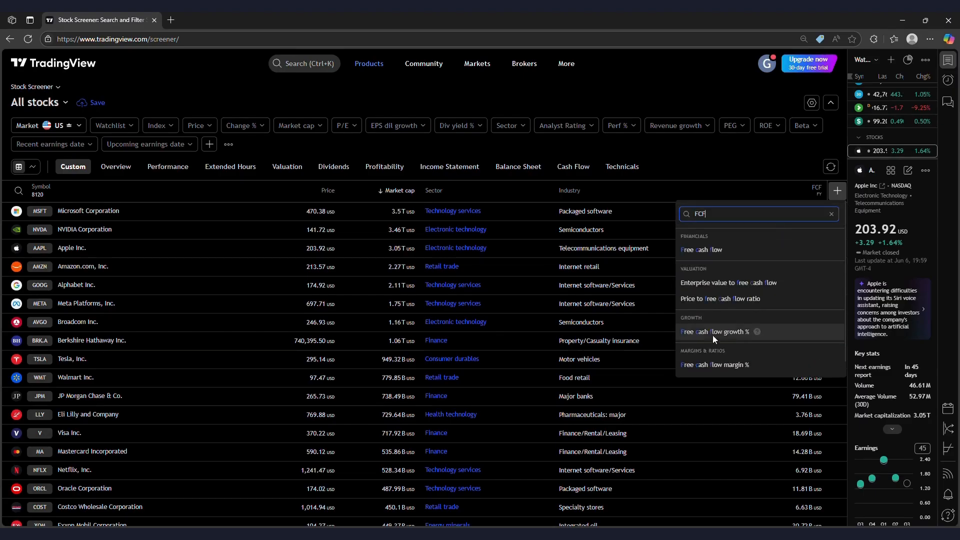
click(759, 331)
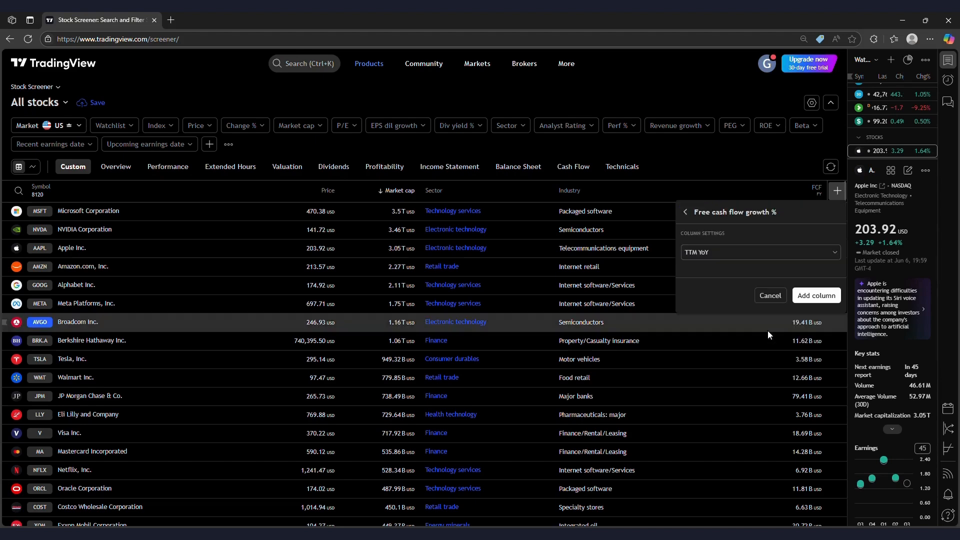
click(749, 259)
click(739, 249)
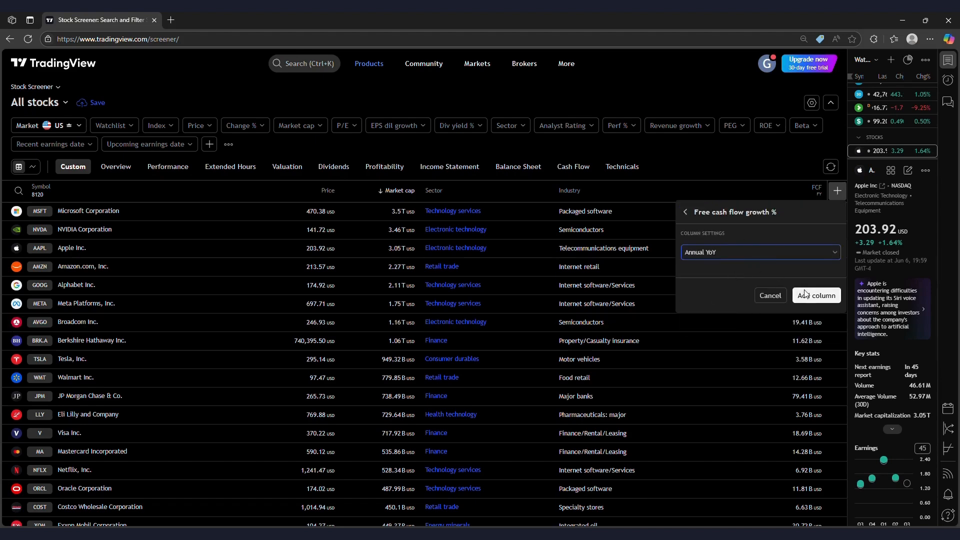
click(814, 295)
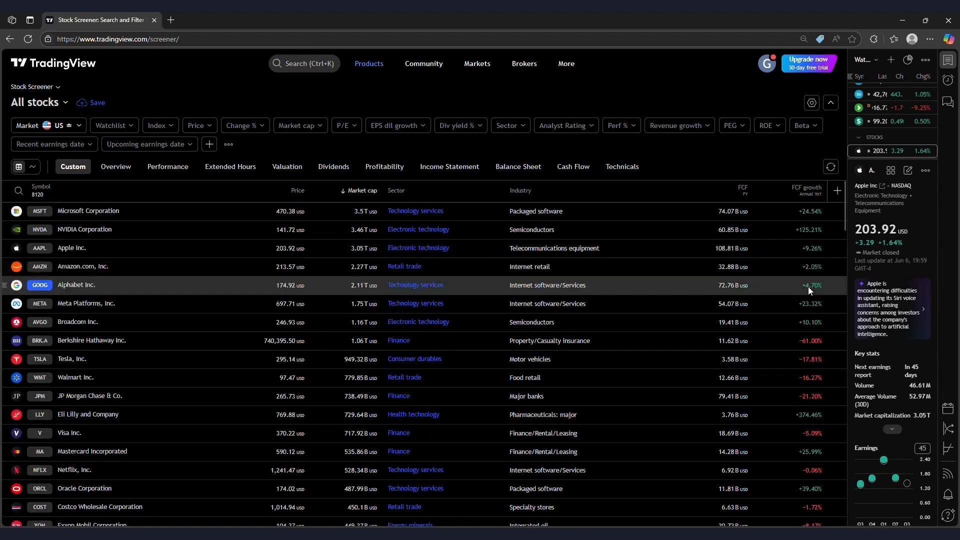
click(837, 191)
Add the Price to free cash flow ratio and Enterprise value to EBITDA ratio columns
text(P)
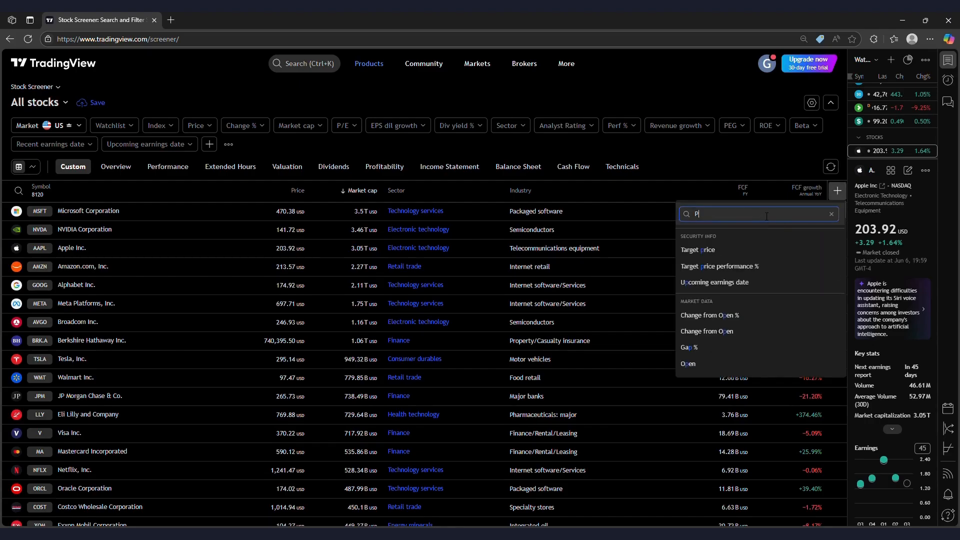
text(rice)
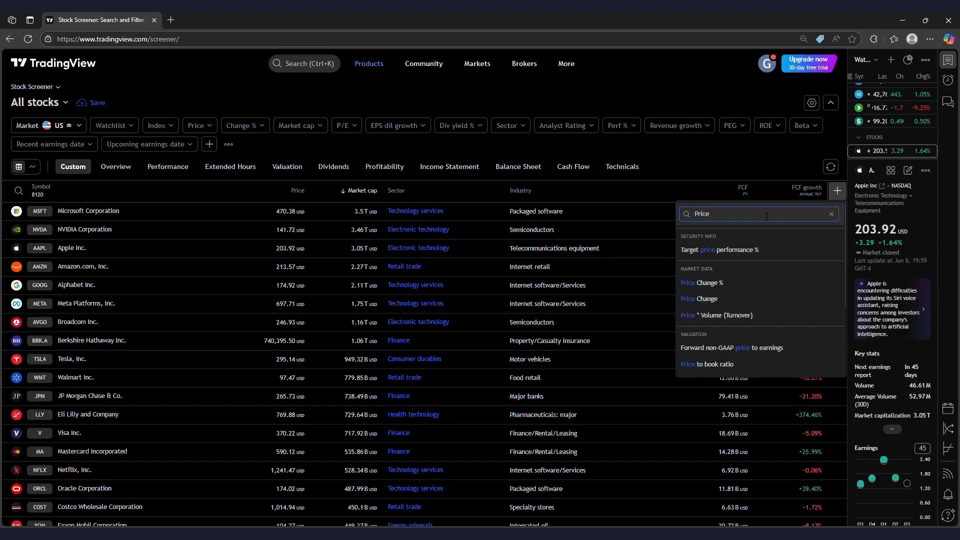
text( to Free)
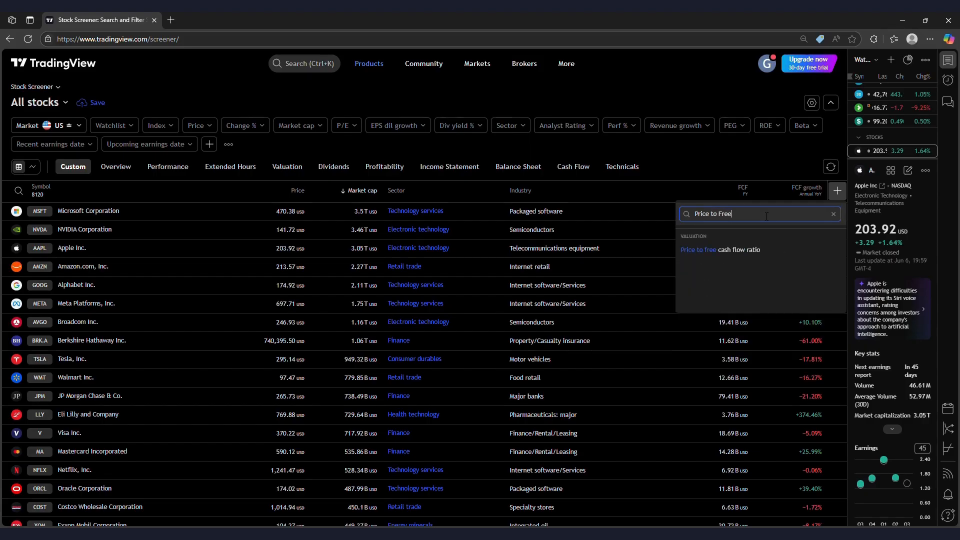
click(754, 252)
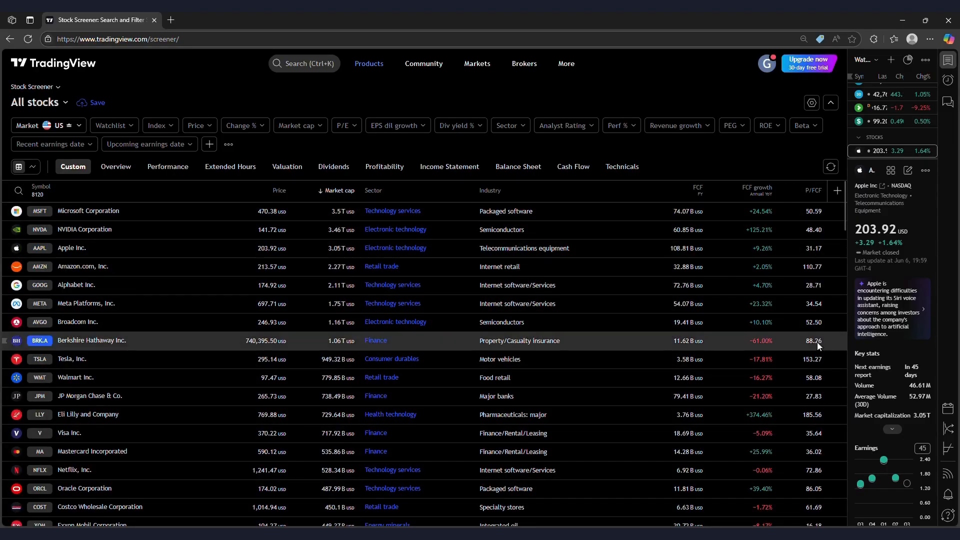
click(836, 191)
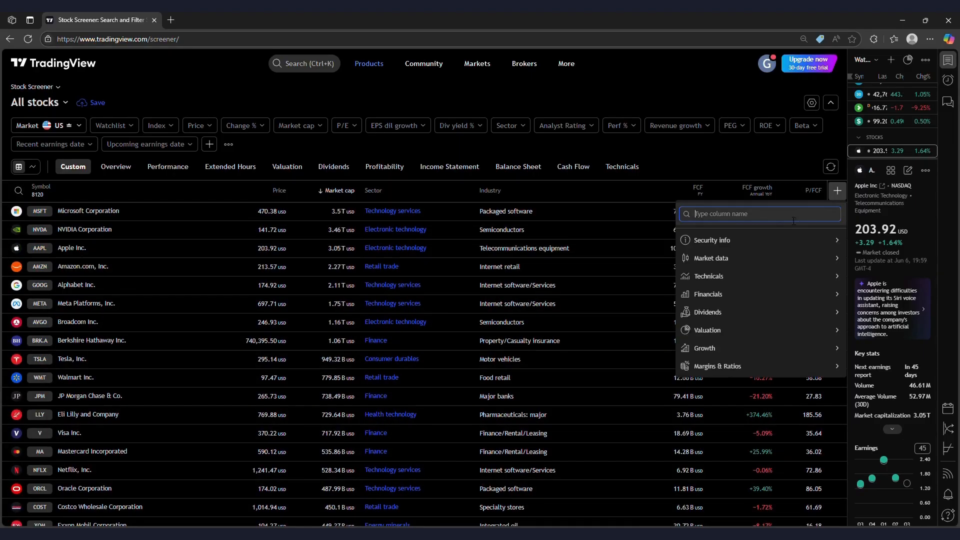
text(EV)
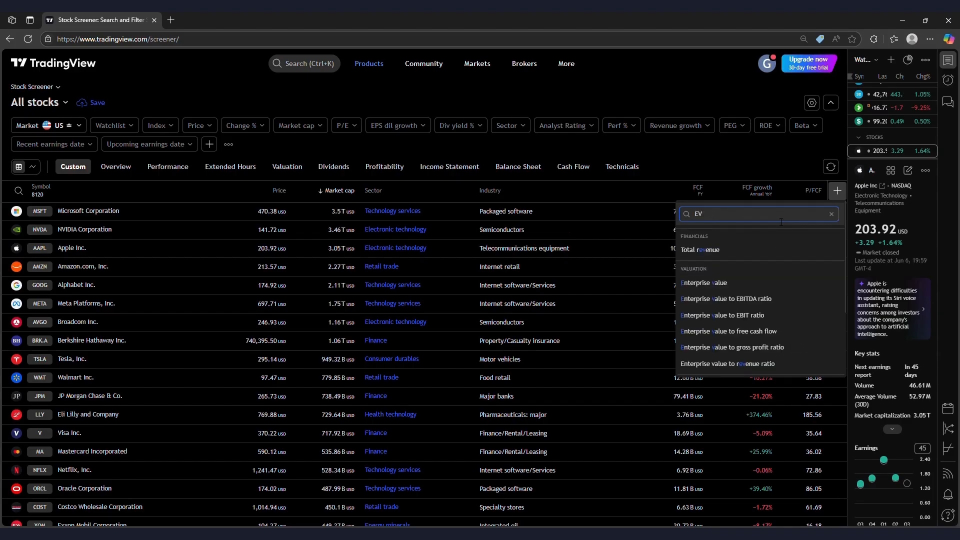
key(BackSpace)
text(nter)
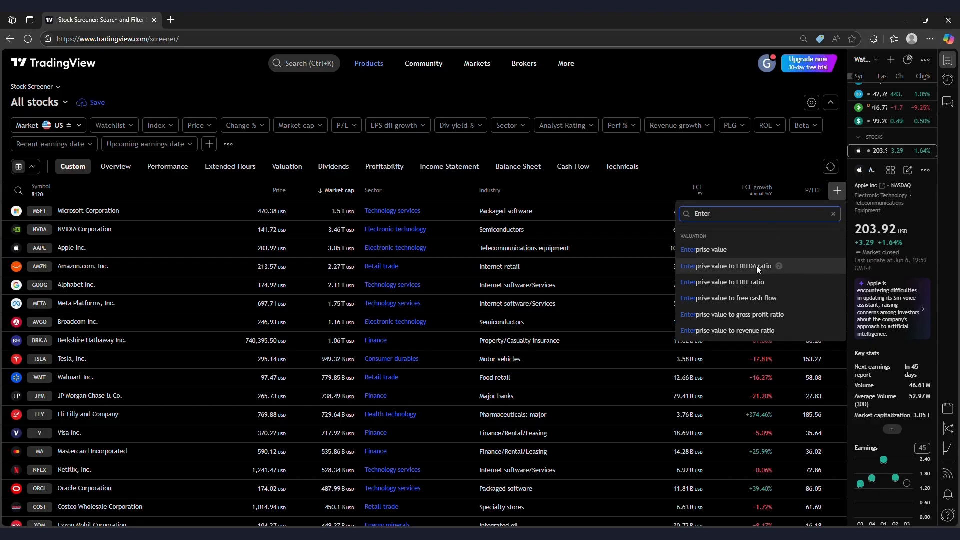
click(821, 269)
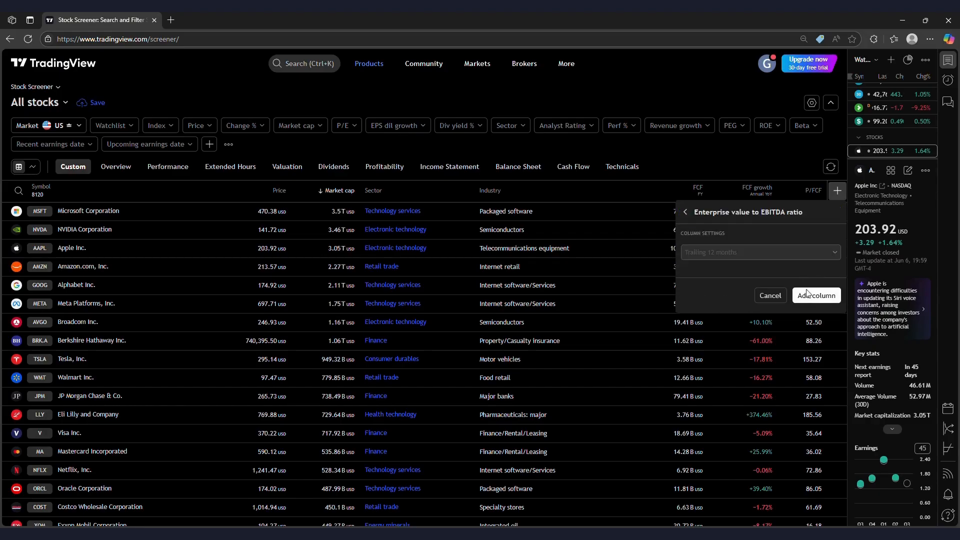
click(810, 293)
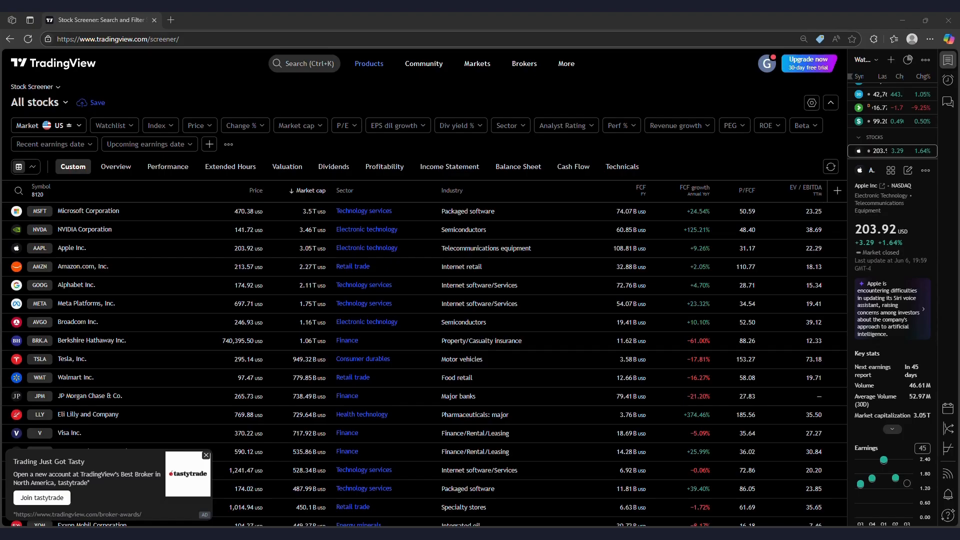
Filter the screener's Sector to Producer manufacturing and dismiss the broker advertisement
click(517, 129)
scroll(546, 256, down, 2)
scroll(550, 280, down, 1)
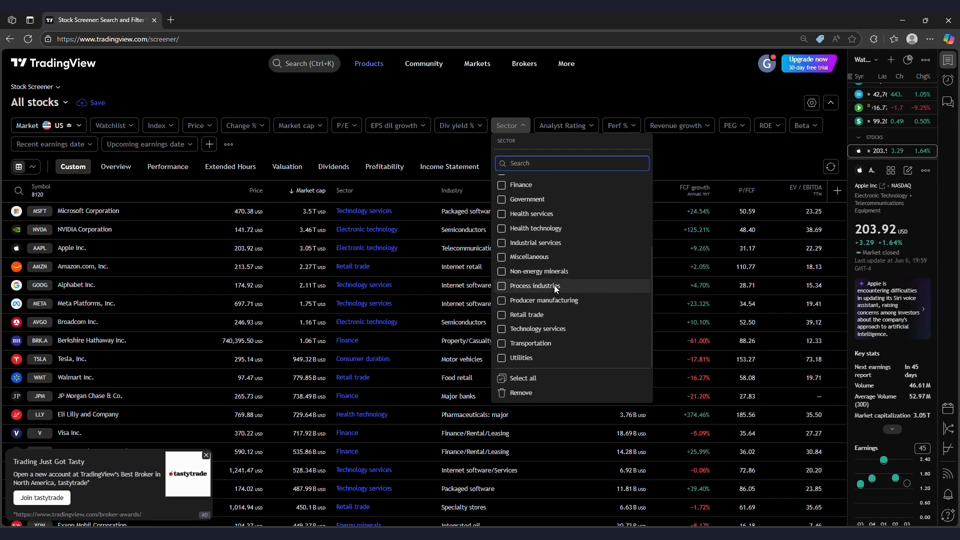
click(552, 299)
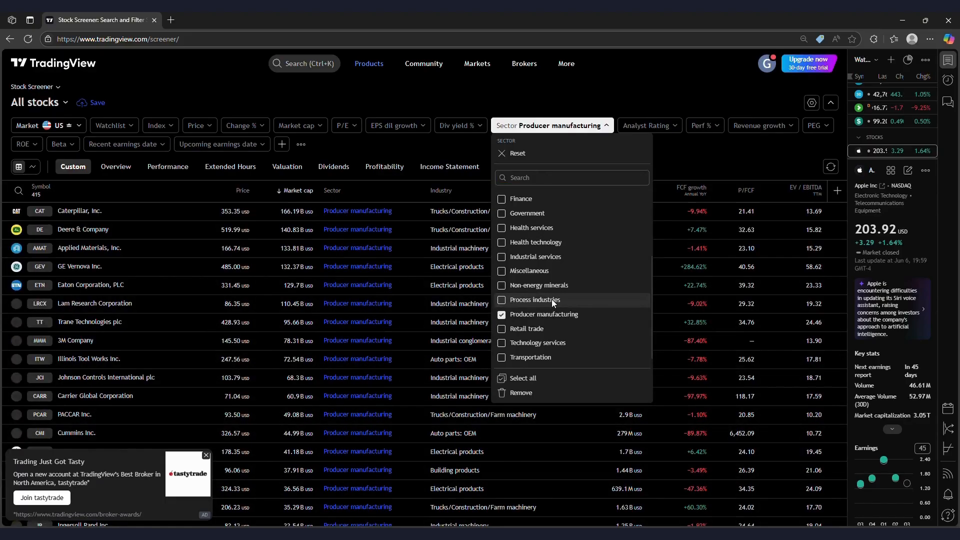
click(663, 169)
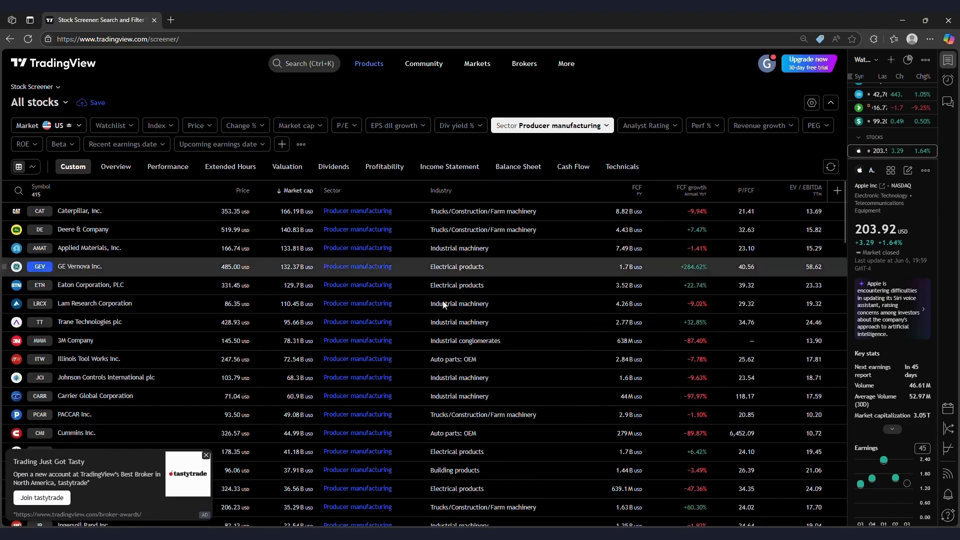
click(206, 455)
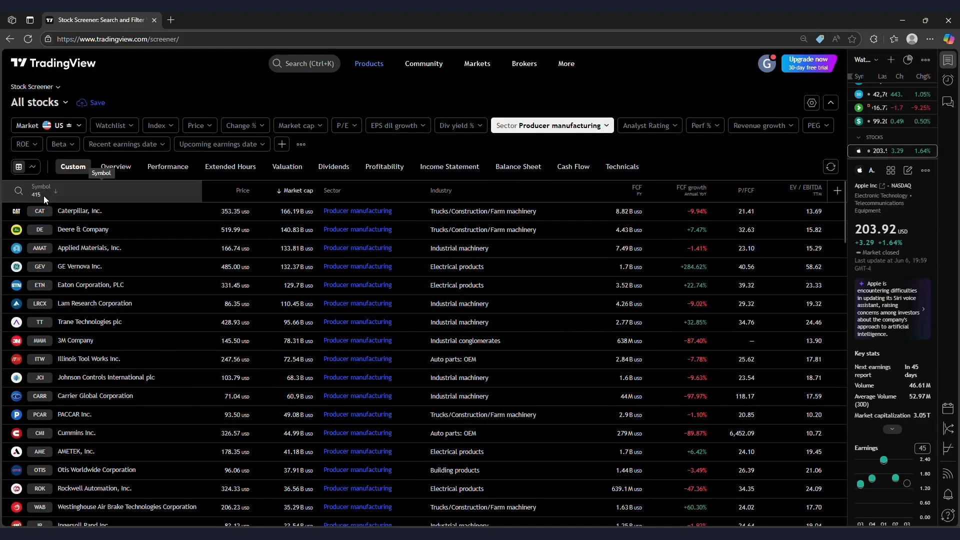
Drag-select all result rows down to the bottom of the table
drag(8, 207, 827, 517)
scroll(826, 412, down, 4)
scroll(826, 412, down, 20)
scroll(826, 412, down, 20)
scroll(824, 420, down, 20)
scroll(824, 420, down, 20)
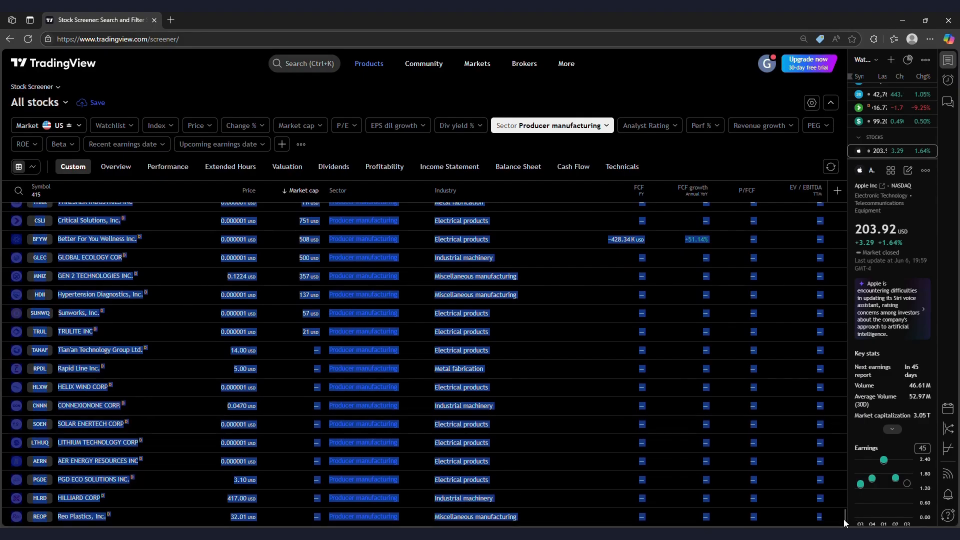
drag(845, 519, 843, 181)
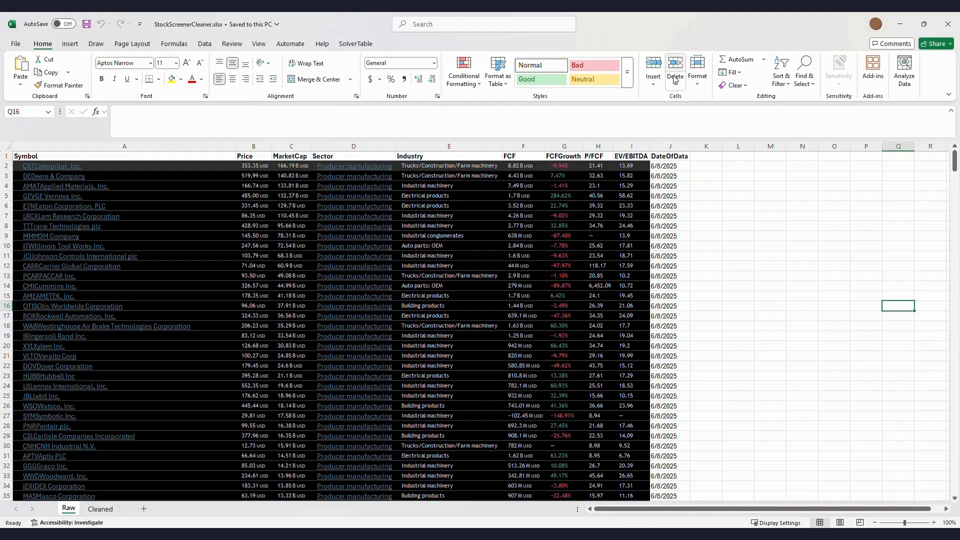
click(738, 166)
key(alt+Tab)
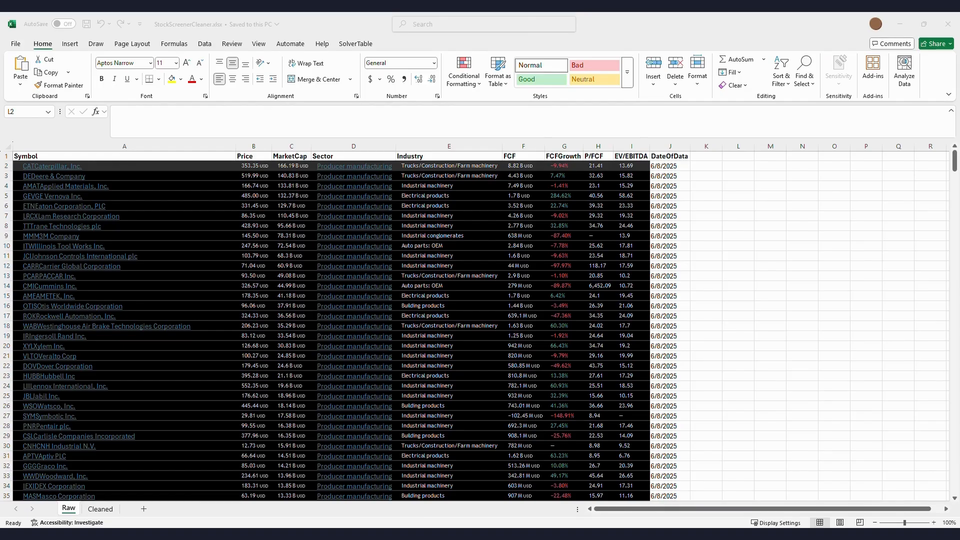
click(212, 165)
click(214, 157)
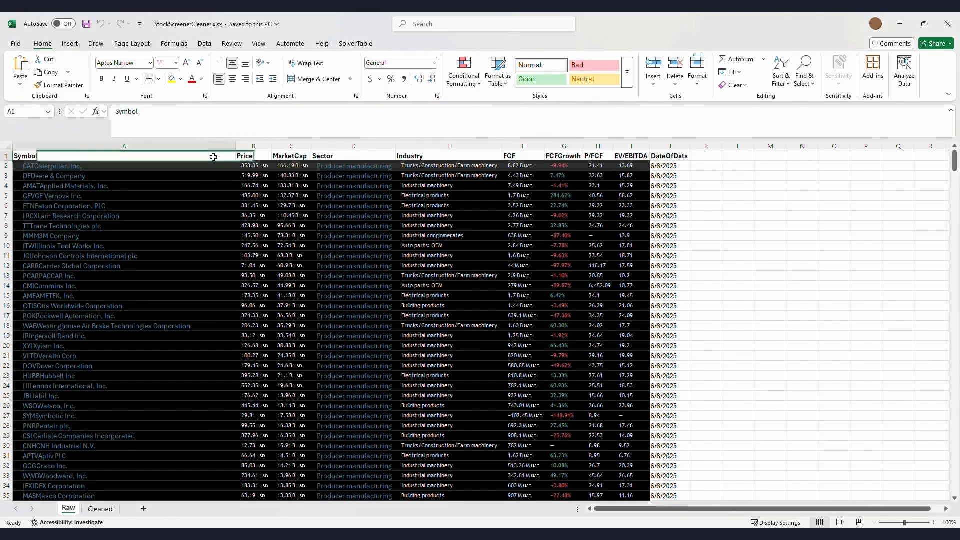
click(263, 168)
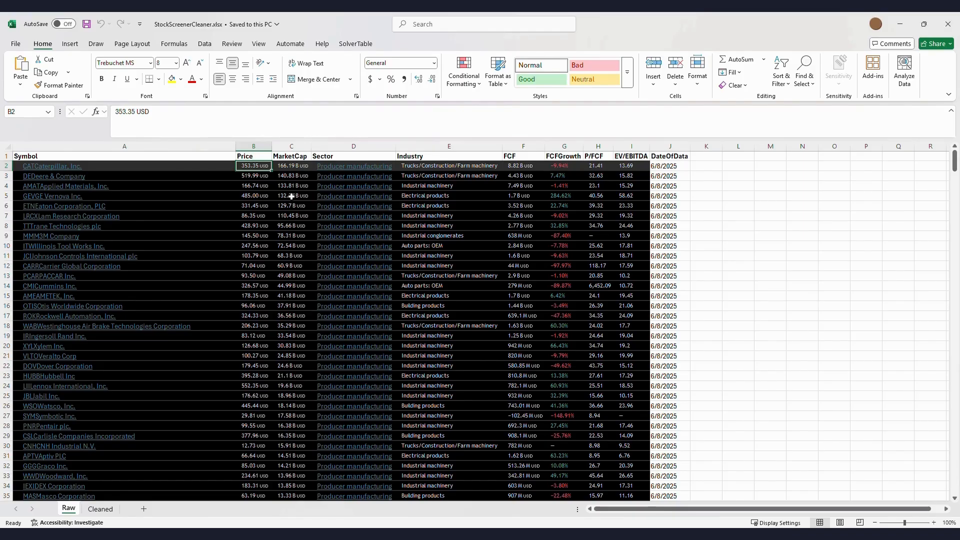
click(303, 168)
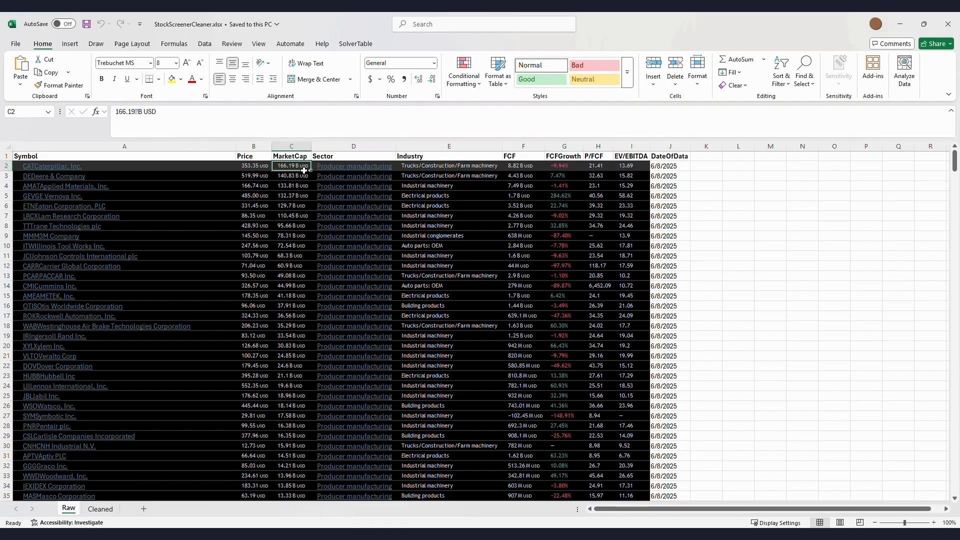
scroll(305, 320, down, 20)
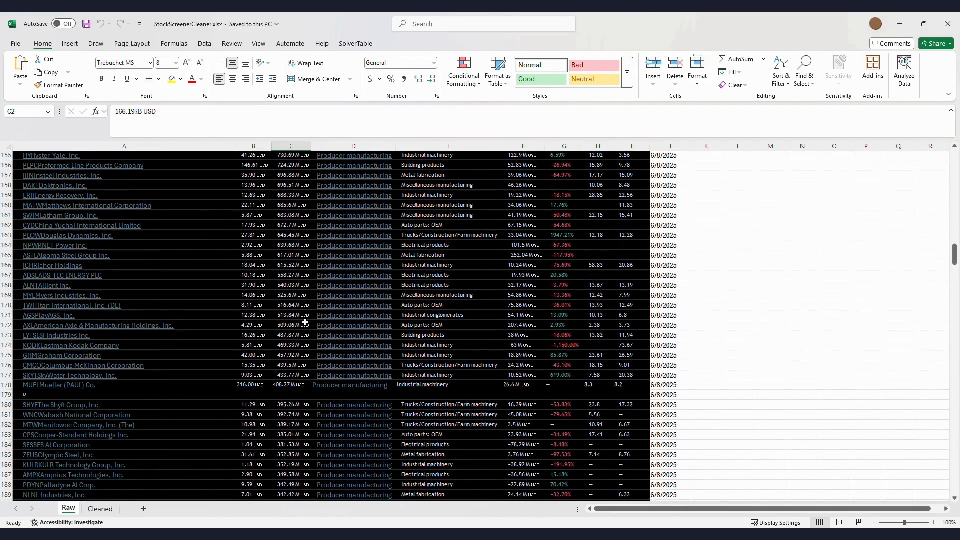
drag(298, 245, 298, 356)
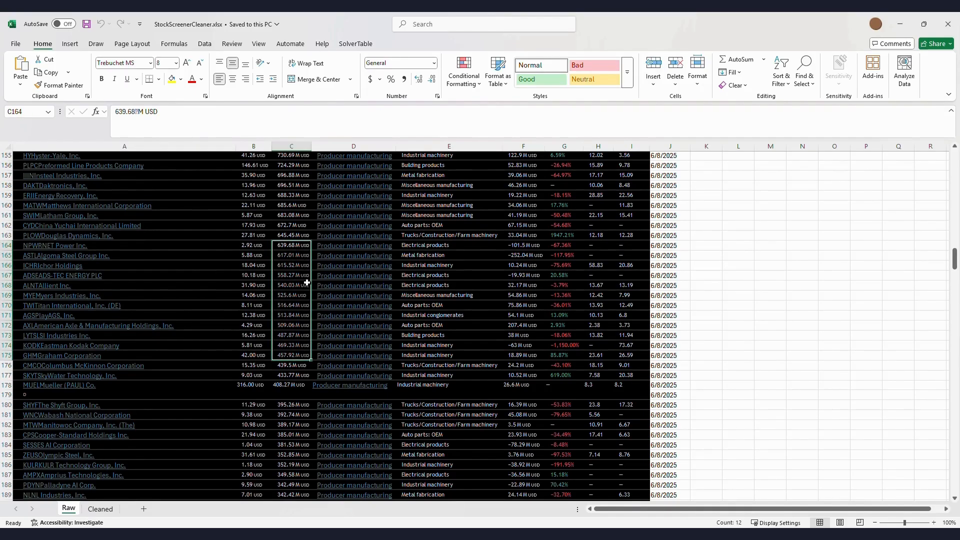
scroll(299, 286, down, 20)
scroll(298, 289, down, 20)
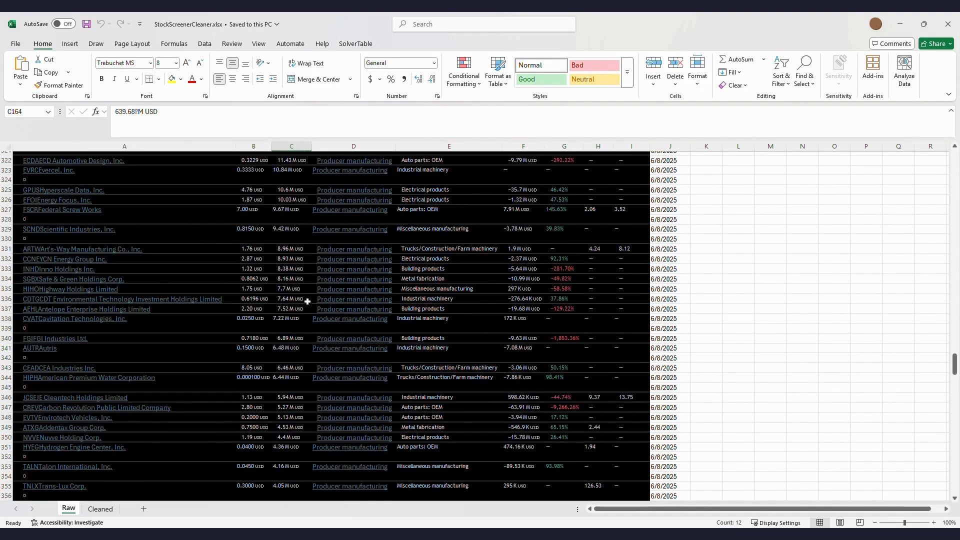
scroll(309, 301, down, 7)
drag(293, 264, 293, 406)
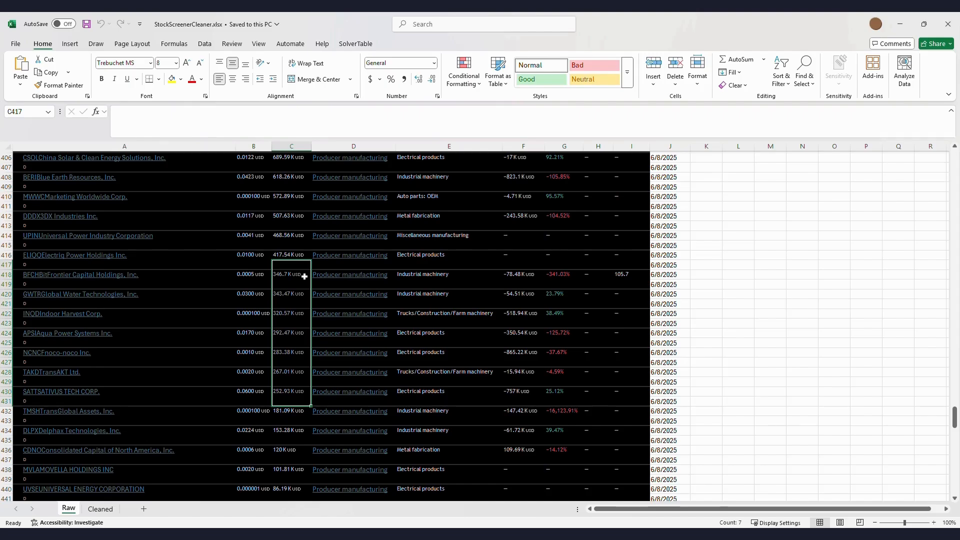
click(678, 257)
key(ctrl+Up)
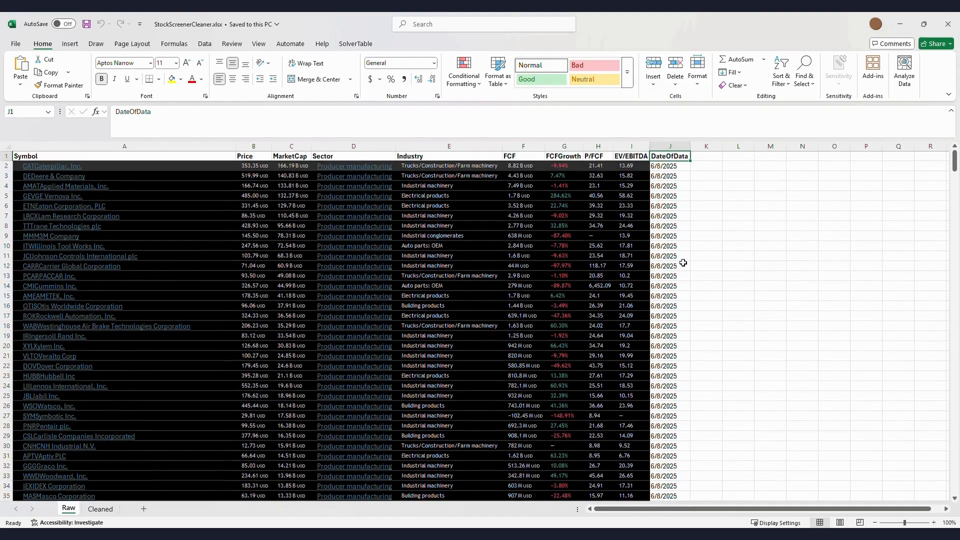
key(Left)
key(Left)
key(Left)
key(Left)
key(Left)
key(Left)
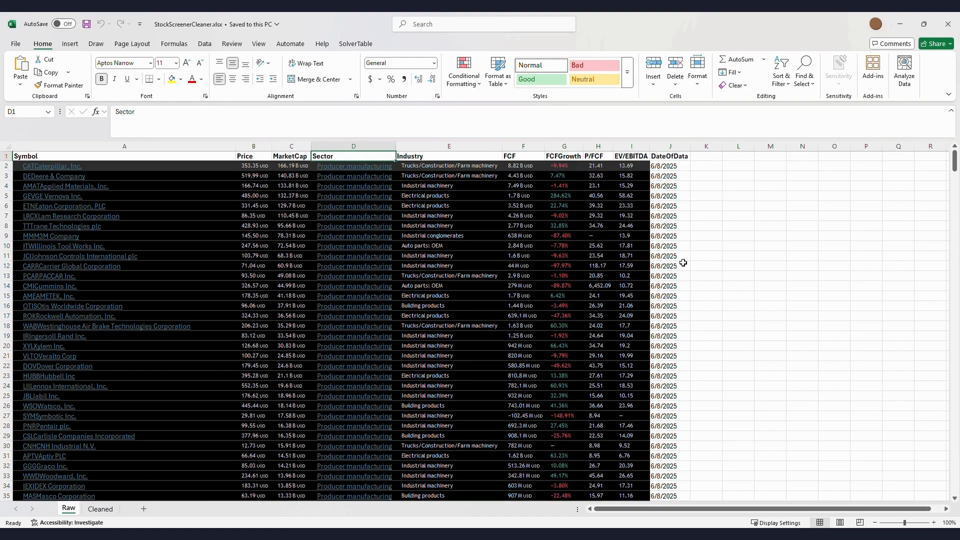
key(Right)
key(Right)
key(Down)
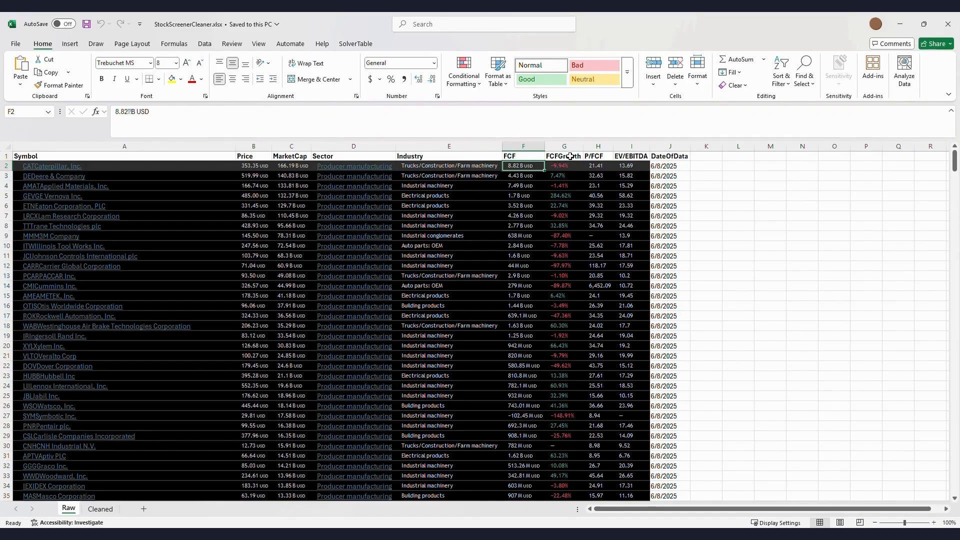
drag(568, 176, 582, 390)
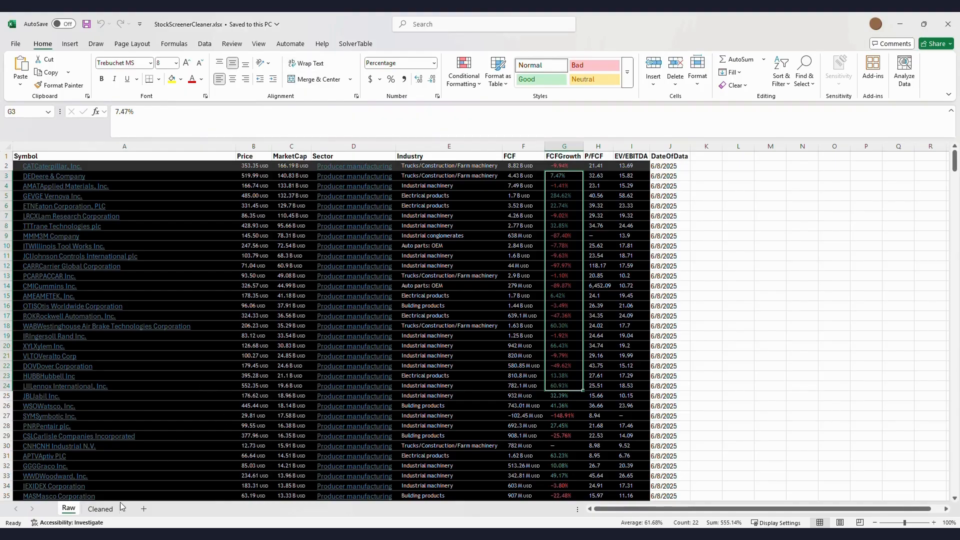
click(106, 512)
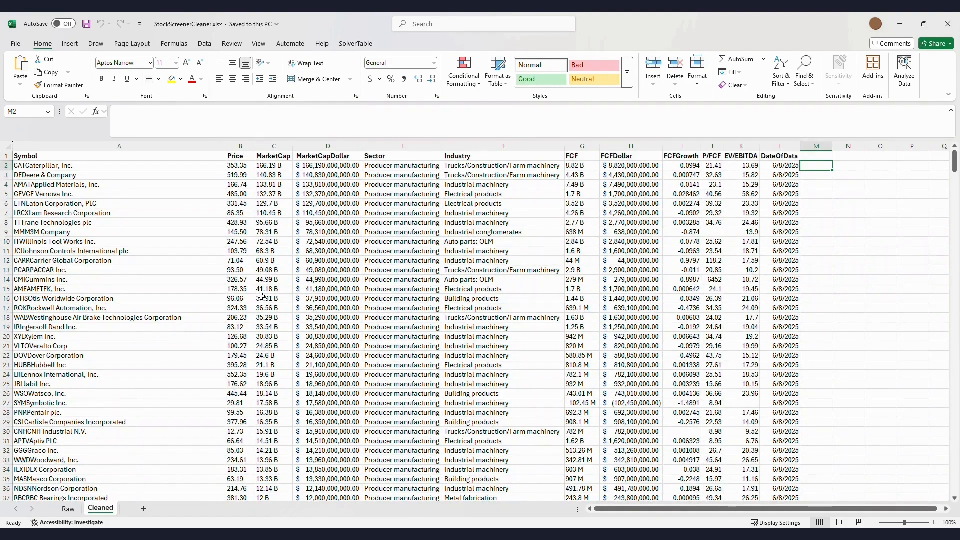
click(342, 167)
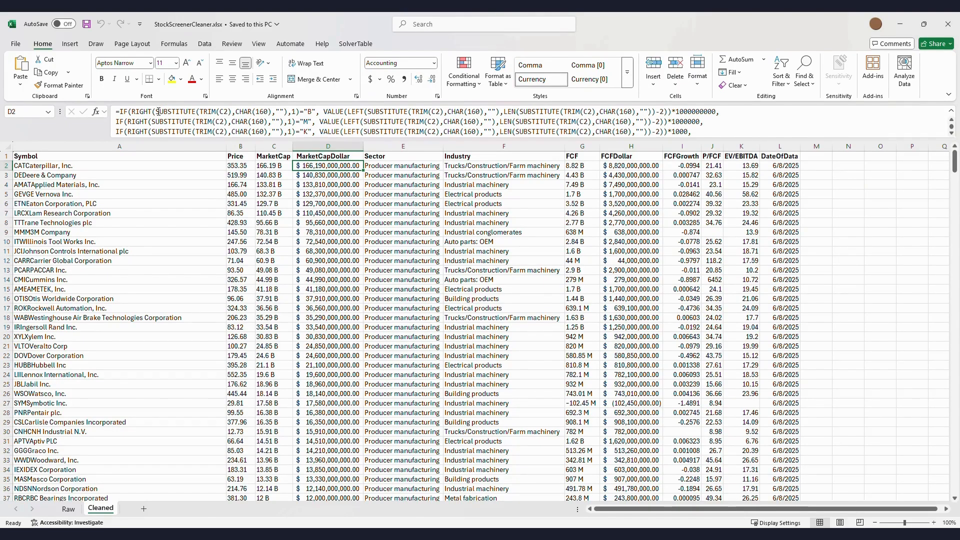
drag(132, 112, 317, 118)
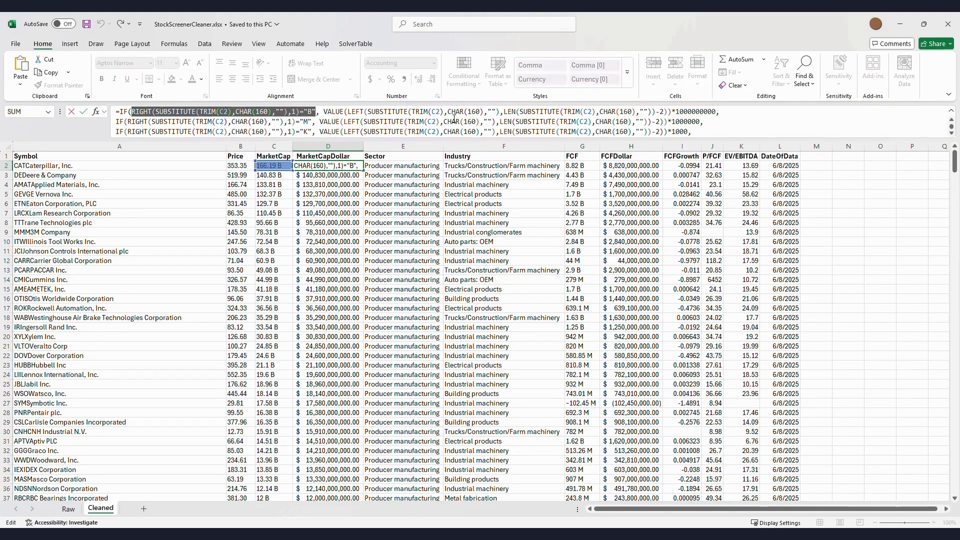
double_click(695, 112)
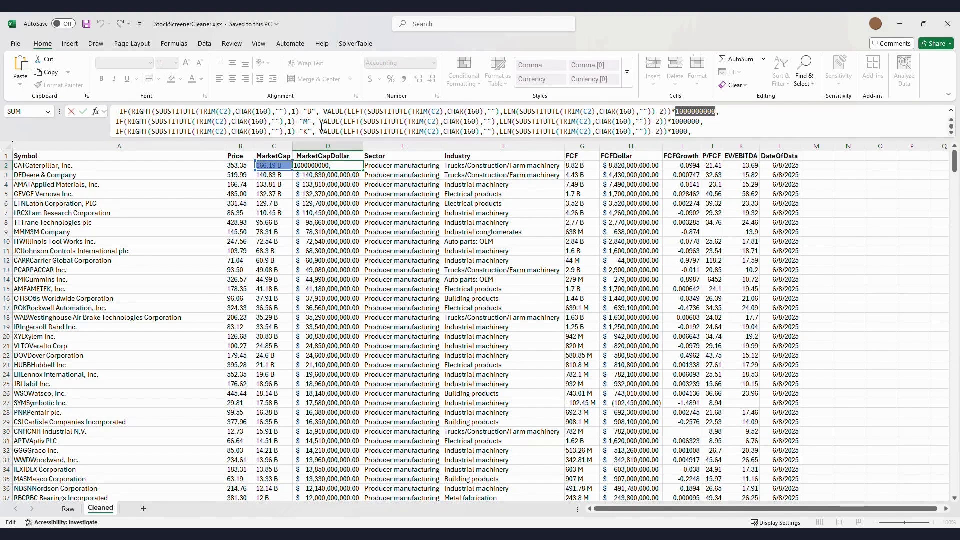
key(Return)
click(352, 235)
key(ctrl+Down)
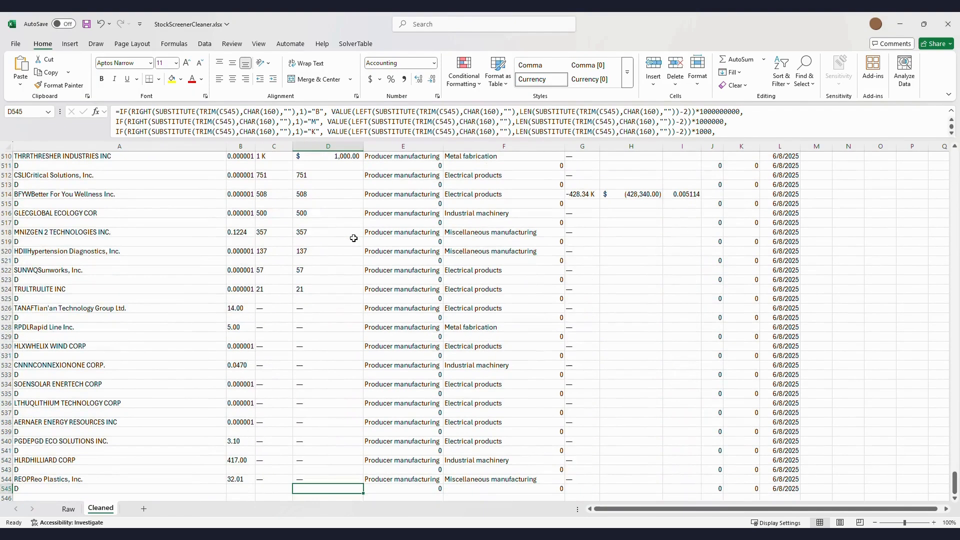
key(ctrl+Up)
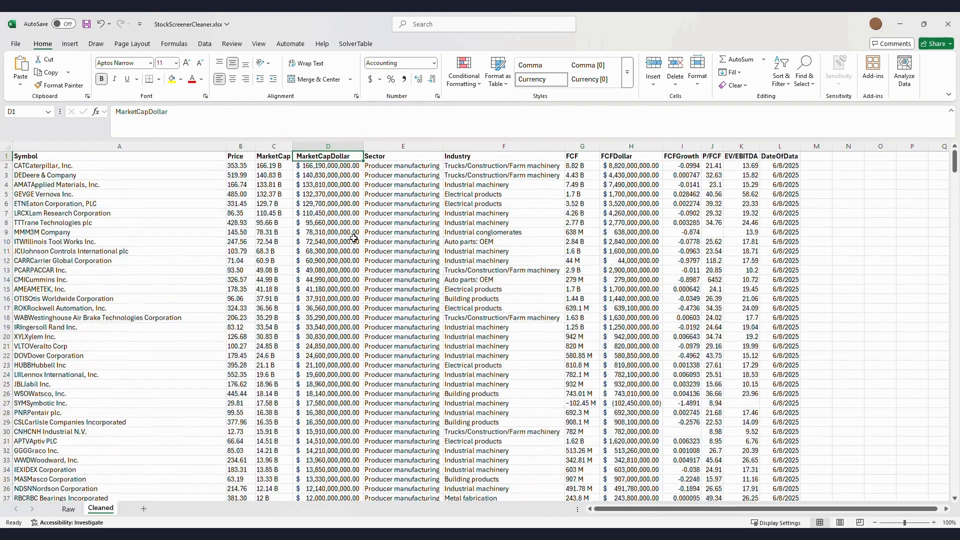
key(Right)
key(Right)
key(Right)
key(Right)
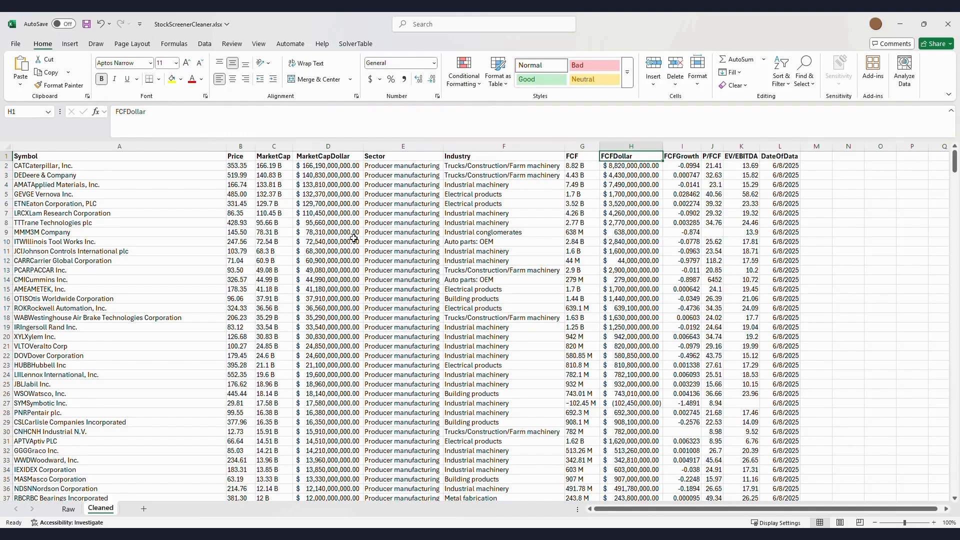
key(Down)
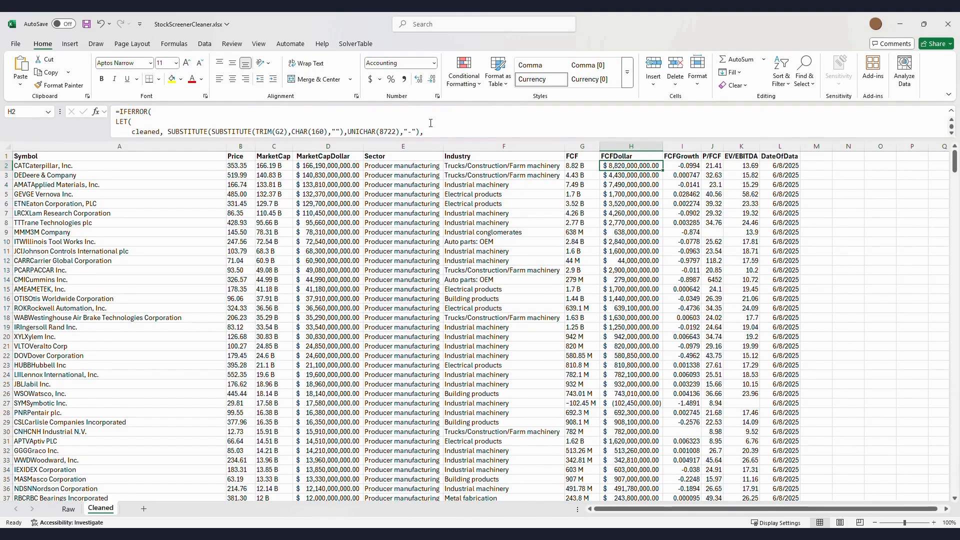
drag(276, 132, 435, 135)
click(432, 133)
scroll(436, 124, down, 1)
scroll(435, 124, down, 2)
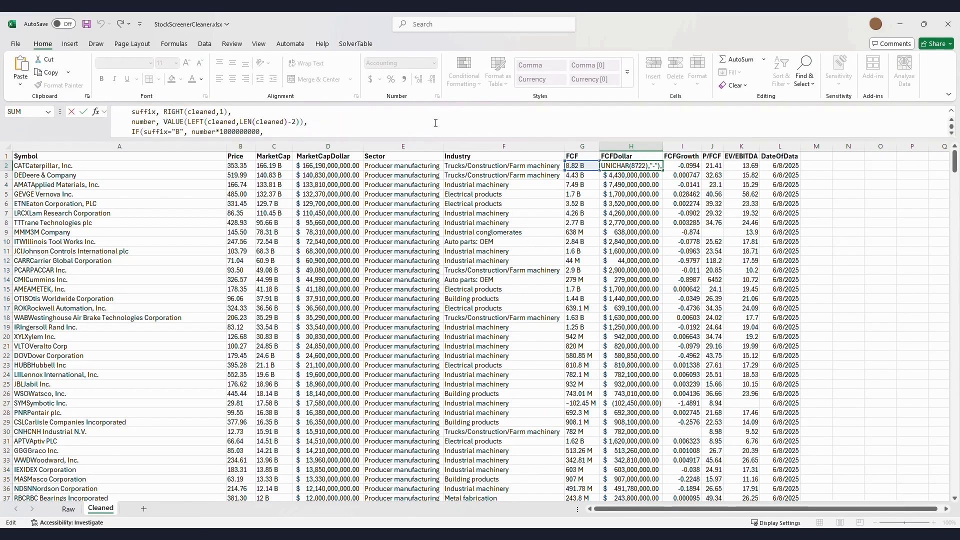
scroll(436, 123, down, 1)
drag(152, 122, 269, 126)
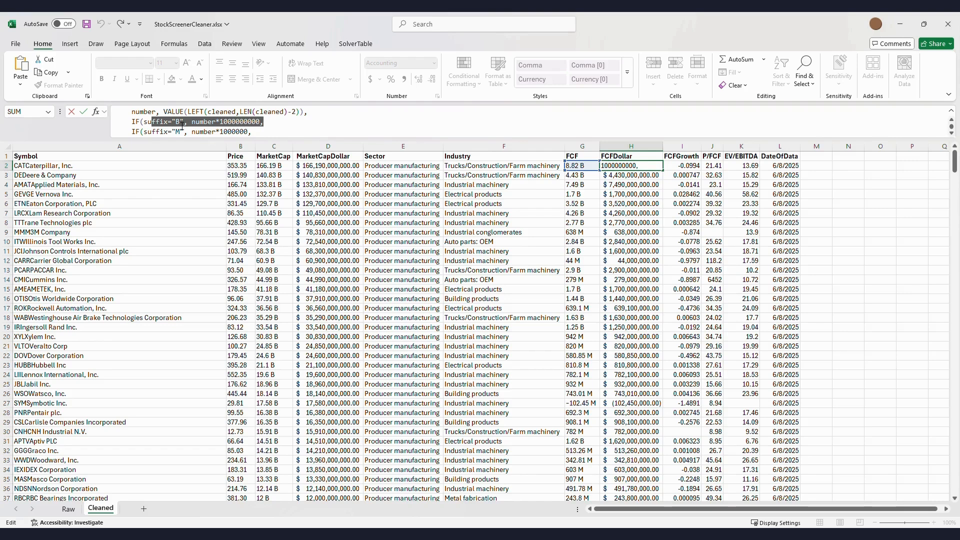
scroll(187, 126, down, 2)
click(208, 133)
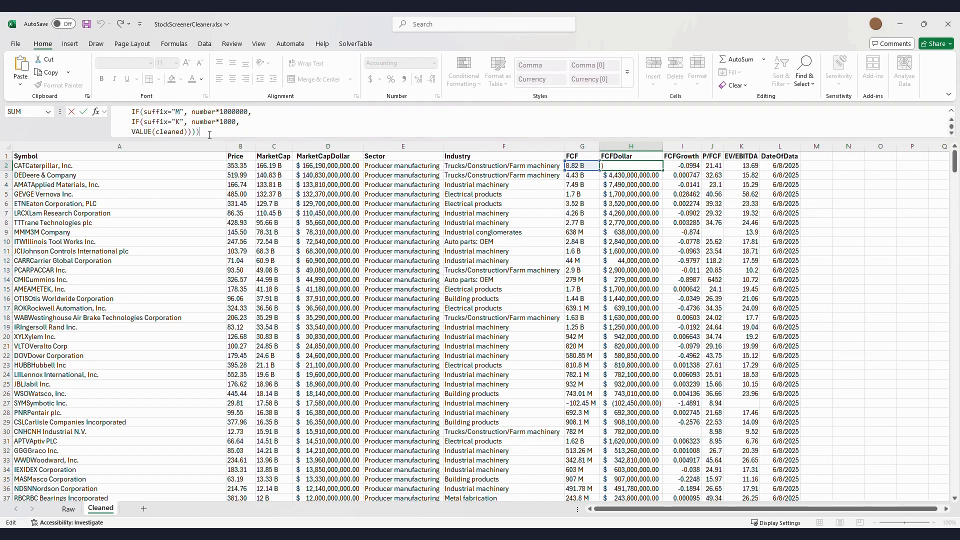
scroll(233, 131, down, 1)
key(ctrl+Return)
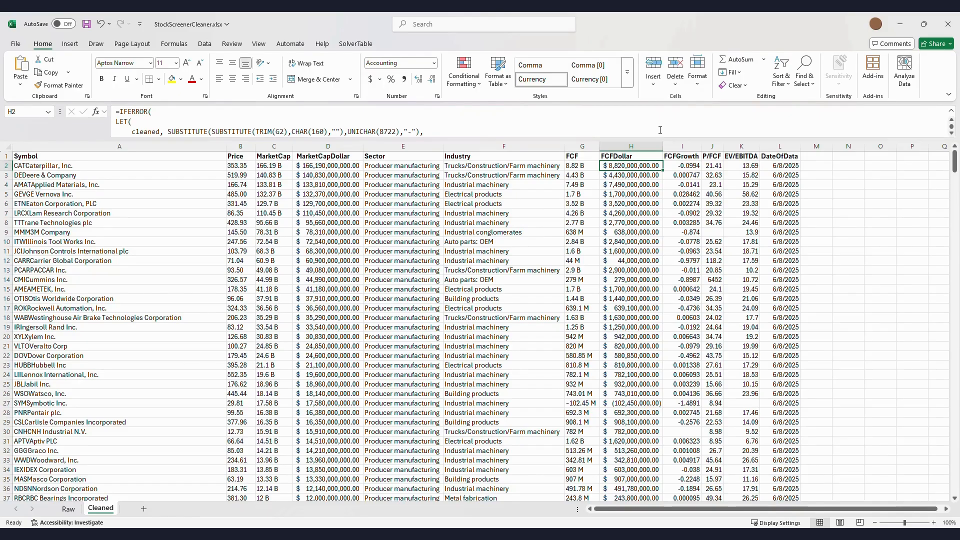
key(Right)
key(Right)
key(Right)
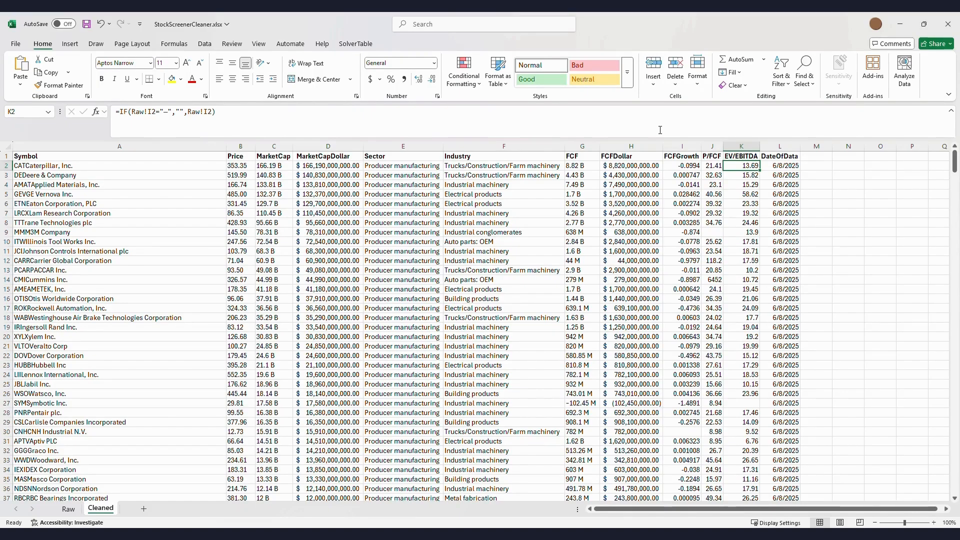
key(Left)
key(Left)
key(Left)
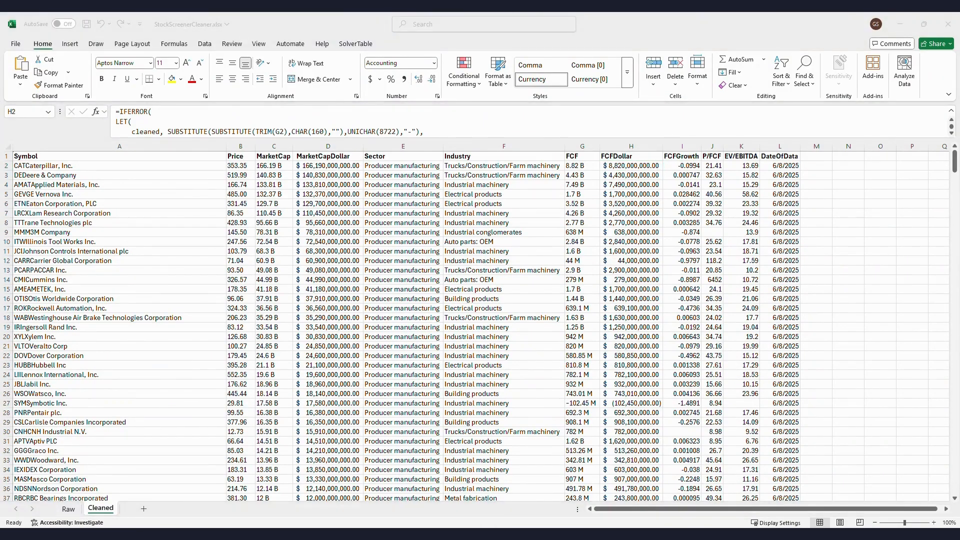
click(620, 168)
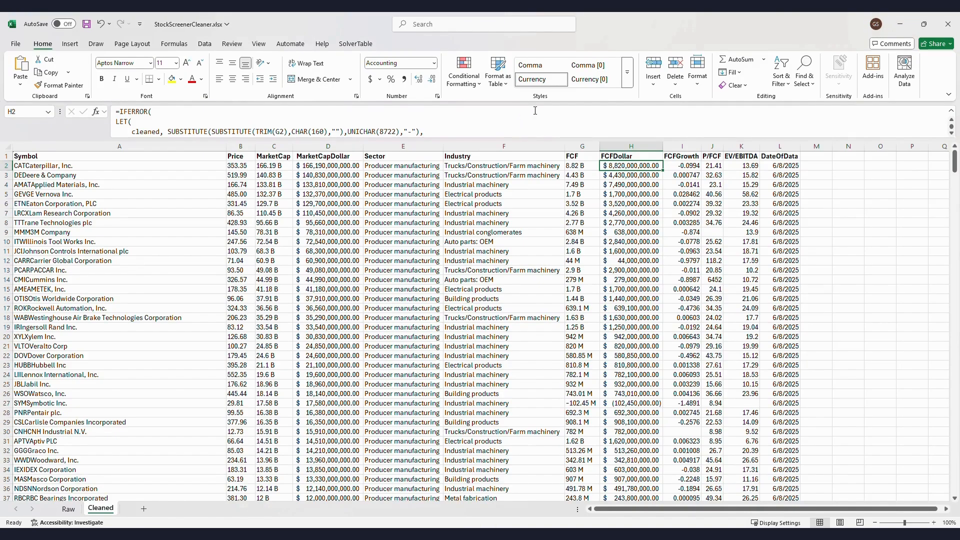
scroll(550, 110, down, 4)
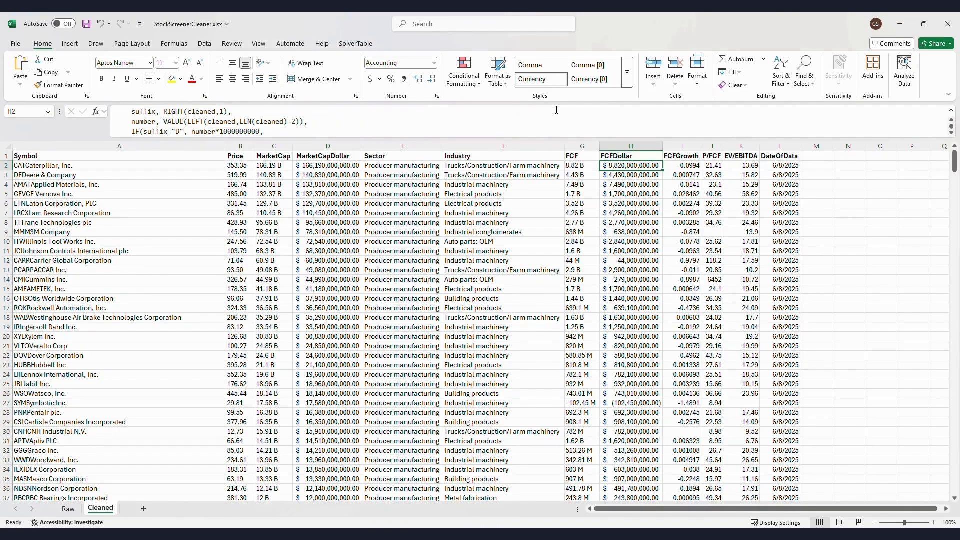
scroll(556, 111, down, 3)
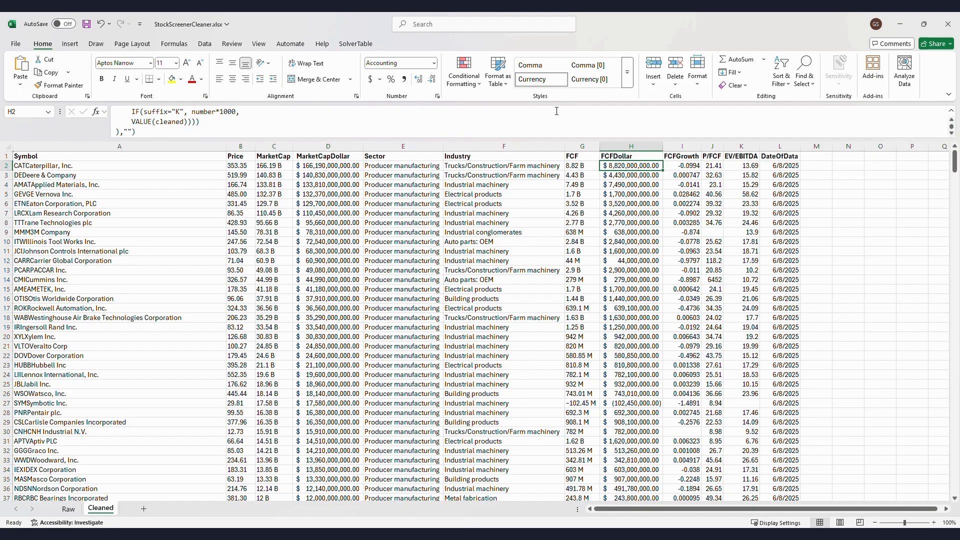
key(Right)
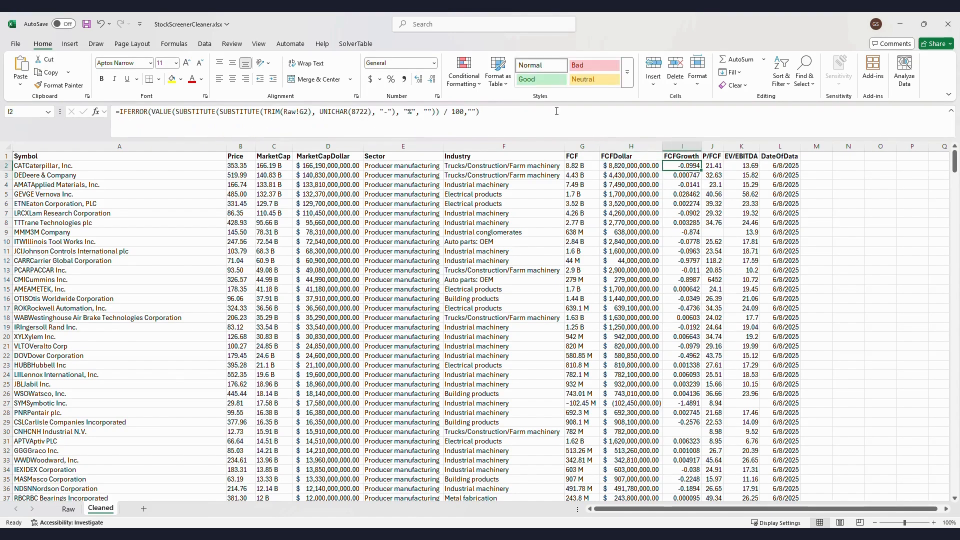
Check the FCFGrowth, P/FCF and EV/EBITDA formulas in I2, J2 and K2, ending on L2
drag(228, 119, 520, 120)
click(523, 121)
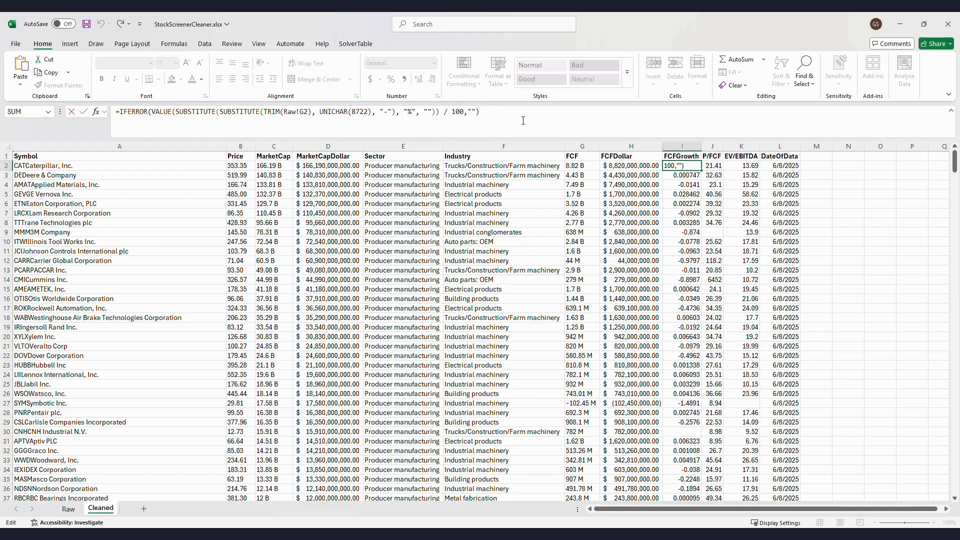
key(Tab)
key(F2)
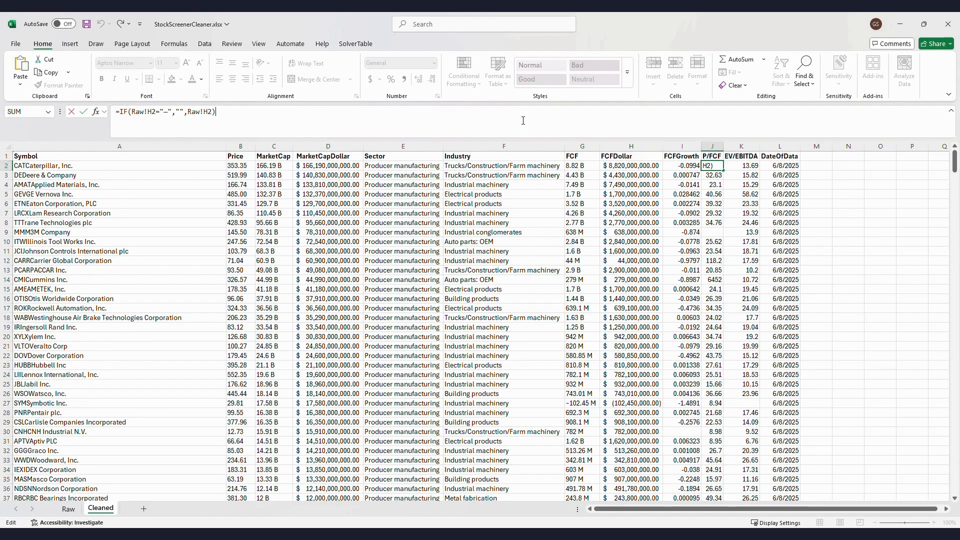
key(Tab)
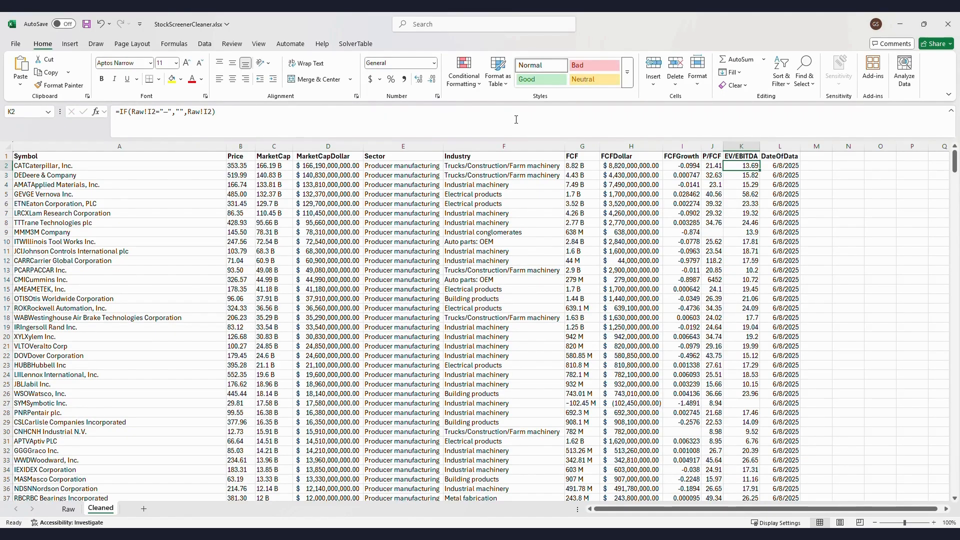
key(F2)
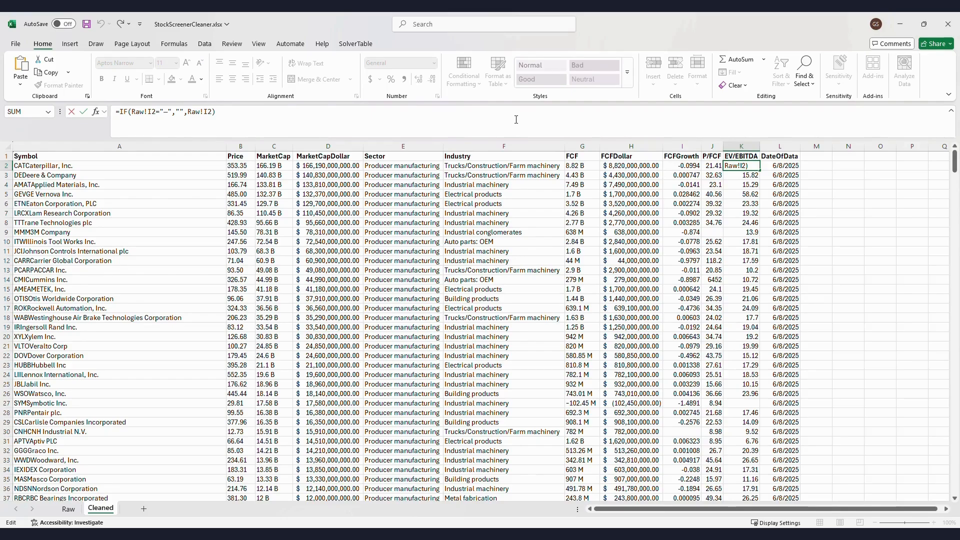
key(Return)
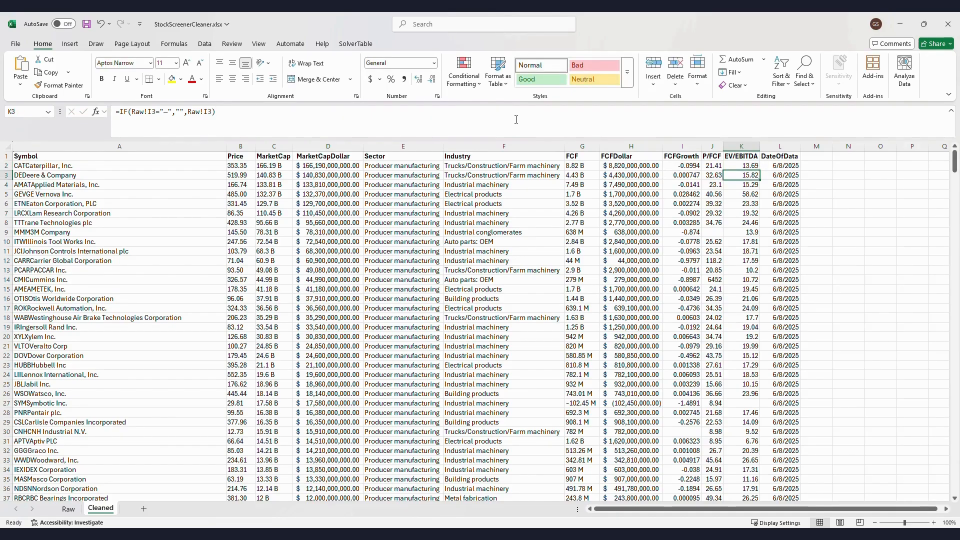
key(Up)
key(Right)
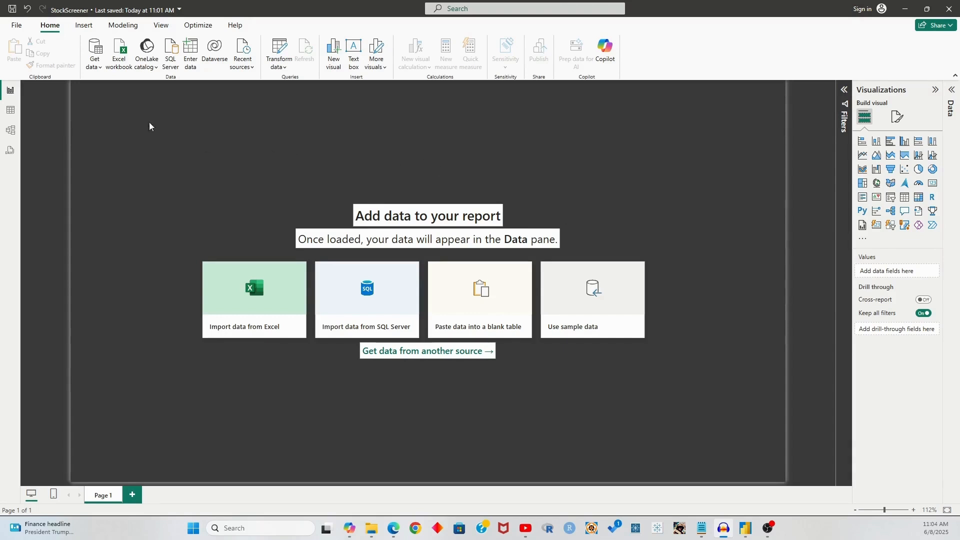
Load the Cleaned sheet of StockScreenerCleaner.xlsx from an Excel workbook via Transform Data
click(120, 60)
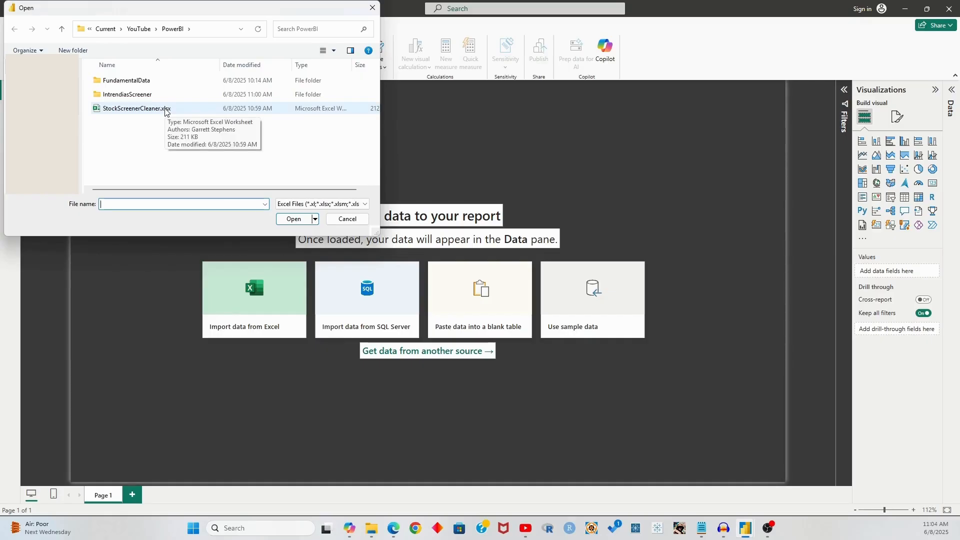
click(165, 110)
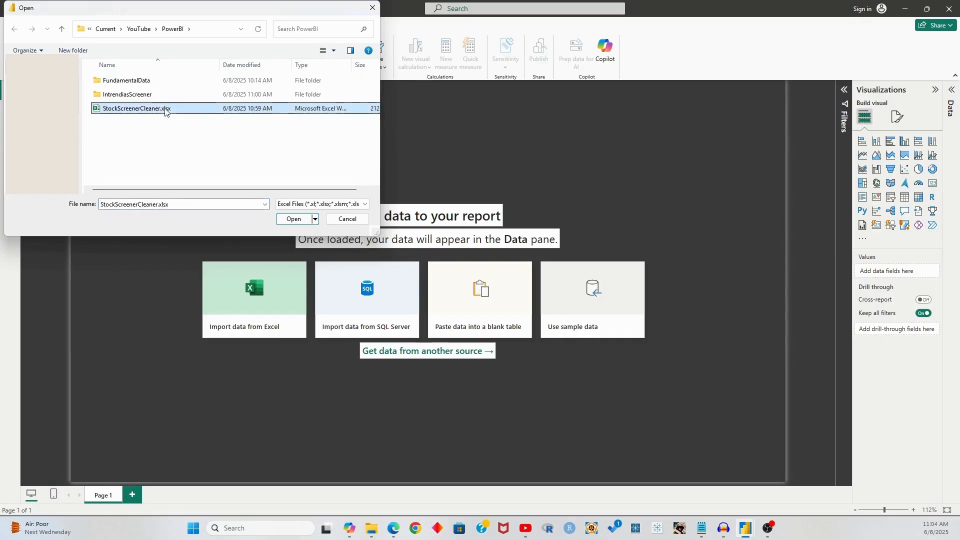
click(292, 219)
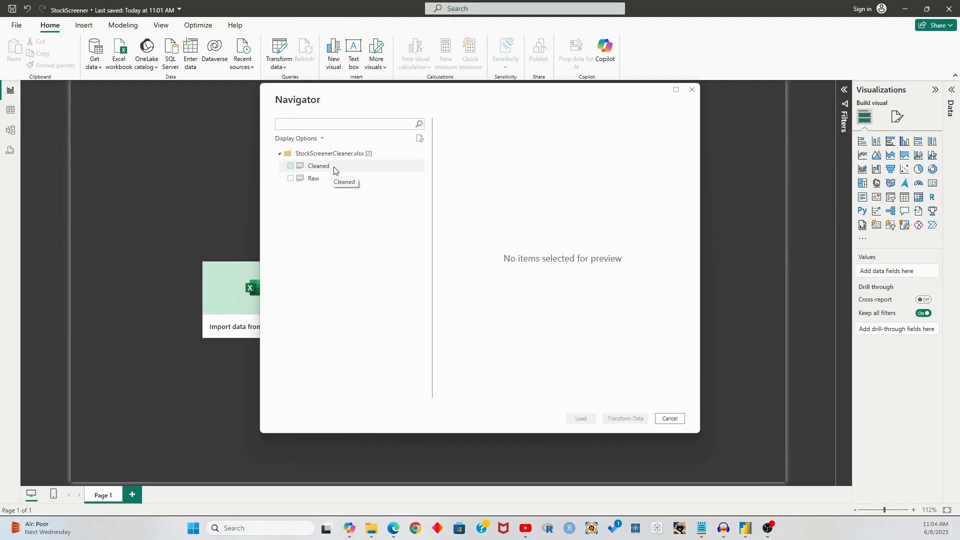
click(290, 166)
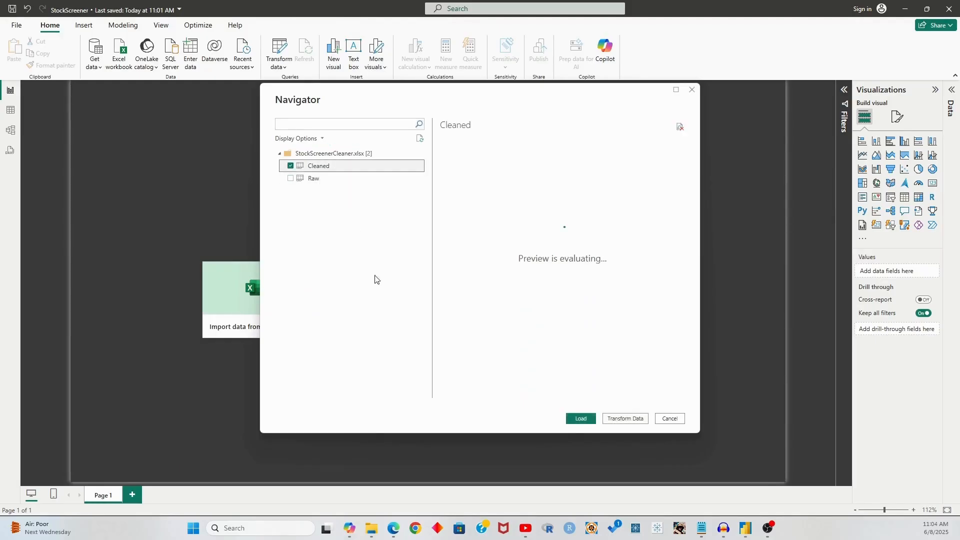
click(625, 419)
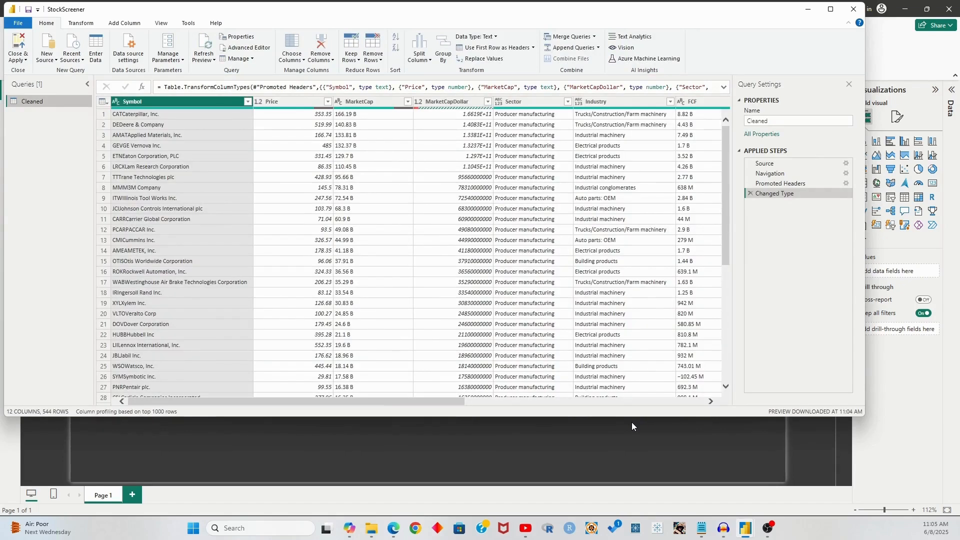
Rename the Cleaned query to StockData
click(763, 123)
double_click(763, 122)
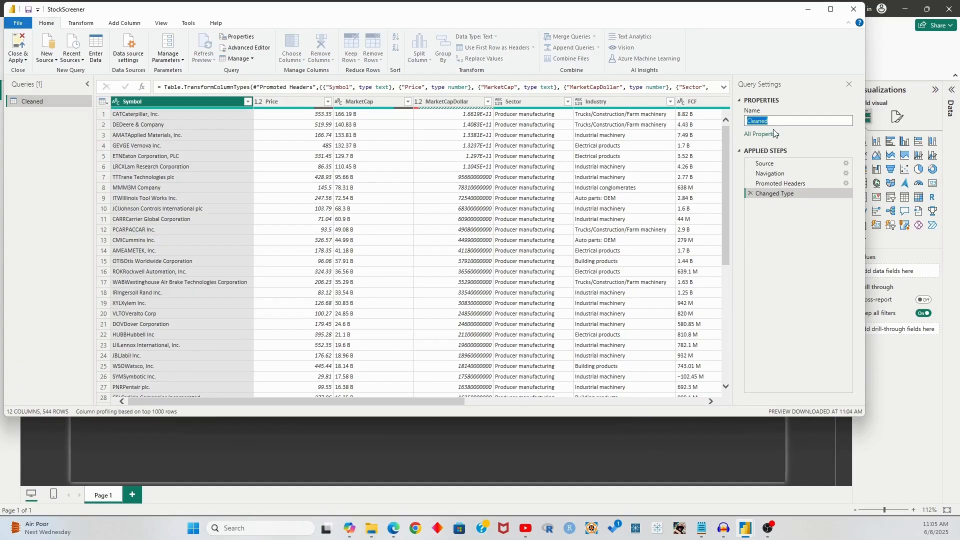
text(StockDarta)
key(BackSpace)
text(ta)
key(Return)
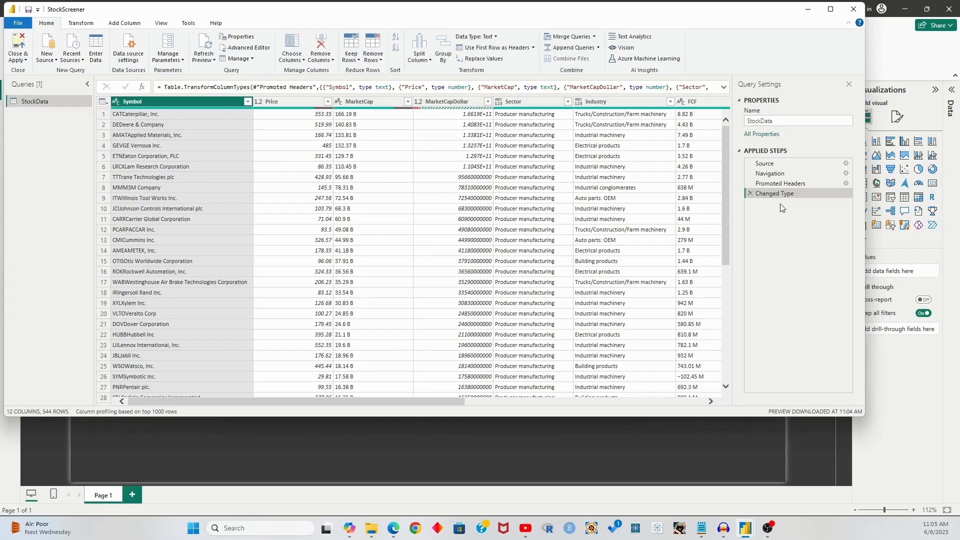
Scroll to the bottom rows to find the Error values in MarketCapDollar
drag(214, 400, 287, 401)
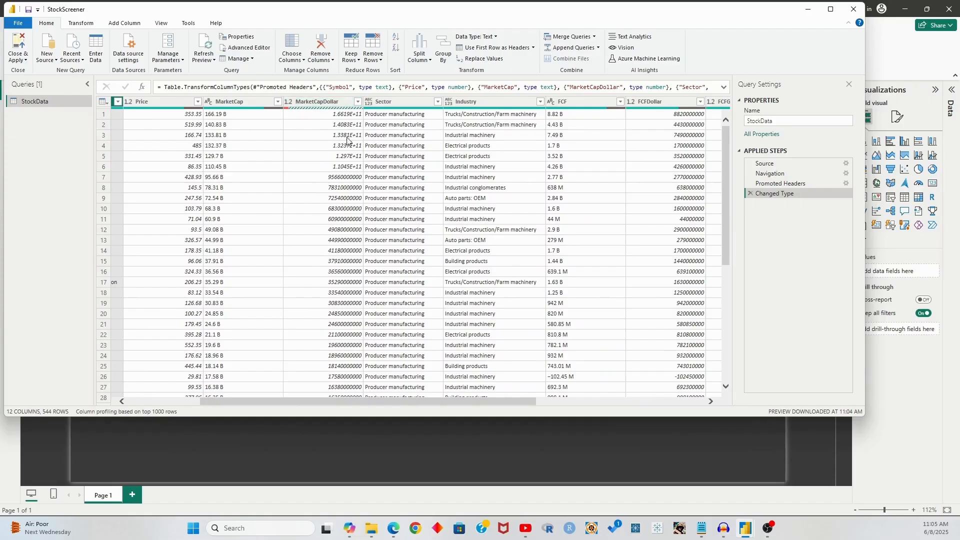
scroll(360, 190, down, 15)
scroll(360, 197, down, 16)
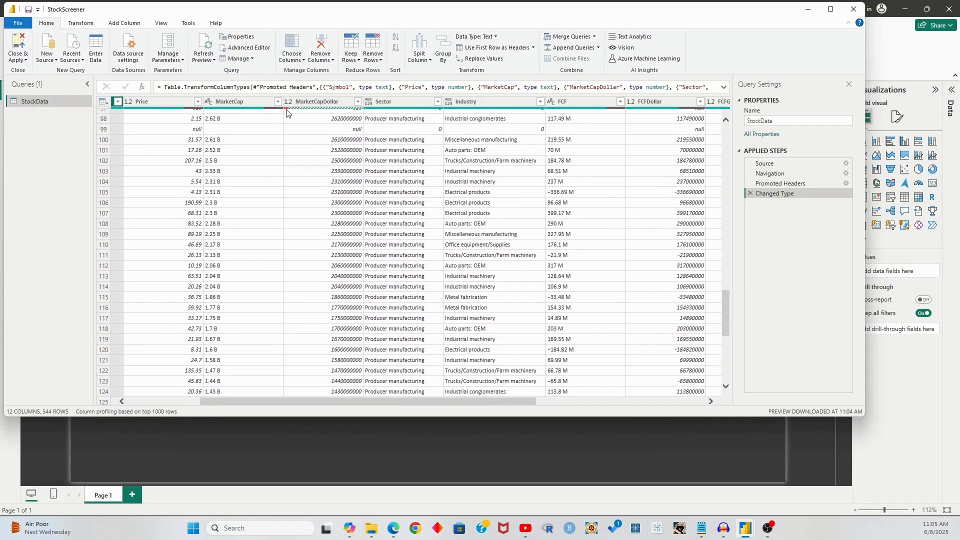
scroll(316, 250, down, 20)
scroll(316, 297, down, 20)
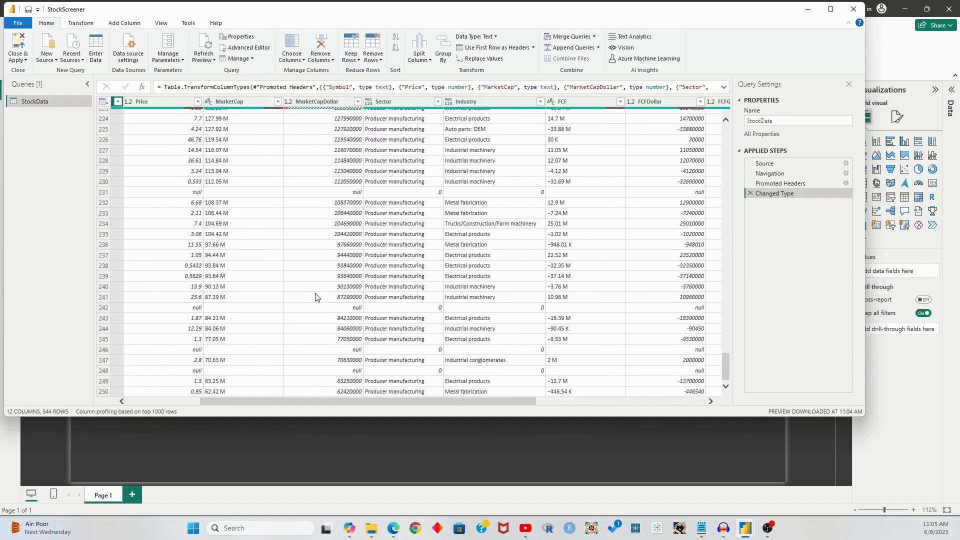
scroll(320, 299, down, 20)
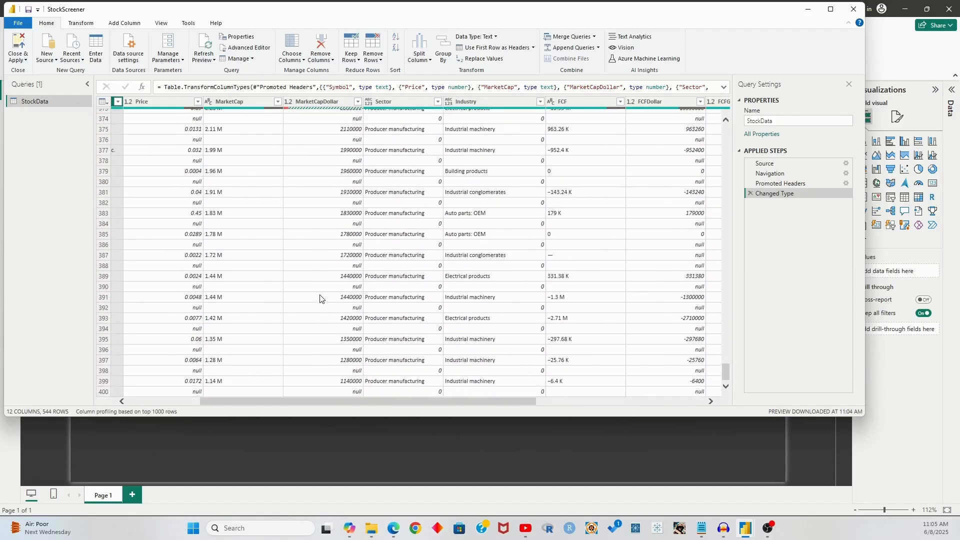
scroll(326, 299, down, 14)
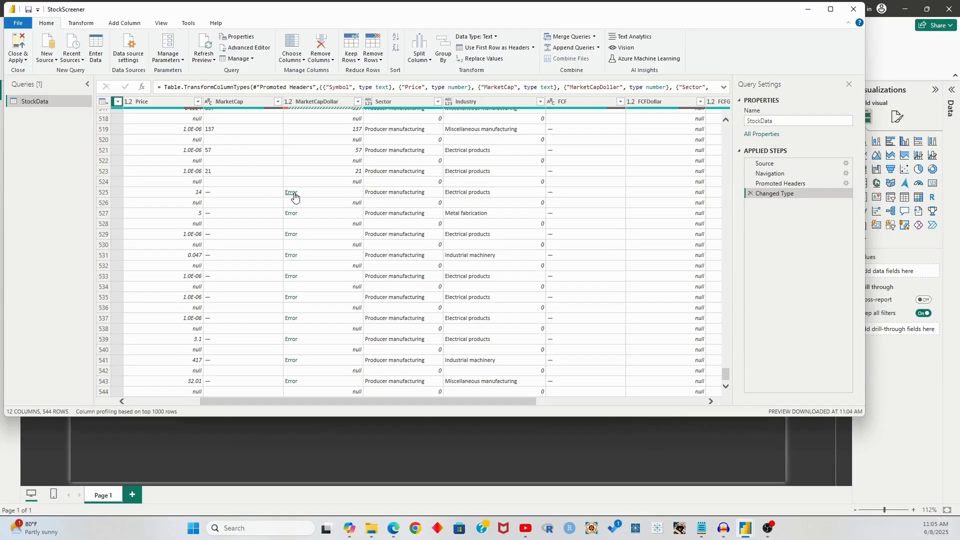
Inspect the DataFormat.Error in row 525's MarketCapDollar, then switch to File Explorer
drag(340, 400, 202, 393)
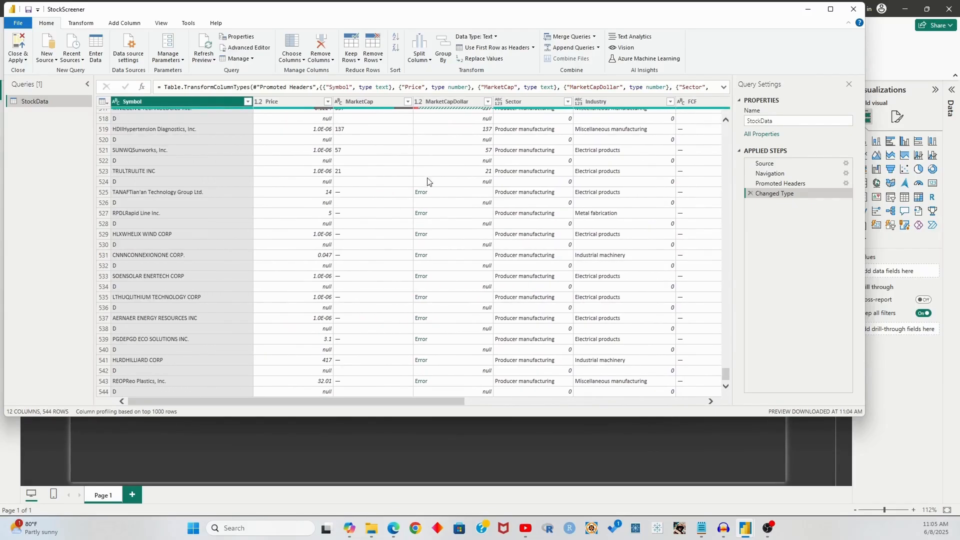
click(419, 192)
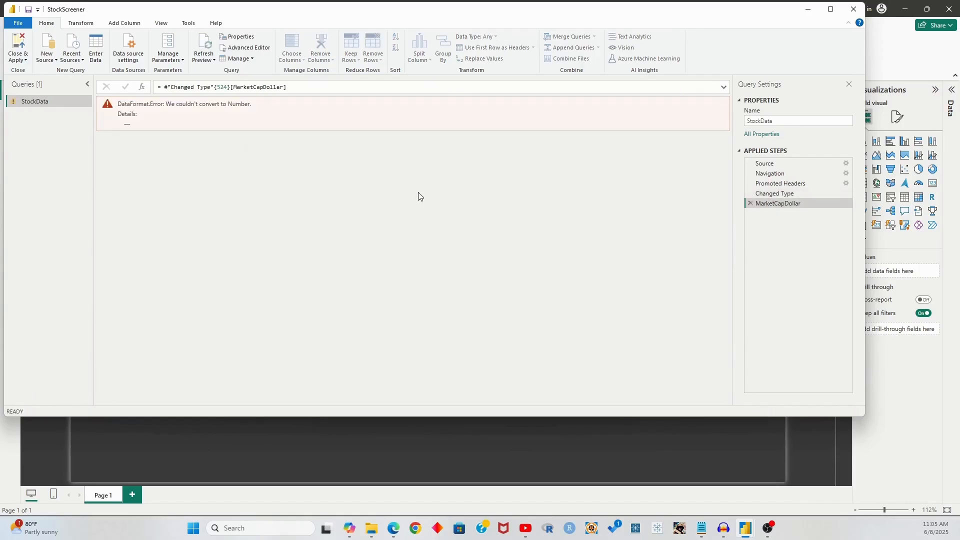
drag(124, 123, 131, 124)
click(127, 124)
click(371, 528)
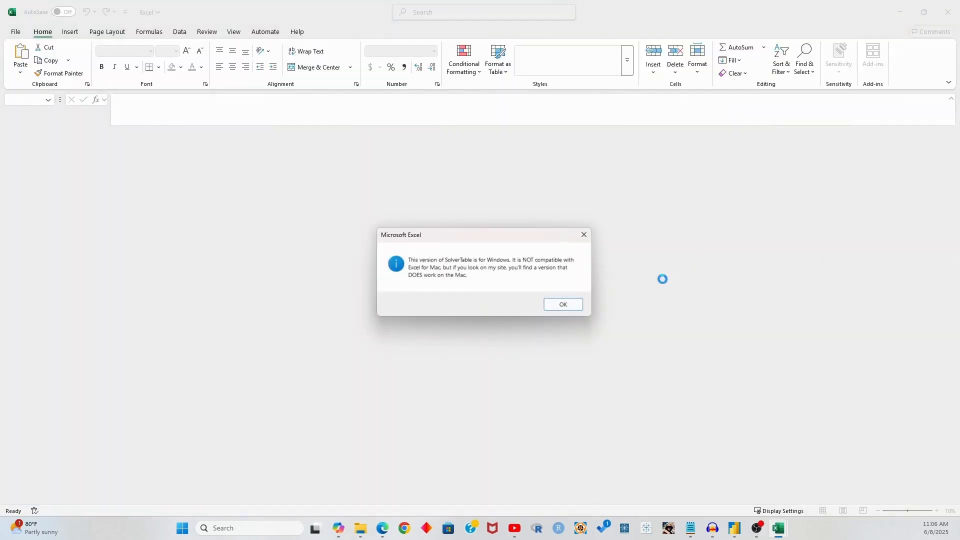
Dismiss the SolverTable notice and inspect the dash rows at the bottom of MarketCapDollar
click(555, 306)
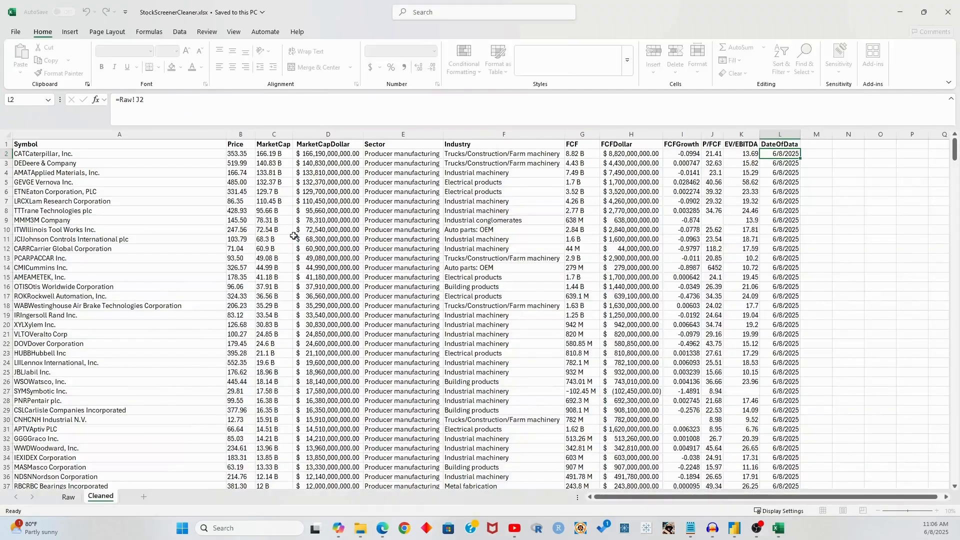
click(283, 255)
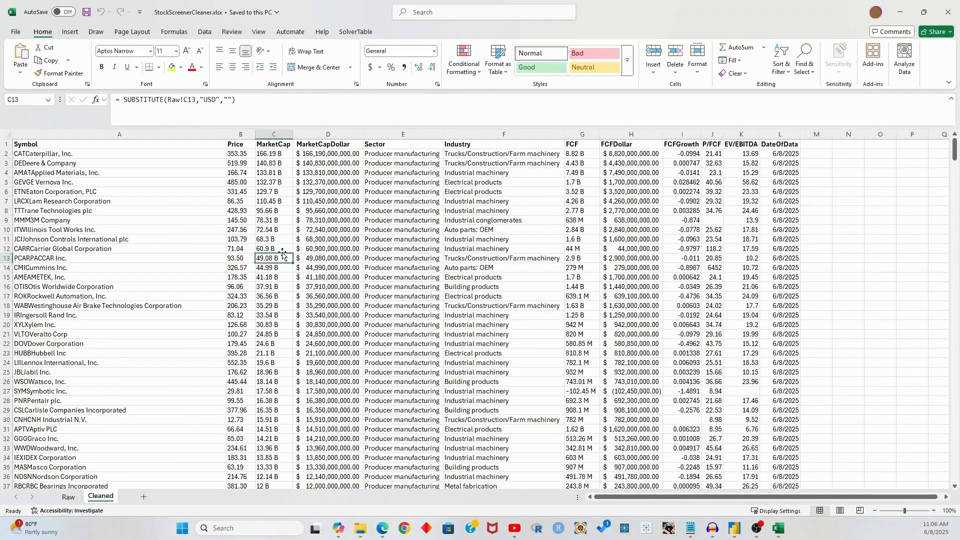
key(Right)
key(ctrl+Down)
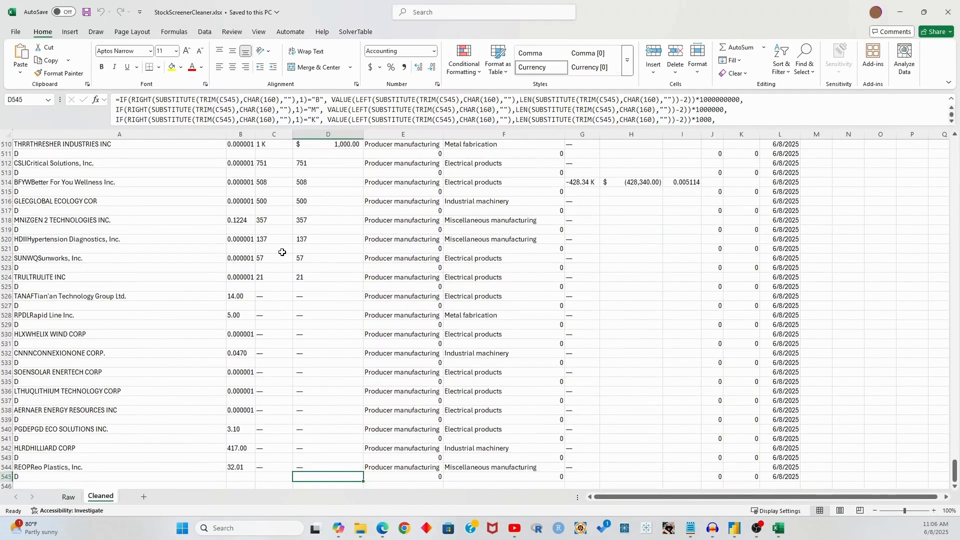
key(shift+Up)
key(shift+Up)
key(shift+Up)
key(shift+Up)
key(shift+Up)
key(shift+Up)
key(shift+Up)
key(shift+Up)
key(shift+Up)
key(shift+Up)
key(shift+Up)
key(shift+Up)
key(shift+Up)
key(shift+Up)
key(shift+Up)
key(shift+Up)
key(shift+Up)
key(shift+Up)
key(shift+Up)
key(shift+Up)
key(shift+Down)
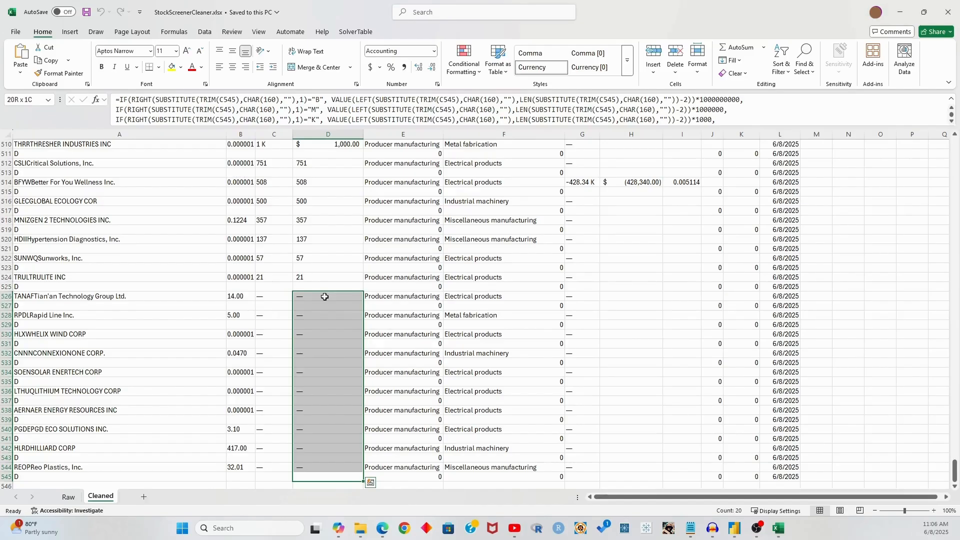
Edit D545's formula so its final branch returns C545
click(744, 118)
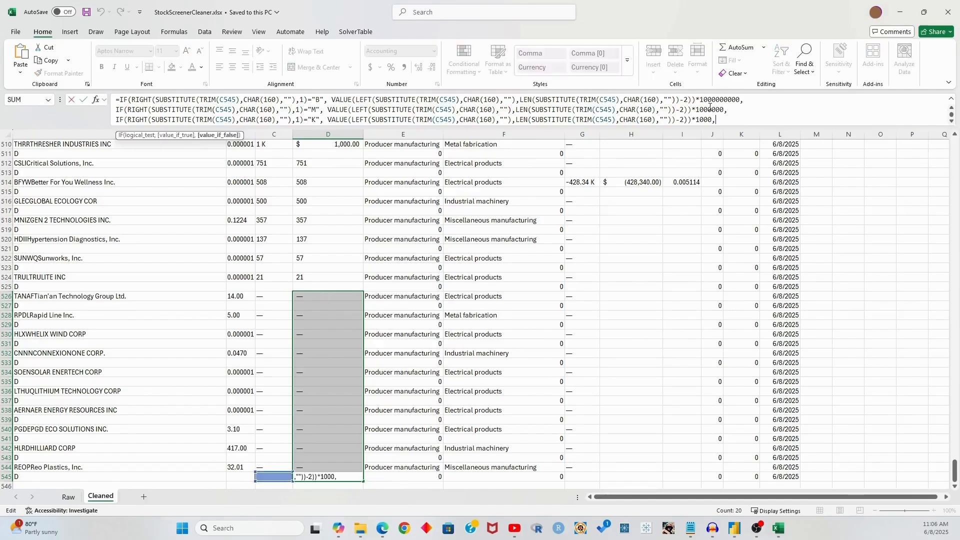
key(alt+Return)
text(C545))))
click(117, 120)
text(IF()
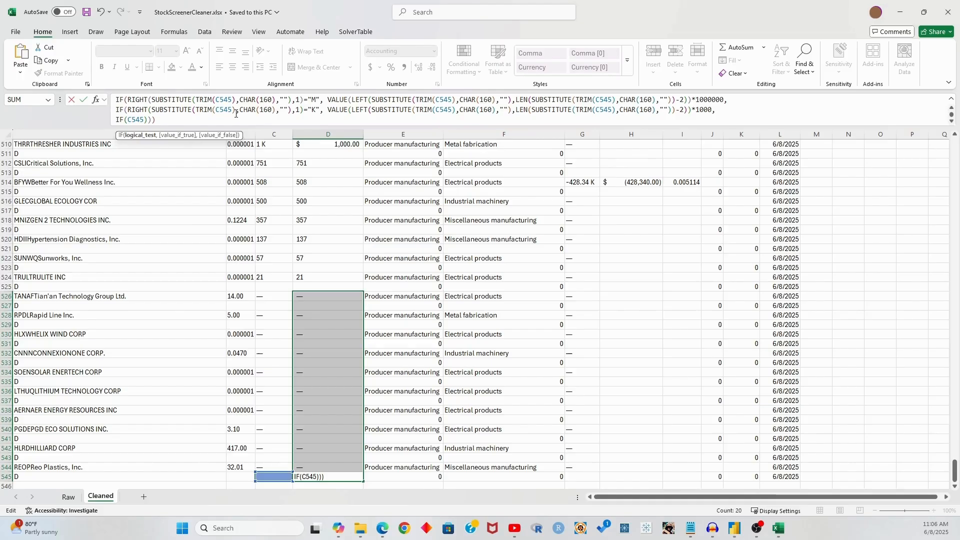
key(ctrl+z)
key(Return)
Wrap D2's formula in an IF(C2="—", ...) dash test
key(Up)
key(ctrl+Up)
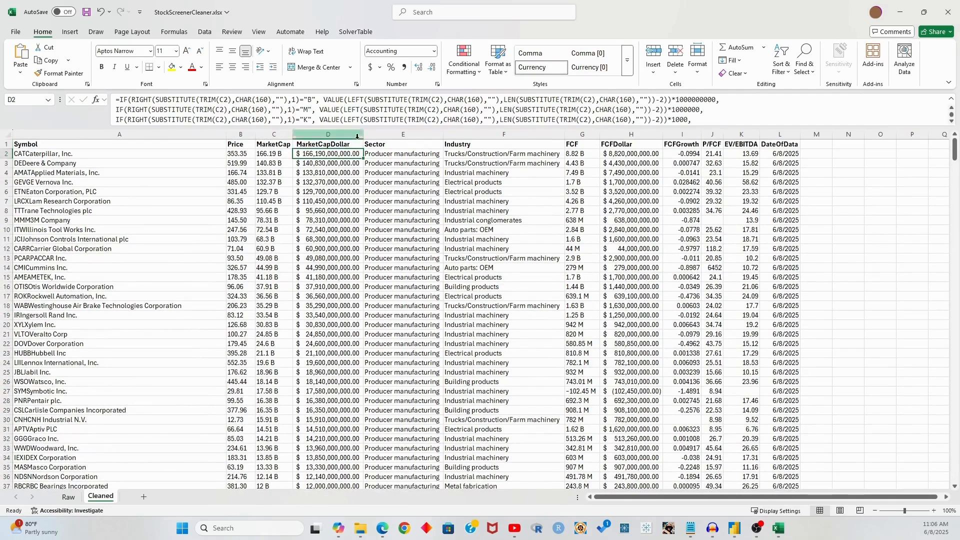
scroll(220, 111, down, 1)
click(116, 120)
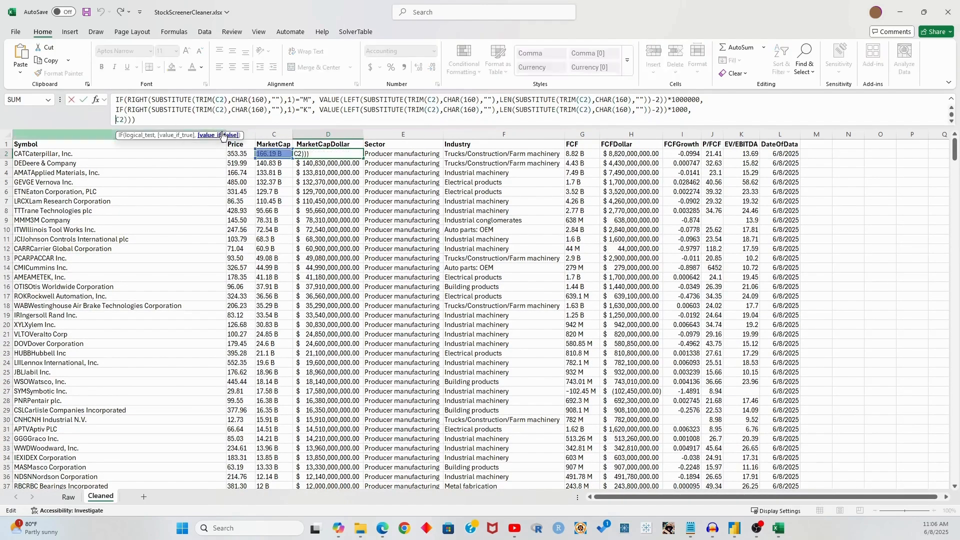
text(IF(C2)
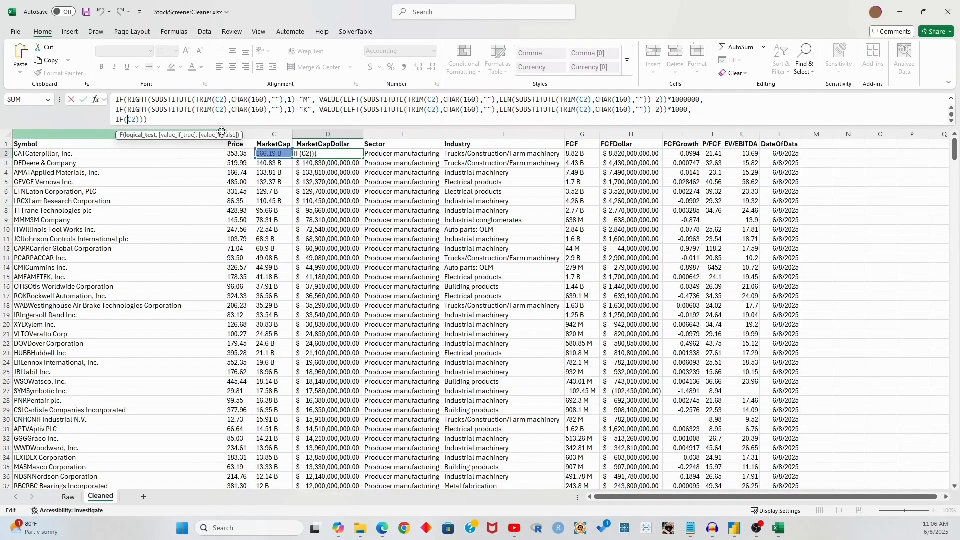
text(="—",)
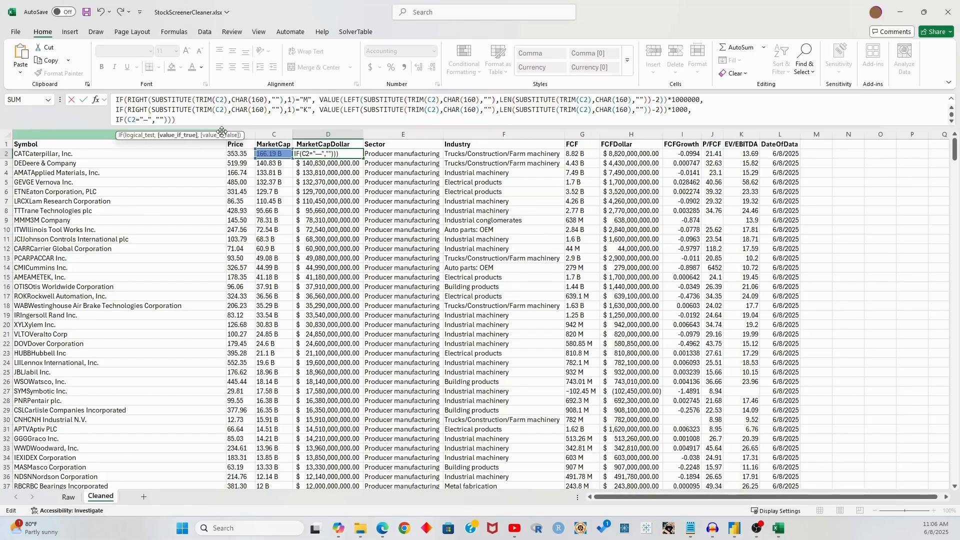
key(End)
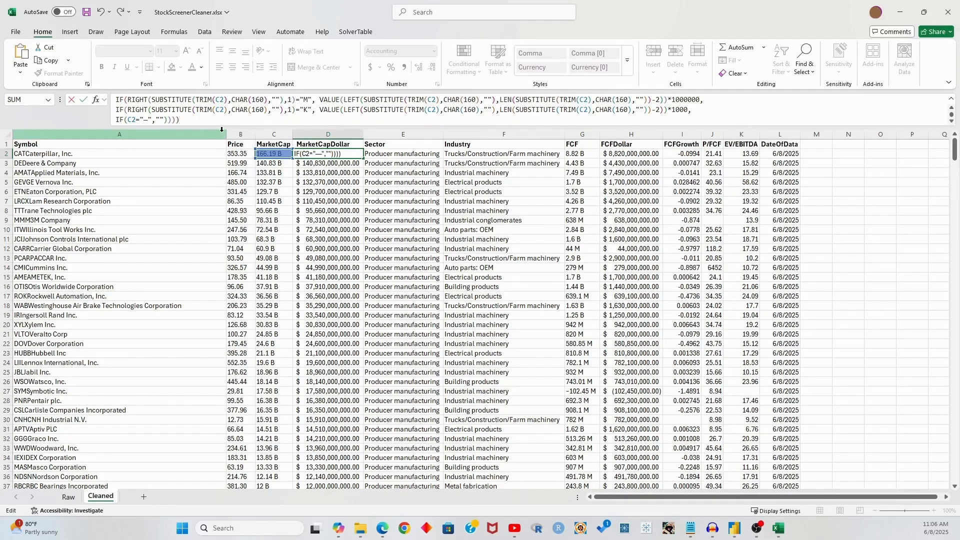
text())
scroll(222, 124, up, 1)
scroll(221, 124, down, 1)
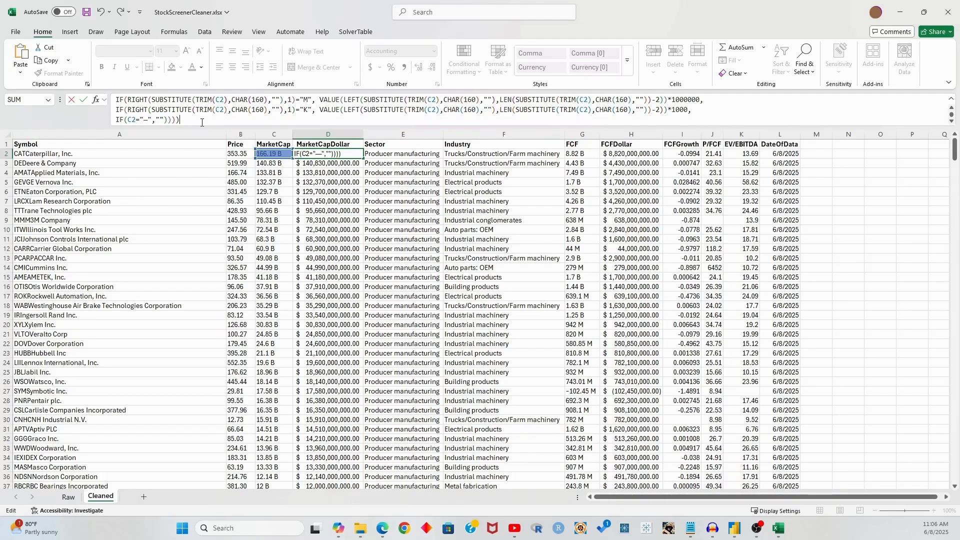
key(Return)
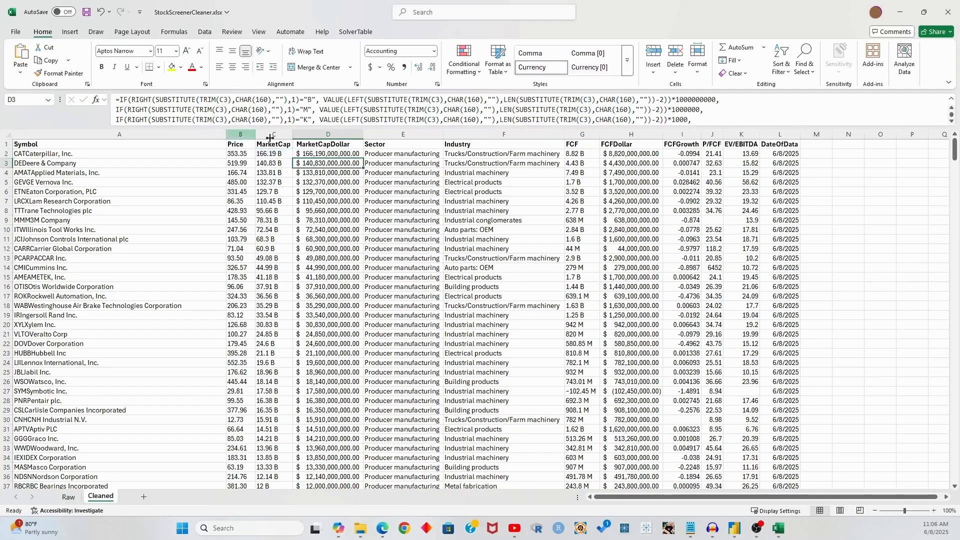
Fill D2's formula down MarketCapDollar and check the last rows
click(356, 154)
double_click(364, 156)
click(330, 177)
key(ctrl+Down)
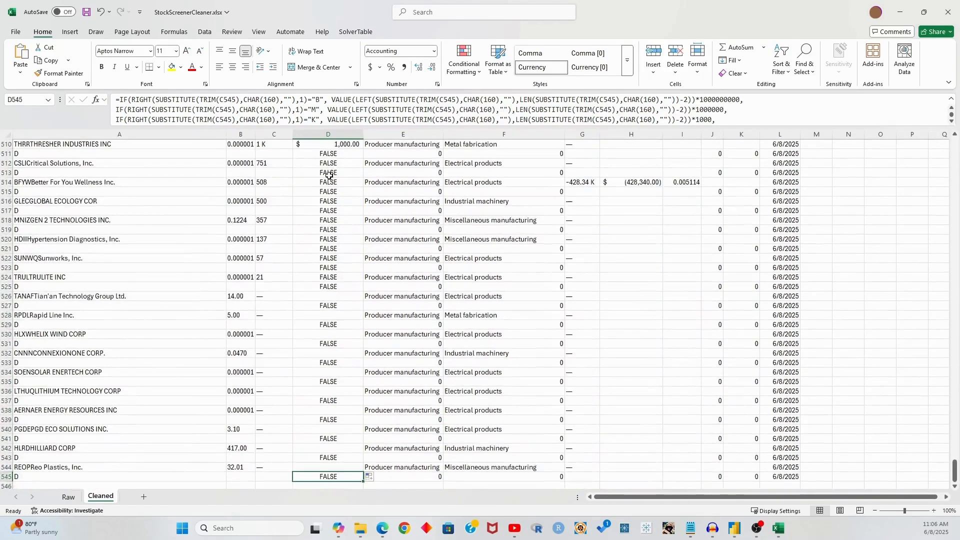
key(Up)
key(Down)
key(Down)
key(Up)
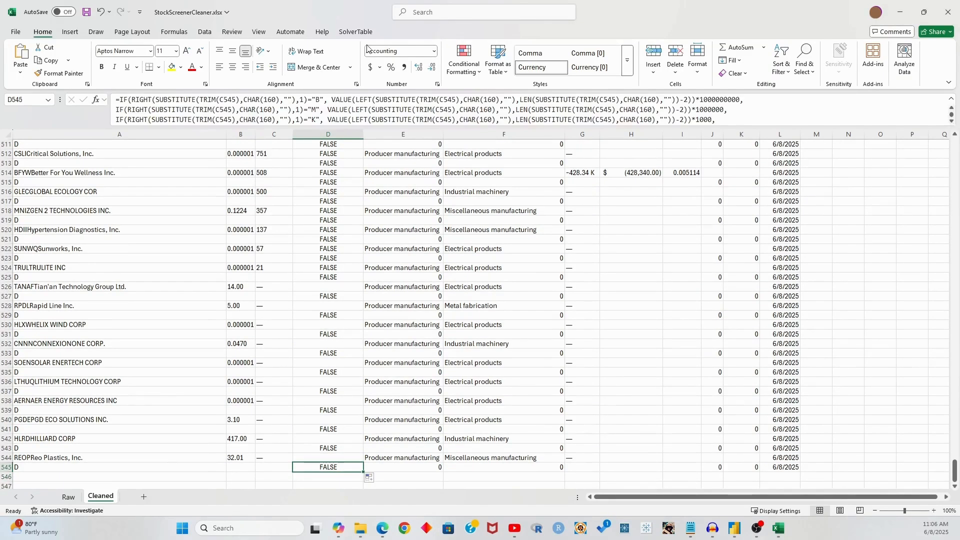
scroll(264, 118, down, 1)
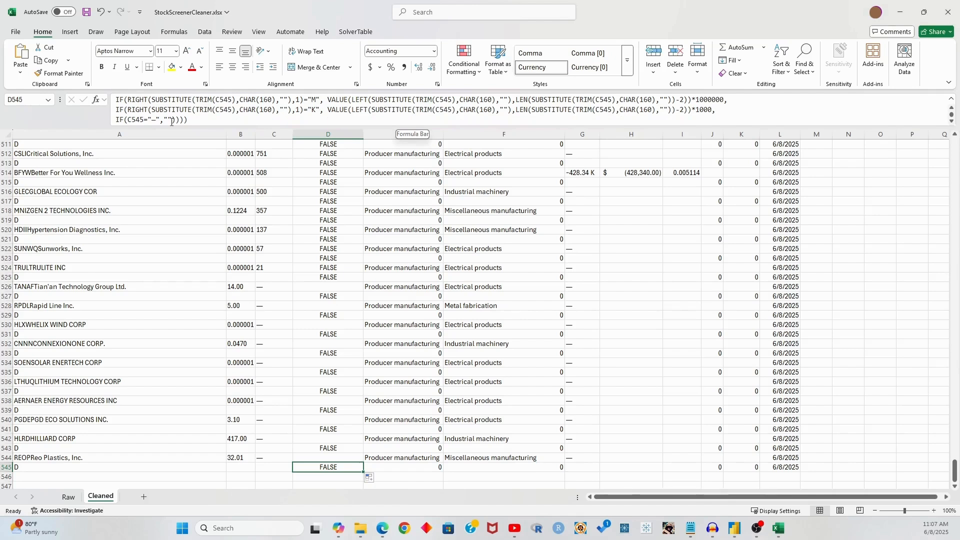
scroll(400, 221, up, 5)
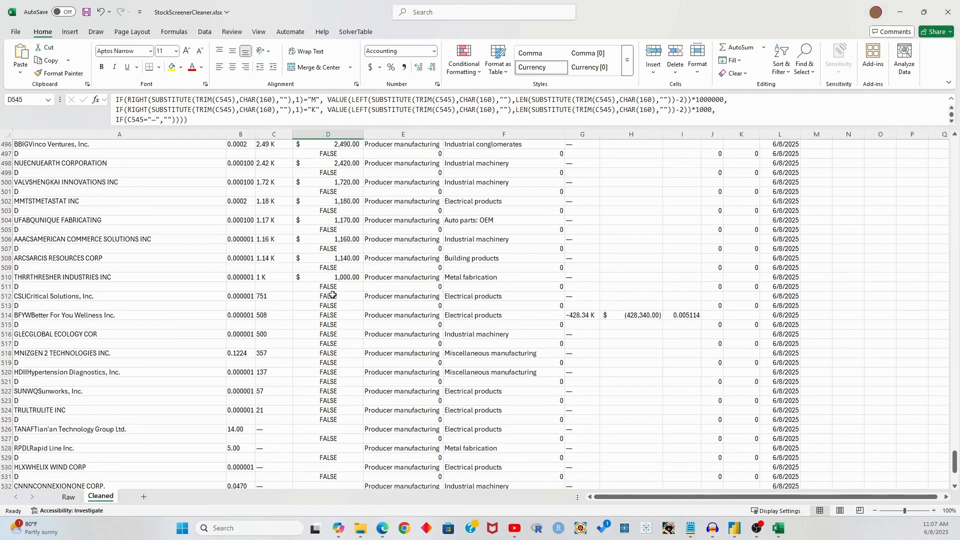
scroll(333, 295, down, 5)
scroll(329, 250, up, 3)
Inspect the FALSE results around rows 512–514 and undo the fill-down
click(329, 247)
drag(328, 231, 330, 345)
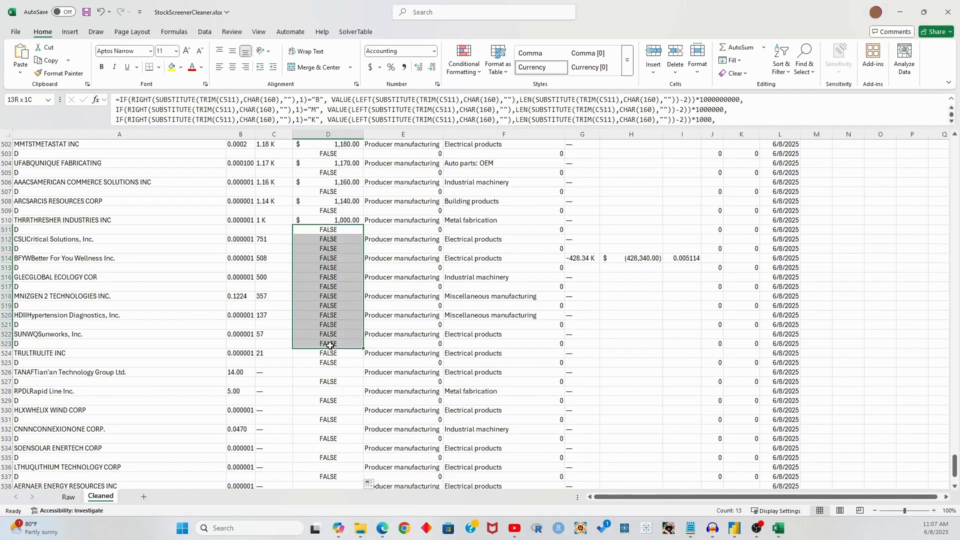
click(320, 240)
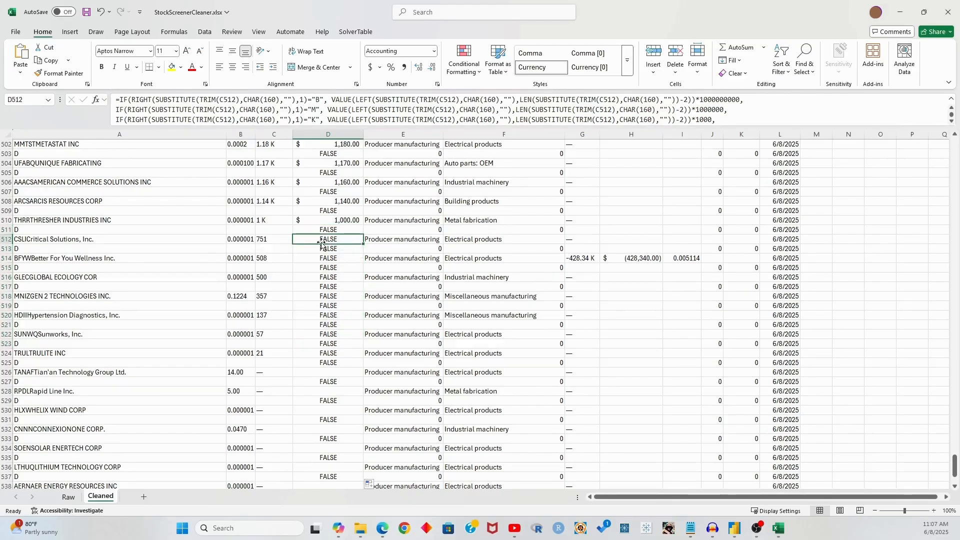
click(328, 258)
key(ctrl+z)
Remove the dash test from D2 so its final else simply returns C2
click(339, 251)
key(ctrl+Up)
scroll(389, 221, down, 1)
scroll(384, 203, up, 1)
click(334, 154)
scroll(315, 120, down, 1)
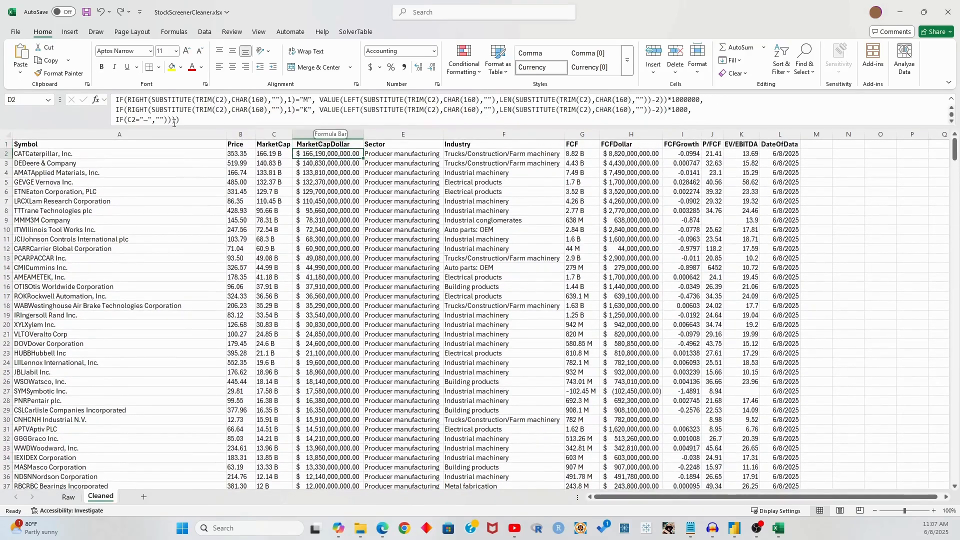
drag(164, 119, 136, 119)
key(Delete)
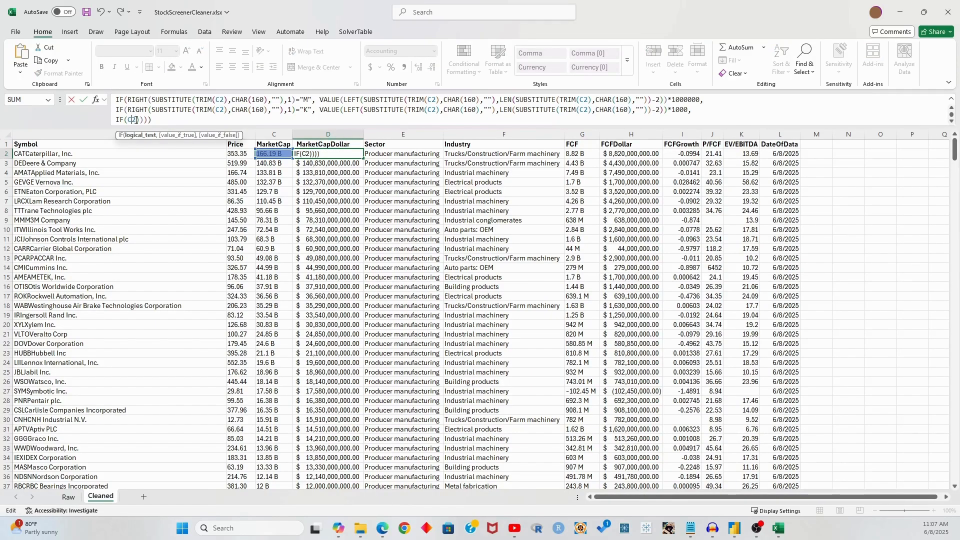
key(BackSpace)
key(BackSpace)
key(BackSpace)
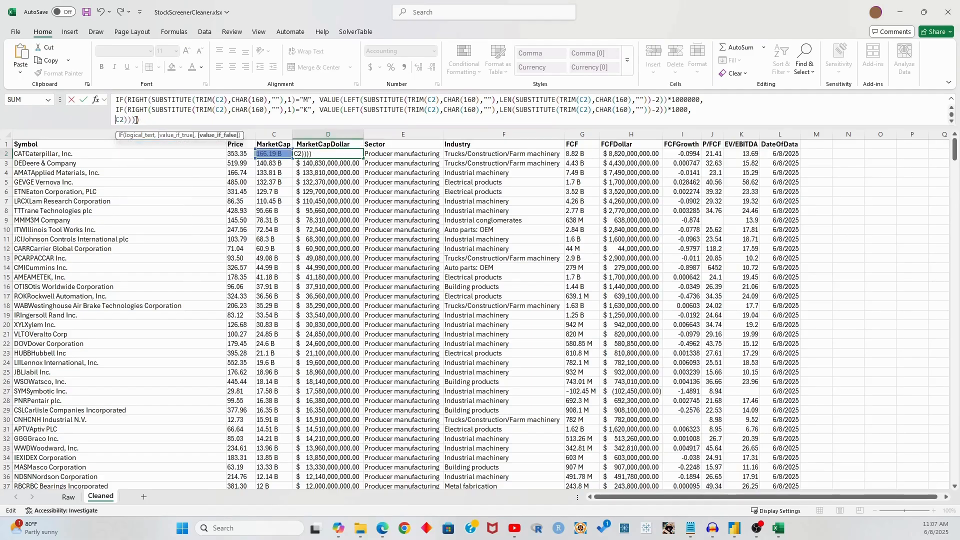
key(Right)
key(Right)
key(Right)
key(BackSpace)
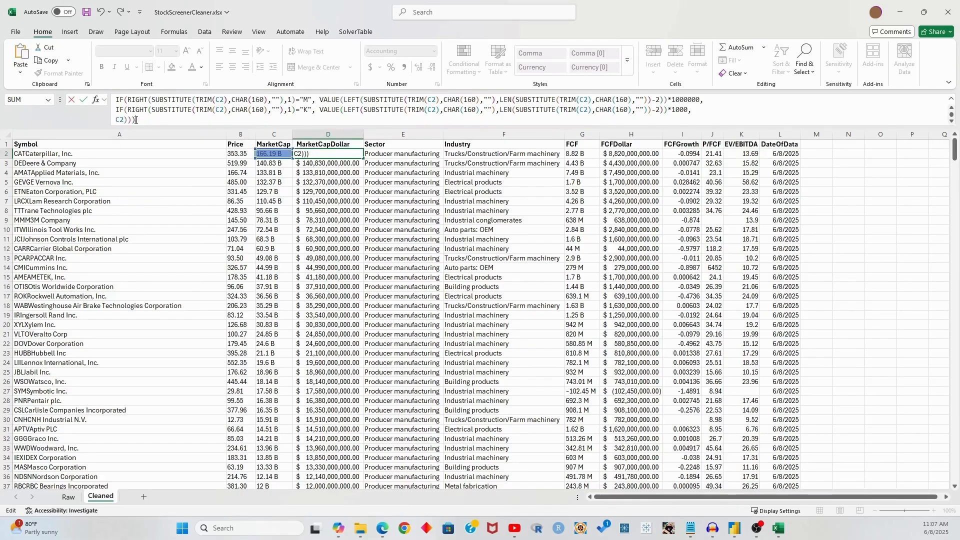
key(ctrl+Return)
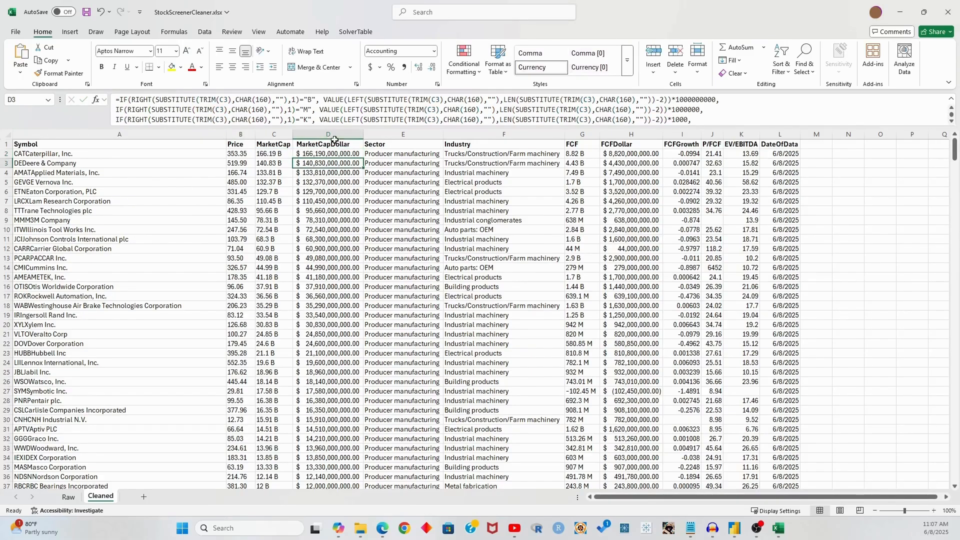
Fill the corrected formula down and check values such as row 512
double_click(364, 156)
click(338, 226)
key(ctrl+Down)
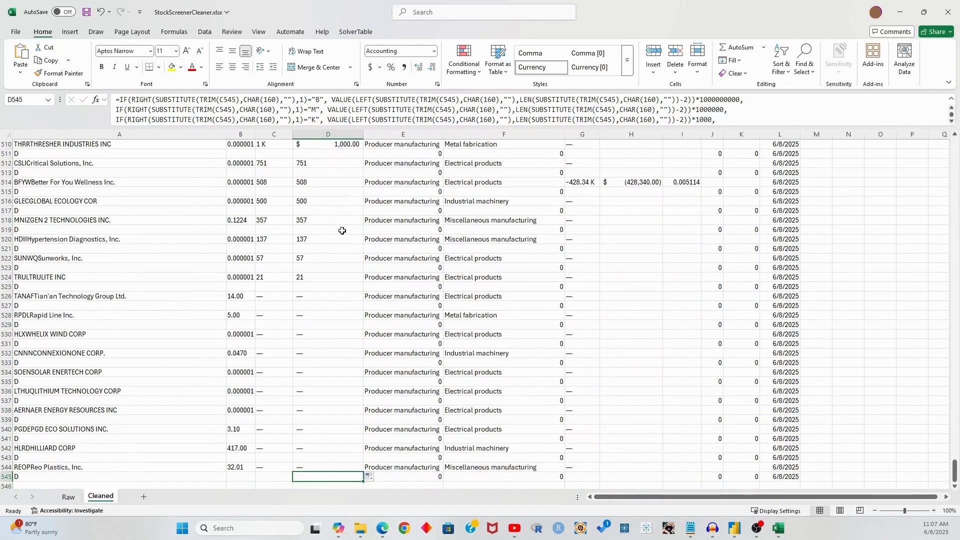
scroll(334, 223, up, 1)
drag(333, 192, 328, 310)
click(319, 219)
click(329, 191)
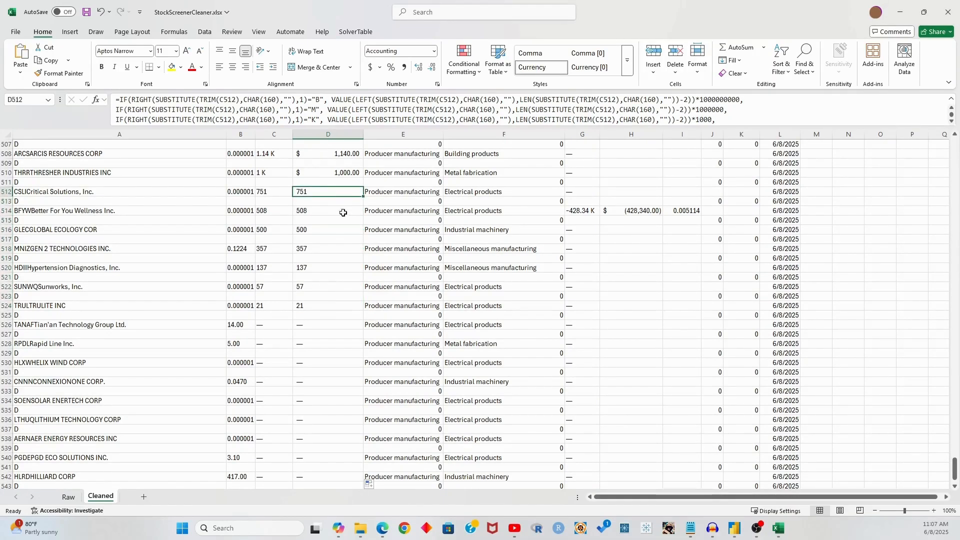
key(Up)
key(Up)
key(ctrl+Up)
key(Down)
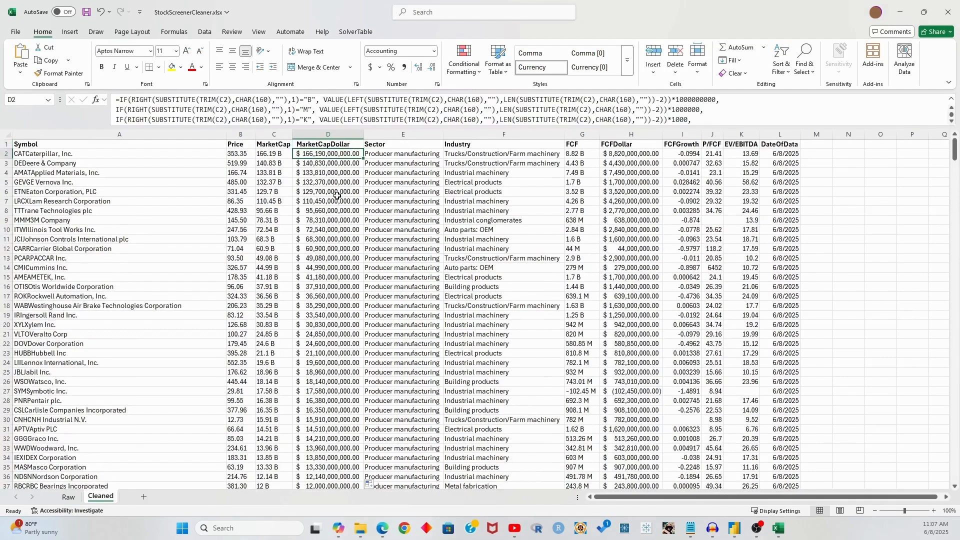
scroll(183, 100, down, 1)
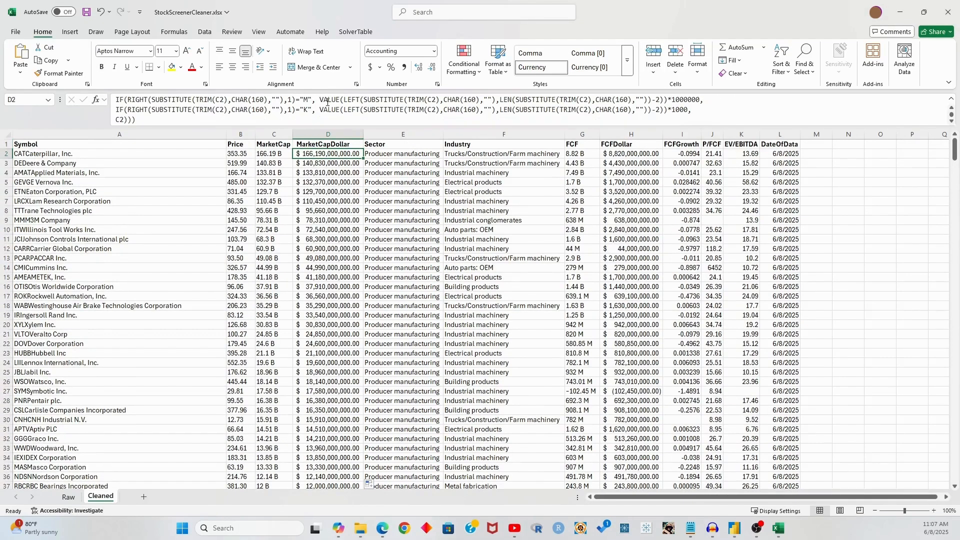
Finish D2 as IF(C2="—","",C2) and accept Excel's suggested correction
click(113, 120)
text(IF(C2)
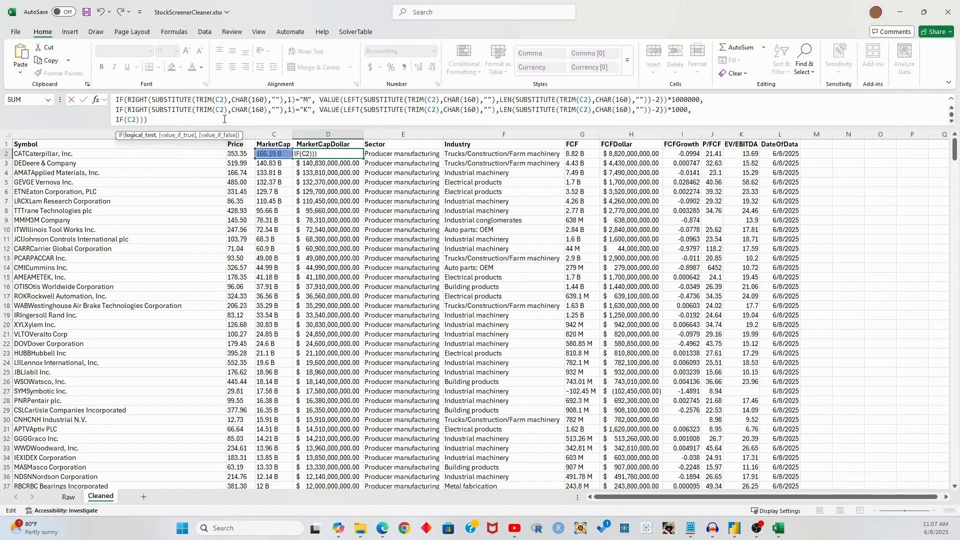
text(=")
text(="—","")
key(ctrl+z)
text(")
text(—","")
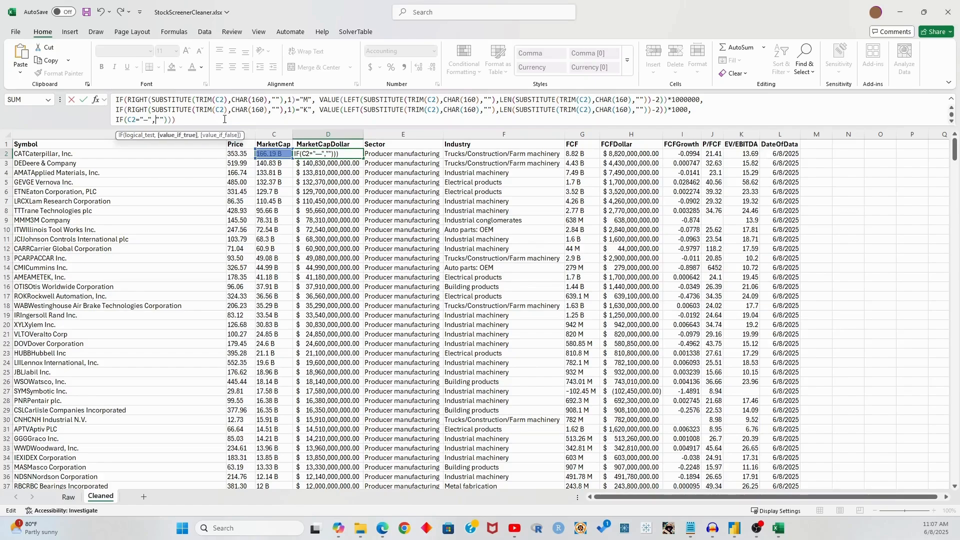
key(Right)
text(,C2)
key(Return)
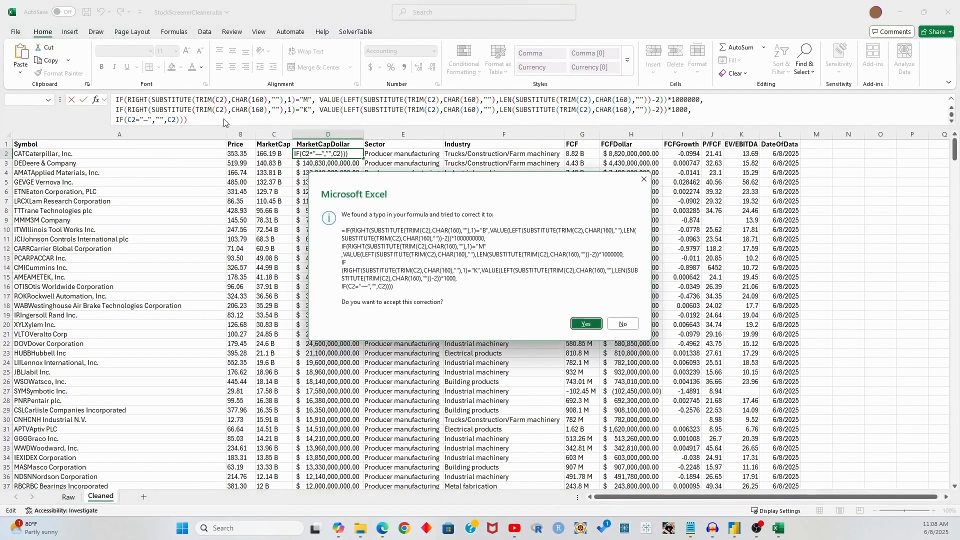
click(590, 324)
Fill column D down, confirm D526:D544 are blank, and save the workbook
click(339, 153)
key(ctrl+shift+Down)
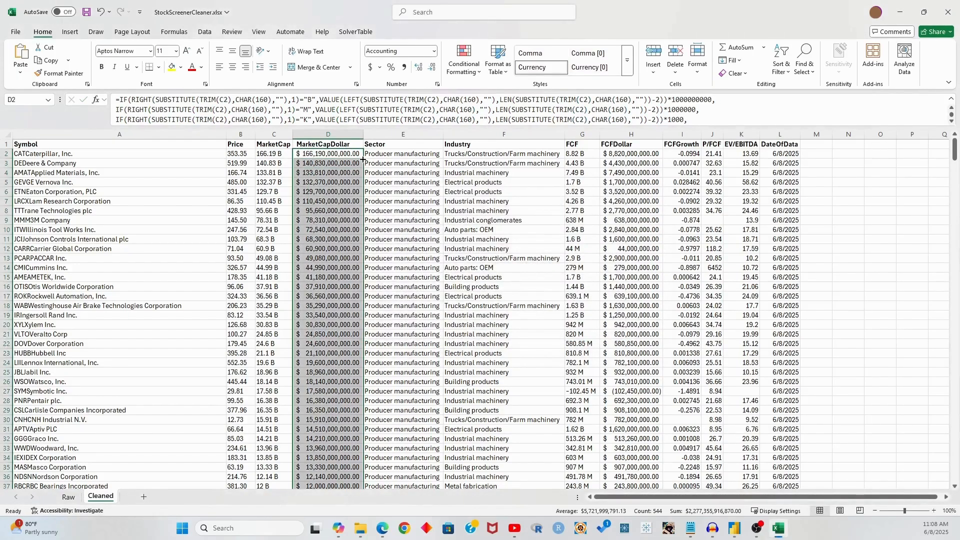
click(335, 193)
key(ctrl+Down)
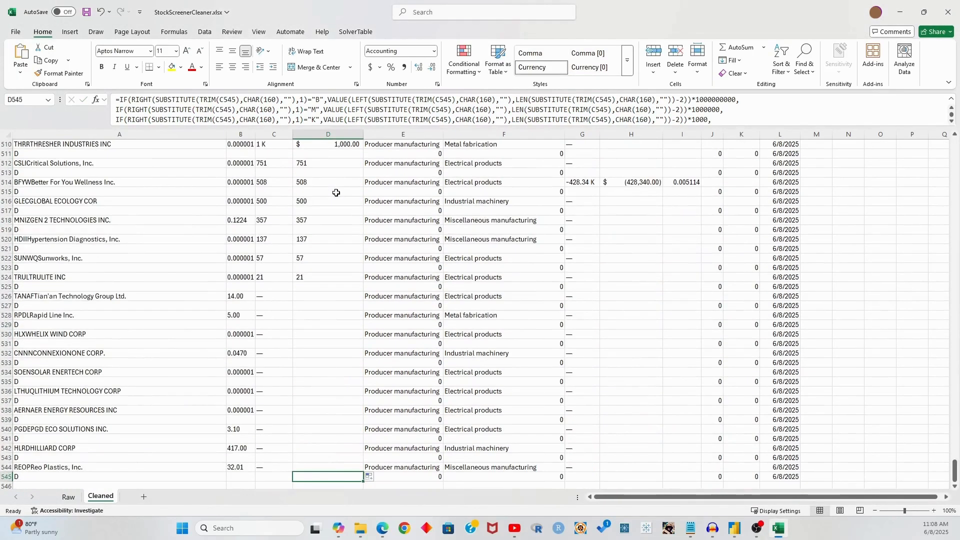
drag(316, 296, 329, 469)
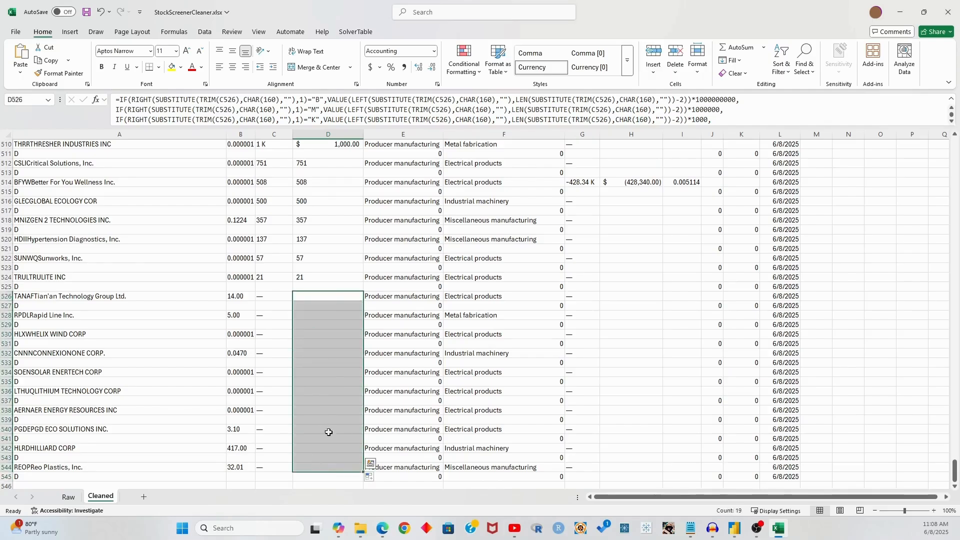
click(272, 298)
drag(303, 296, 322, 467)
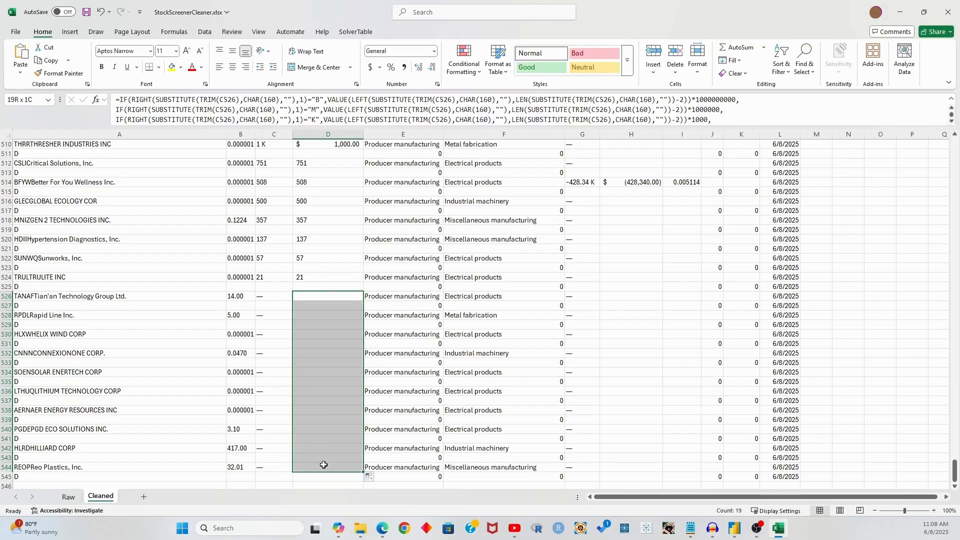
click(356, 372)
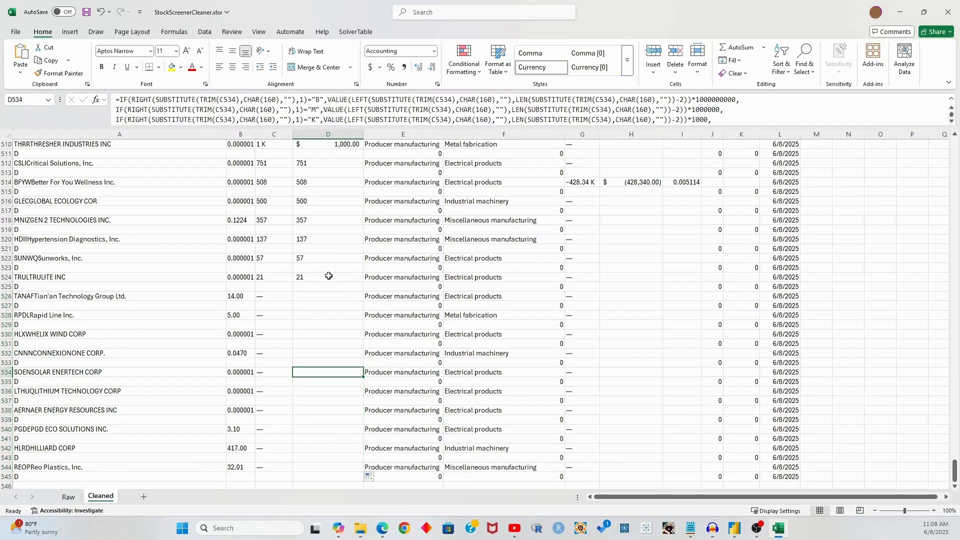
drag(335, 292, 342, 467)
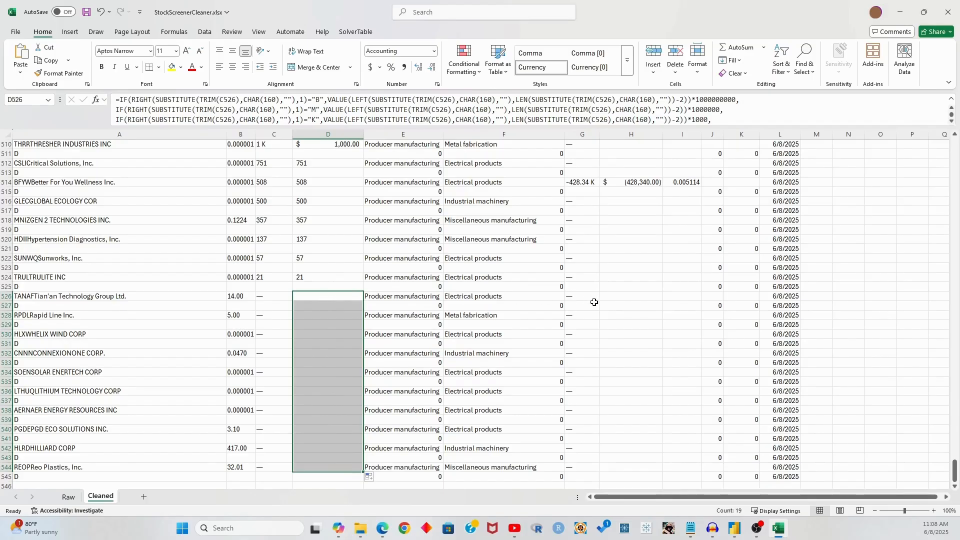
key(Down)
key(Down)
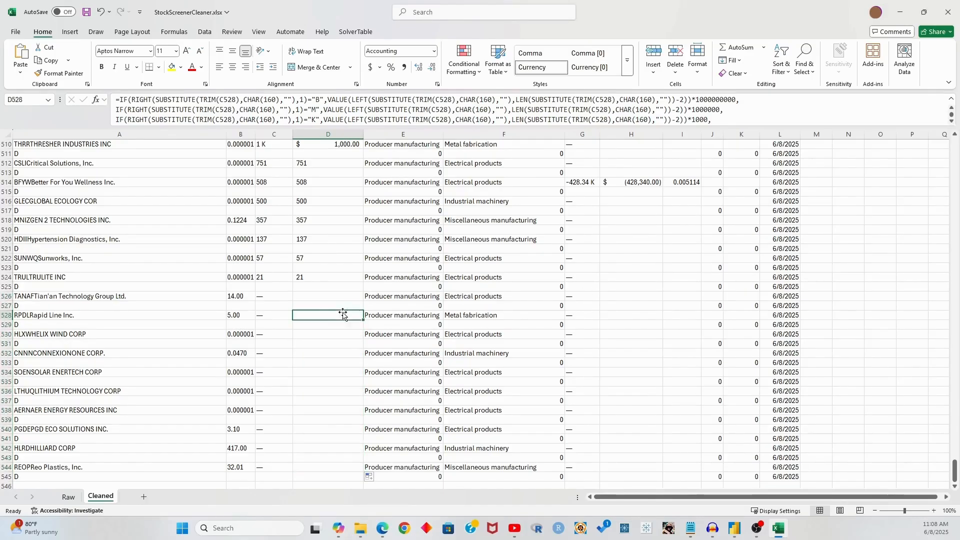
click(87, 11)
In Power Query Editor, refresh all query previews
mouse_move(375, 534)
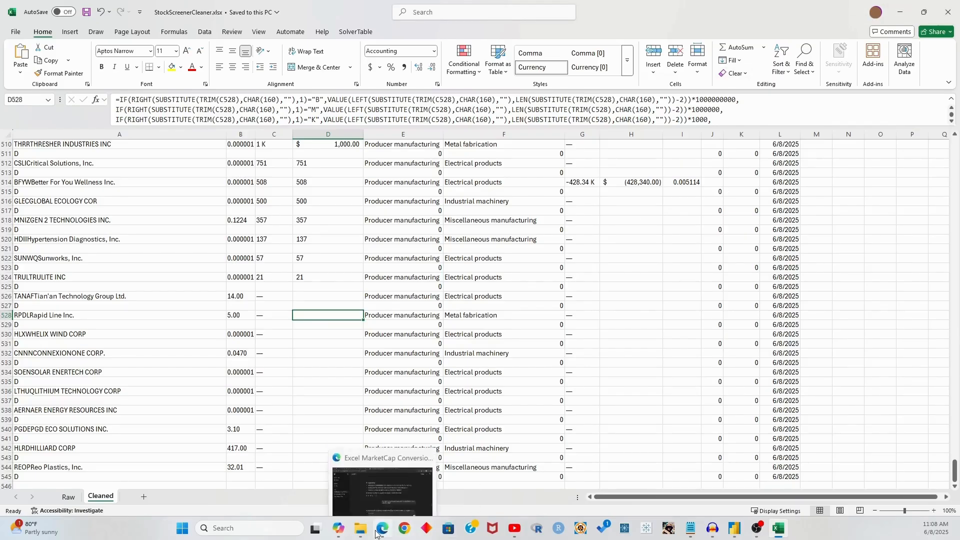
mouse_move(734, 534)
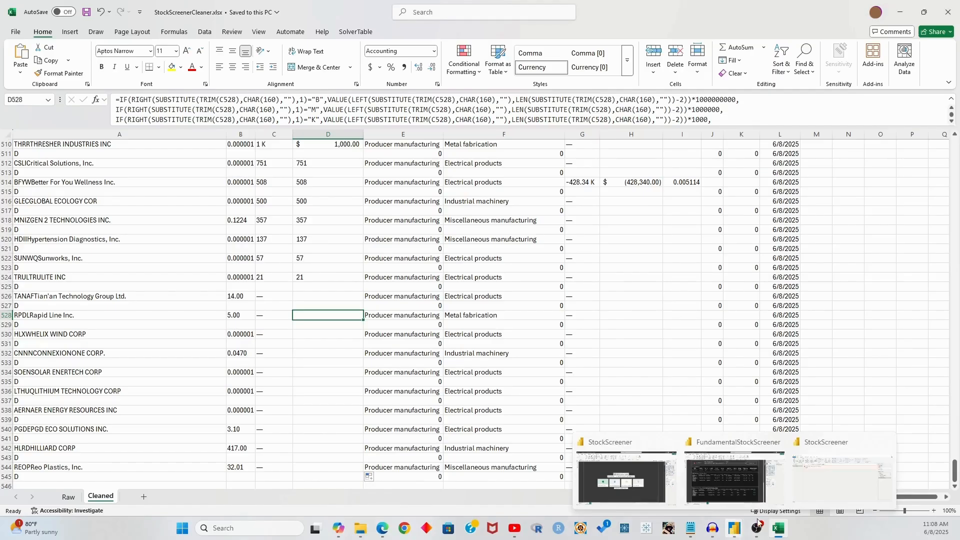
click(803, 479)
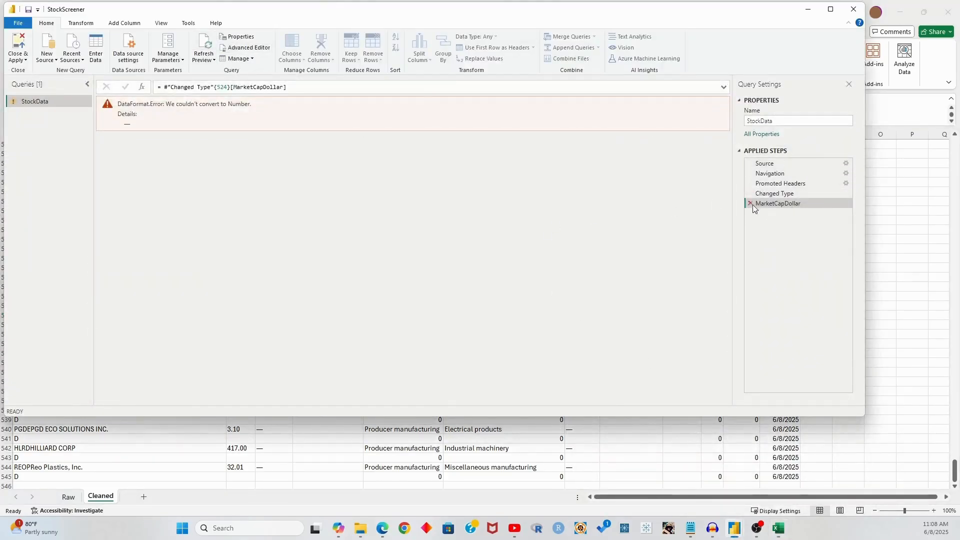
click(205, 60)
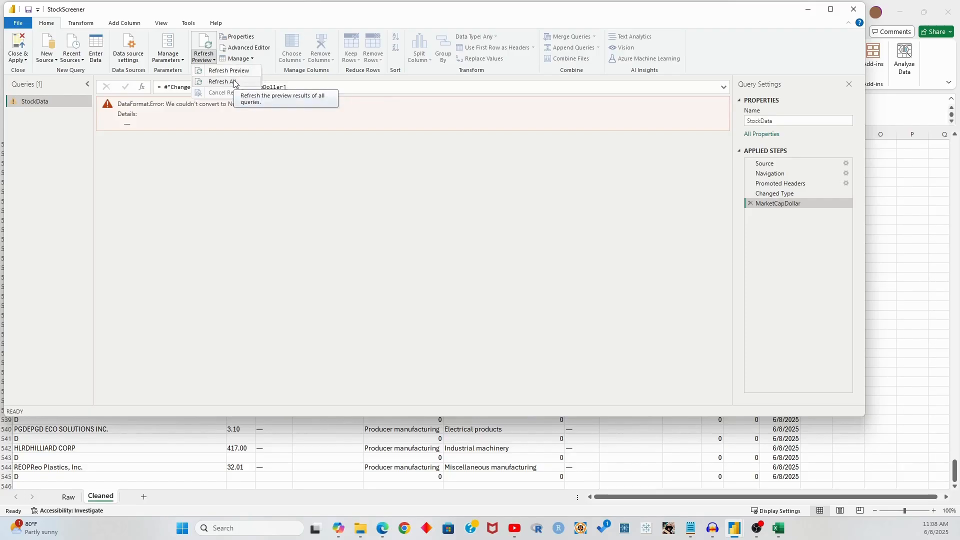
click(237, 83)
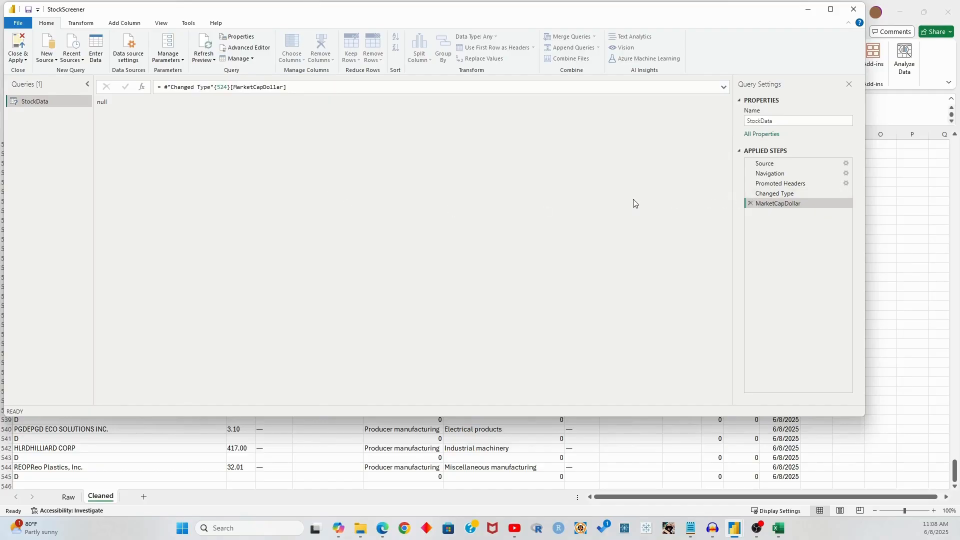
Delete the failing MarketCapDollar applied step, then Close & Apply
click(751, 204)
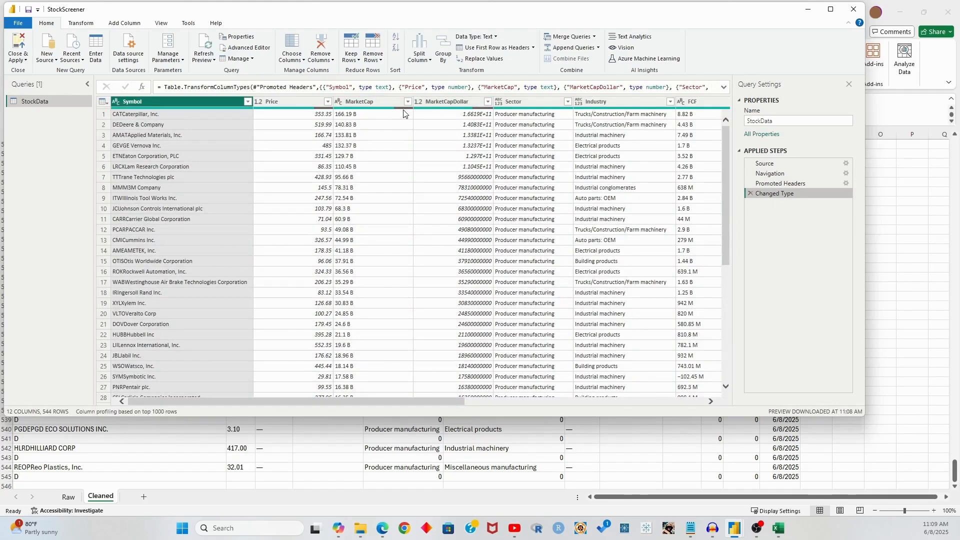
drag(406, 402, 681, 402)
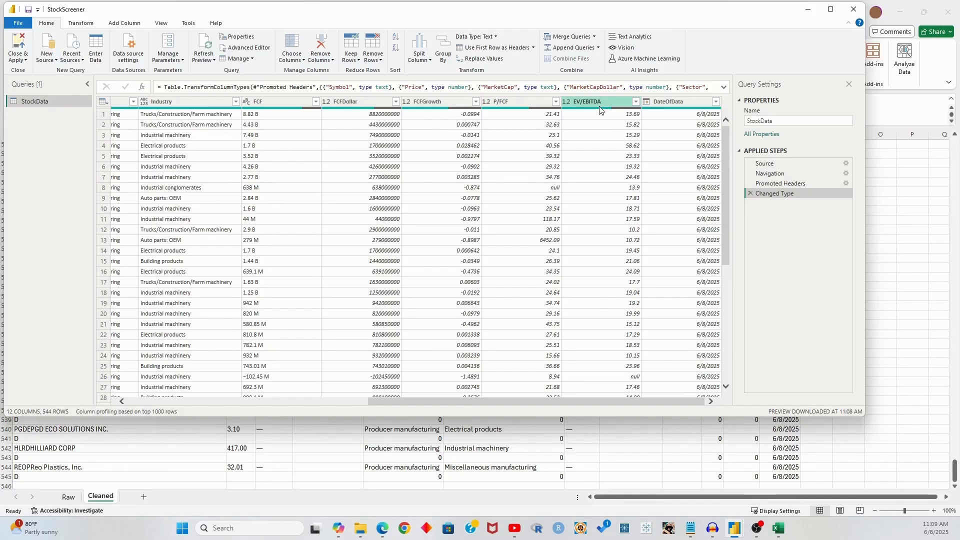
drag(596, 405, 334, 395)
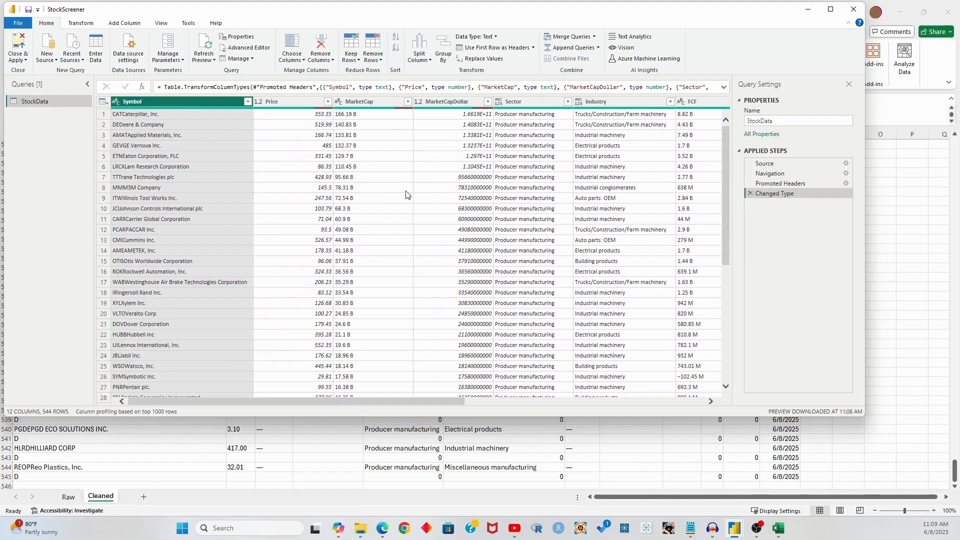
click(18, 57)
click(38, 71)
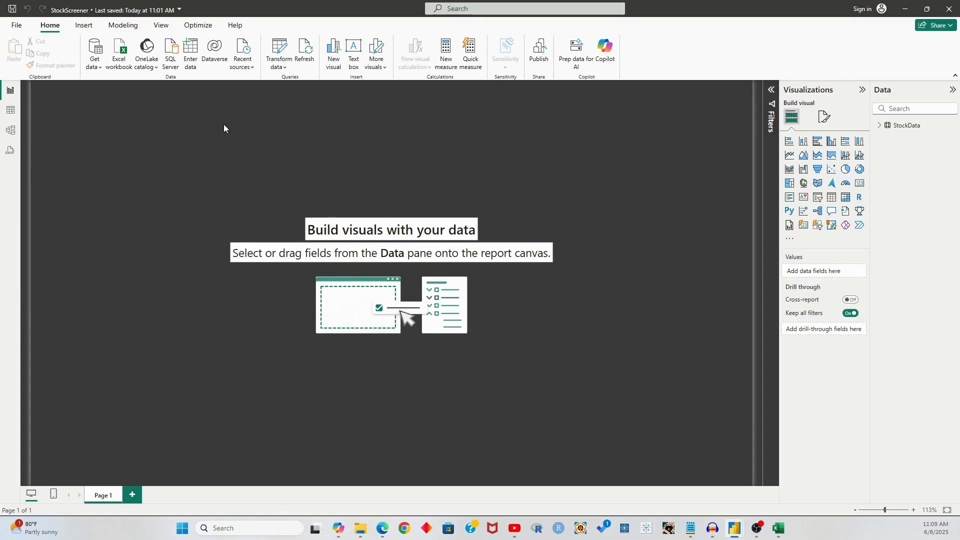
Add a table with Symbol and unsummarized MarketCapDollar, sorted by MarketCapDollar descending
click(833, 203)
drag(165, 124, 527, 271)
click(897, 129)
drag(916, 270, 828, 274)
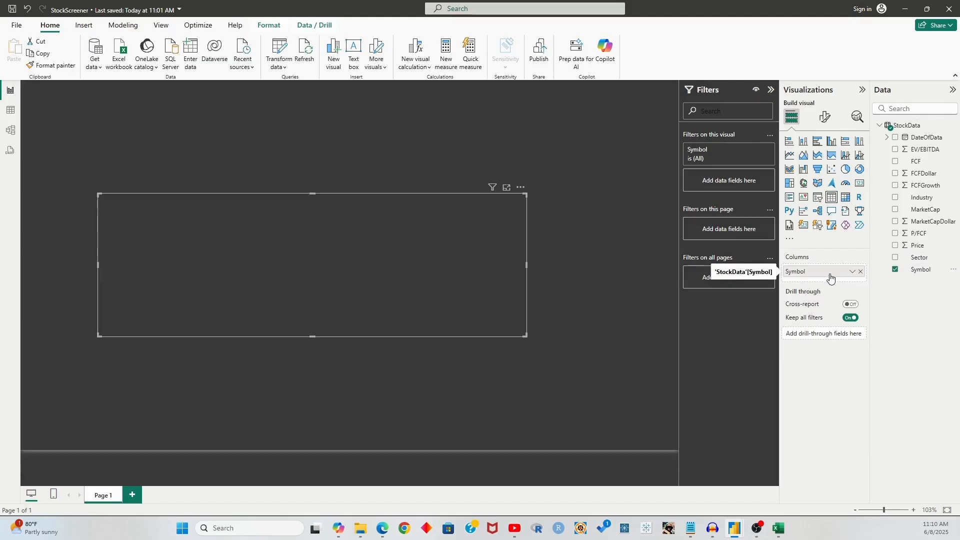
scroll(201, 246, down, 6)
scroll(201, 248, up, 7)
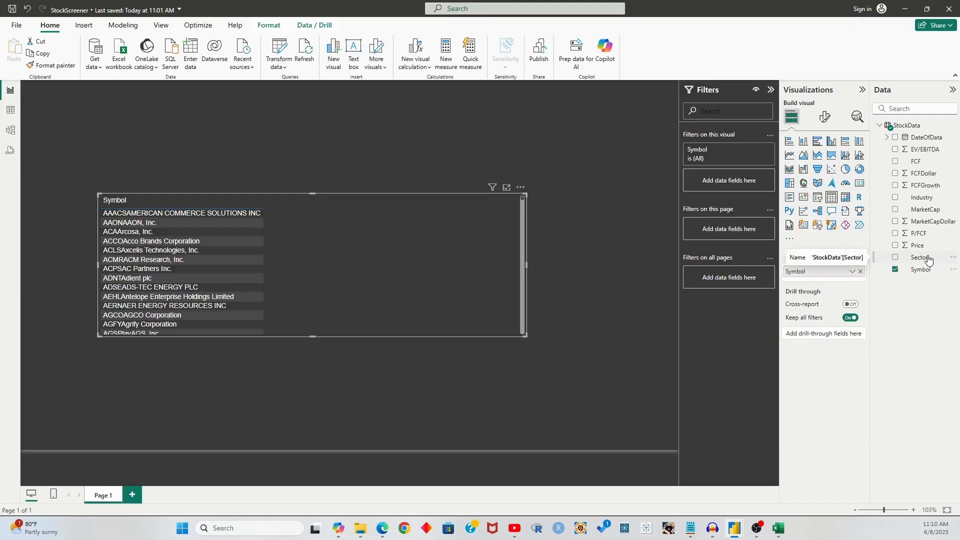
drag(929, 223, 839, 278)
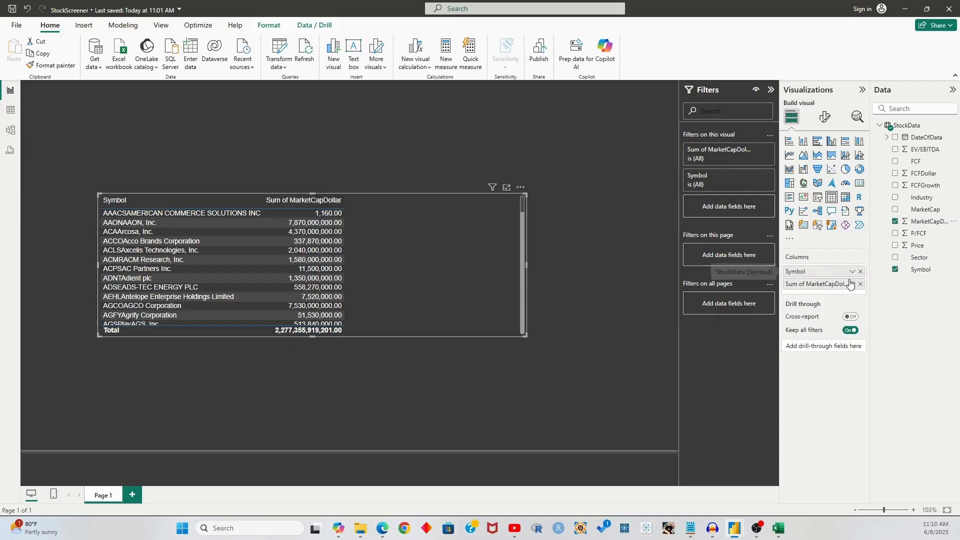
click(852, 285)
click(893, 361)
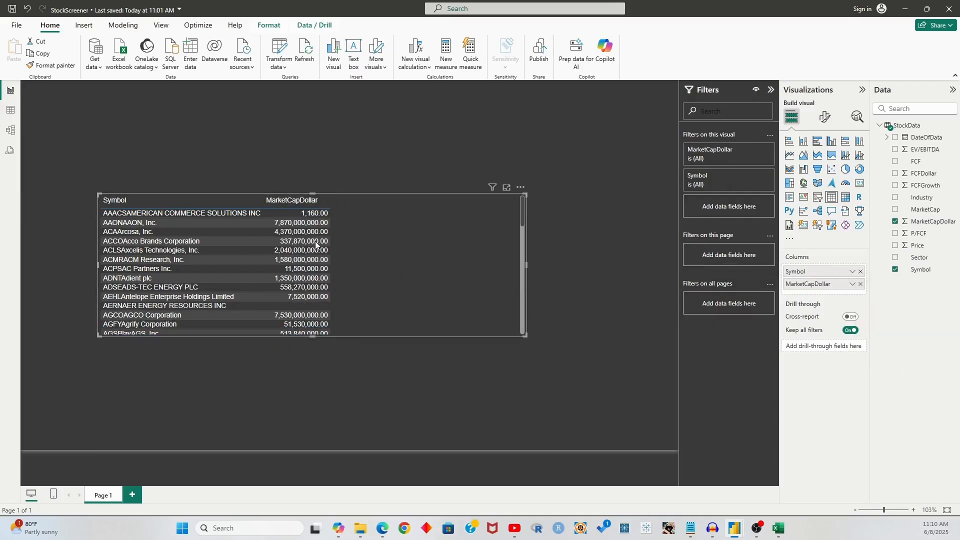
click(274, 203)
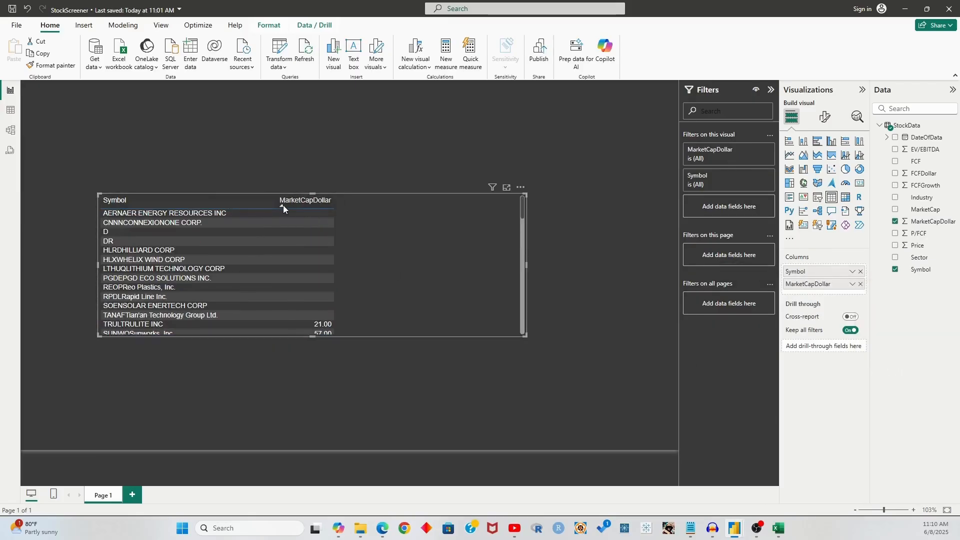
click(283, 205)
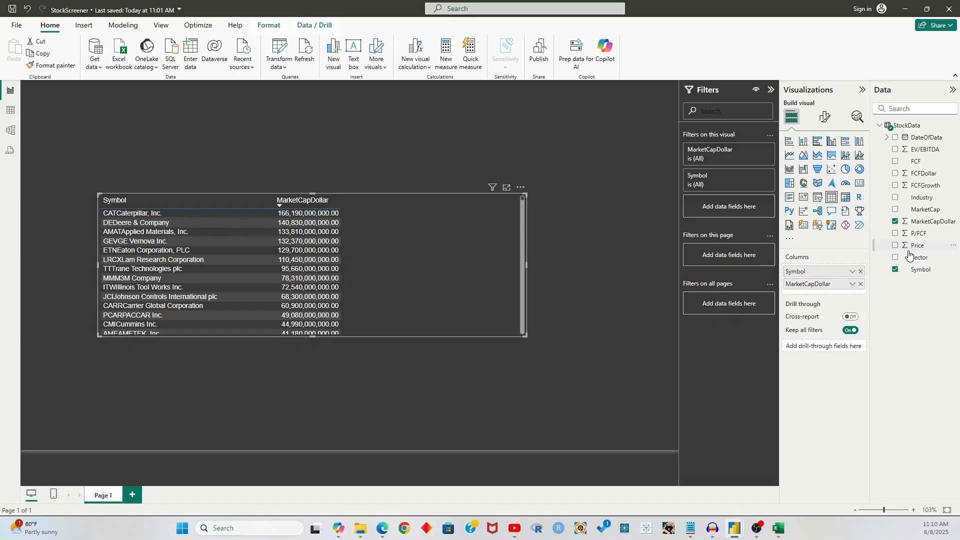
Add unsummarized Price and FCFDollar columns and widen the table
drag(920, 245, 832, 290)
click(852, 297)
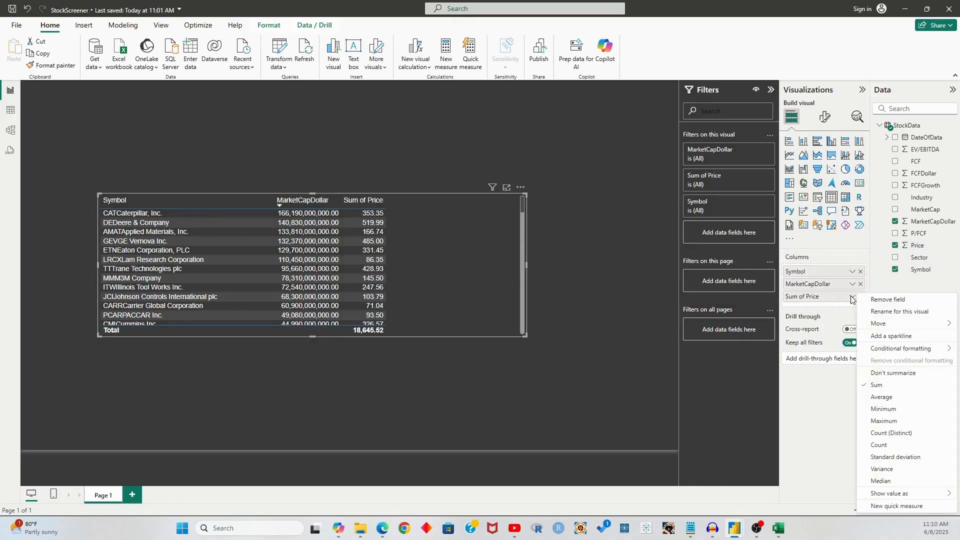
click(894, 376)
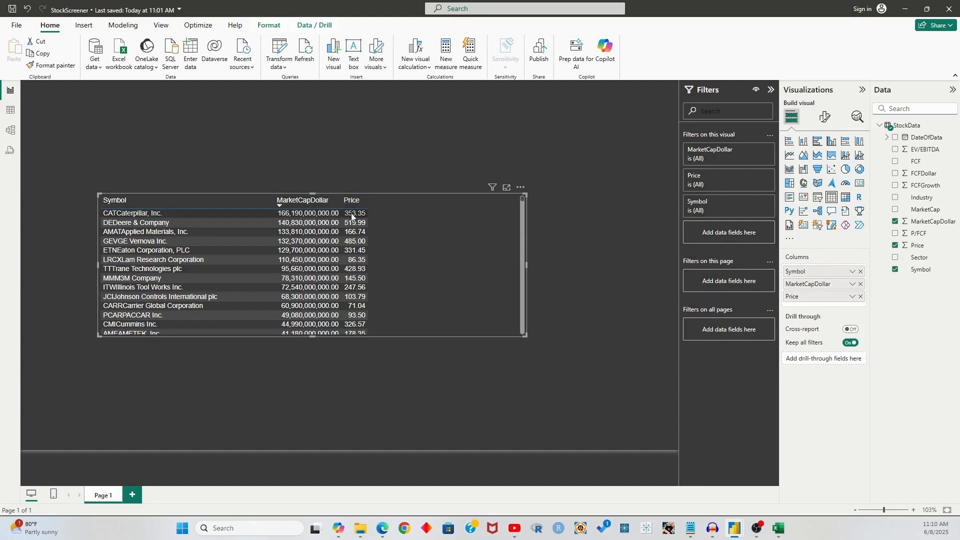
drag(526, 265, 654, 266)
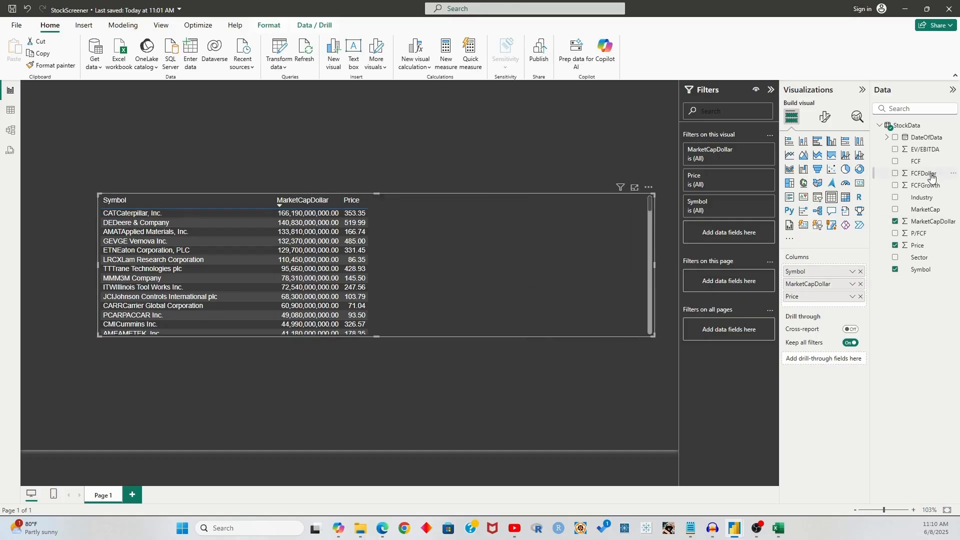
drag(928, 178, 836, 309)
click(853, 309)
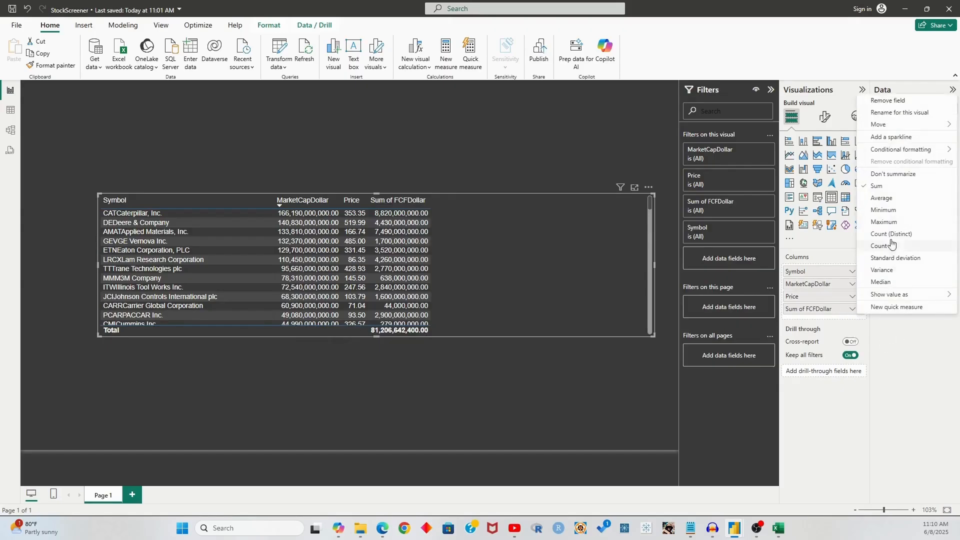
click(891, 179)
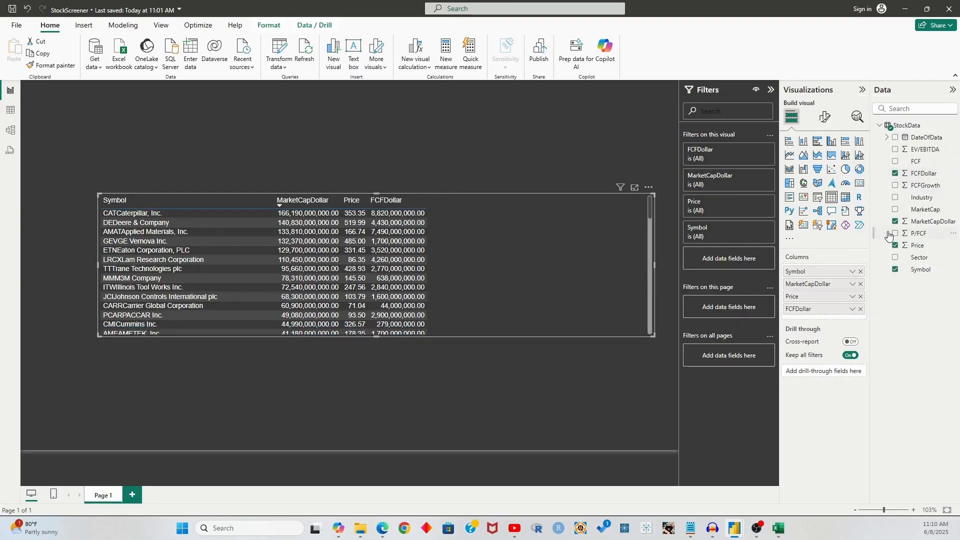
Add FCFGrowth as an unsummarized column formatted as a percentage
drag(924, 186, 830, 312)
click(852, 323)
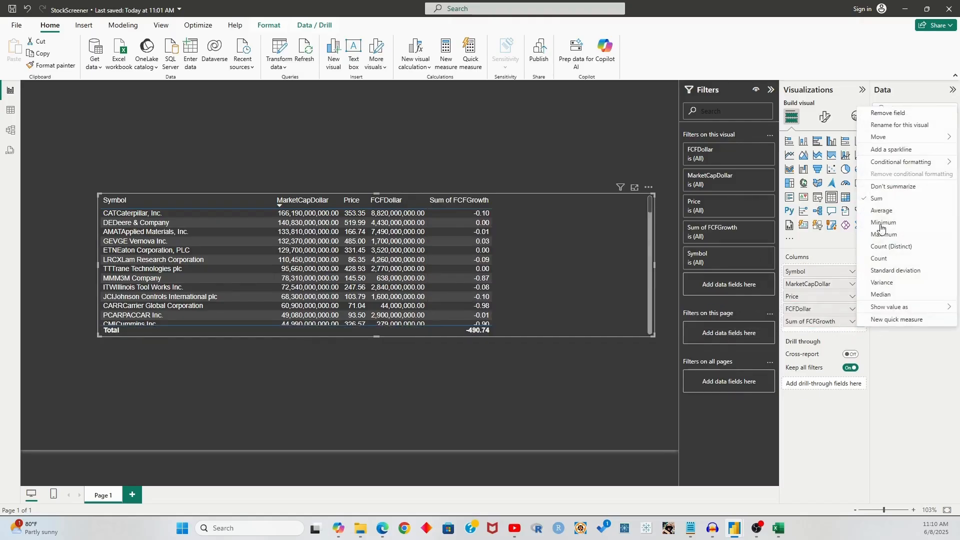
click(878, 190)
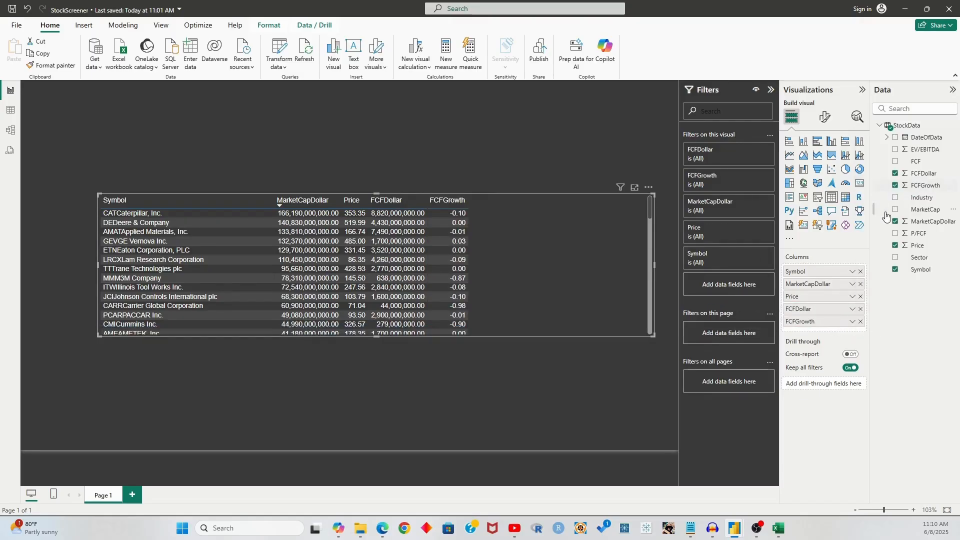
click(919, 187)
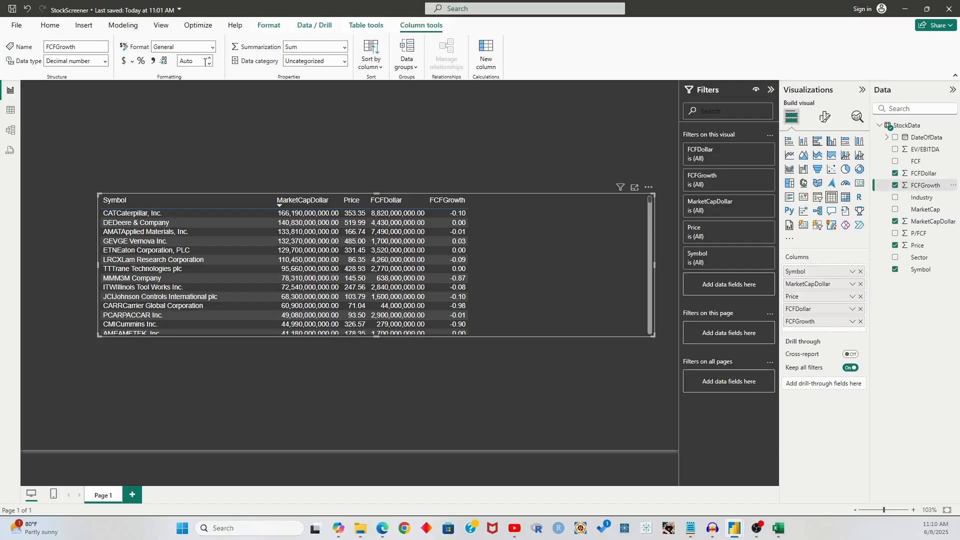
click(139, 60)
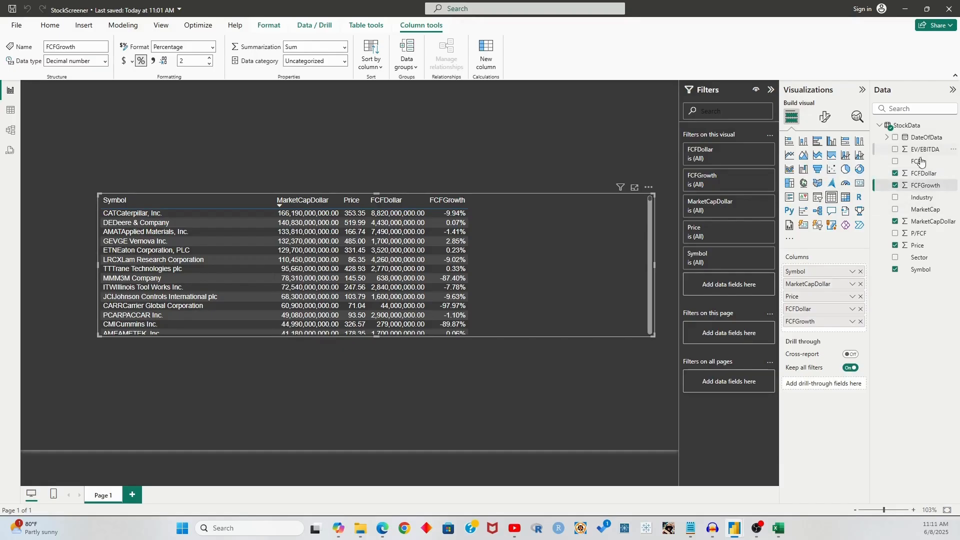
Add unsummarized EV/EBITDA, then narrow the table and move it right
click(895, 149)
click(852, 338)
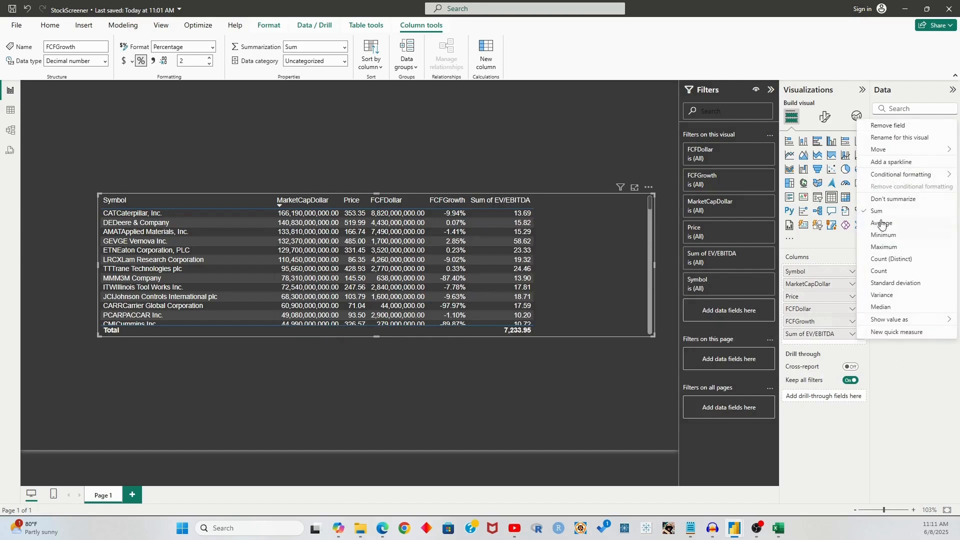
click(895, 198)
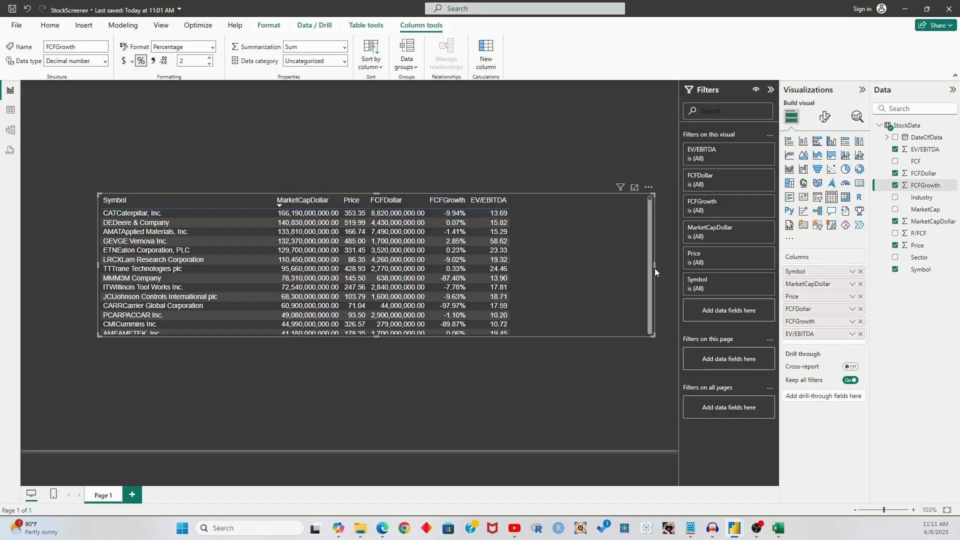
drag(655, 264, 536, 269)
drag(527, 194, 562, 196)
click(602, 350)
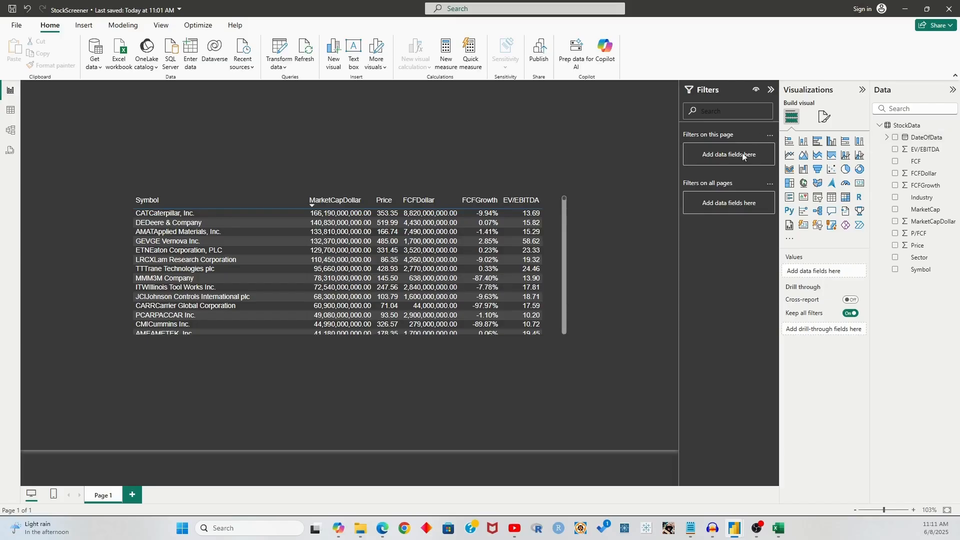
Insert a slicer using Industry and Sector as a hierarchy
click(819, 198)
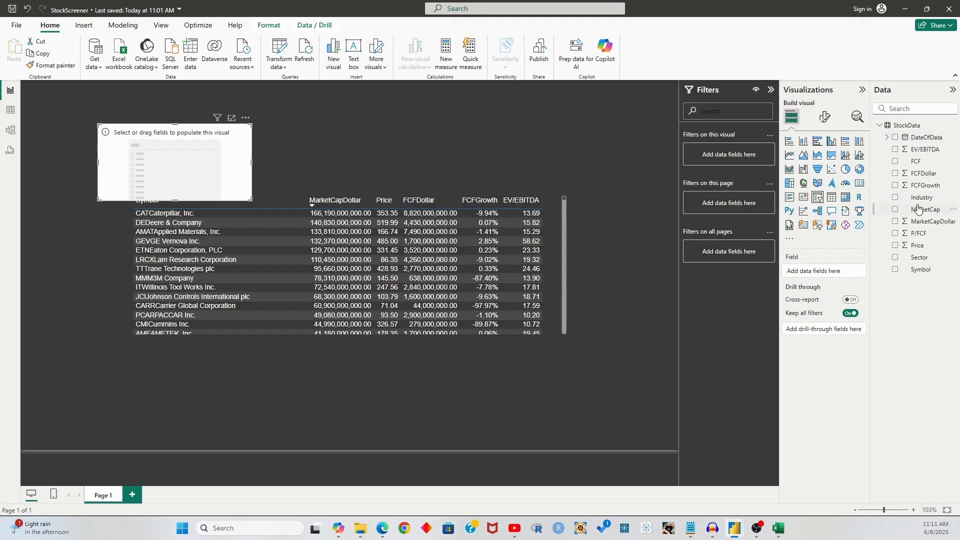
drag(920, 199, 820, 272)
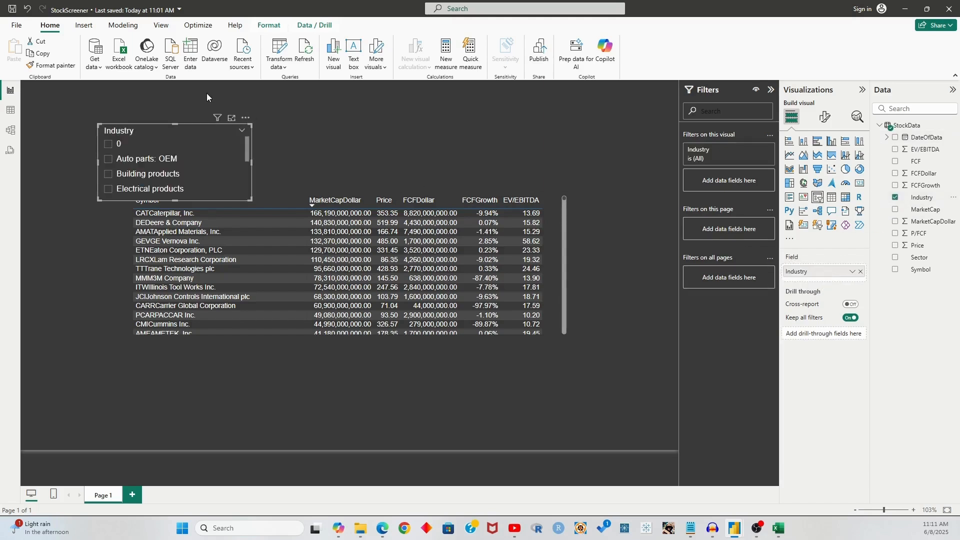
drag(179, 128, 207, 111)
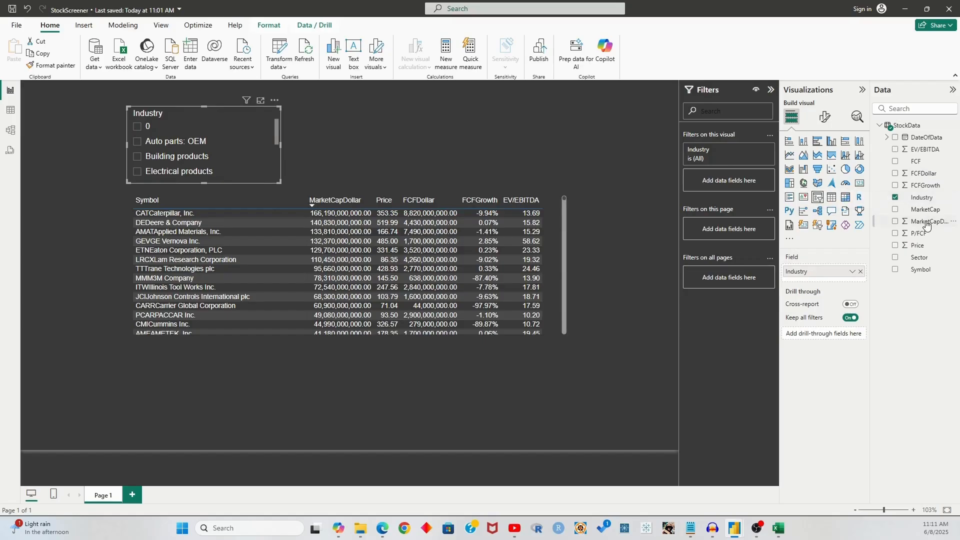
drag(920, 258, 820, 270)
Expand and collapse the 0 and Producer manufacturing sectors to check their industries
click(137, 127)
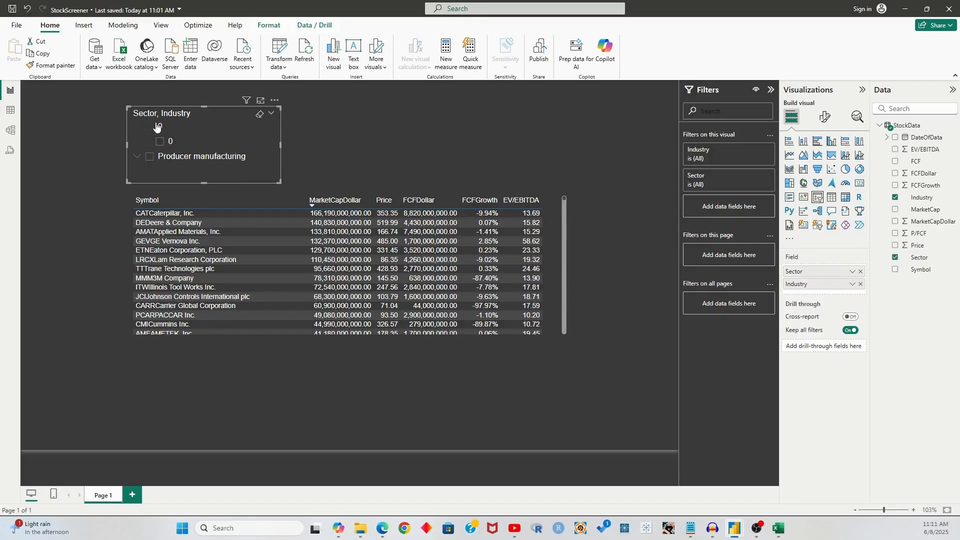
click(136, 128)
click(137, 141)
scroll(150, 145, down, 2)
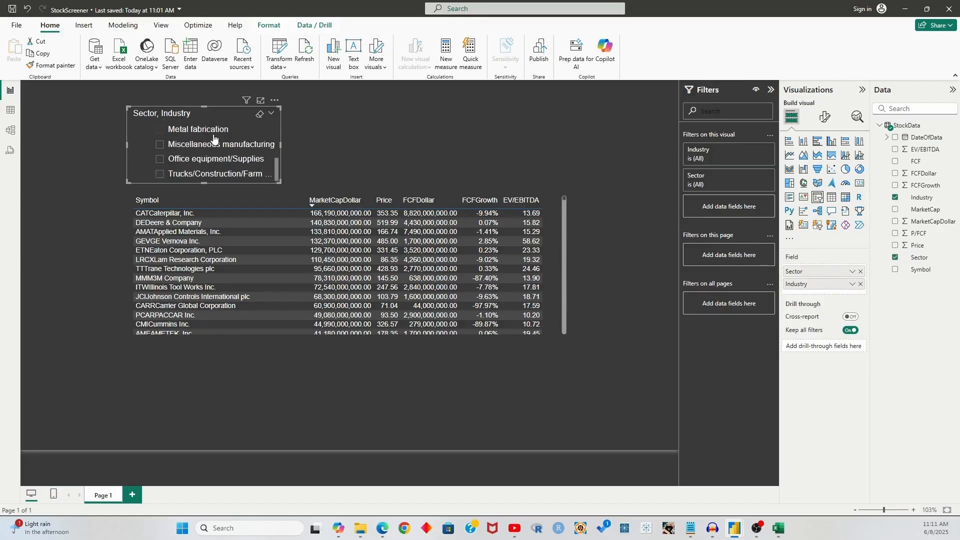
scroll(155, 140, up, 2)
click(137, 141)
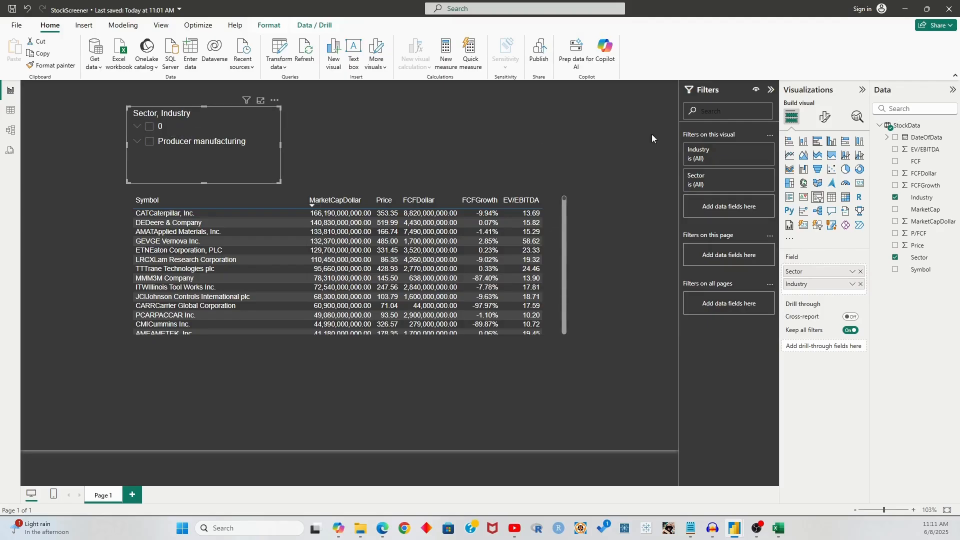
Open the StockData query in Power Query Editor and inspect the 'D' symbol rows 277–284
click(953, 126)
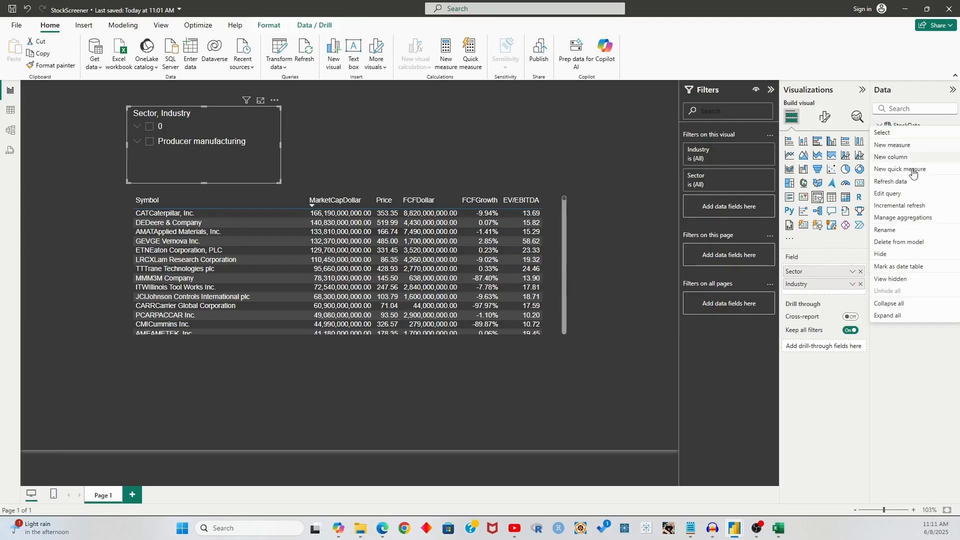
click(889, 194)
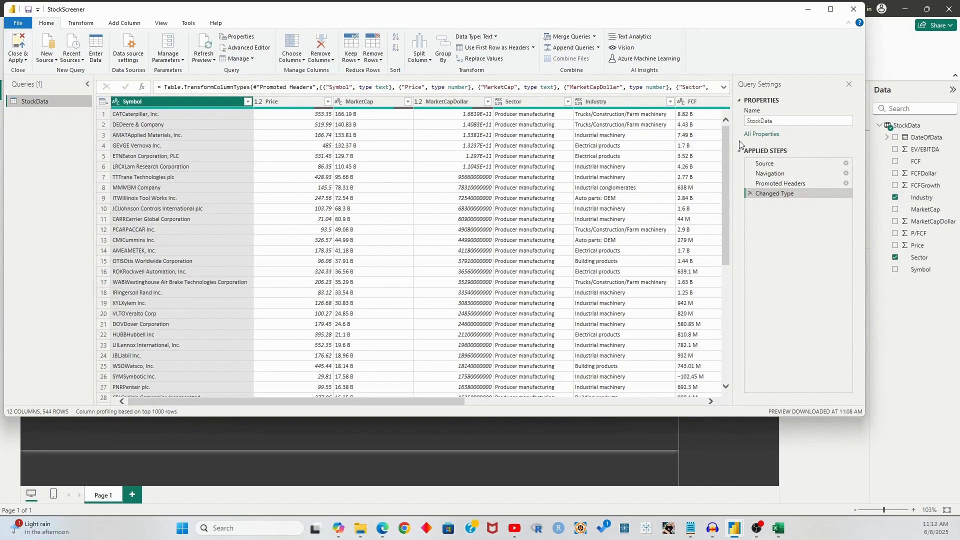
drag(727, 143, 702, 386)
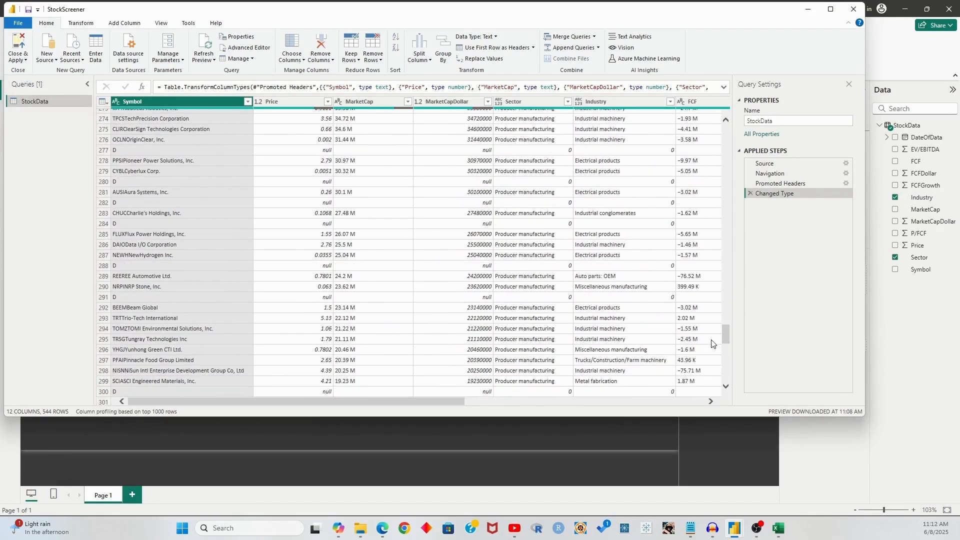
click(119, 201)
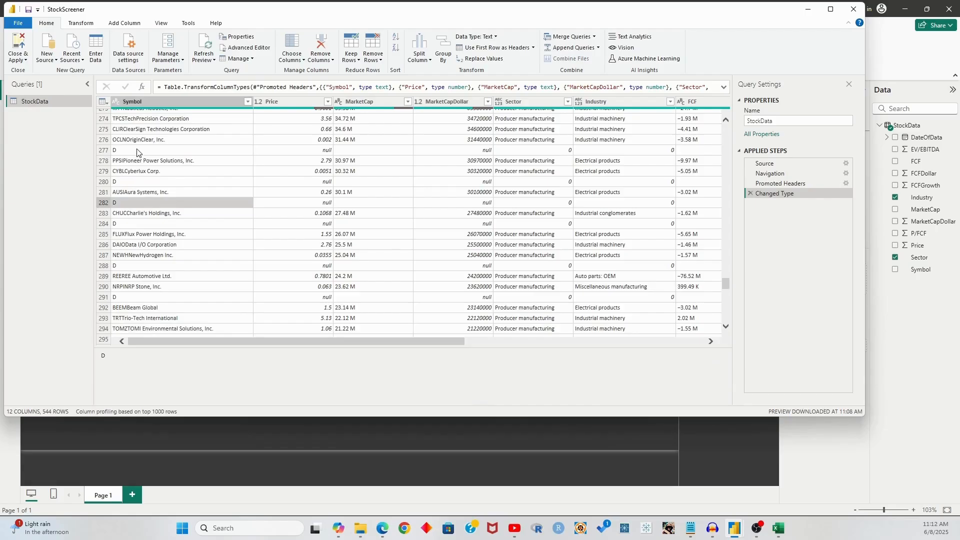
click(138, 153)
click(143, 182)
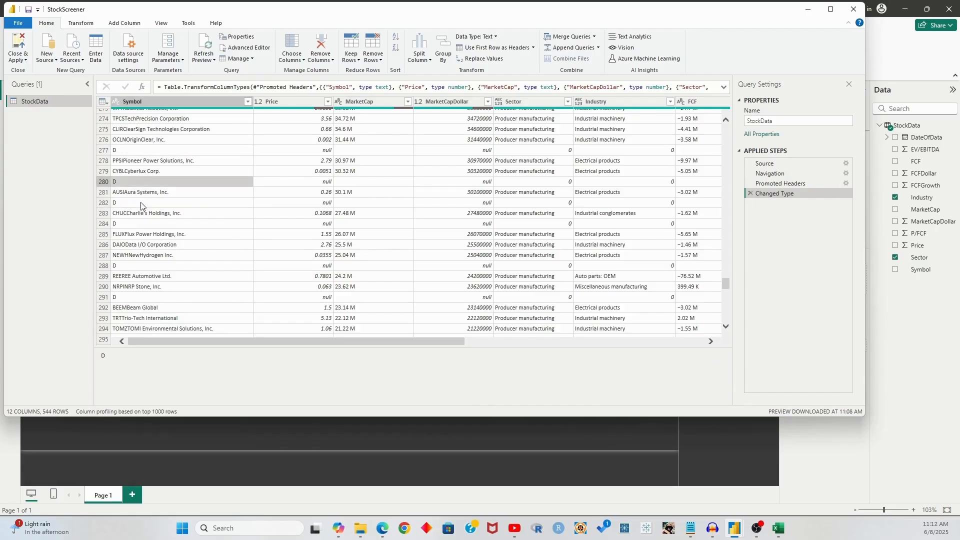
click(141, 203)
click(145, 226)
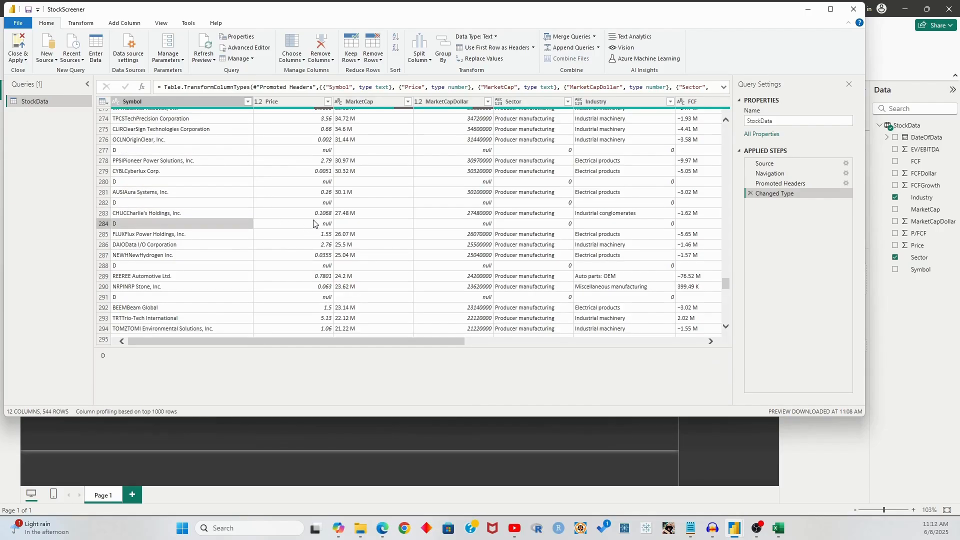
Check row 300's 'D' record: its Symbol, Price, MarketCapDollar, Sector and empty Industry values
scroll(447, 240, down, 7)
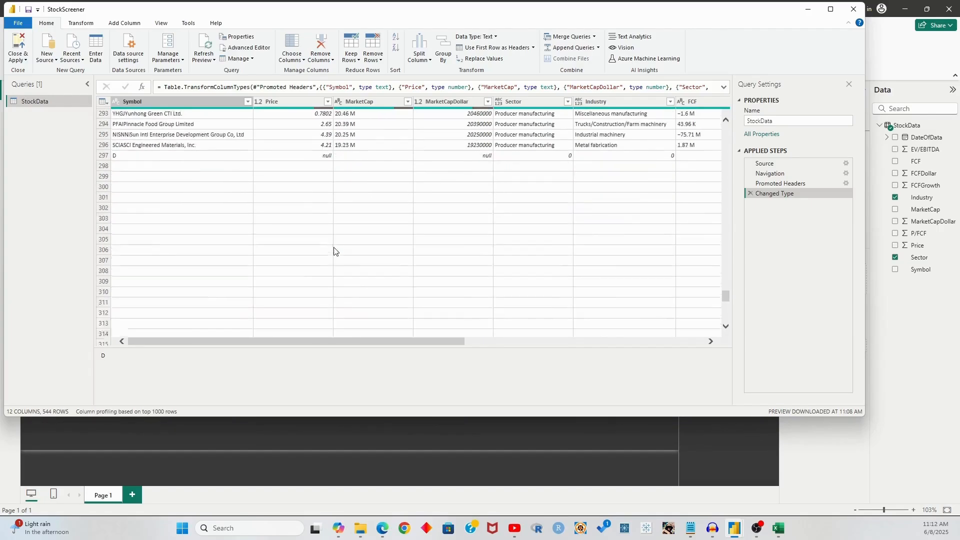
click(635, 155)
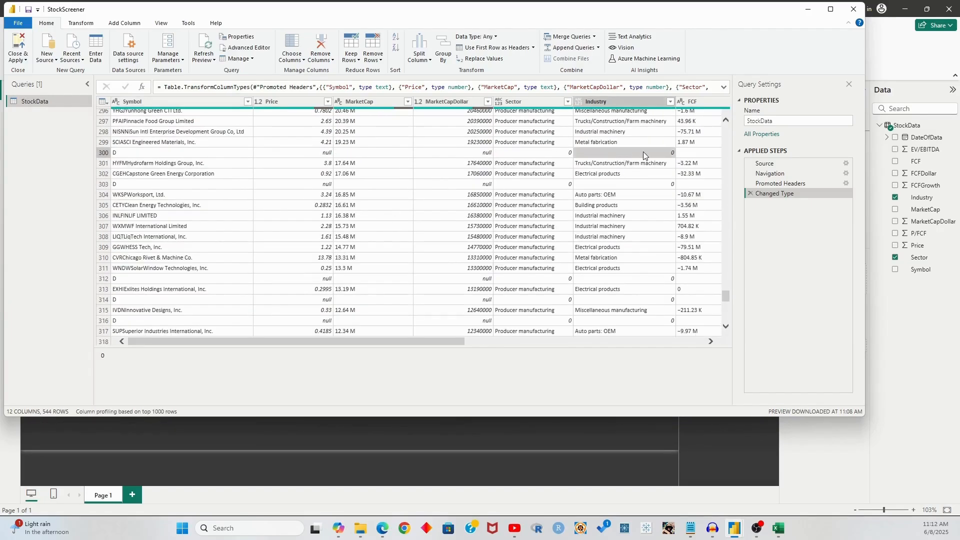
click(561, 154)
click(595, 155)
click(533, 154)
click(600, 156)
click(427, 155)
click(295, 153)
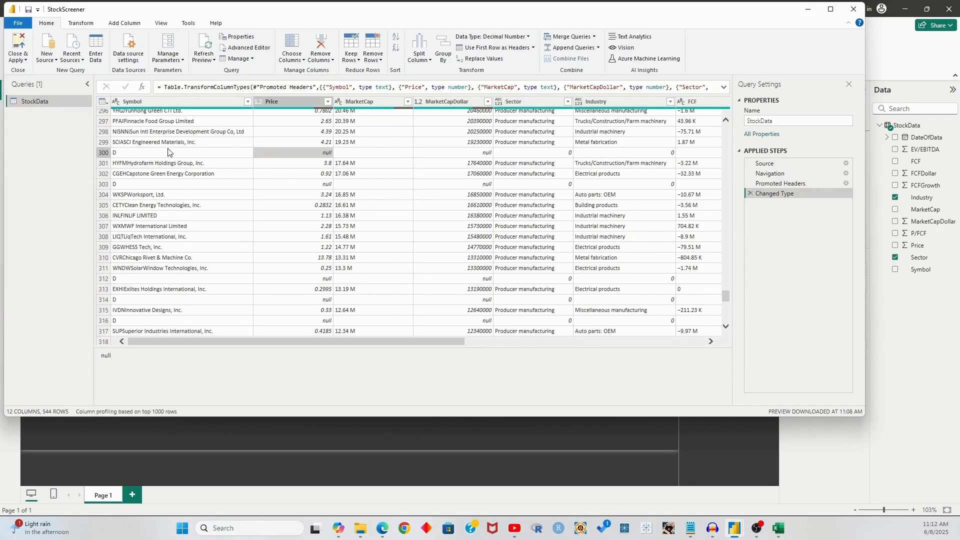
click(169, 152)
Compare row 323's 'D' symbol with row 322's real company and scan the remaining rows
scroll(220, 171, down, 7)
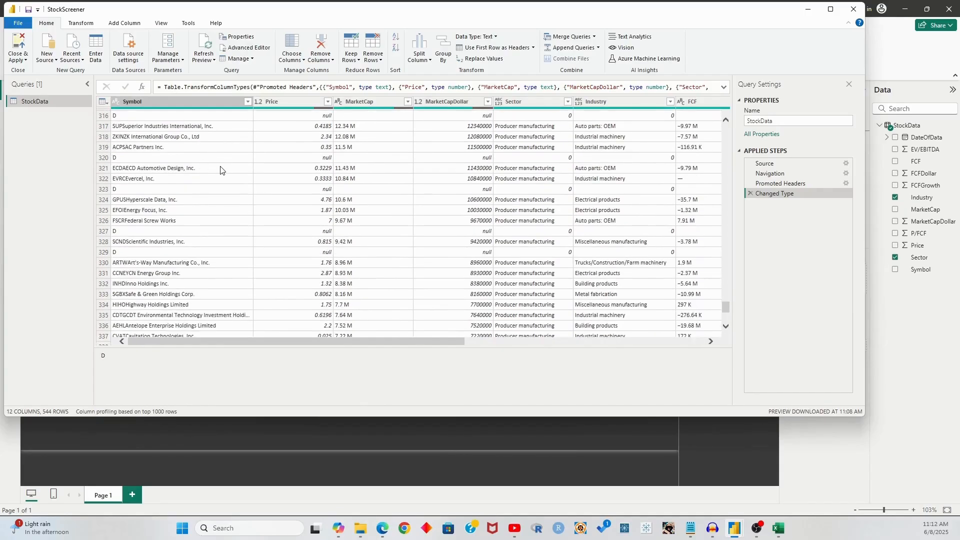
click(156, 190)
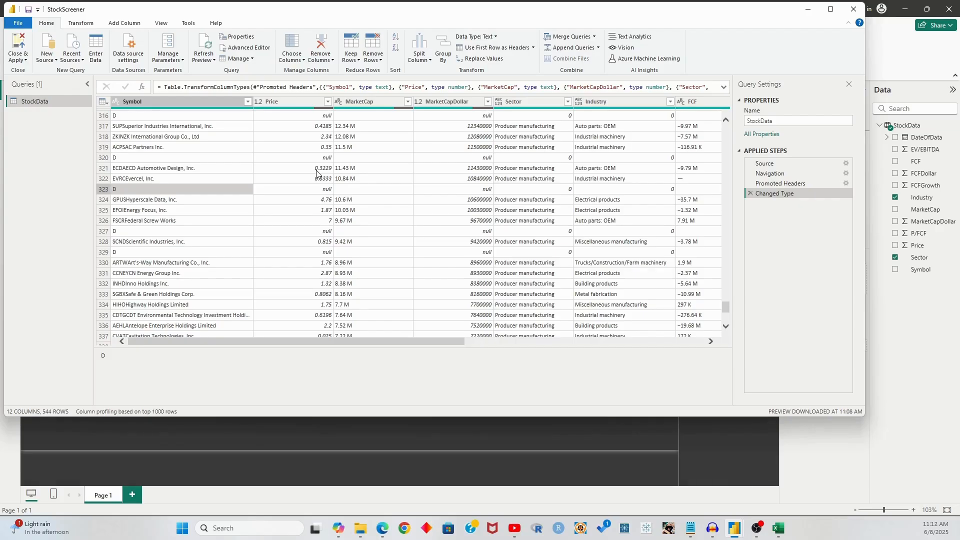
click(158, 178)
click(183, 192)
scroll(224, 215, down, 10)
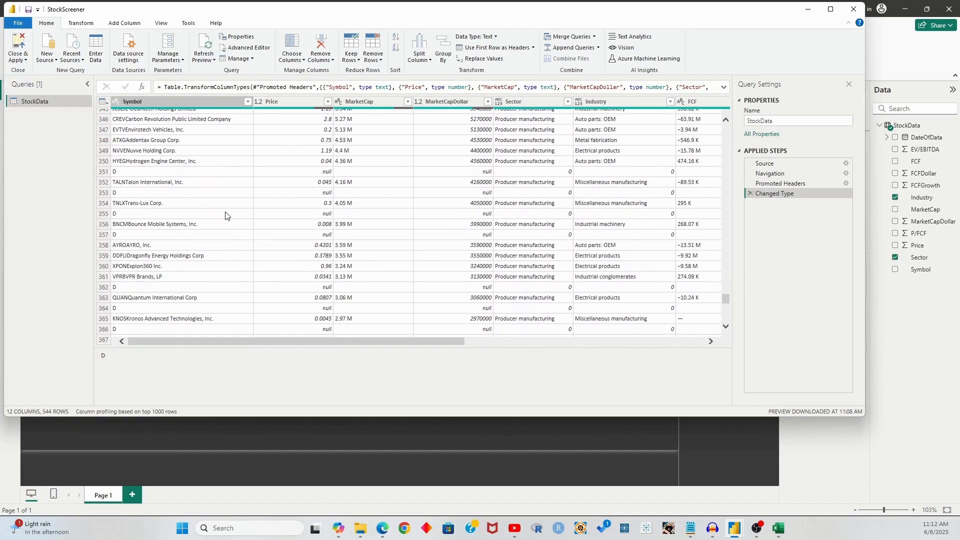
scroll(225, 216, down, 15)
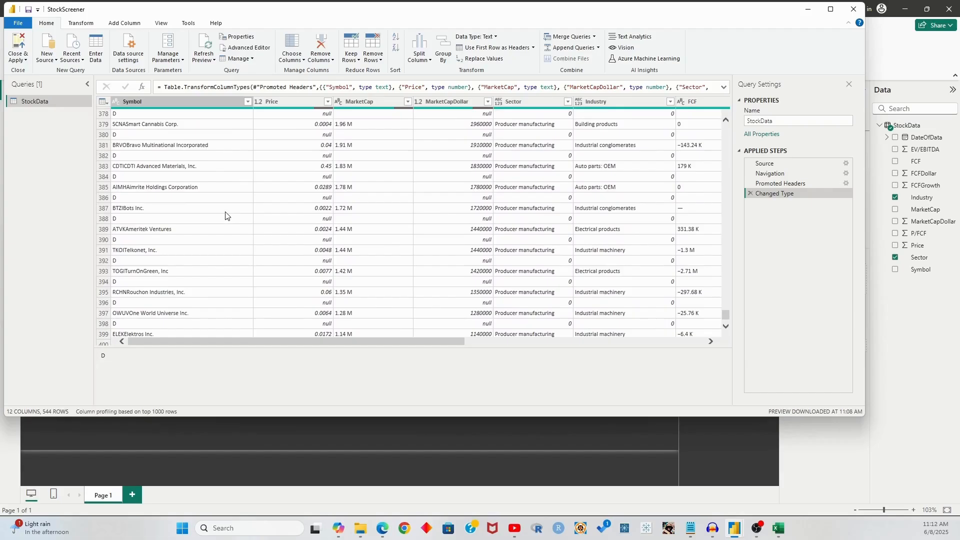
scroll(210, 280, down, 7)
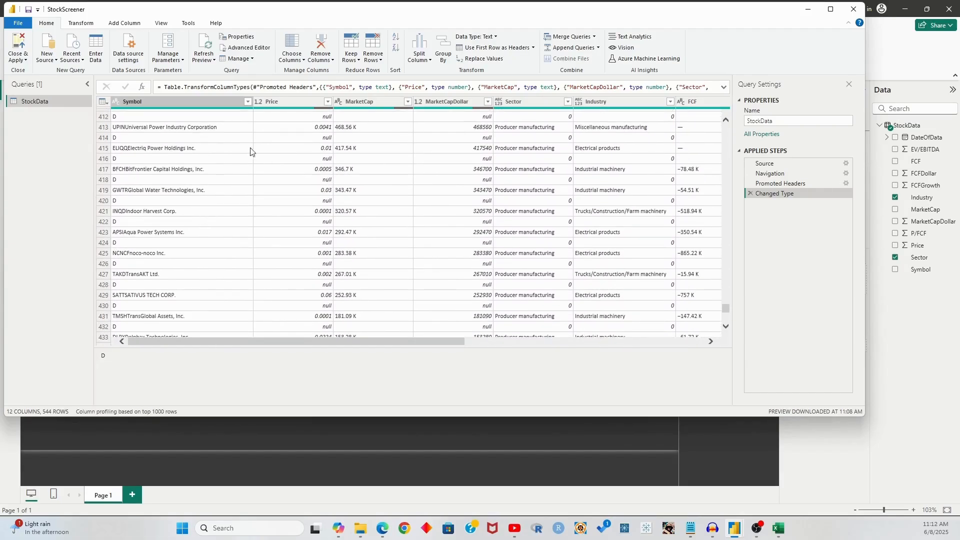
drag(726, 309, 726, 129)
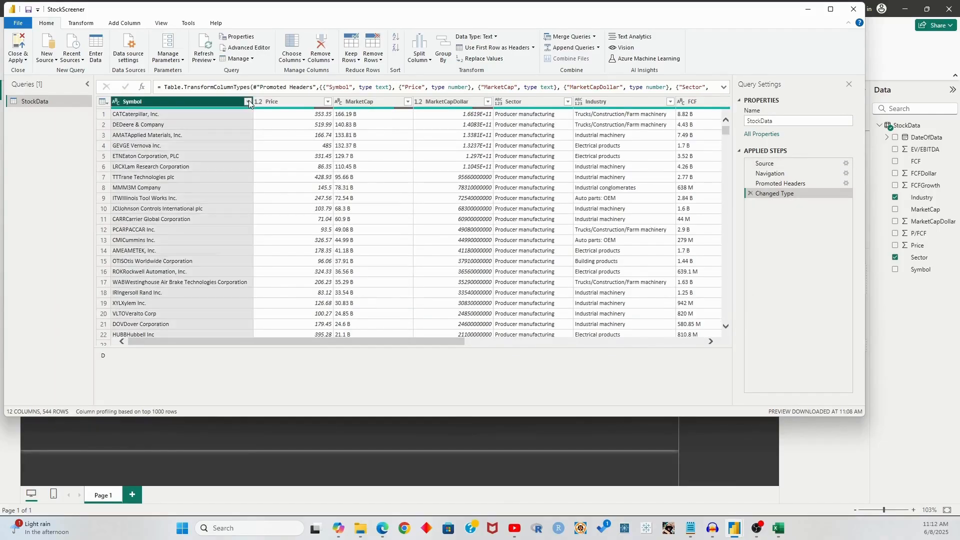
Filter the Symbol column to exclude the value D, leaving 174 rows
click(247, 102)
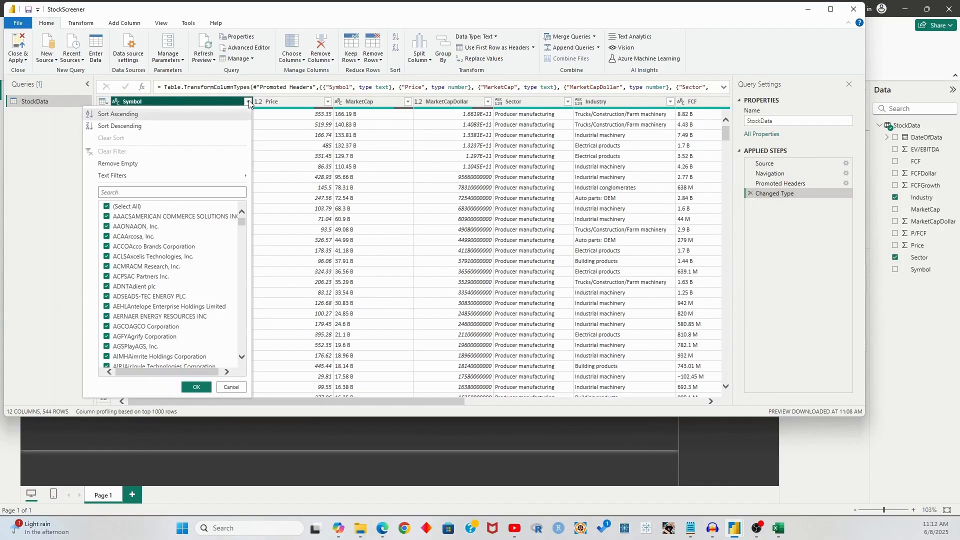
click(118, 191)
text(D)
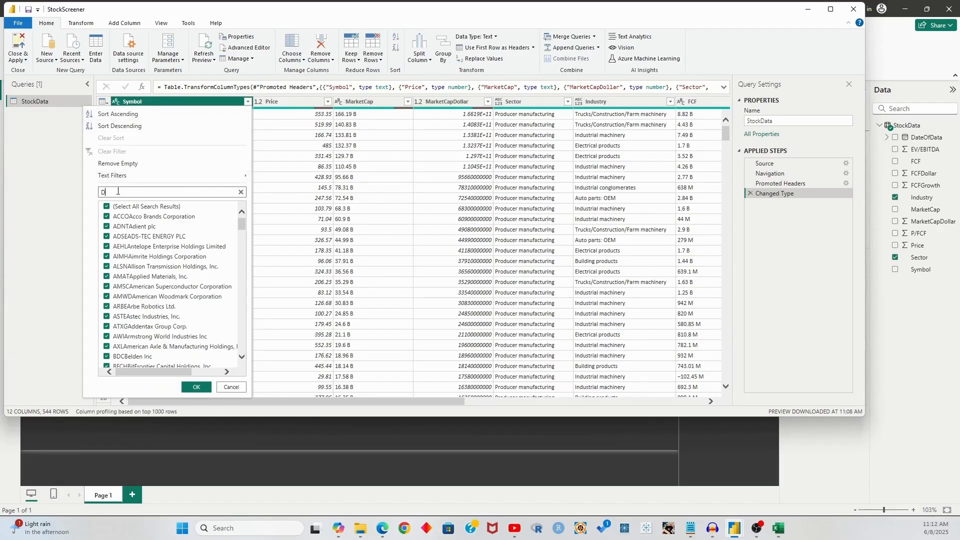
drag(239, 226, 245, 251)
scroll(257, 315, down, 10)
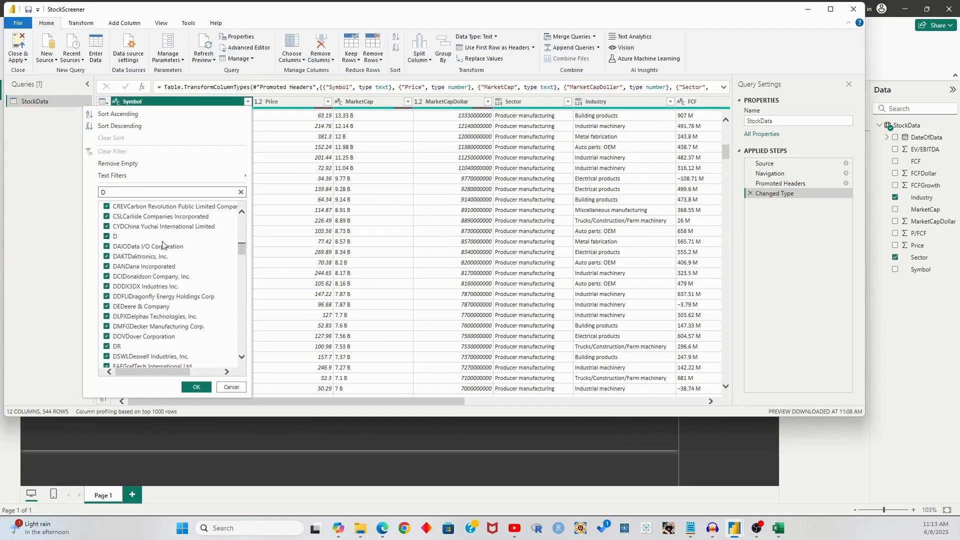
click(108, 236)
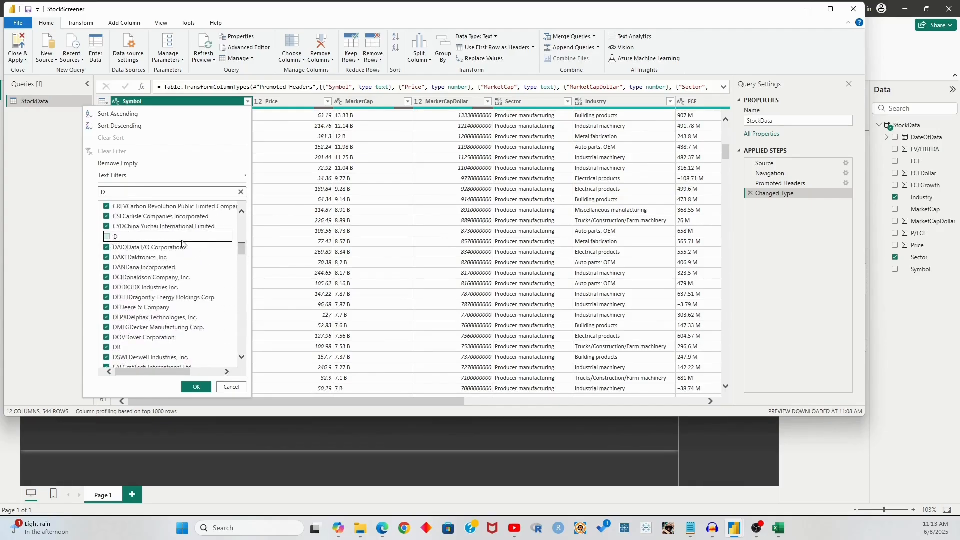
click(196, 387)
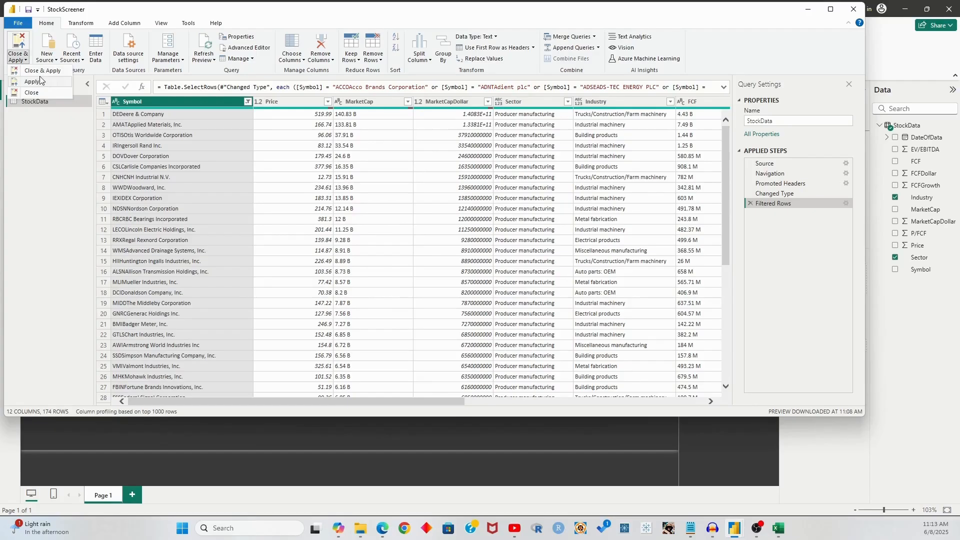
Apply the query changes to the report and check the slicer's 0 sector entry
click(44, 70)
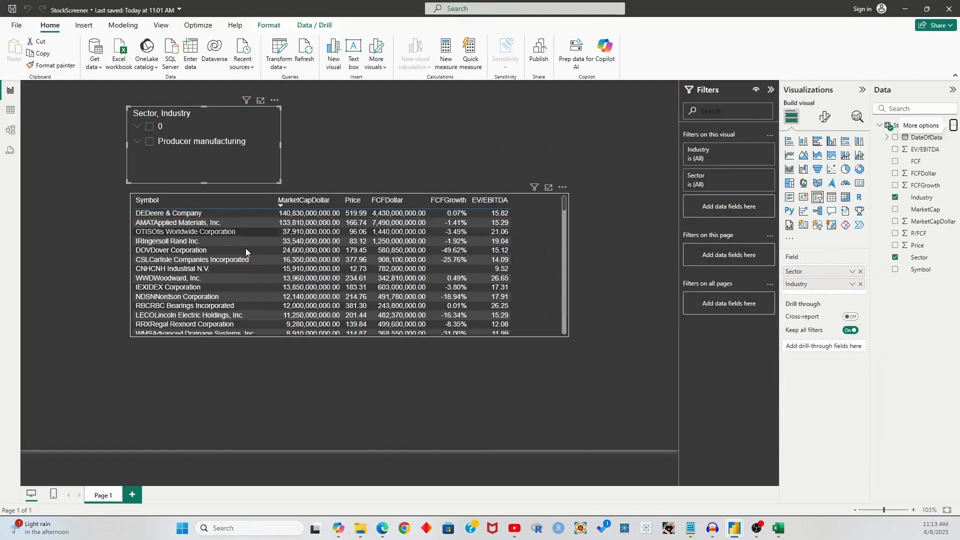
click(140, 128)
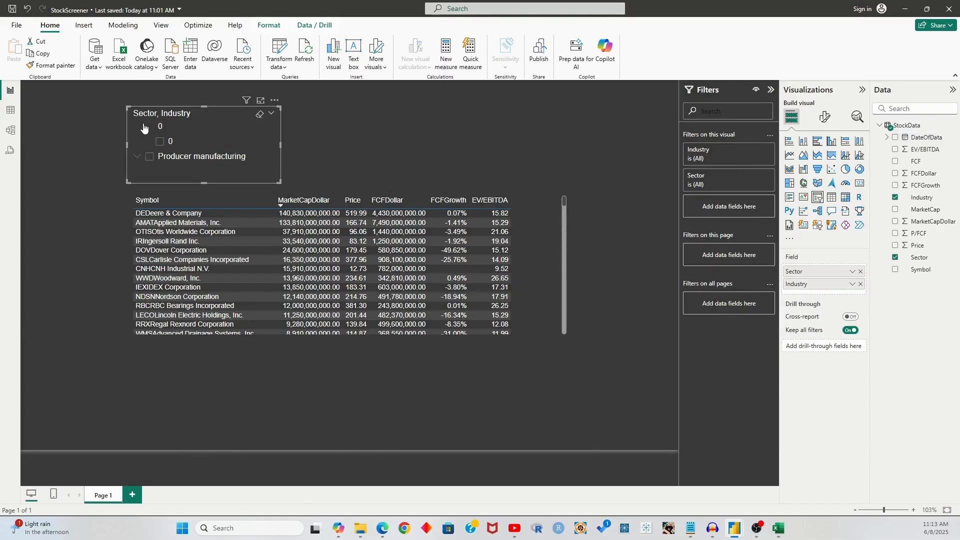
click(139, 127)
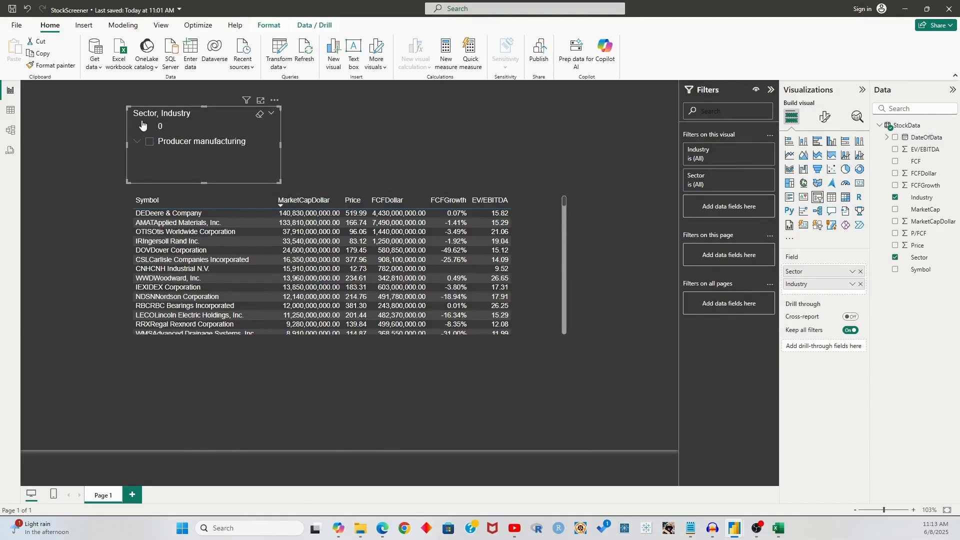
scroll(463, 265, down, 2)
scroll(463, 263, up, 3)
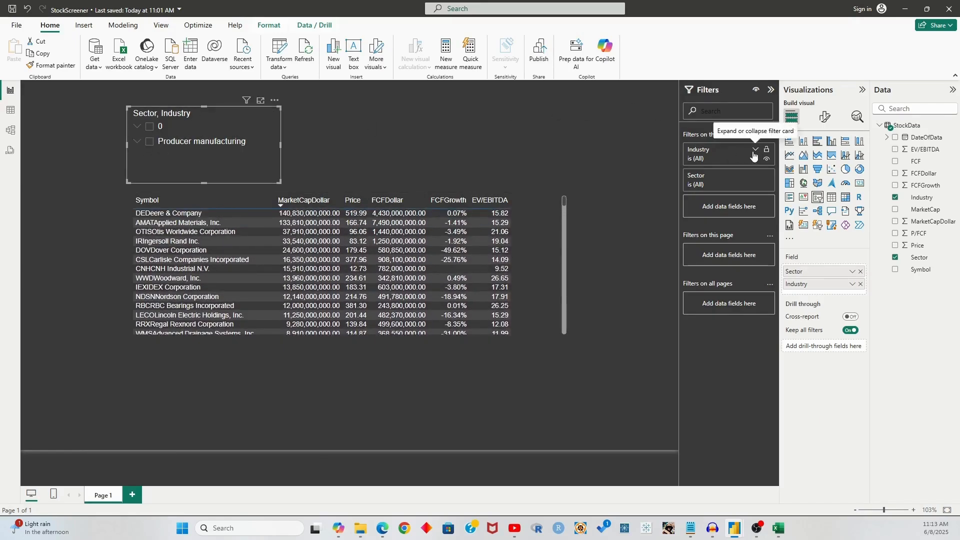
Uncheck Industry 0 in the slicer's Filters pane card and expand Producer manufacturing
click(756, 149)
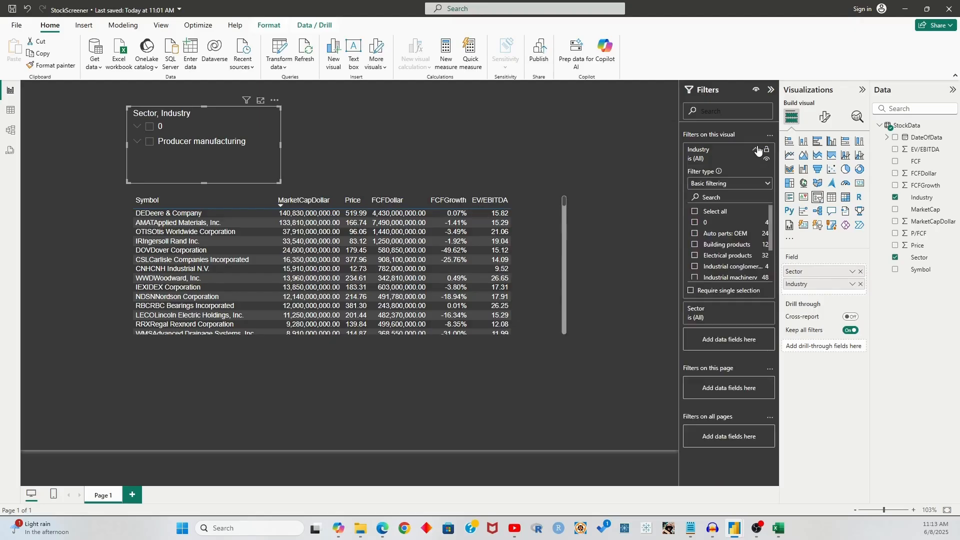
click(713, 213)
click(698, 223)
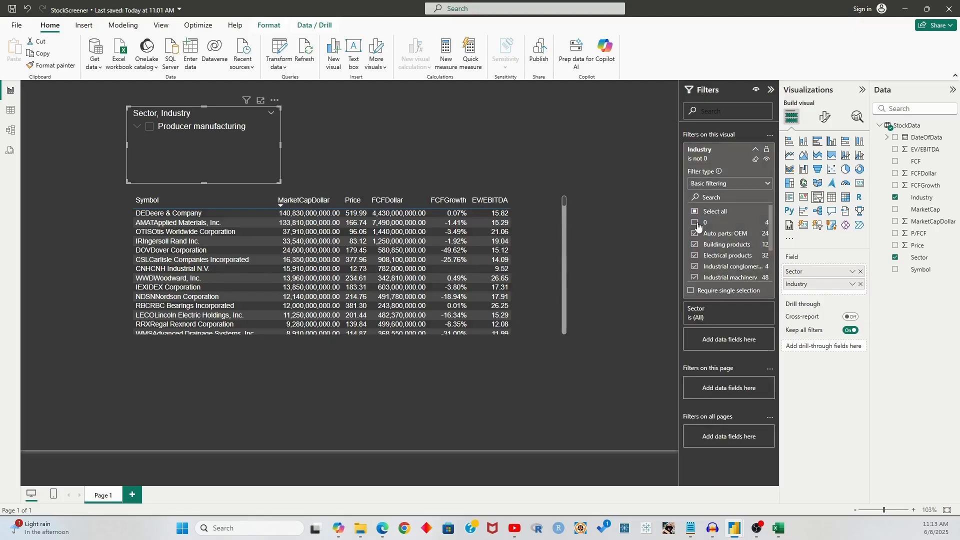
click(756, 150)
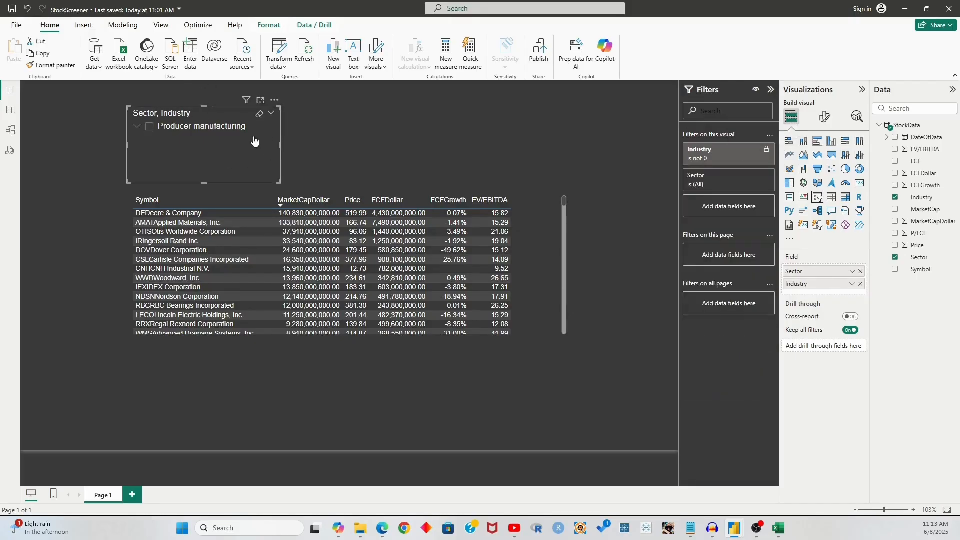
click(138, 129)
Enlarge the Sector, Industry slicer and switch its style to Dropdown
drag(191, 115, 194, 101)
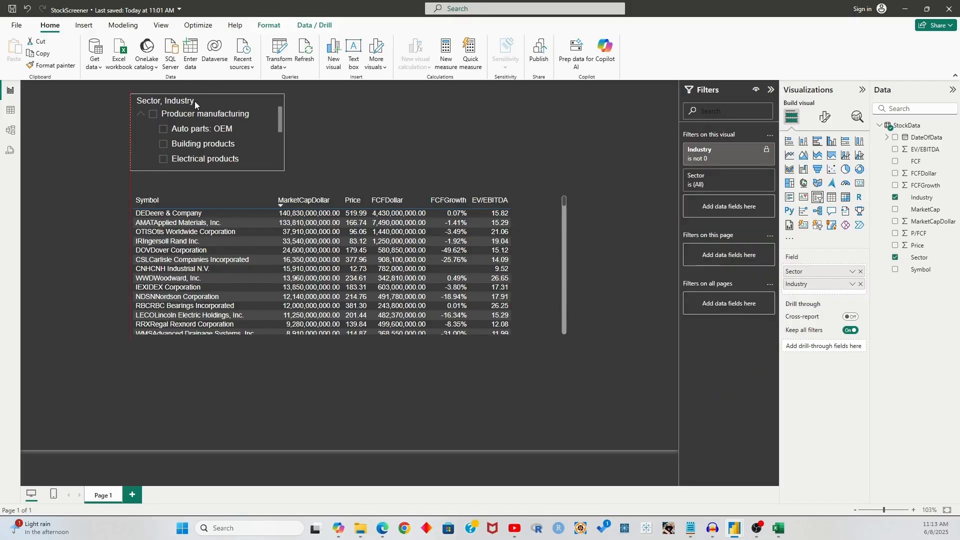
drag(210, 167, 212, 256)
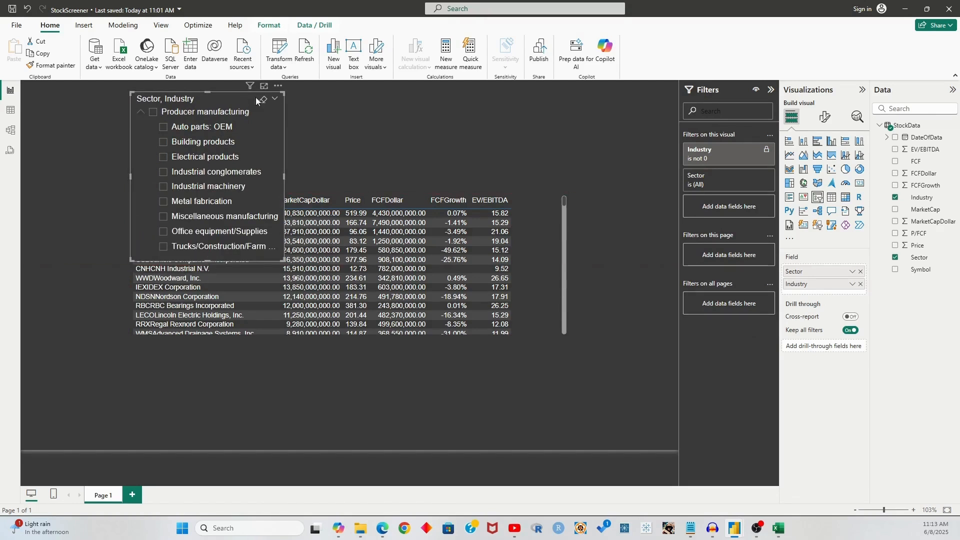
drag(284, 177, 330, 176)
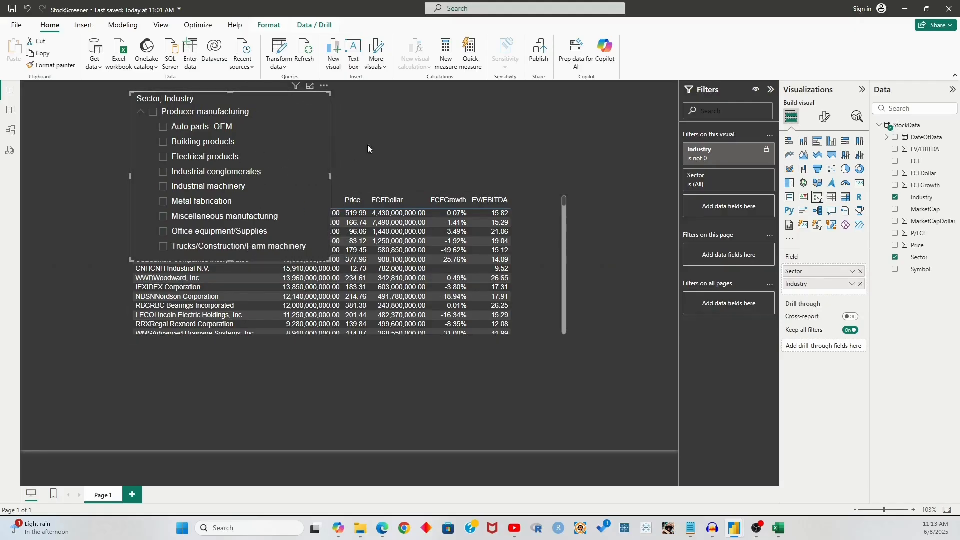
click(825, 117)
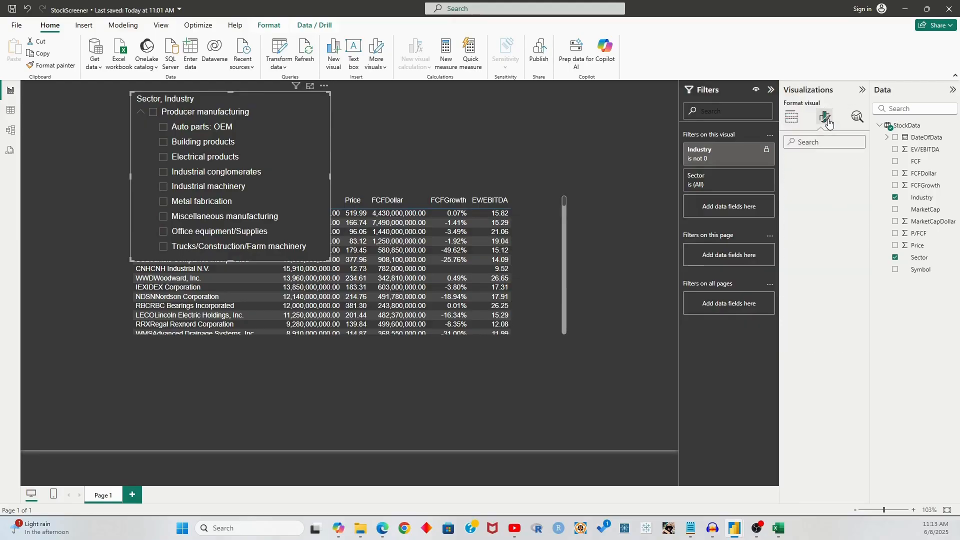
click(799, 207)
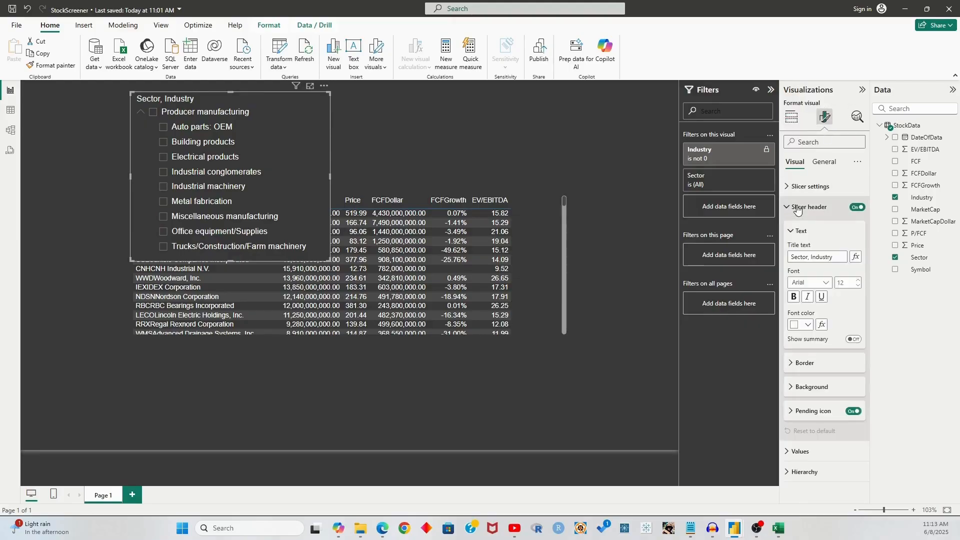
click(799, 208)
click(799, 188)
click(825, 236)
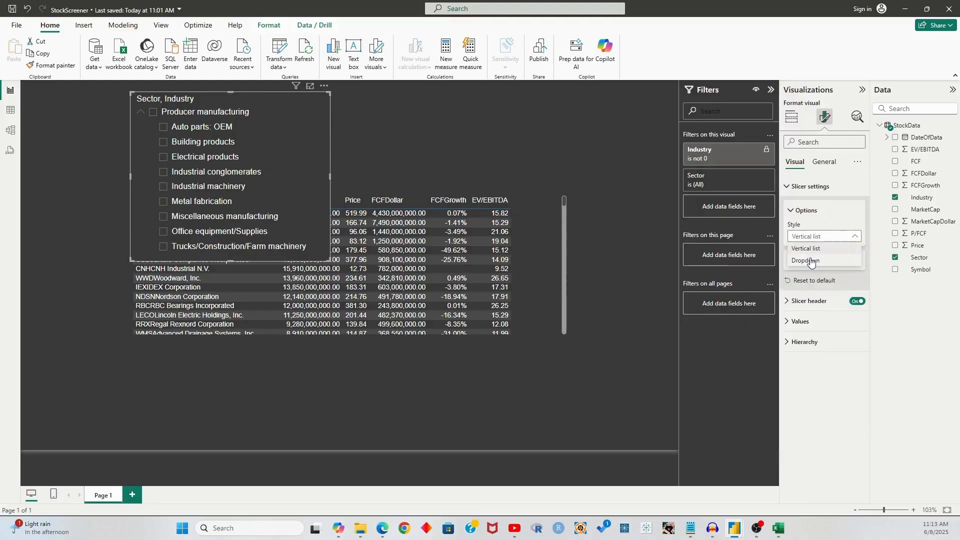
click(807, 262)
Shrink the dropdown slicer and move the stock metrics table down below it
drag(230, 260, 232, 129)
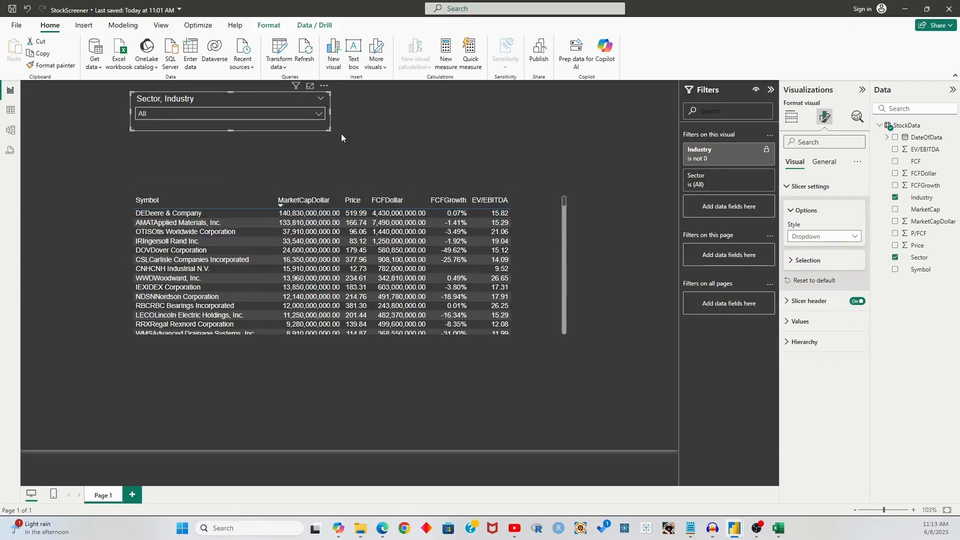
click(373, 131)
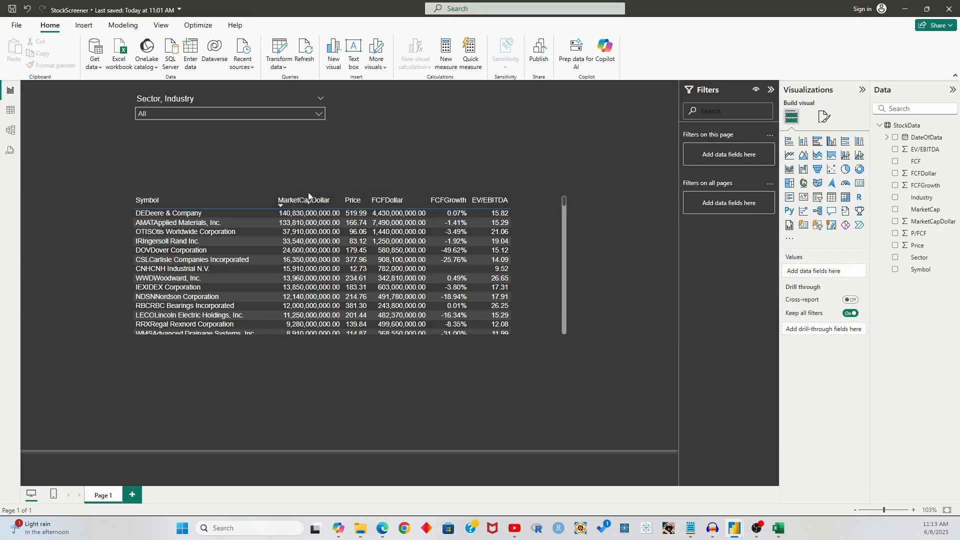
click(338, 196)
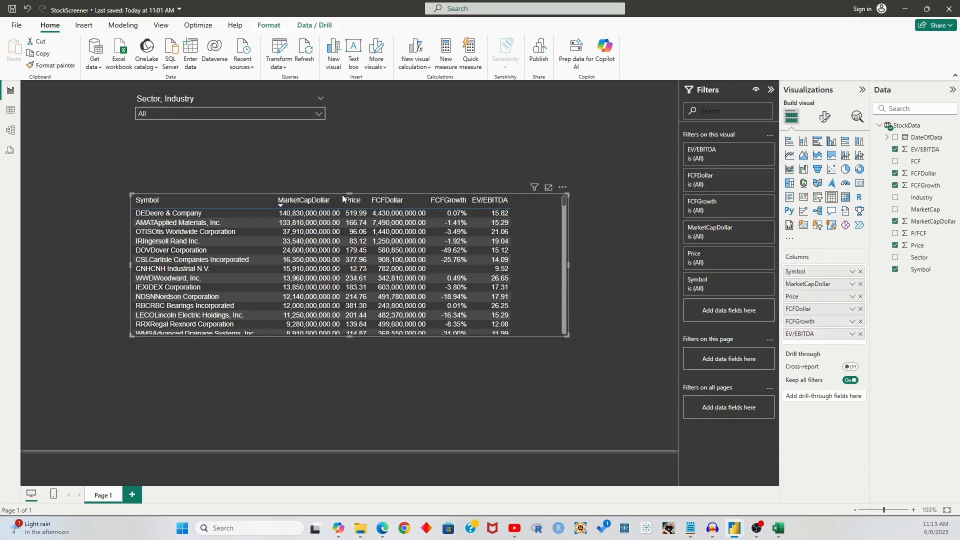
drag(342, 196, 343, 217)
click(453, 118)
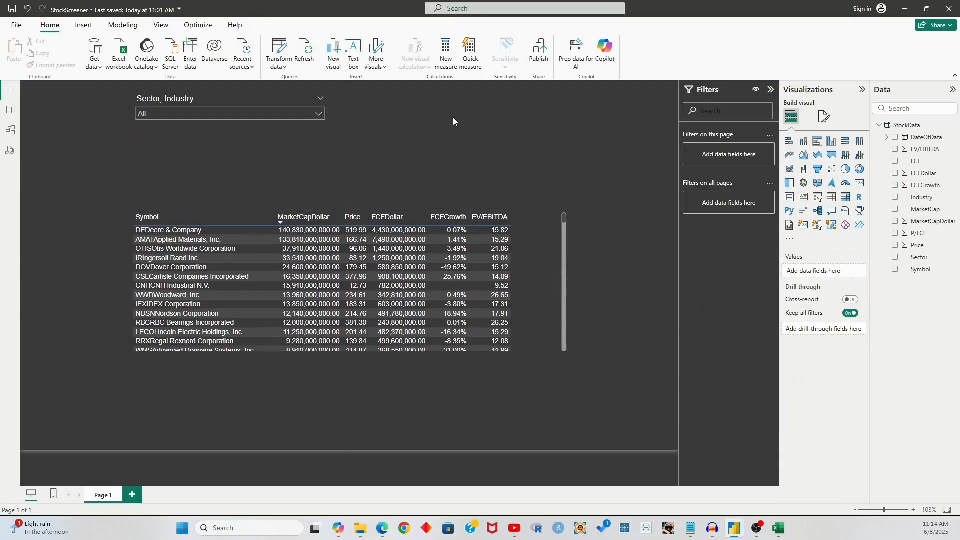
Insert a new card at the top left, deleting an accidentally created Symbol table
click(859, 183)
drag(182, 177, 118, 157)
click(543, 141)
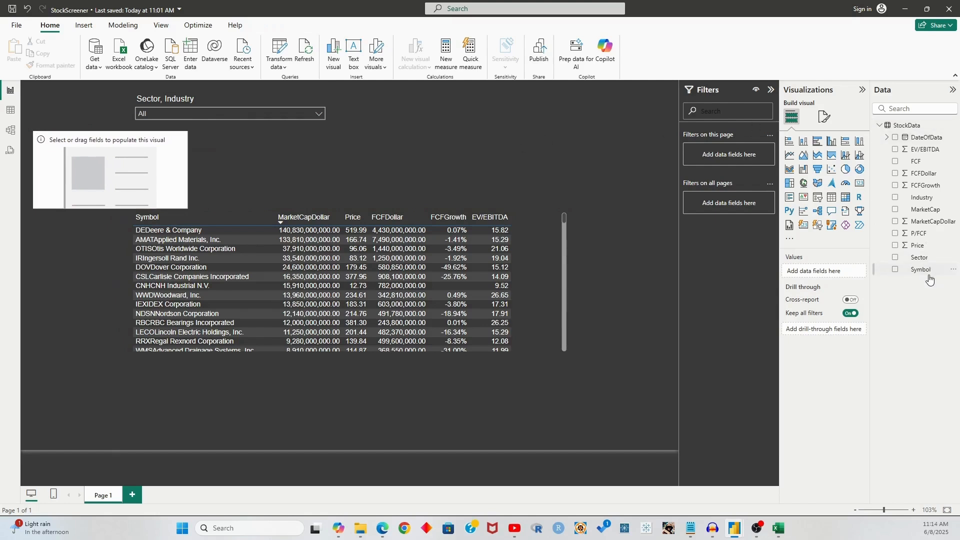
drag(921, 270, 822, 270)
click(853, 272)
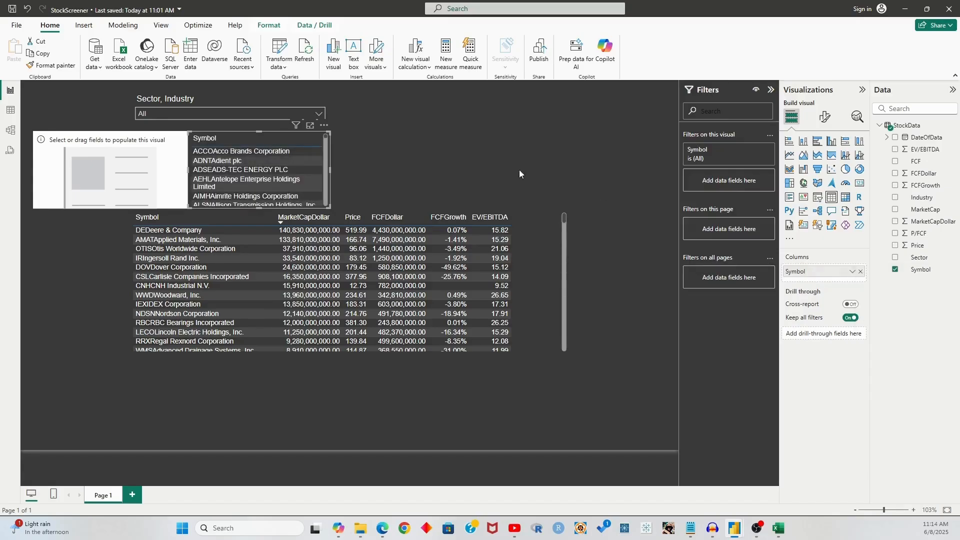
key(Delete)
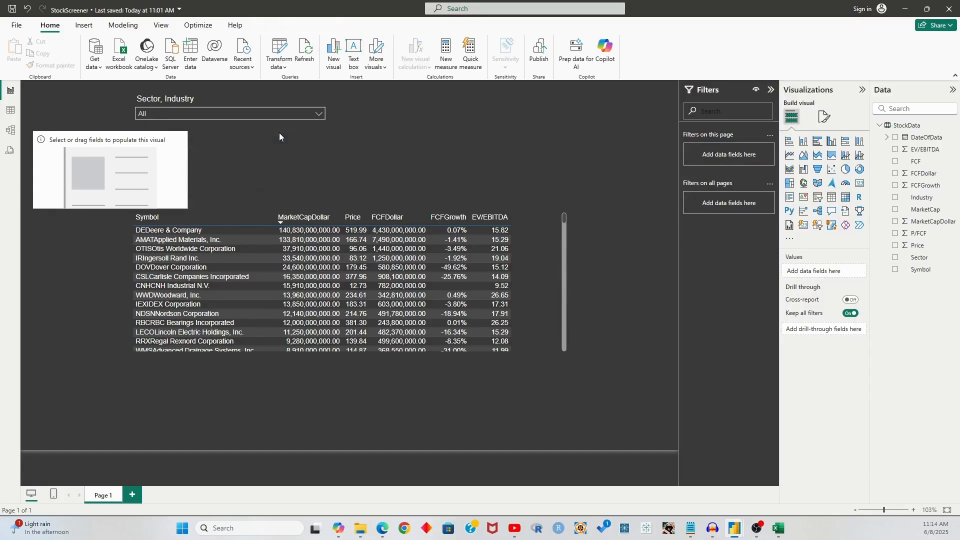
Show Count (Distinct) of Symbol (171) in the card, then nudge it down and narrow it
click(157, 141)
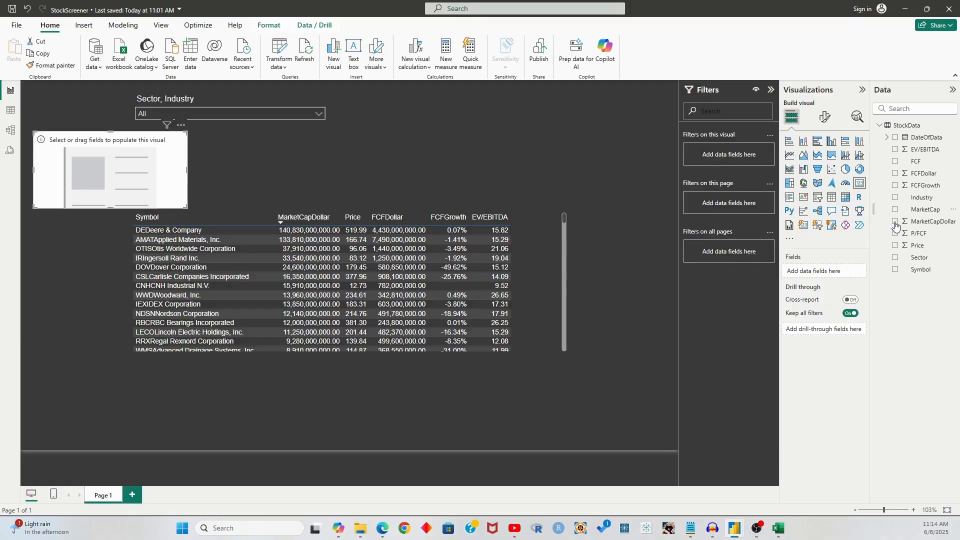
drag(921, 269, 823, 271)
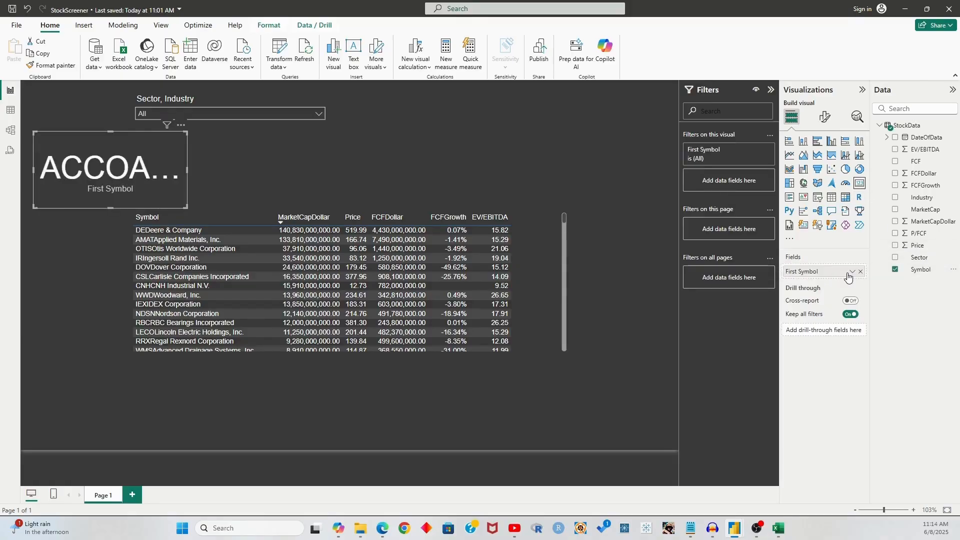
click(853, 271)
click(897, 324)
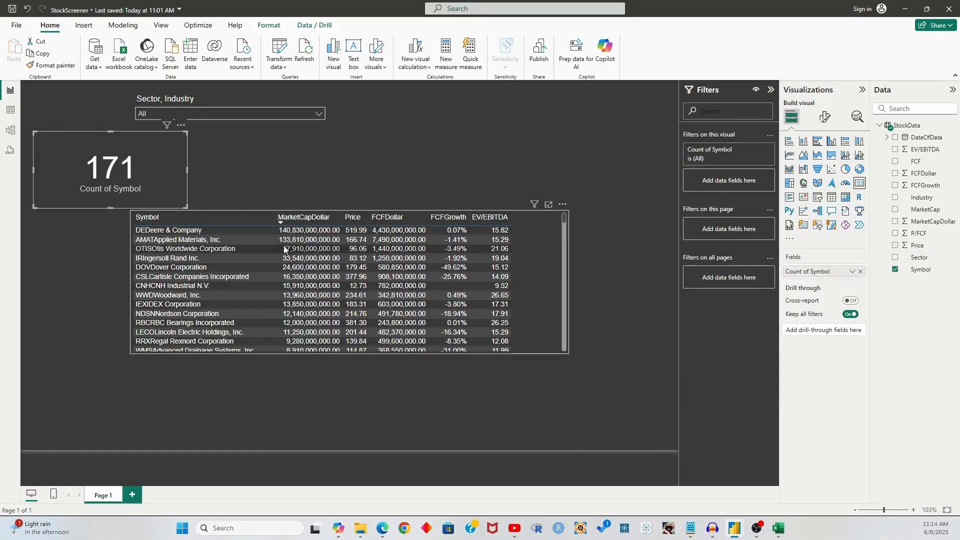
drag(106, 155, 105, 160)
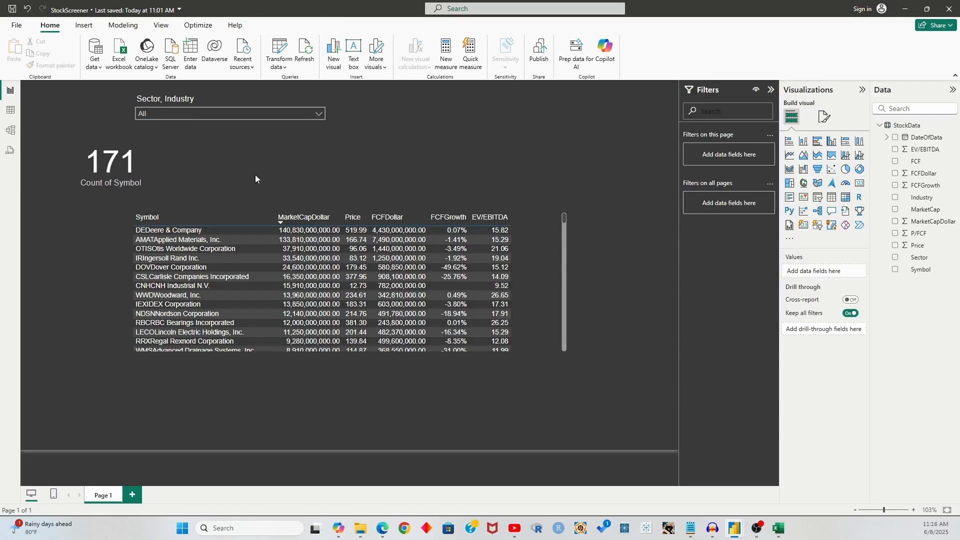
click(145, 149)
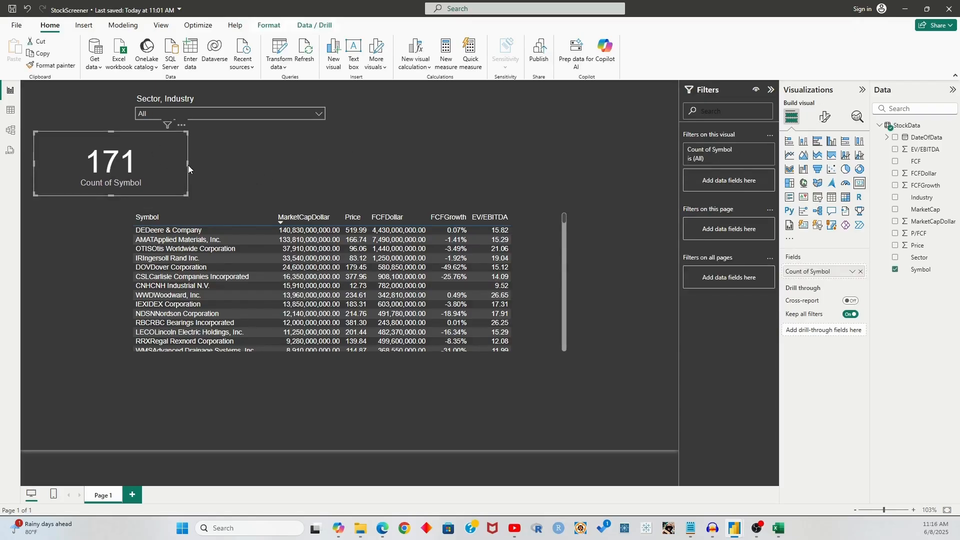
drag(190, 164, 123, 162)
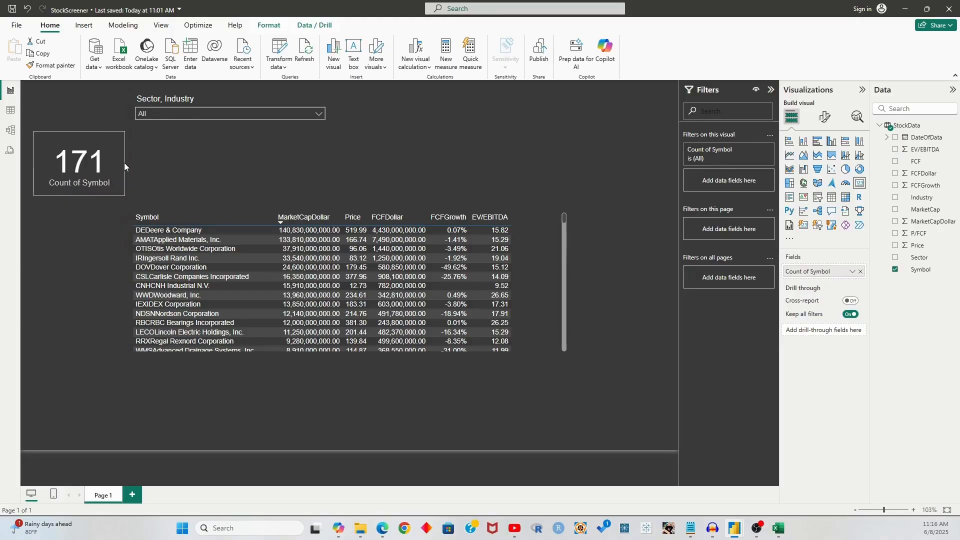
click(143, 170)
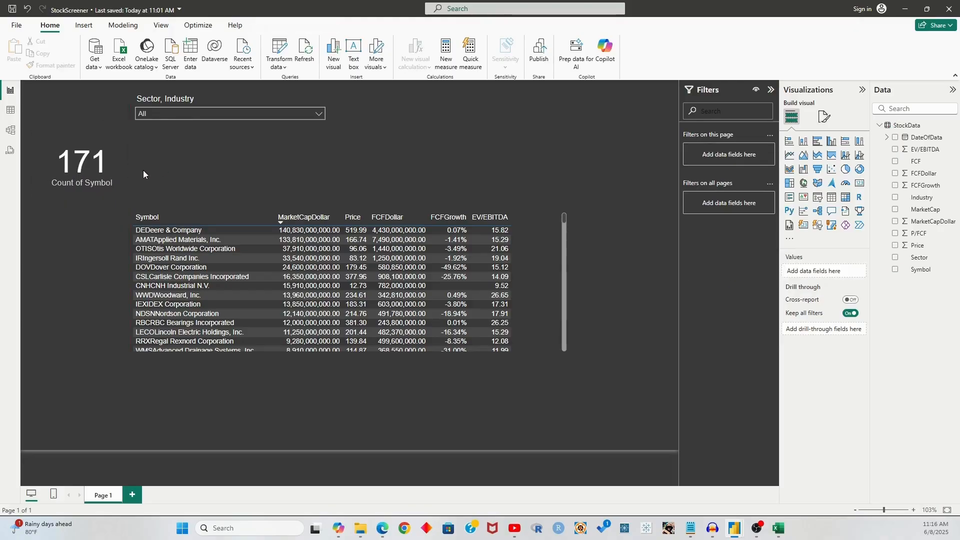
click(229, 114)
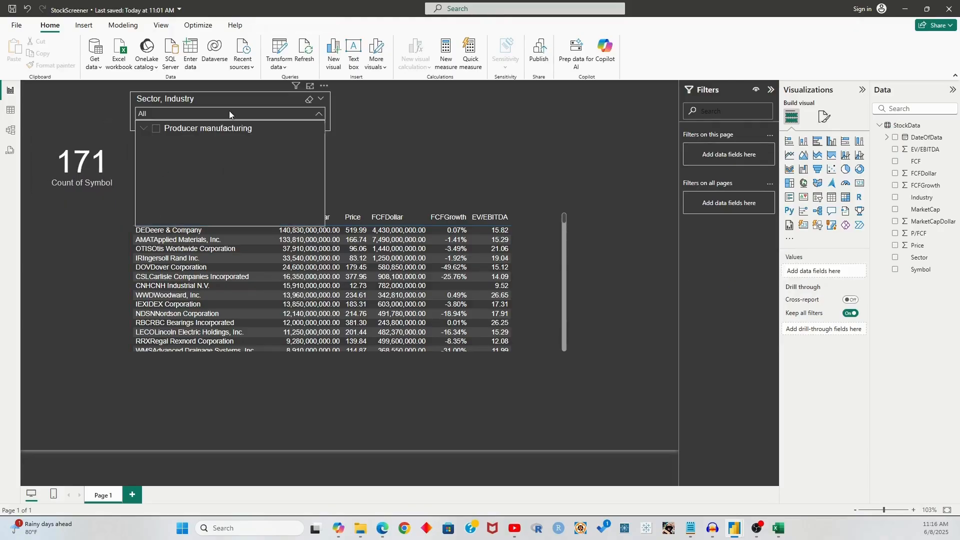
click(144, 129)
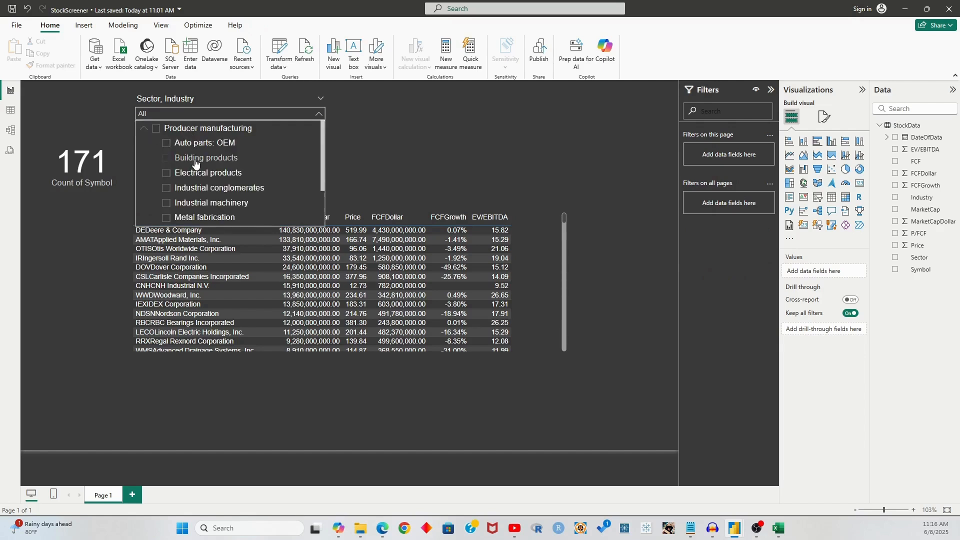
click(194, 163)
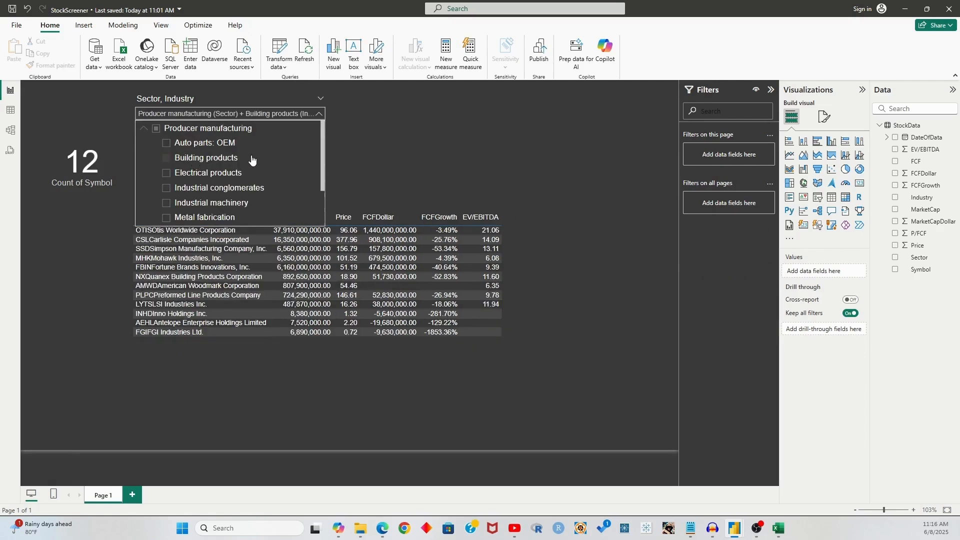
click(196, 179)
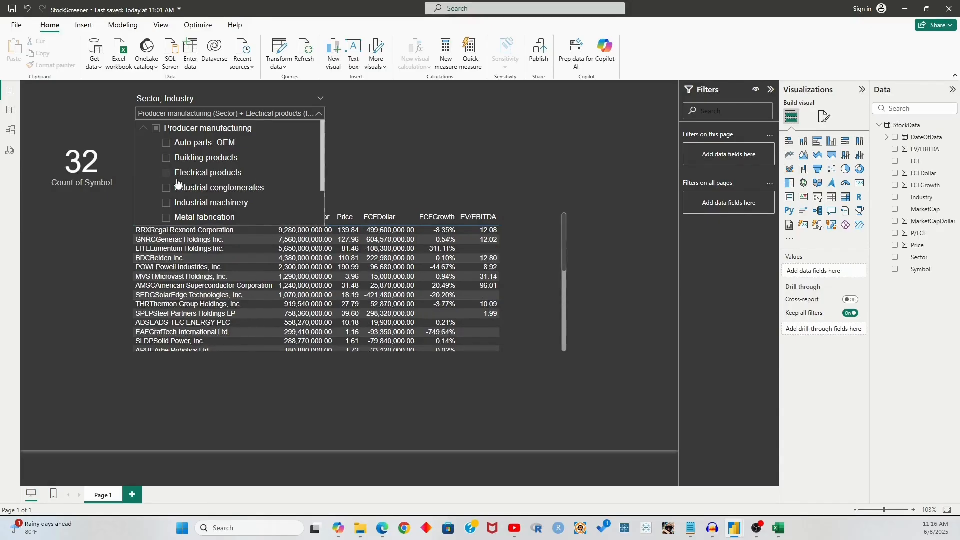
click(199, 189)
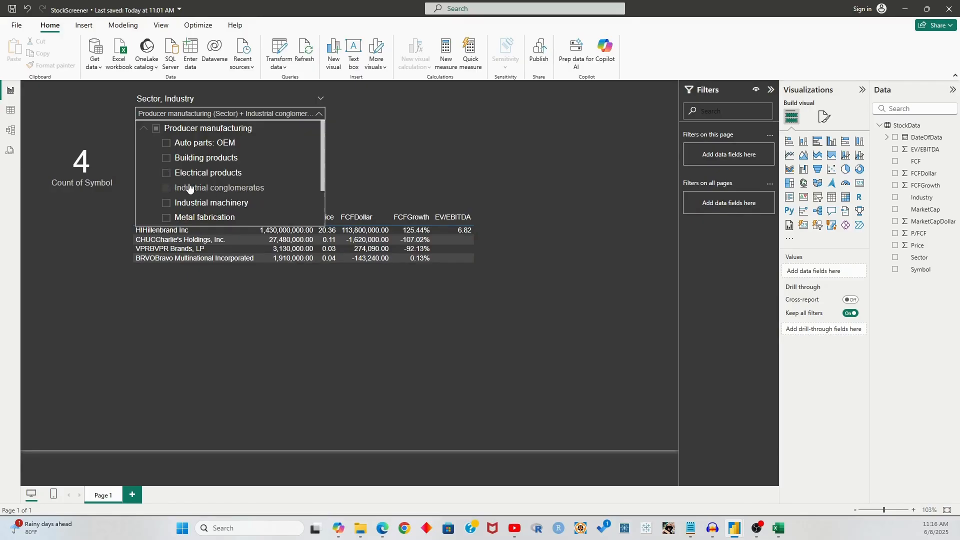
click(190, 187)
click(232, 117)
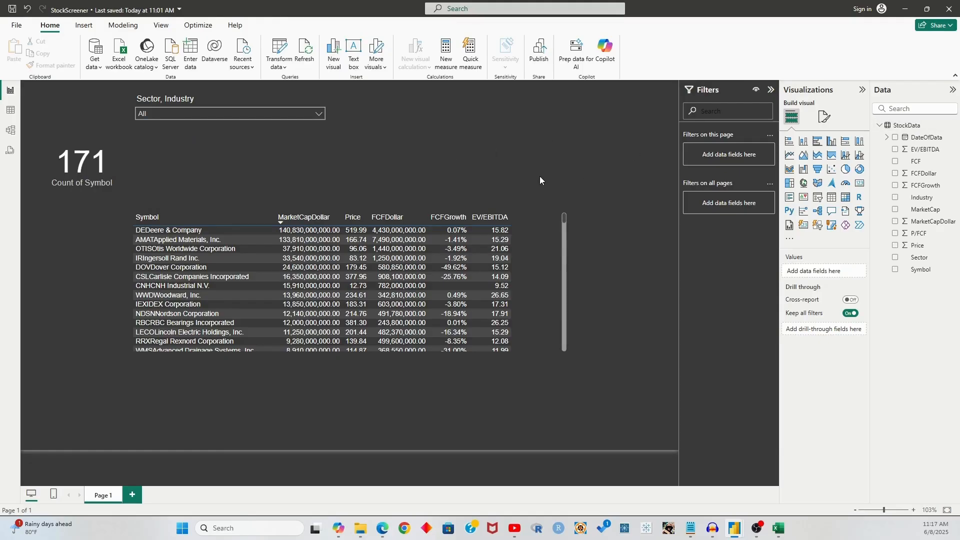
click(908, 125)
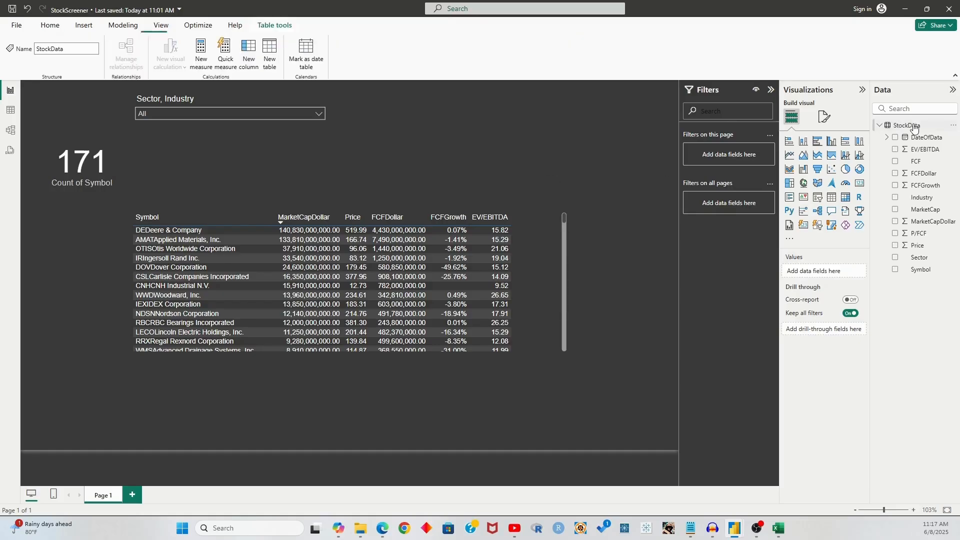
Create the measure AvgP/FCF = AVERAGE(StockData[P/FCF]) in the StockData table
click(290, 115)
click(288, 113)
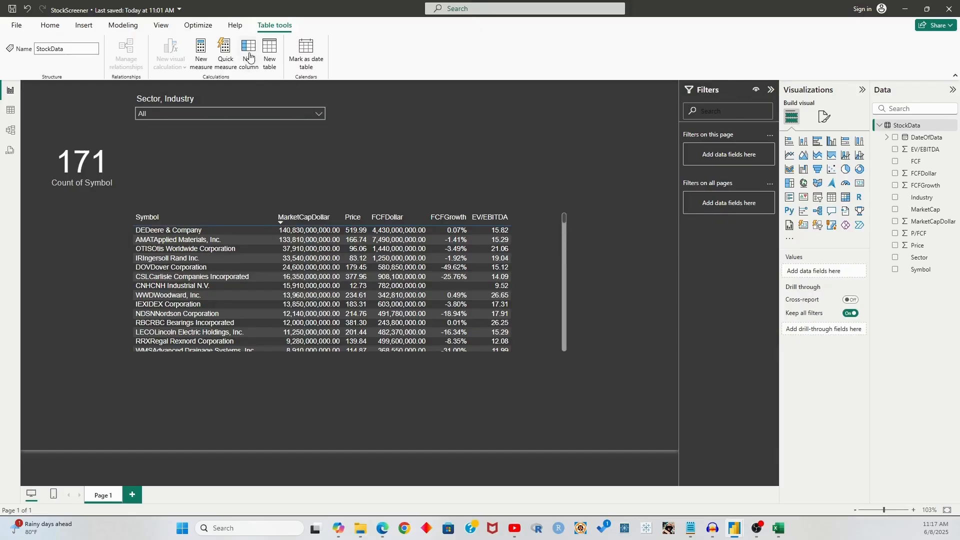
click(200, 53)
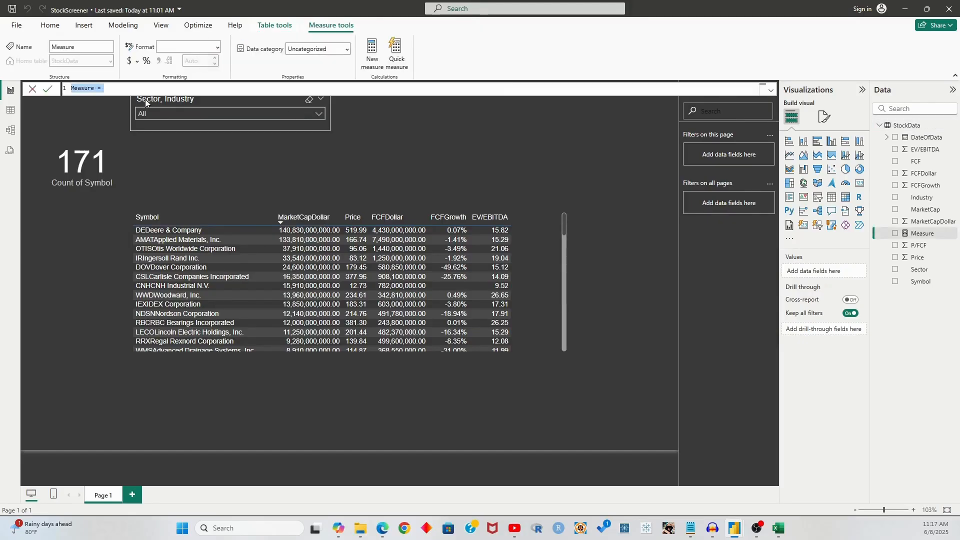
text(AvgP/FCF =)
key(shift+Return)
text(CALCULATE()
key(shift+Return)
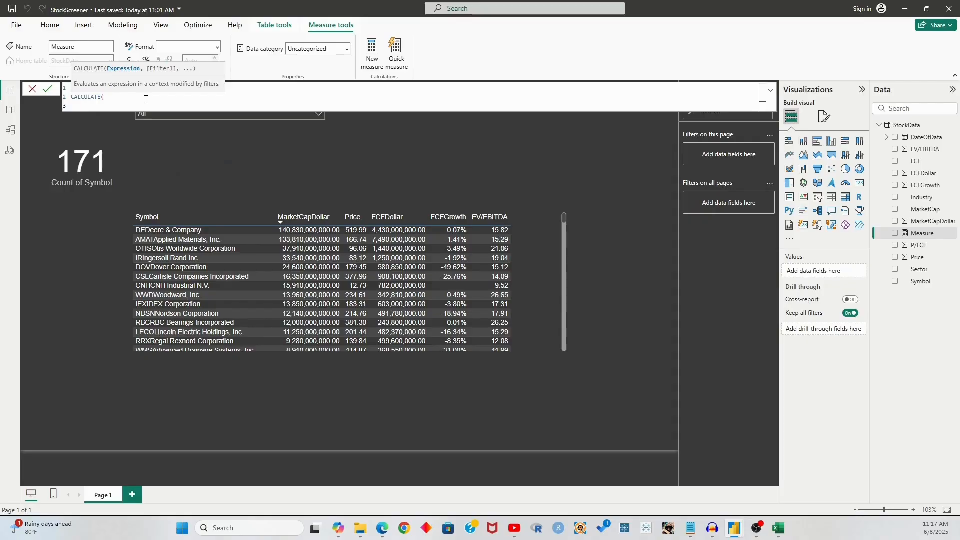
key(BackSpace)
key(BackSpace)
key(BackSpace)
key(BackSpace)
key(BackSpace)
key(BackSpace)
key(BackSpace)
key(BackSpace)
key(BackSpace)
key(BackSpace)
key(BackSpace)
text(Aver)
key(Tab)
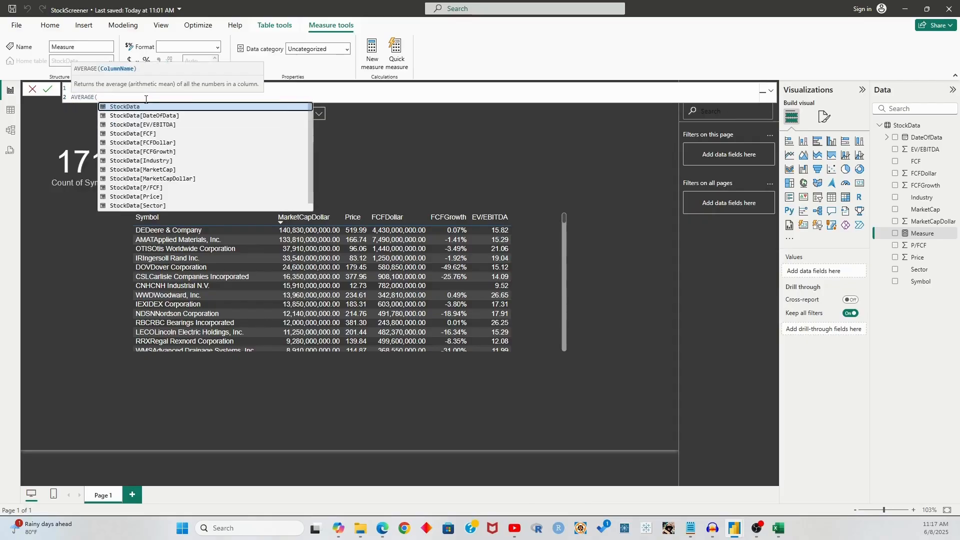
text(StockData[P/F)
key(Tab)
text())
key(Return)
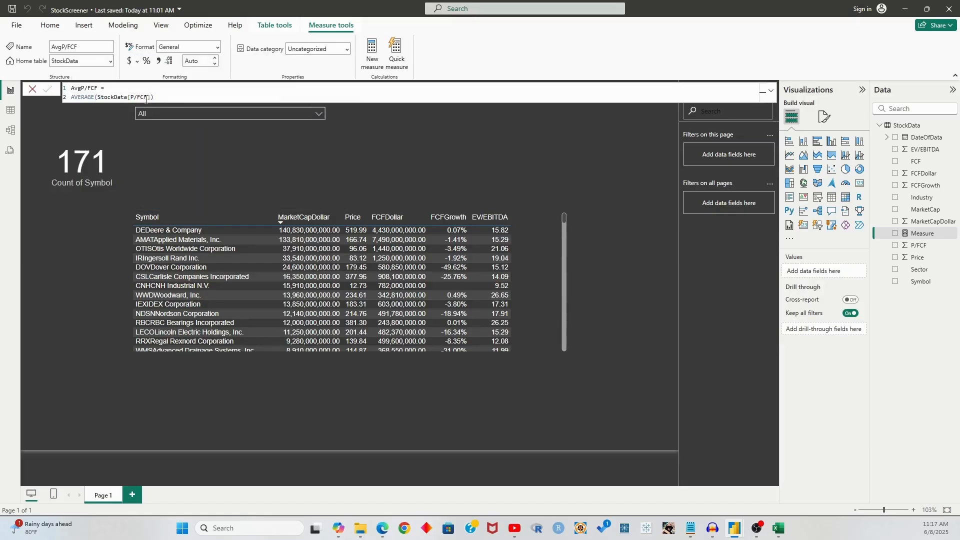
click(33, 90)
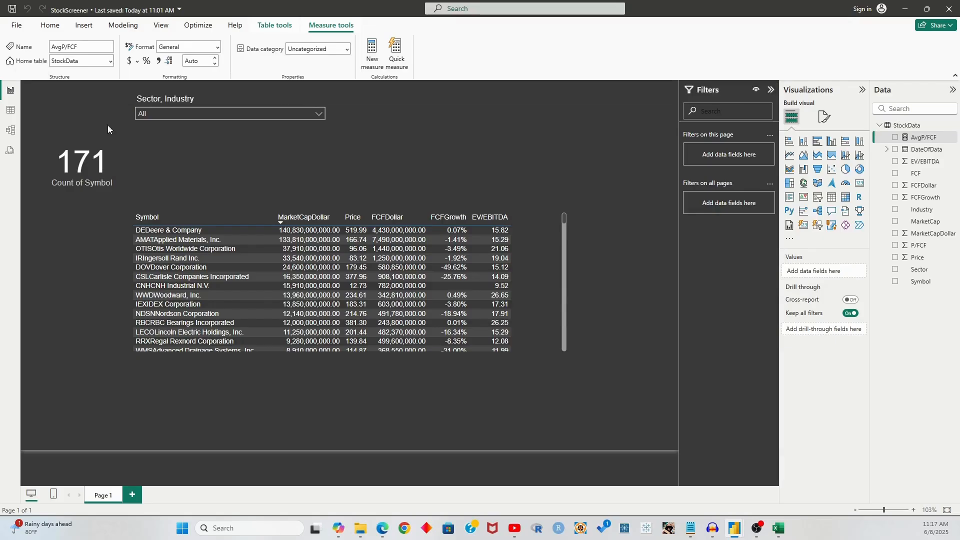
Insert a card showing AvgP/FCF (25.39) and shrink it to sit beside the count card
click(858, 185)
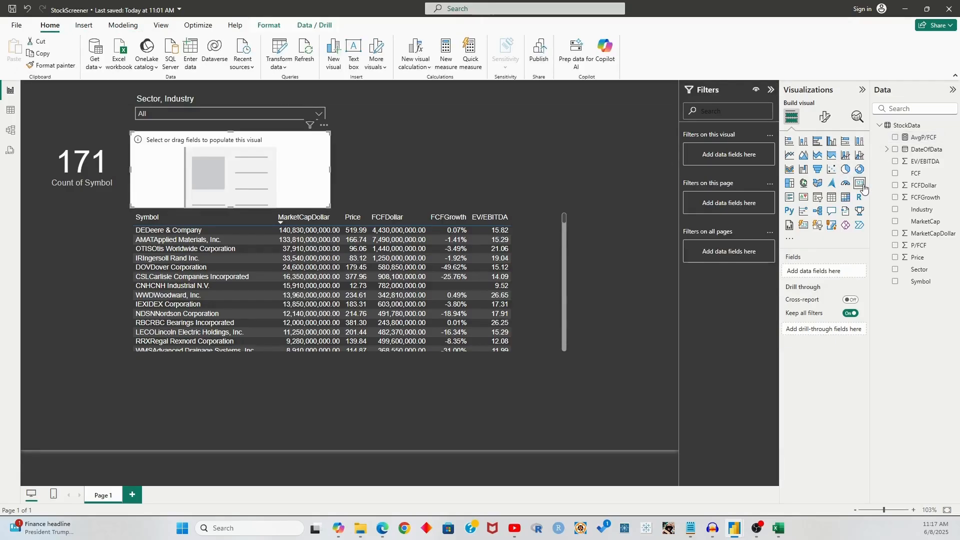
drag(934, 140, 820, 270)
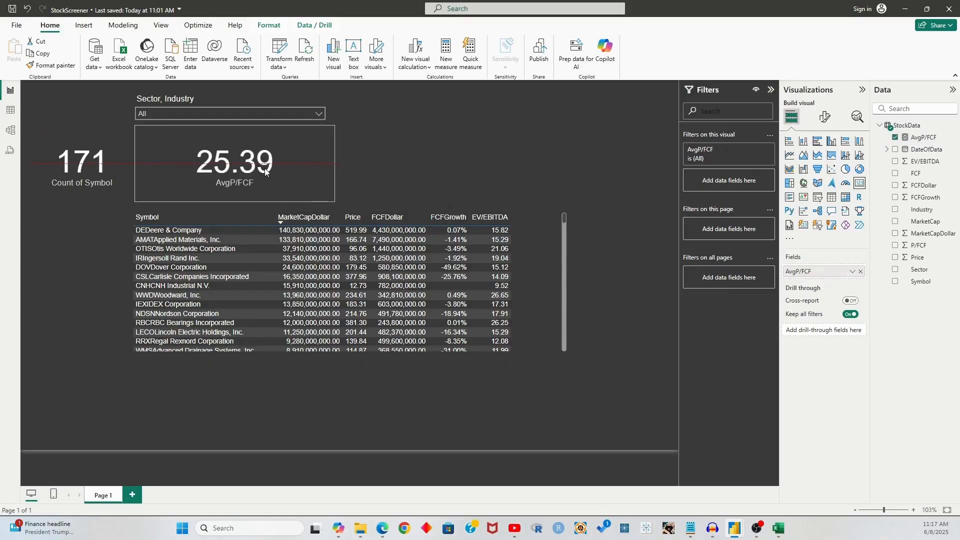
drag(232, 206, 230, 195)
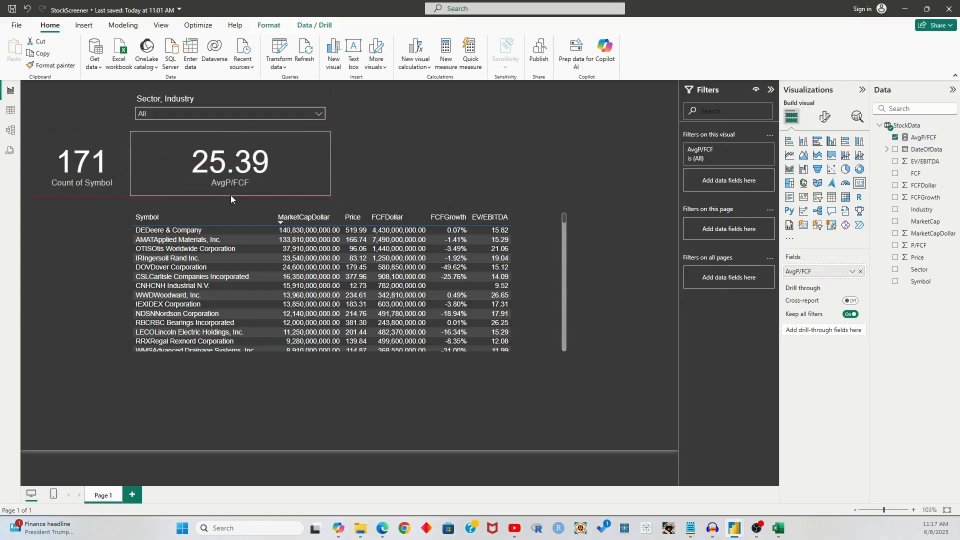
drag(330, 164, 234, 166)
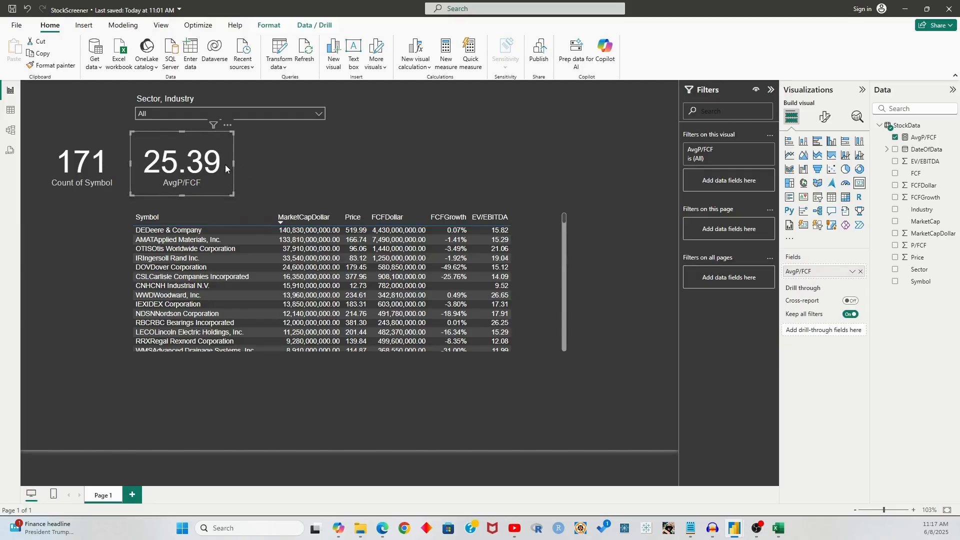
Move the Sector, Industry dropdown slicer to the top right of the page
click(278, 115)
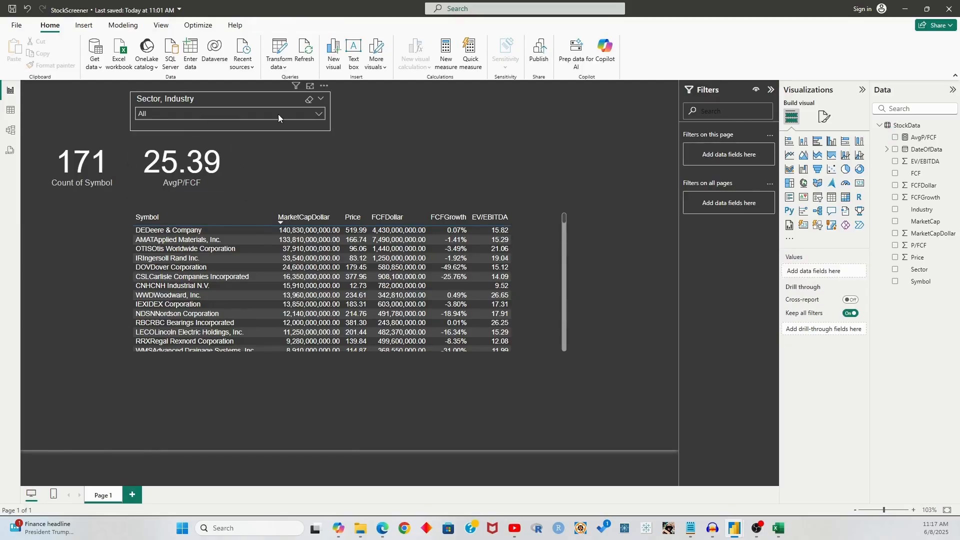
click(278, 114)
drag(232, 100, 557, 100)
Test Building products, Electrical products and Industrial conglomerates in the slicer, then reset it to All
click(564, 113)
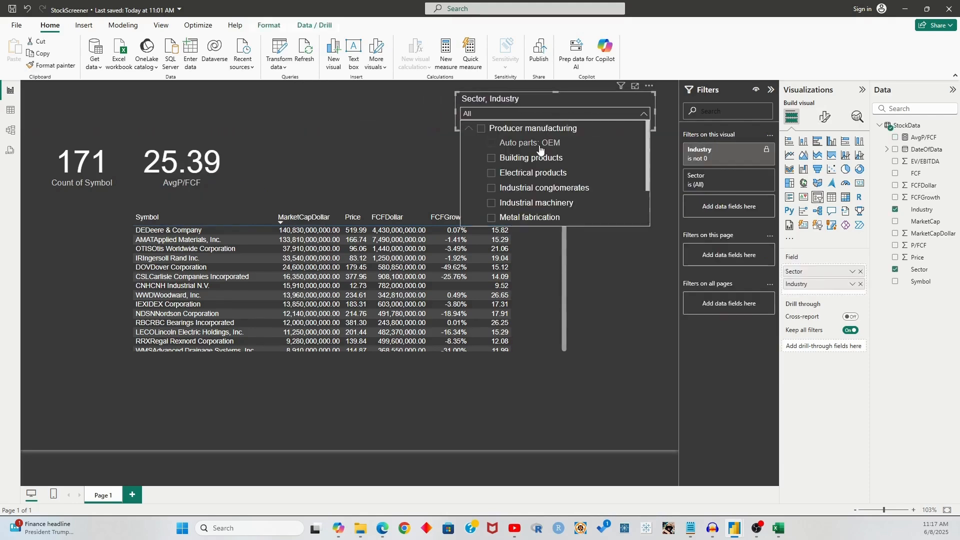
click(544, 144)
click(539, 159)
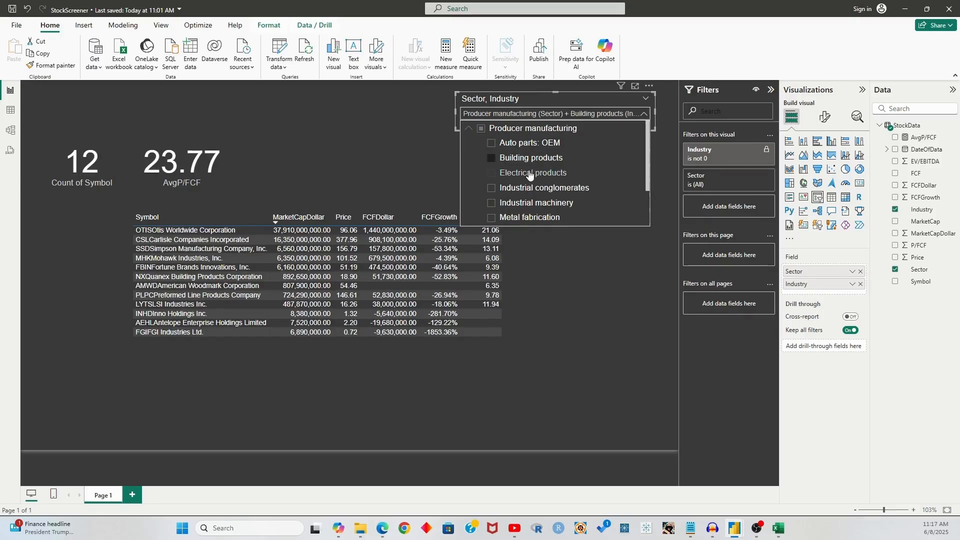
click(530, 173)
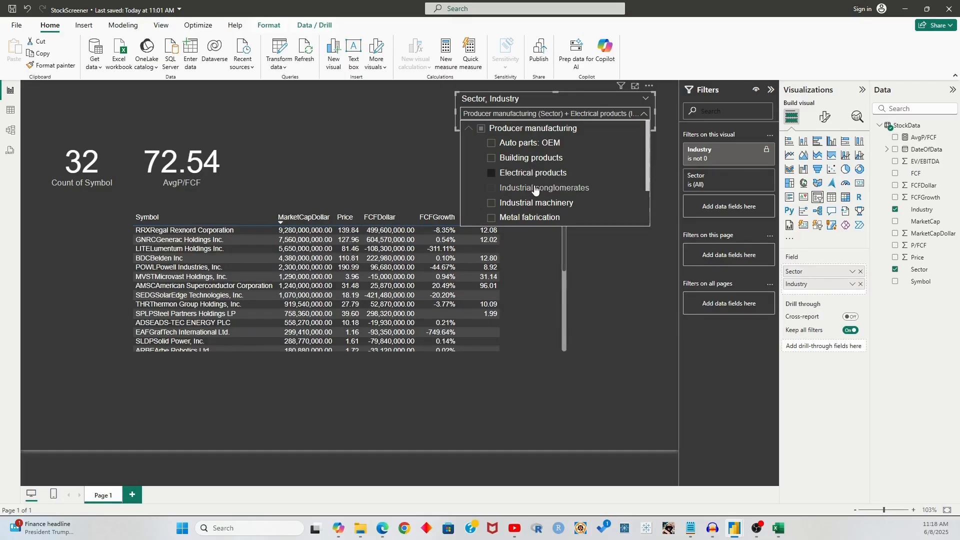
click(535, 189)
click(535, 189)
click(359, 134)
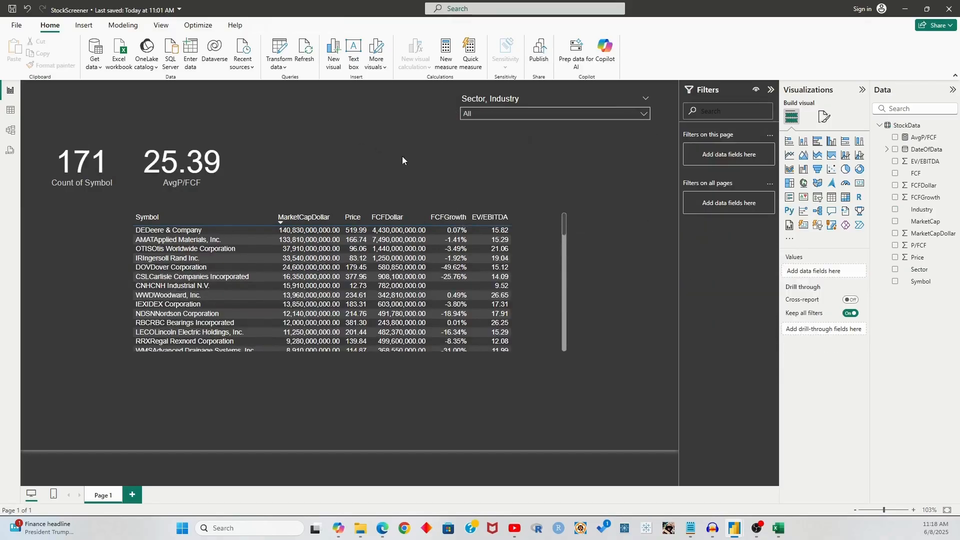
Add P/FCF as an unsummarized column before EV/EBITDA and widen the stock table
click(523, 211)
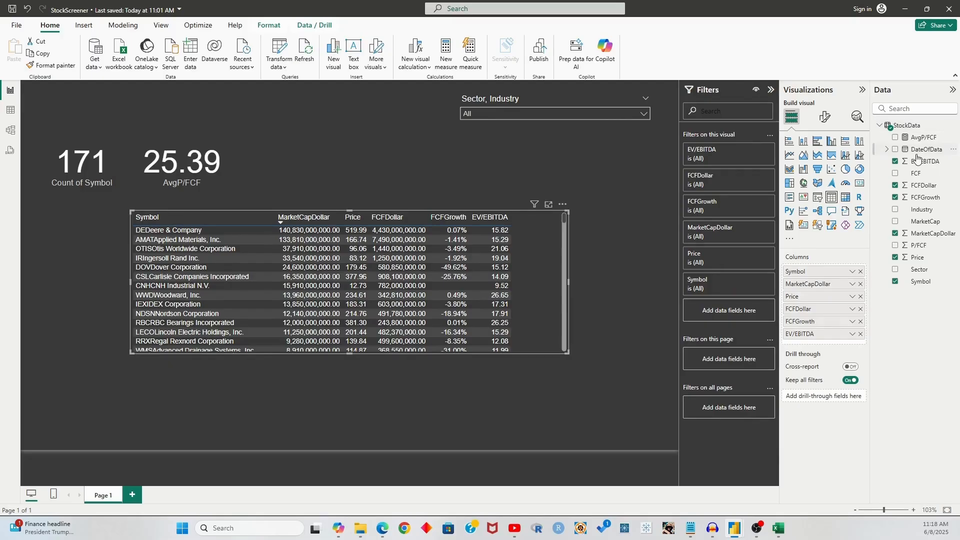
drag(920, 246, 830, 328)
drag(569, 283, 631, 278)
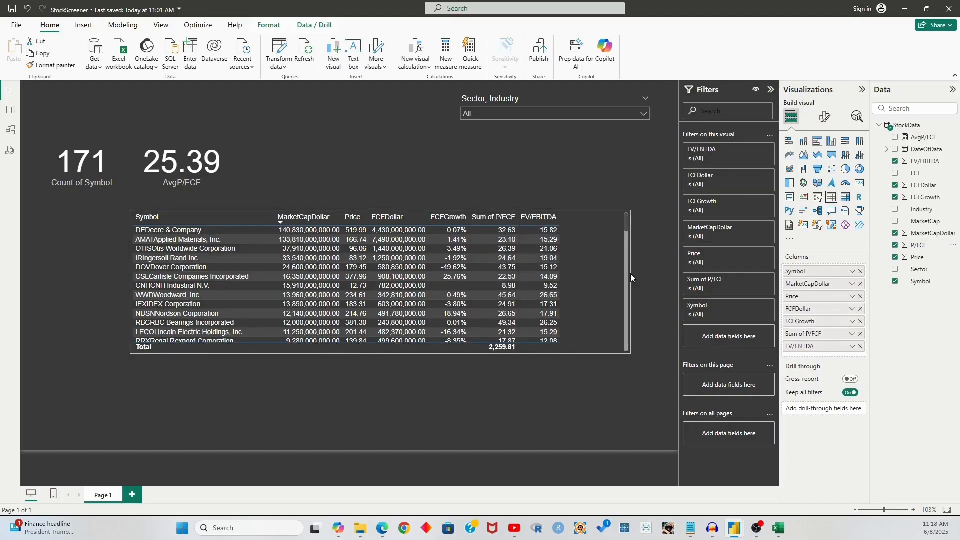
click(852, 334)
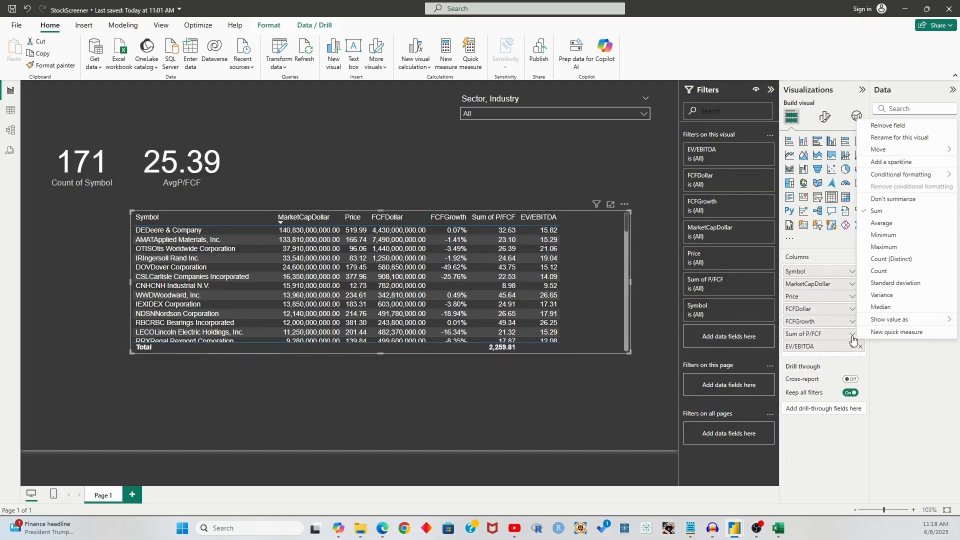
click(894, 199)
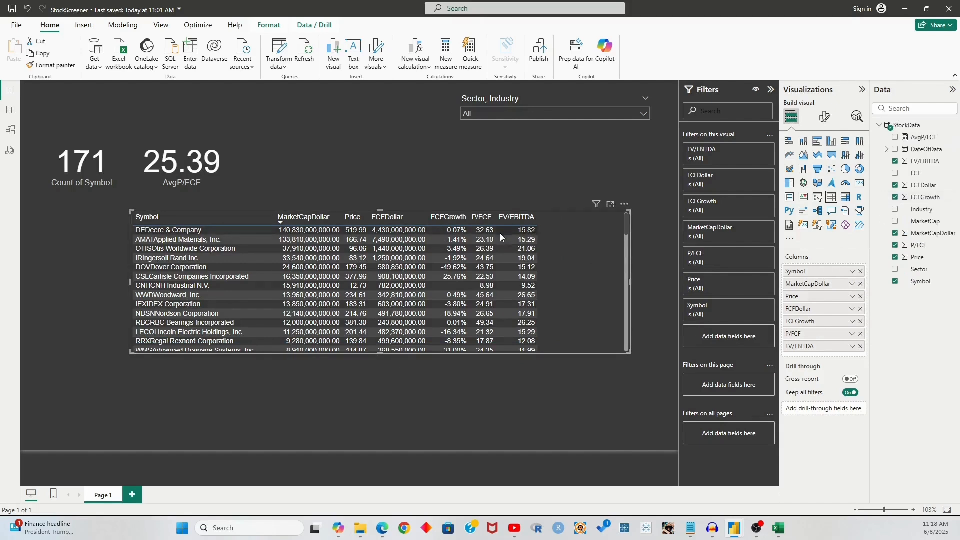
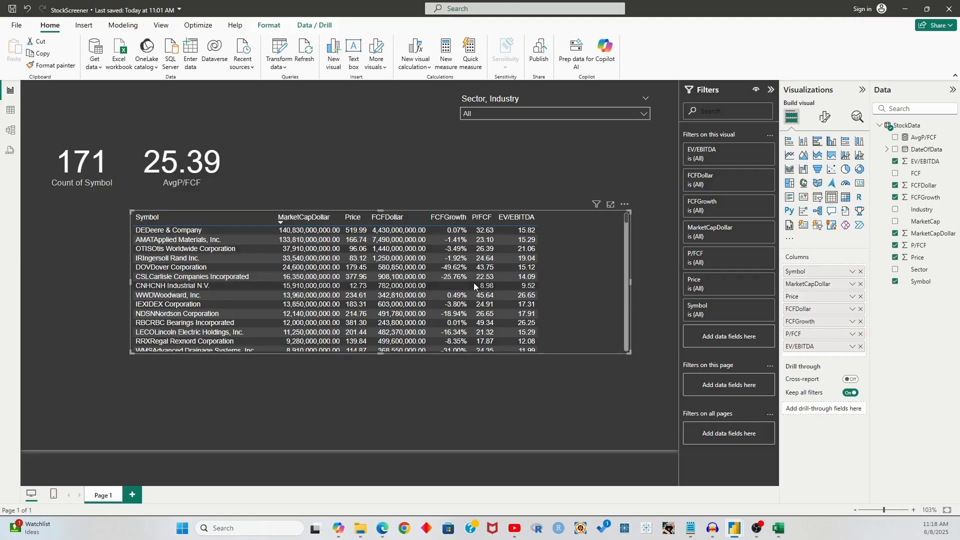
Copy the AvgP/FCF measure's DAX formula from the formula bar
scroll(492, 292, down, 5)
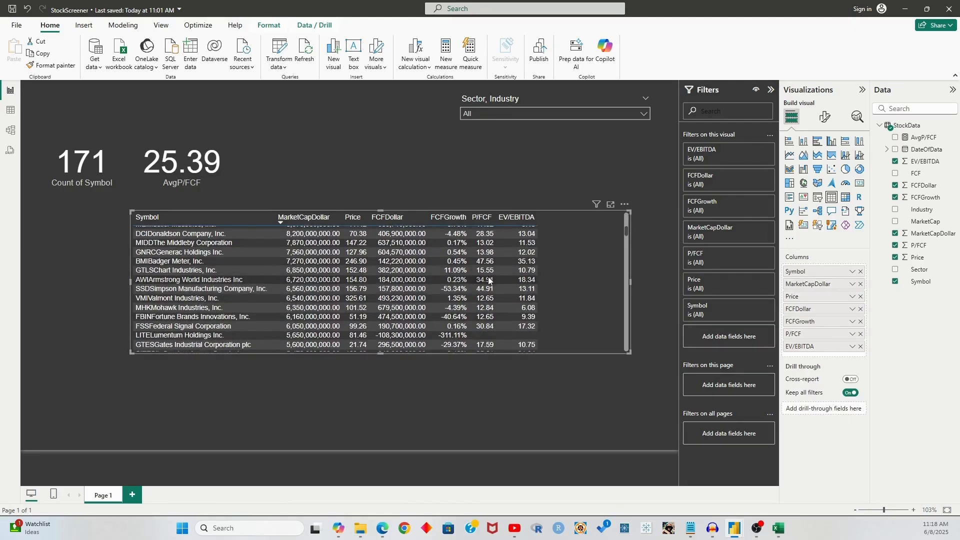
scroll(489, 281, up, 10)
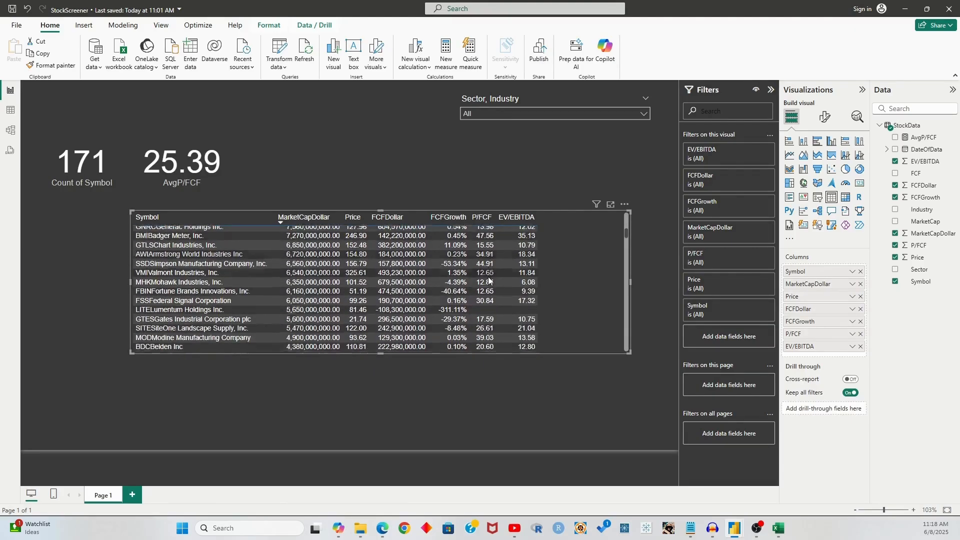
click(351, 179)
click(182, 161)
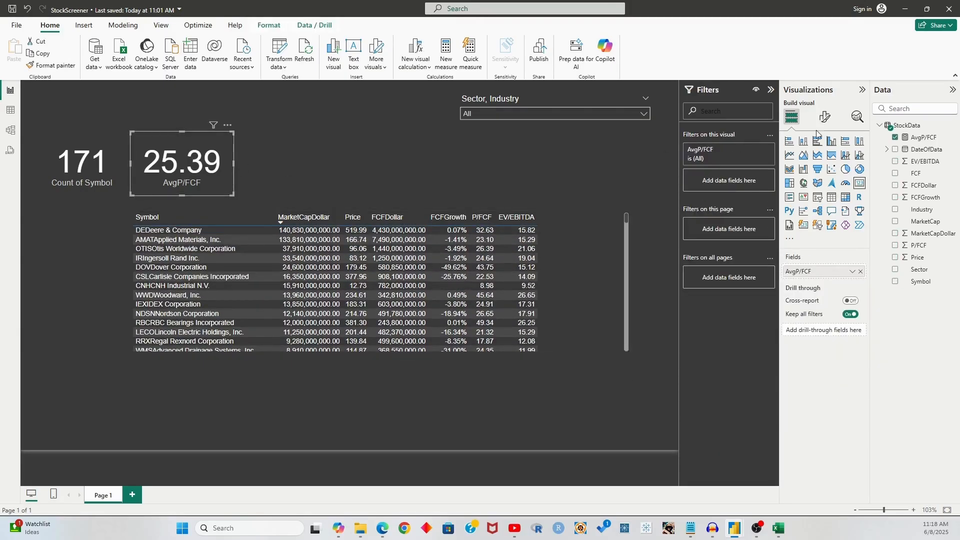
click(923, 137)
click(158, 88)
key(ctrl+a)
key(ctrl+c)
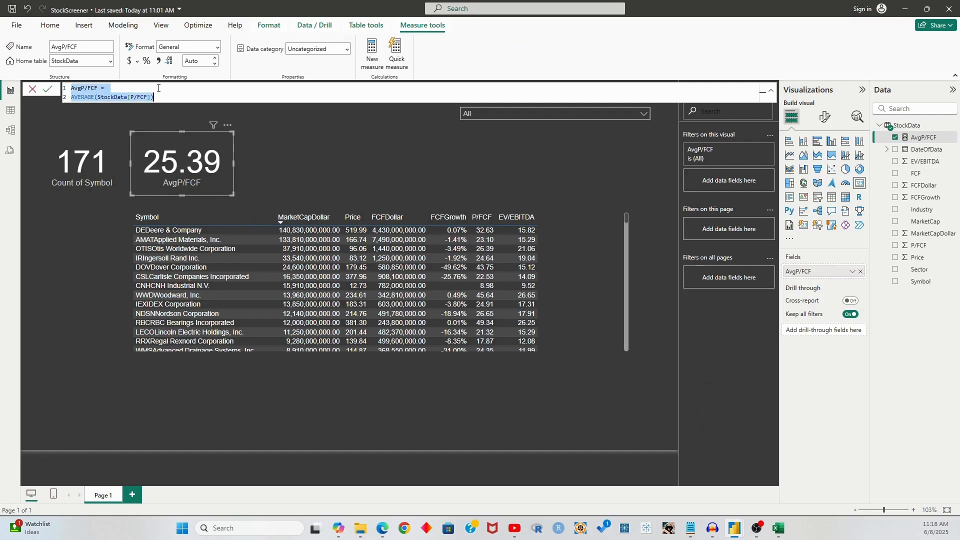
click(33, 90)
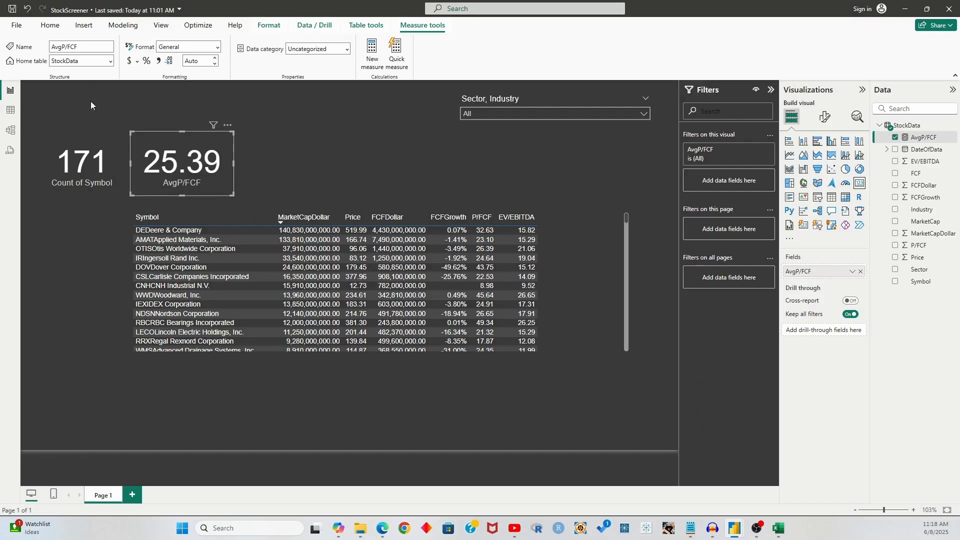
click(516, 160)
Create the AvgEV/EBITDA measure in StockData as AVERAGE(StockData[EV/EBITDA])
click(904, 126)
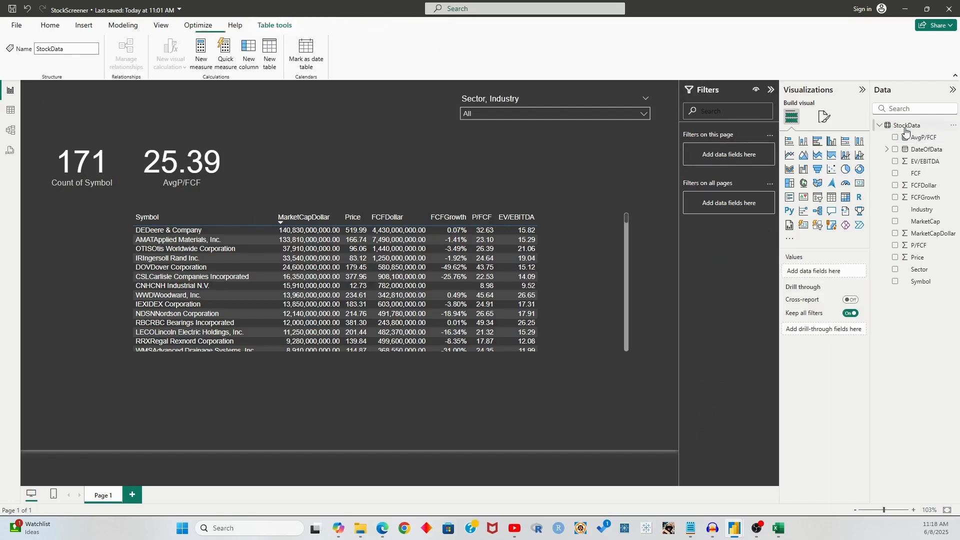
click(201, 52)
key(ctrl+v)
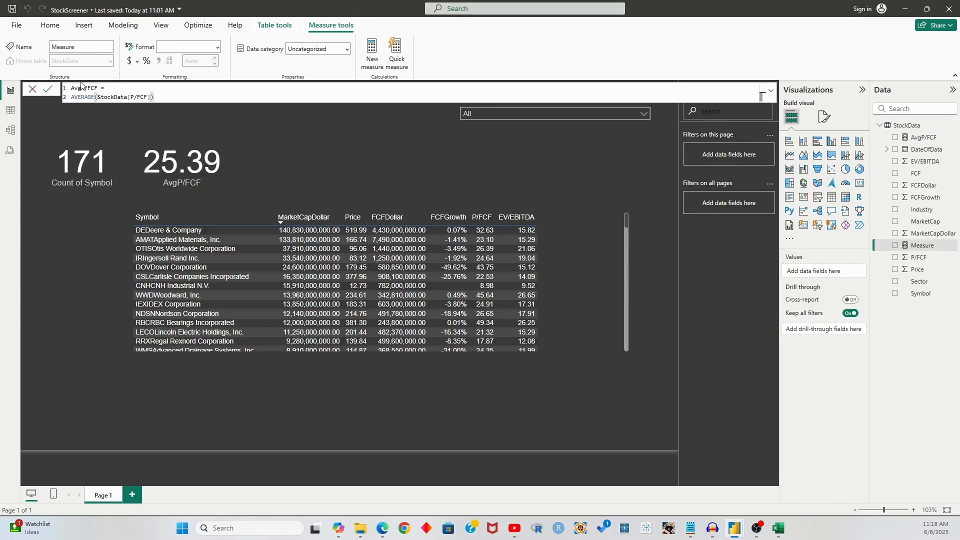
click(96, 87)
key(BackSpace)
text(EV)
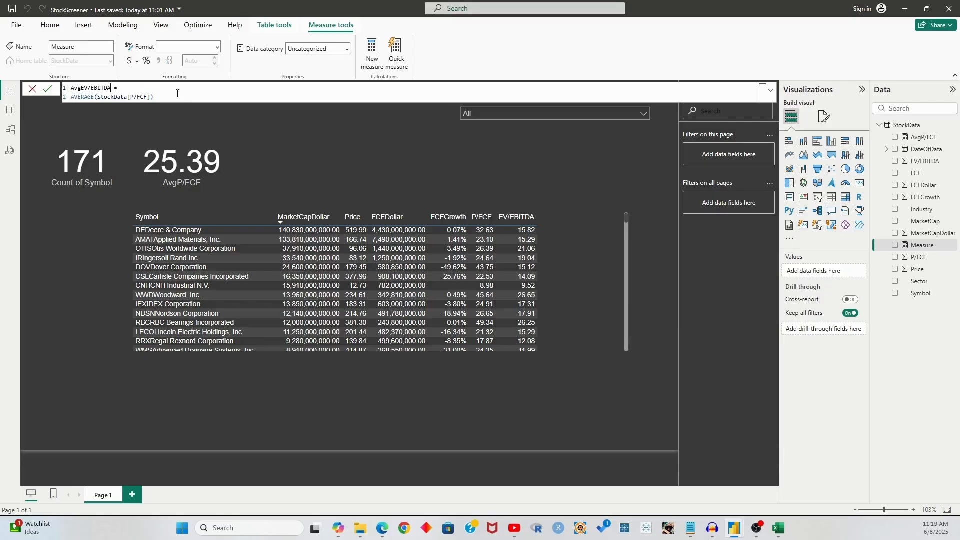
click(148, 97)
key(BackSpace)
key(BackSpace)
key(BackSpace)
key(BackSpace)
key(BackSpace)
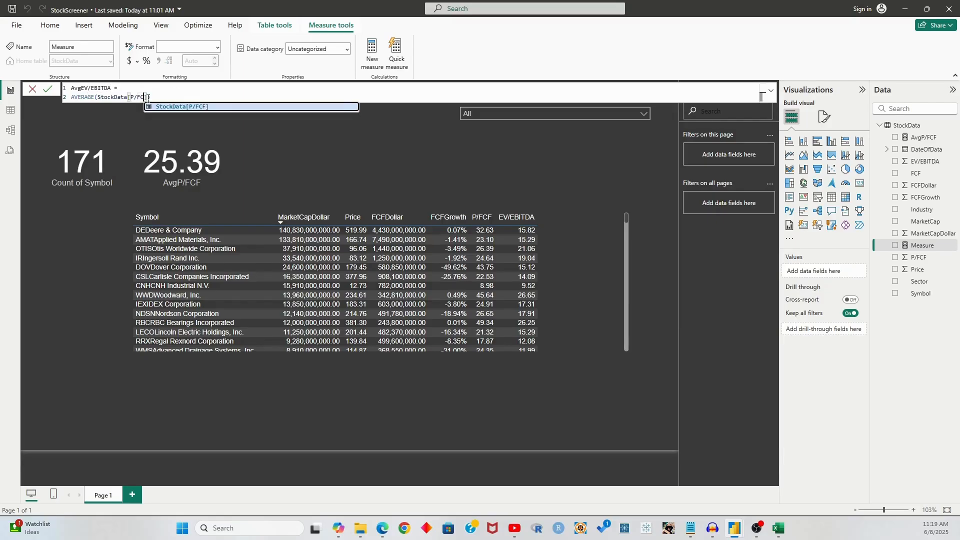
text(EV/EBITDA)
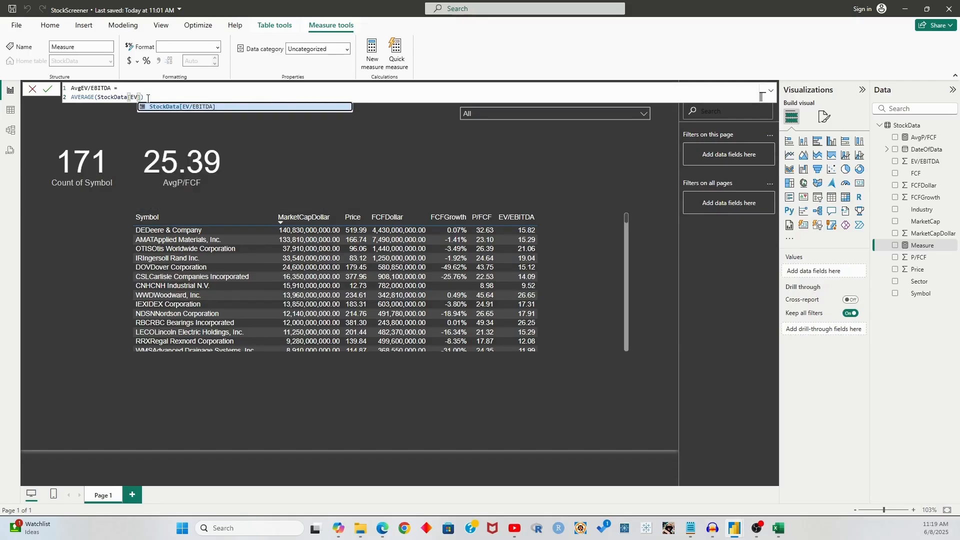
click(223, 98)
key(Return)
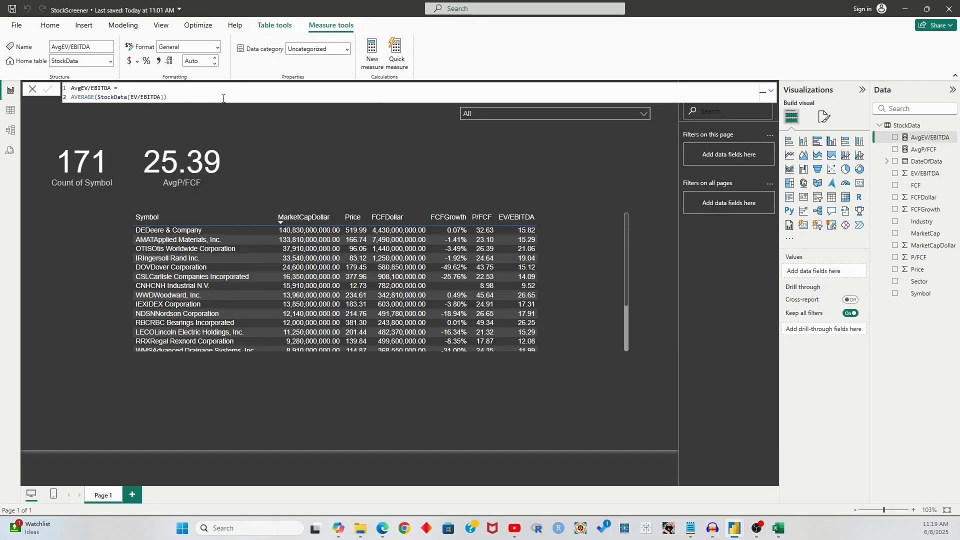
Duplicate the AvgP/FCF card and switch the copy to AvgEV/EBITDA, showing 59.82
click(223, 153)
key(ctrl+c)
key(ctrl+v)
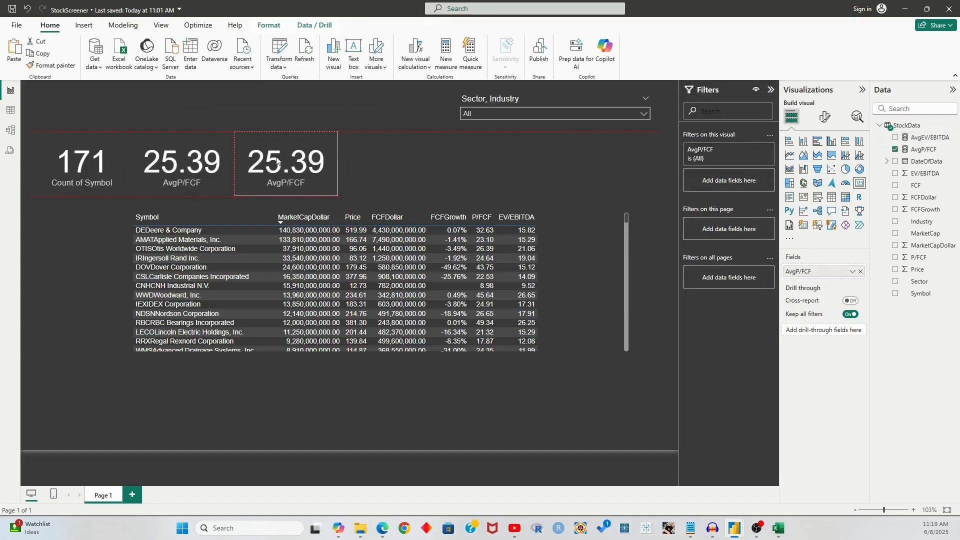
click(861, 271)
click(895, 137)
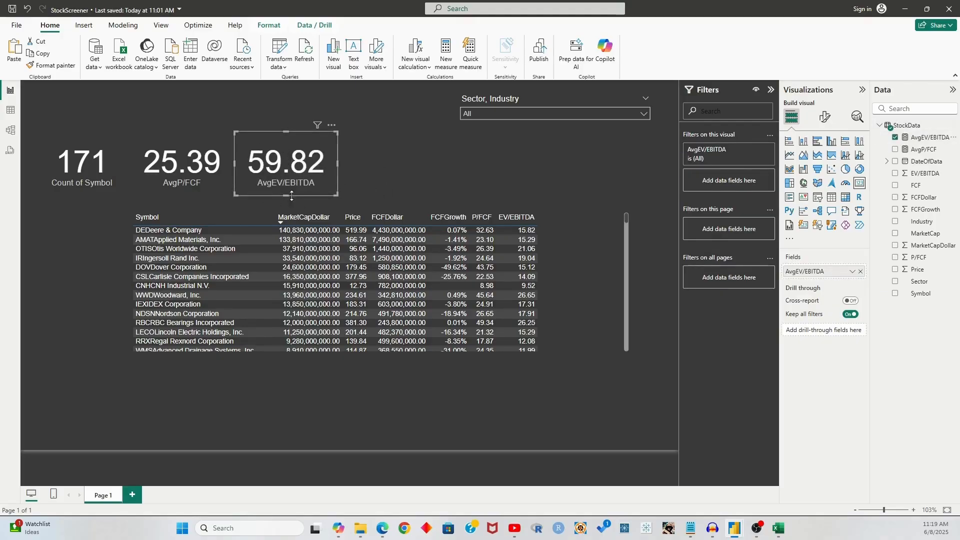
scroll(567, 278, down, 2)
scroll(567, 277, up, 1)
scroll(567, 276, down, 4)
scroll(567, 277, up, 4)
click(500, 175)
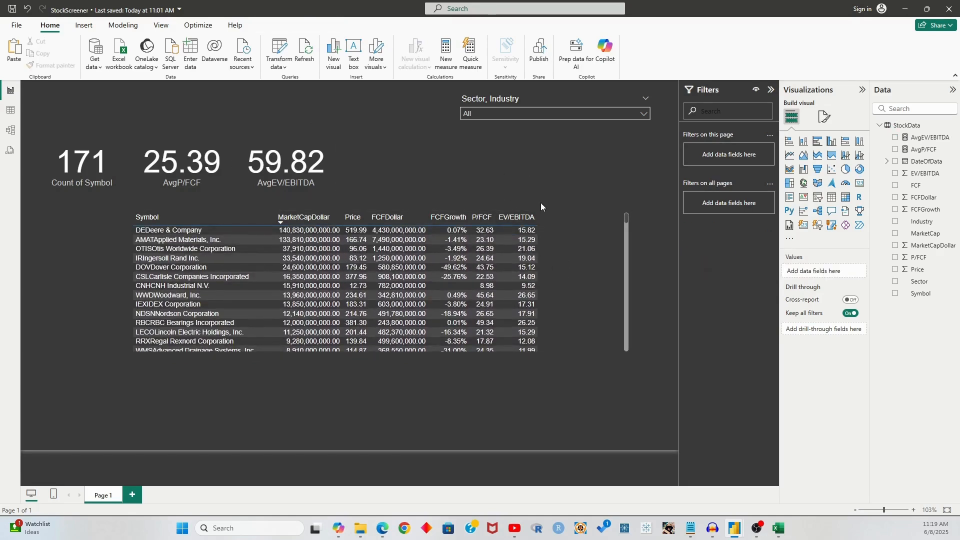
Sort the stock table by EV/EBITDA descending so 4,000.71 is on top
click(502, 223)
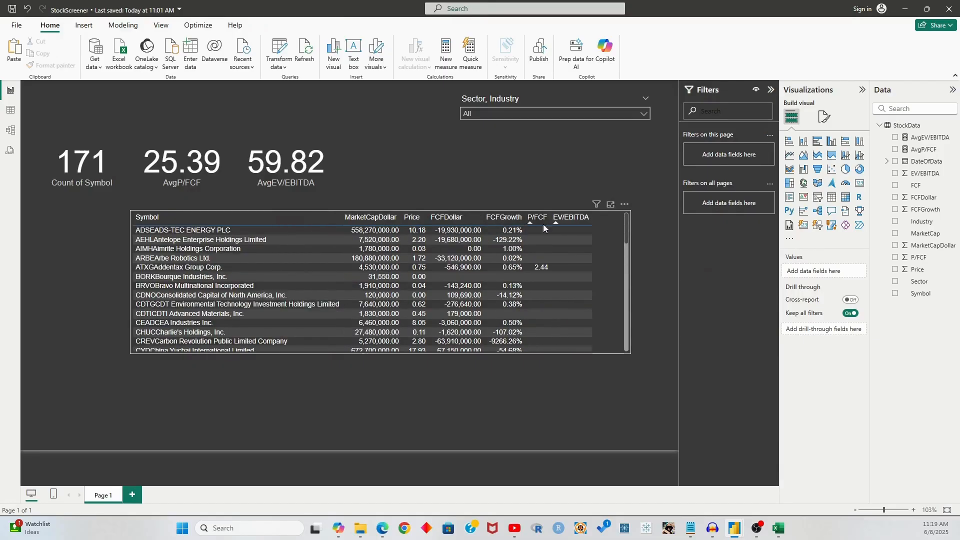
click(560, 223)
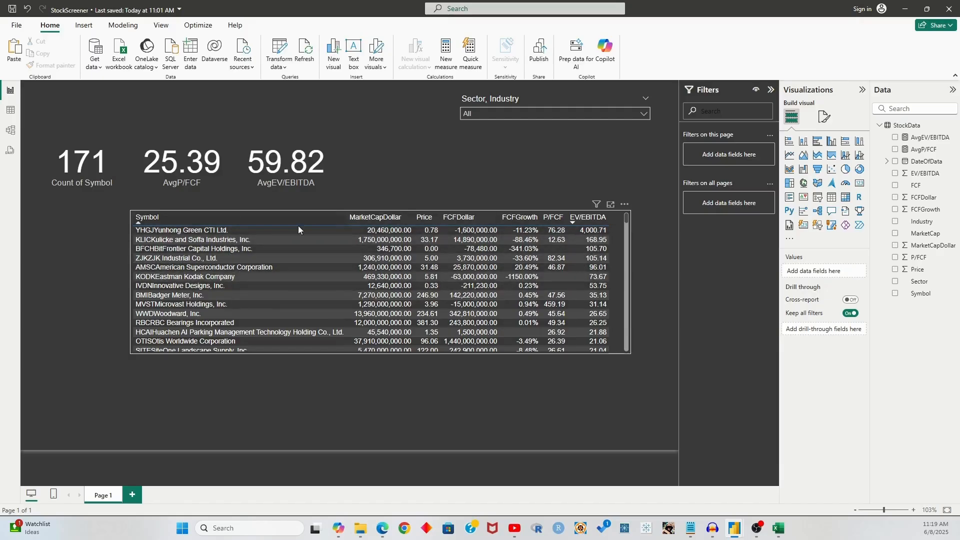
click(297, 167)
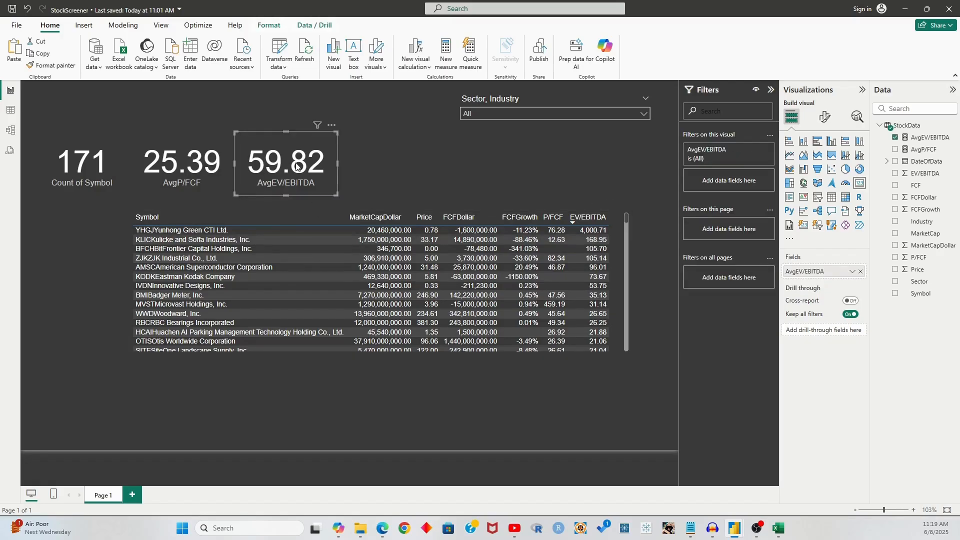
click(529, 115)
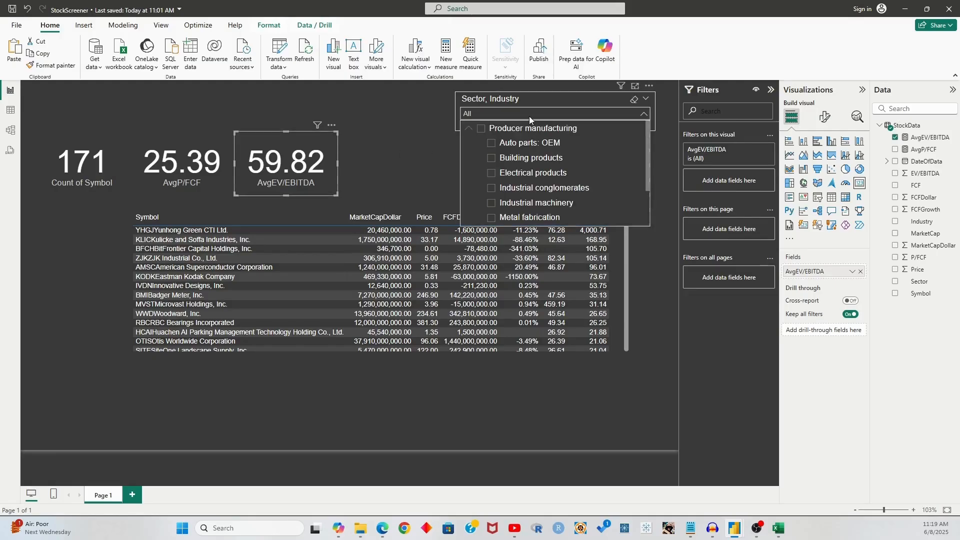
click(422, 125)
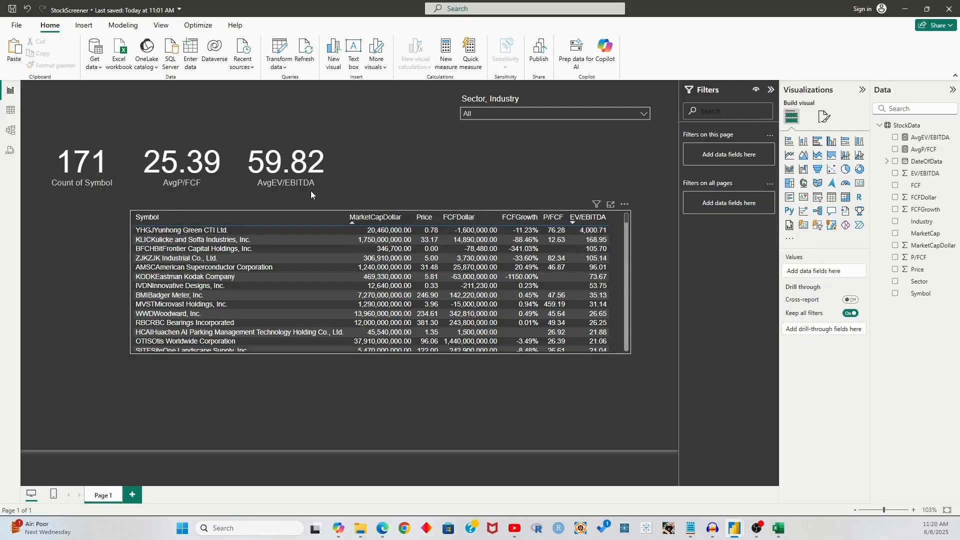
Filter the Sector, Industry slicer to Industrial machinery
click(286, 167)
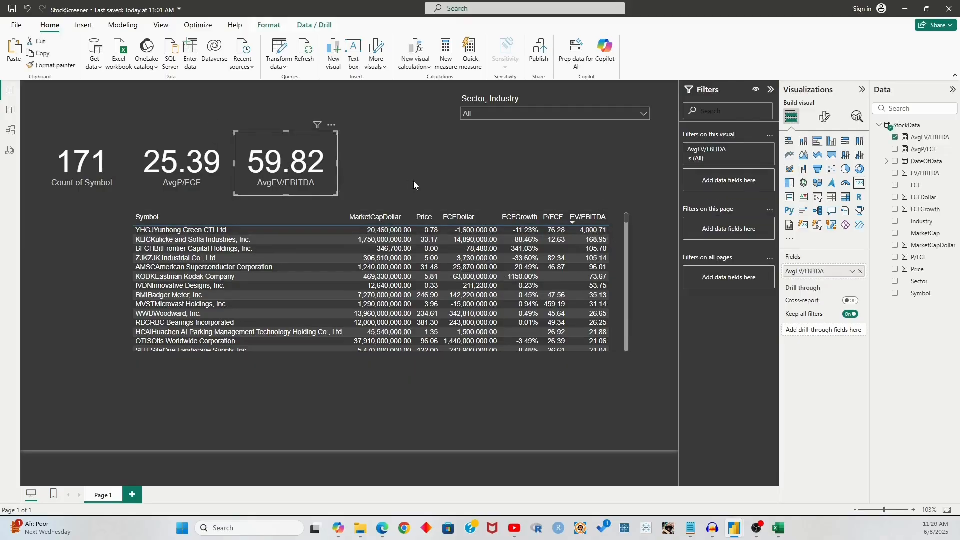
click(526, 113)
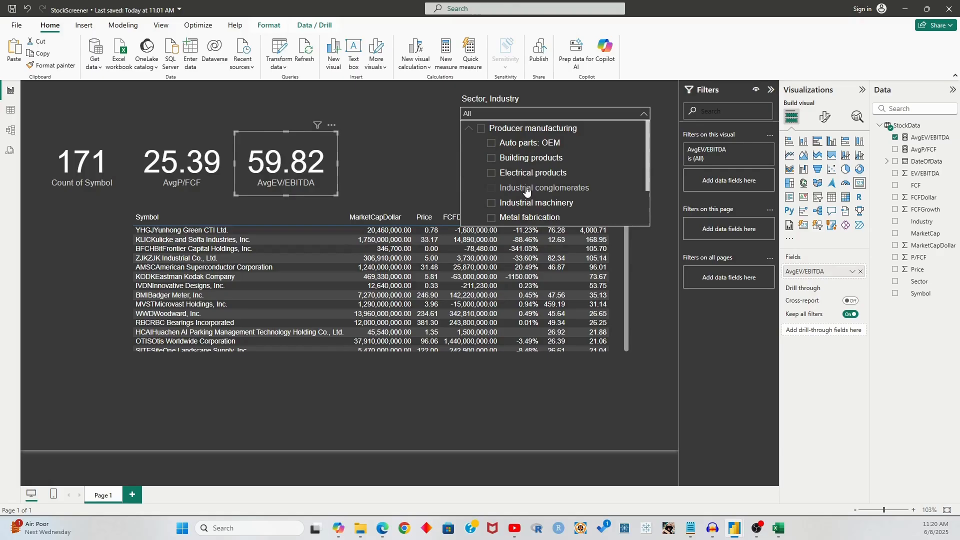
click(517, 205)
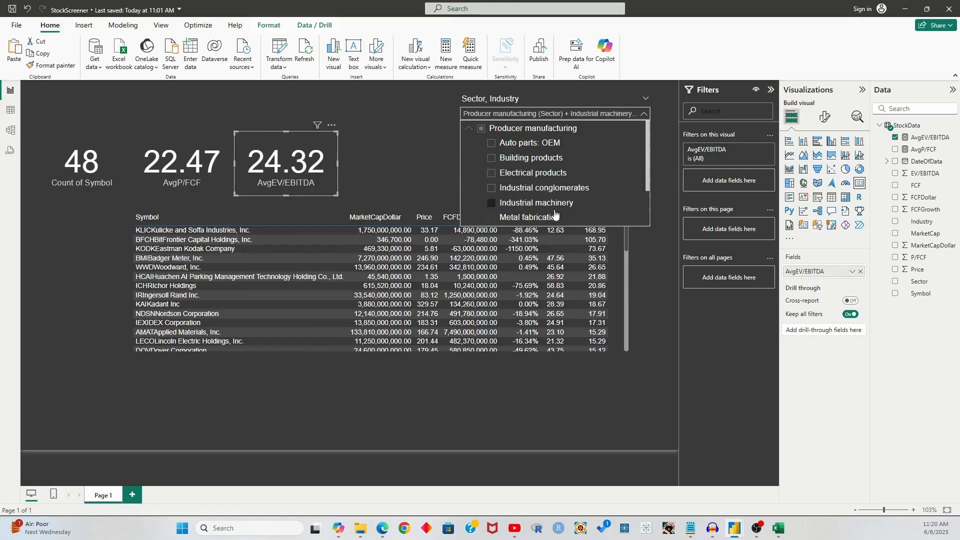
click(413, 164)
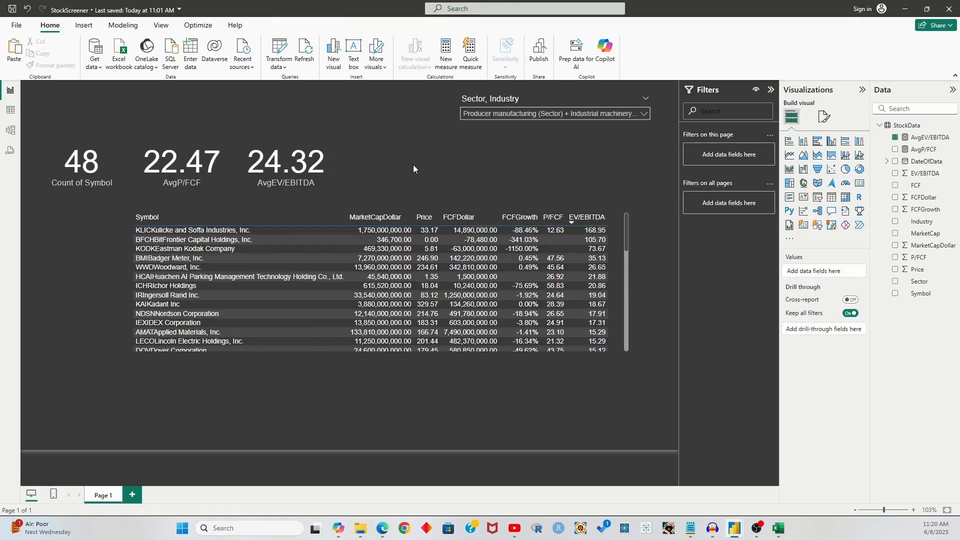
Select the AvgEV/EBITDA formula text and close the formula bar unchanged
click(169, 162)
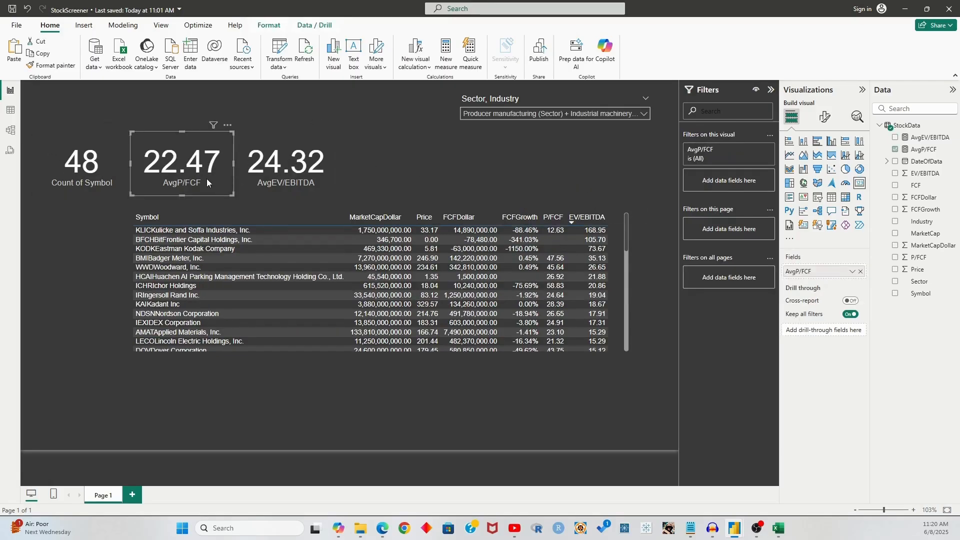
click(396, 157)
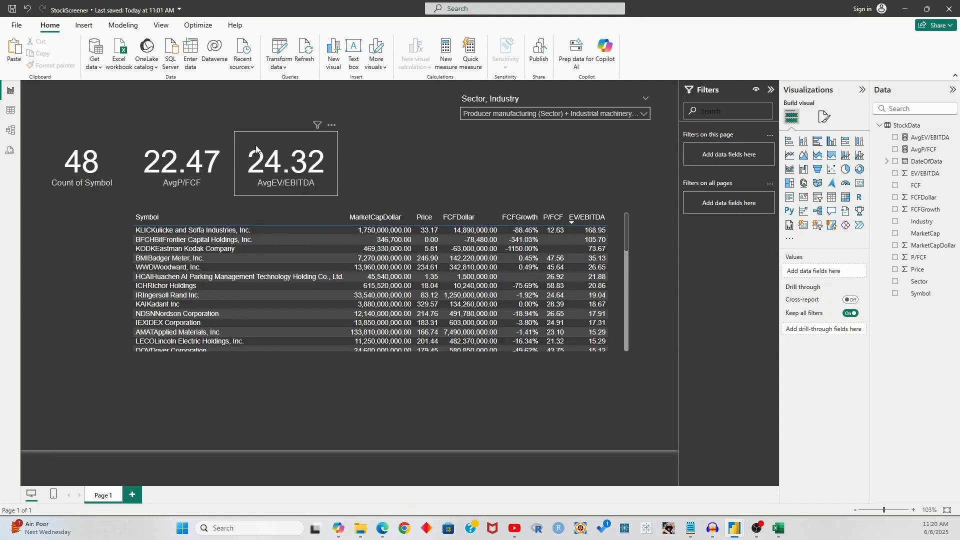
click(300, 165)
click(930, 138)
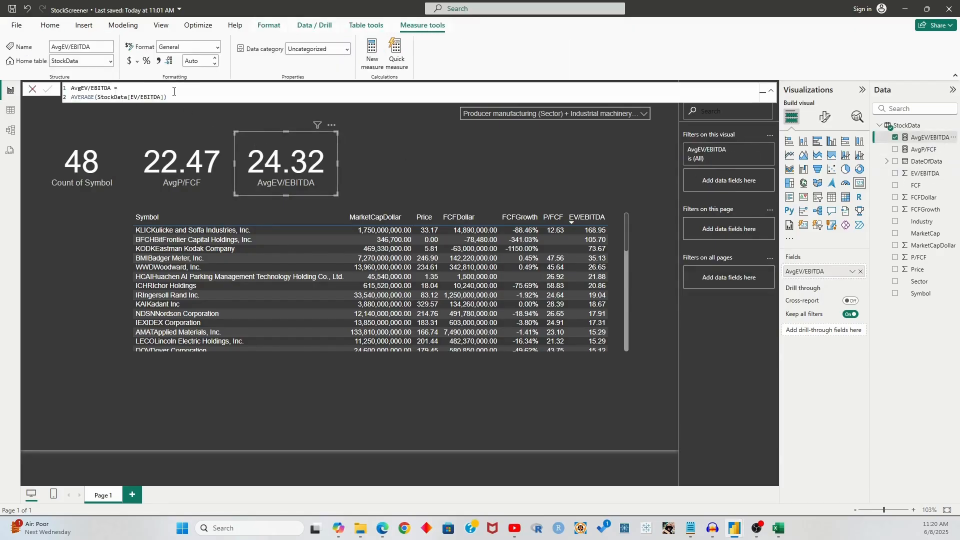
drag(177, 95, 70, 88)
key(ctrl+c)
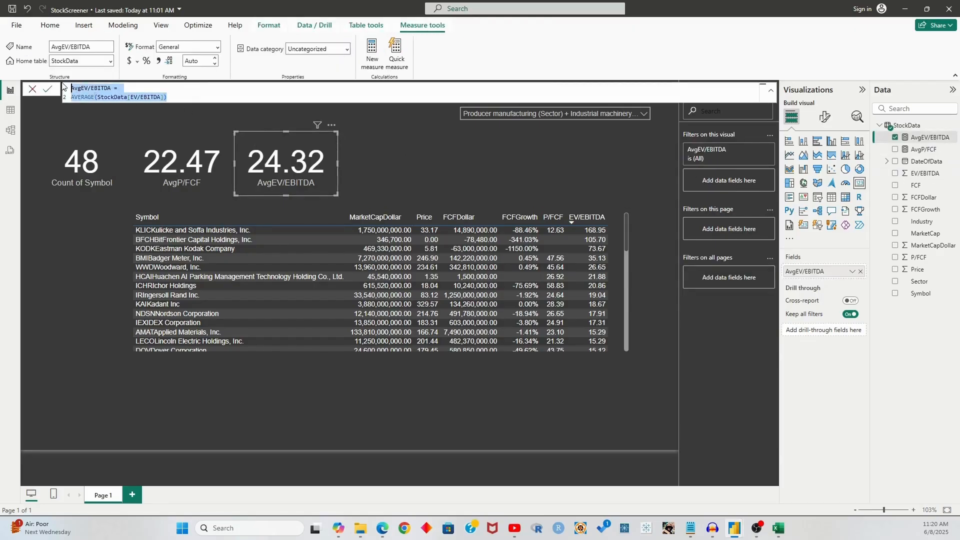
click(181, 96)
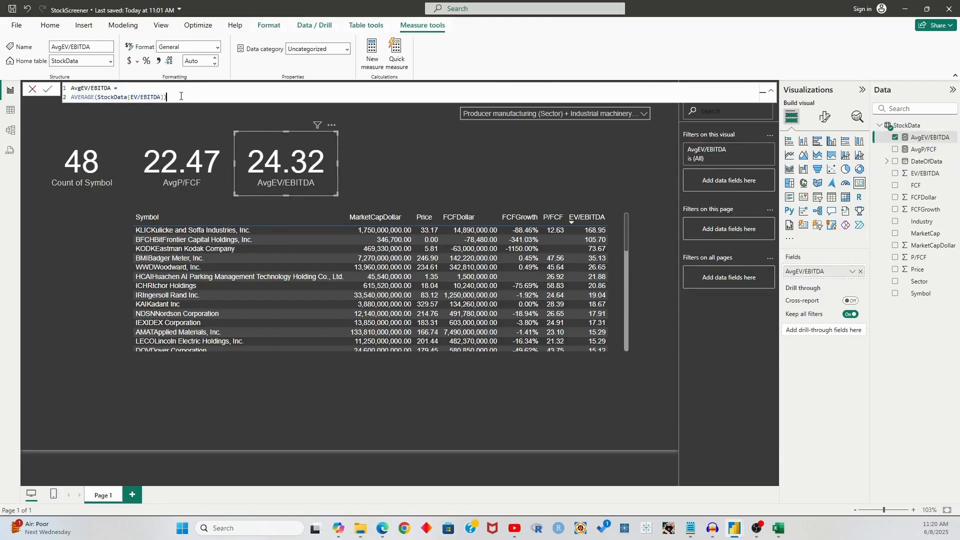
click(48, 90)
click(352, 157)
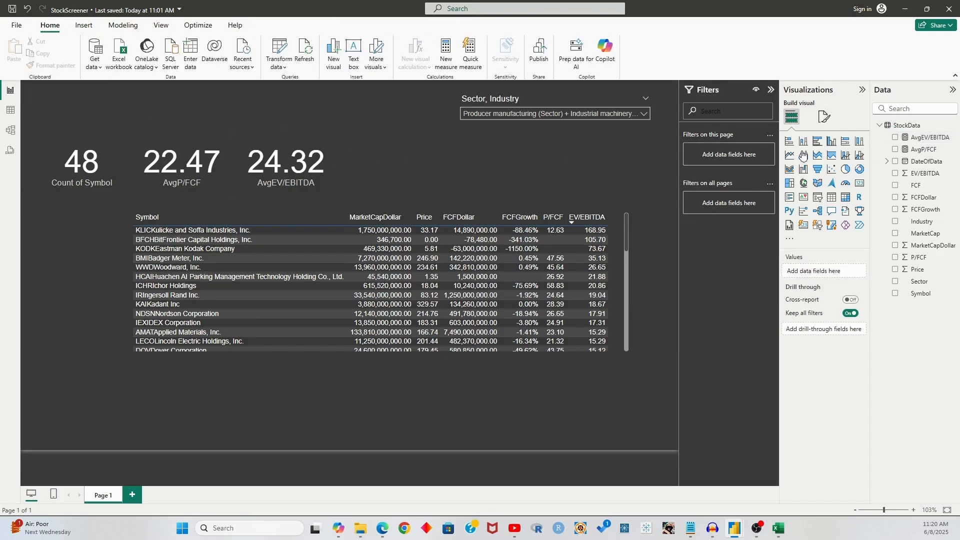
Create the AvgGrowthFCF measure as AVERAGE(StockData[FCFGrowth])
click(907, 125)
click(200, 54)
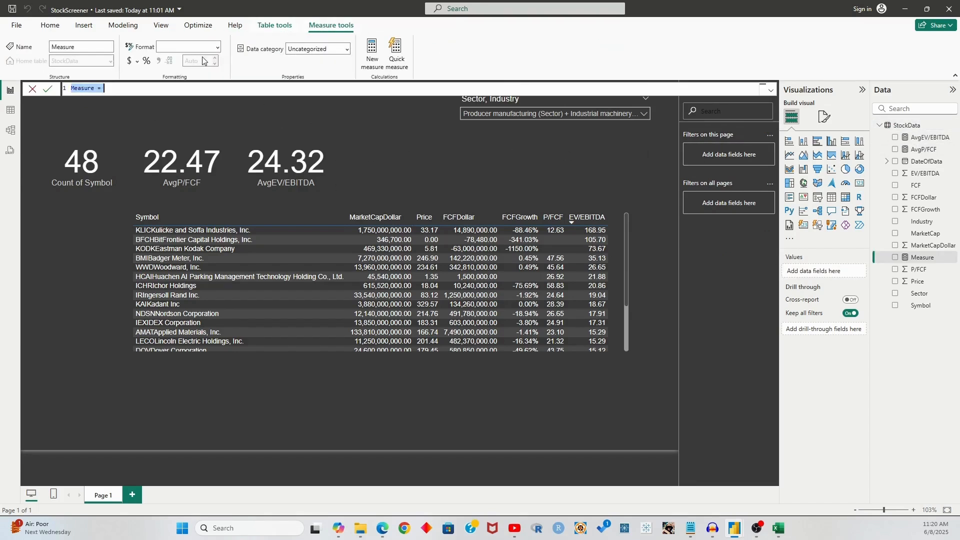
key(ctrl+v)
drag(110, 86, 83, 86)
key(BackSpace)
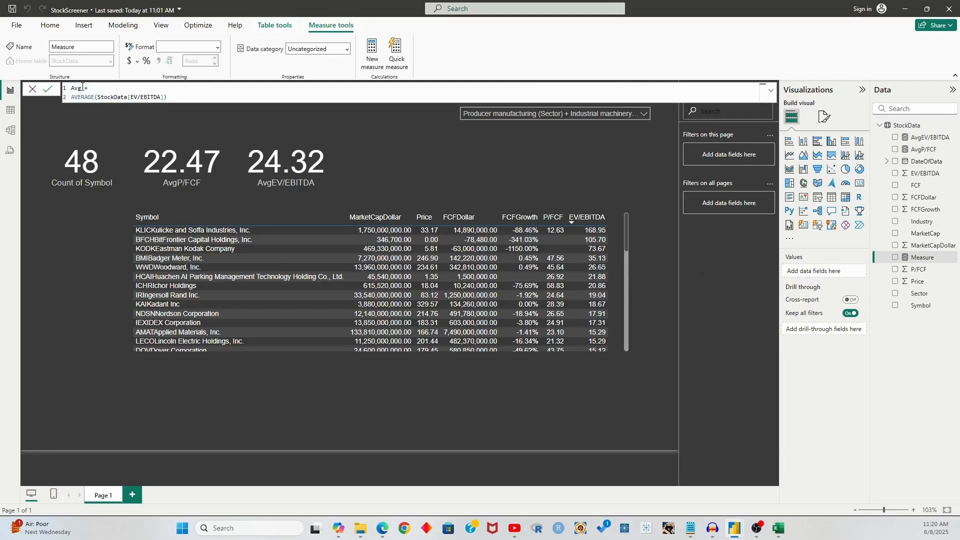
text(Growth)
drag(161, 98, 131, 97)
text(FCFGrowth)
key(Tab)
click(207, 94)
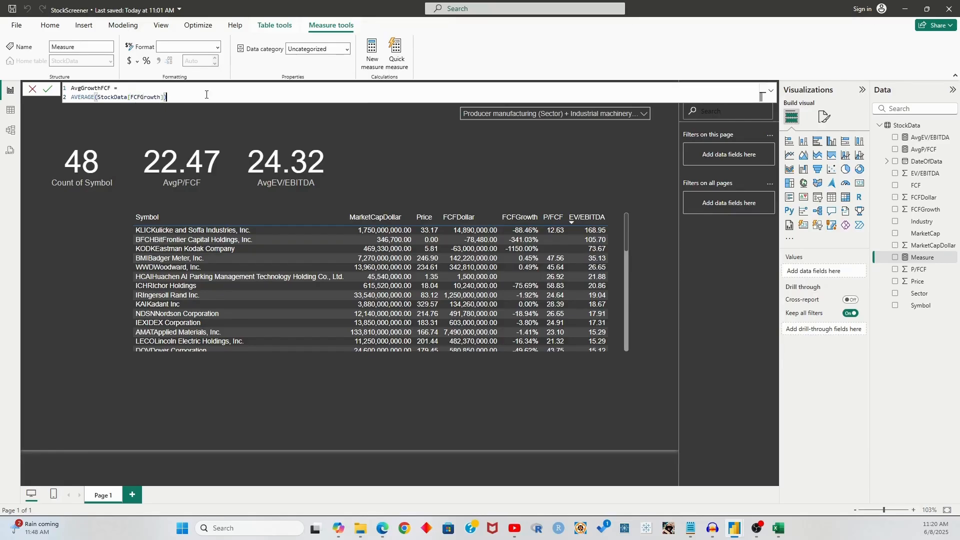
key(Return)
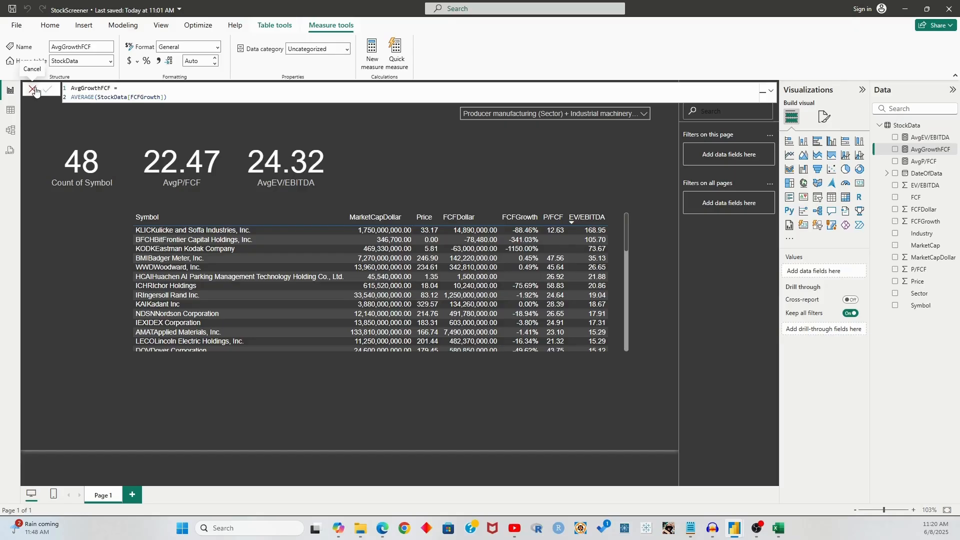
Shift the AvgEV/EBITDA card right, duplicate it, and switch the copy to AvgGrowthFCF
click(328, 176)
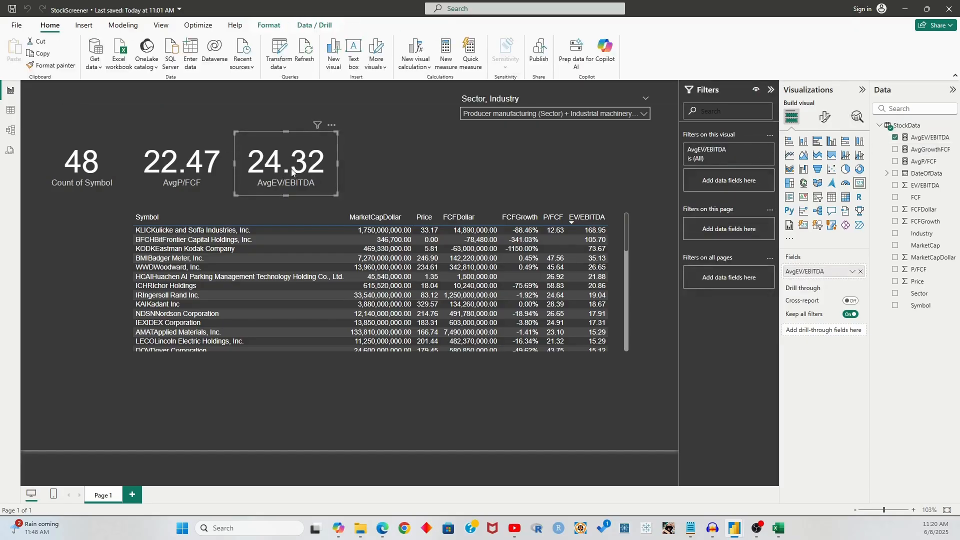
drag(277, 173, 425, 169)
key(ctrl+c)
key(ctrl+v)
drag(279, 172, 280, 158)
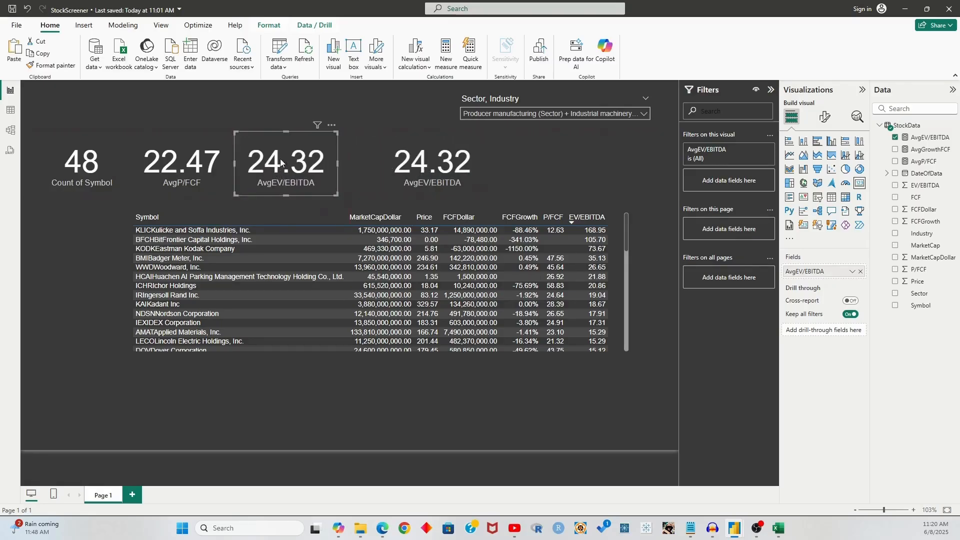
click(897, 138)
drag(926, 156, 844, 273)
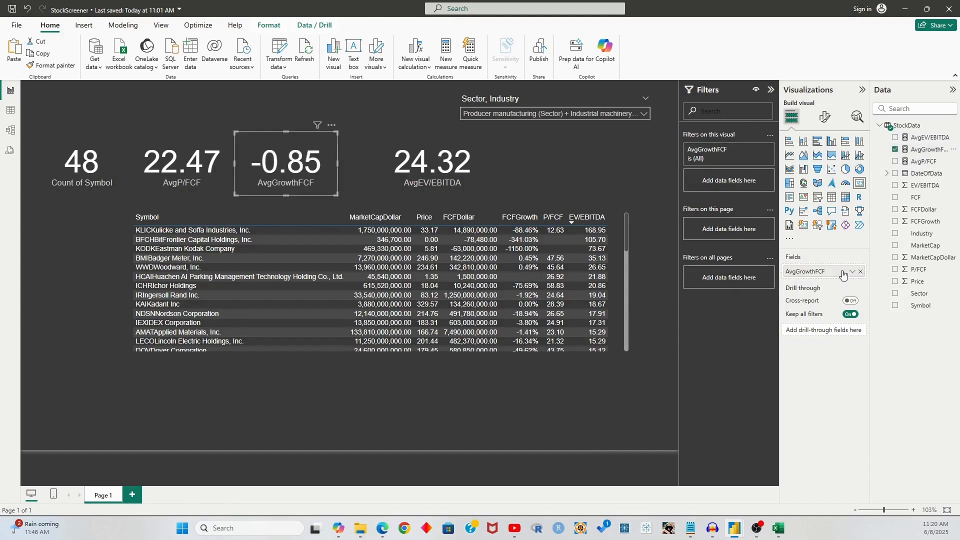
Format AvgGrowthFCF as a percentage with 1 decimal place, showing -84.8%
click(930, 150)
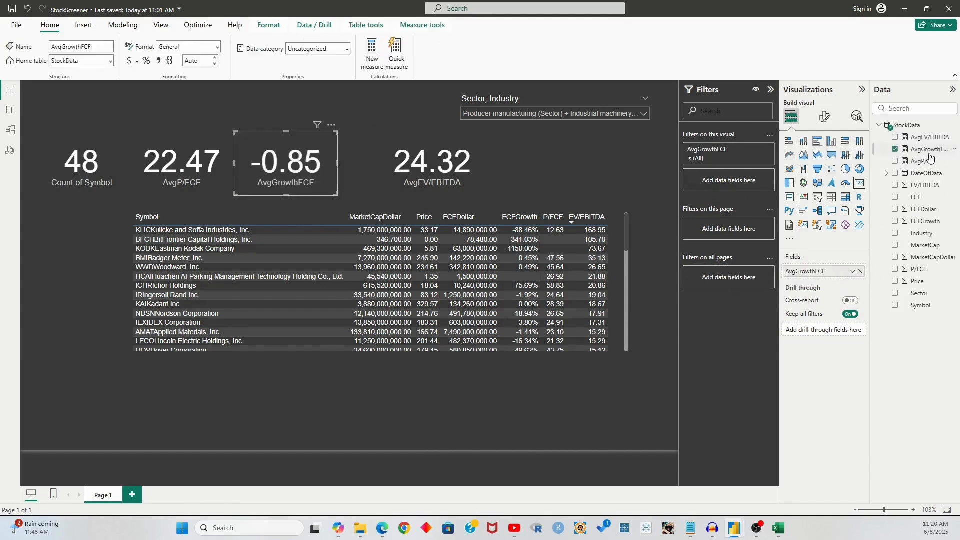
click(146, 61)
click(195, 61)
key(Return)
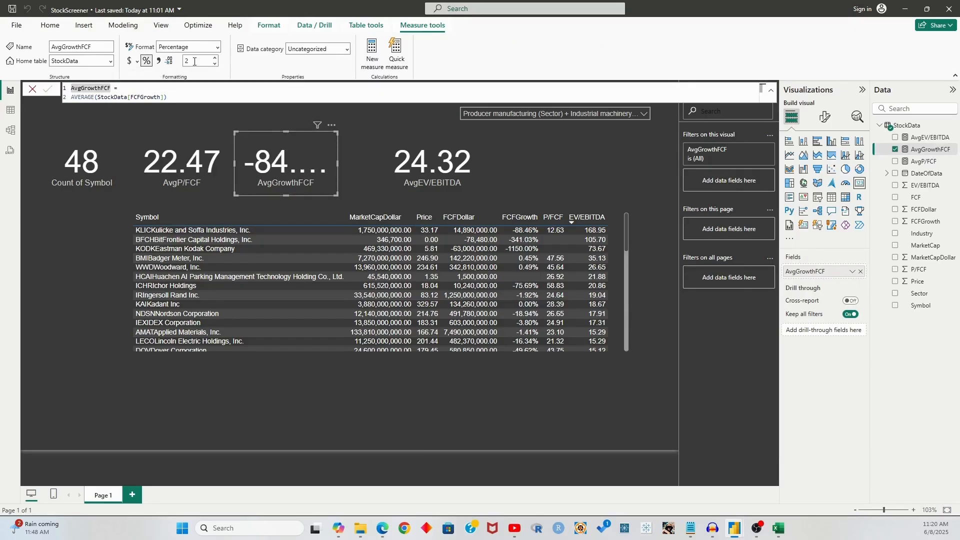
key(BackSpace)
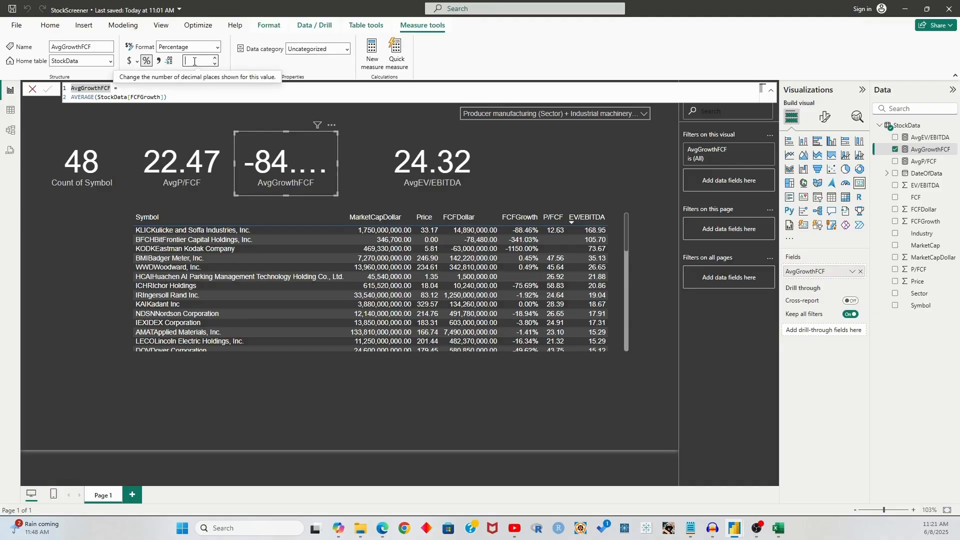
text(1)
key(Return)
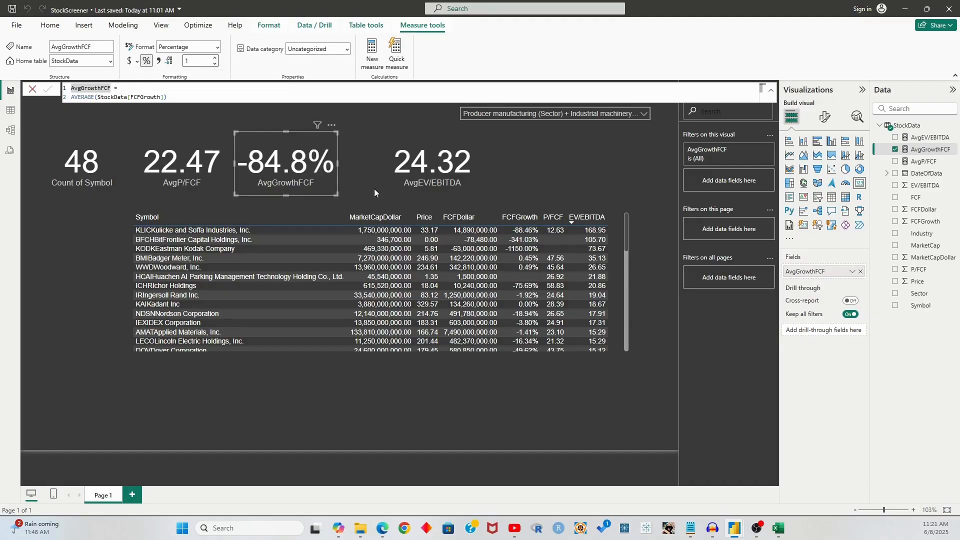
Move the AvgEV/EBITDA card left beside the AvgGrowthFCF card
click(407, 163)
drag(463, 161, 384, 169)
click(531, 176)
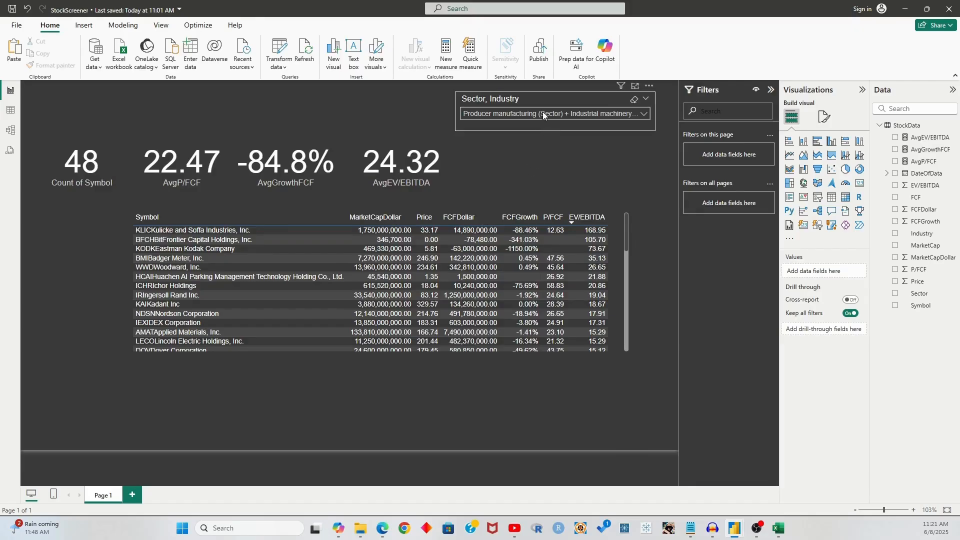
scroll(557, 271, down, 10)
scroll(554, 268, up, 10)
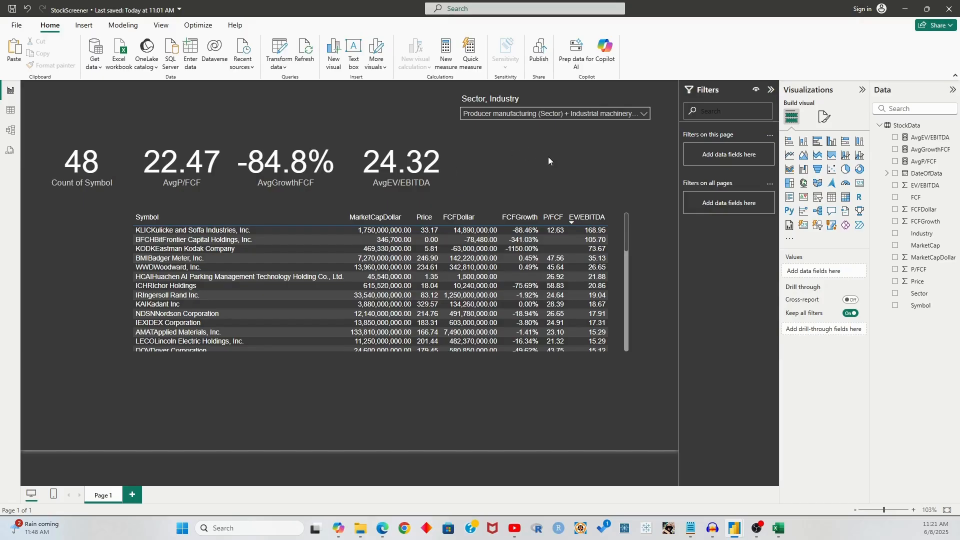
Insert a text box reading 'Industry Metrics' at font size 20
click(83, 25)
click(310, 52)
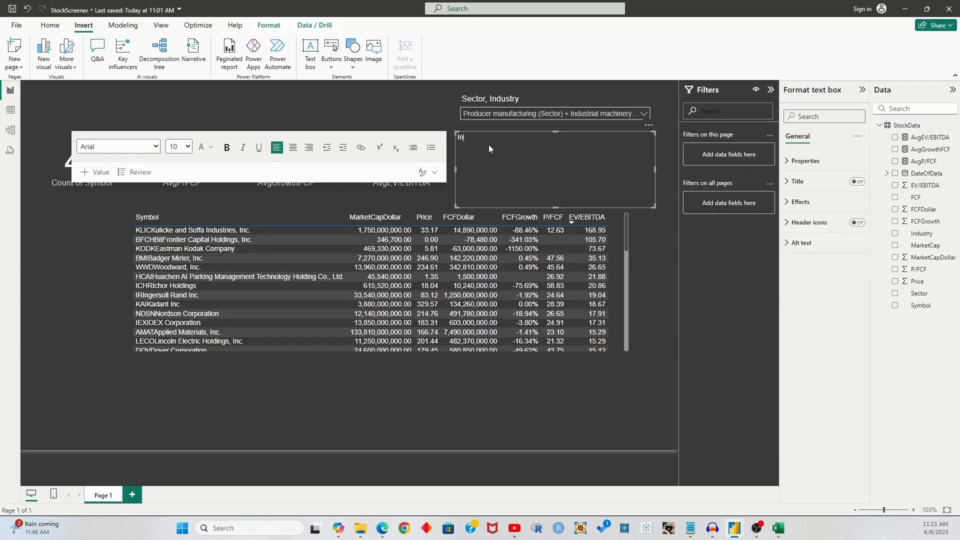
text(Industry Metrics)
drag(518, 137, 456, 137)
click(183, 147)
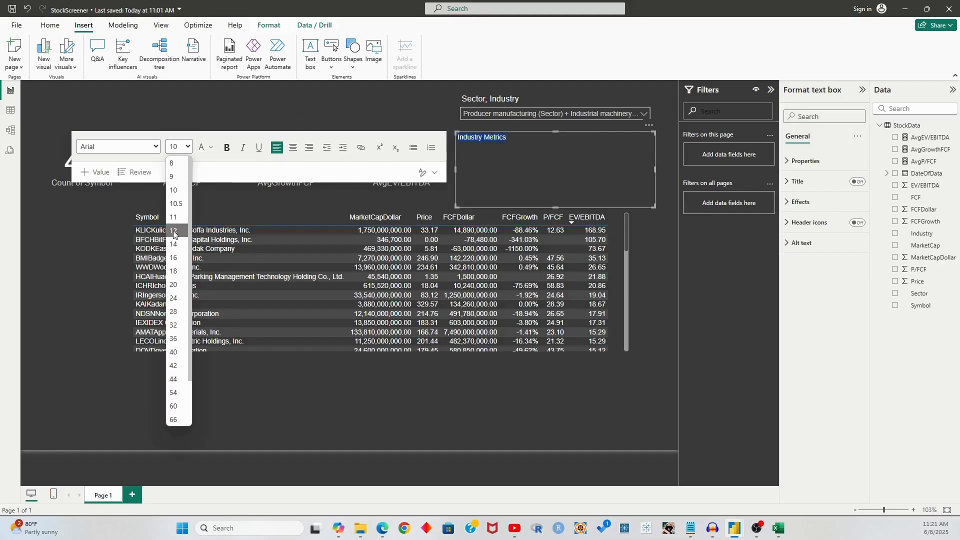
click(175, 286)
click(453, 122)
Shrink the title box and place it at the top left above the KPI cards
click(577, 164)
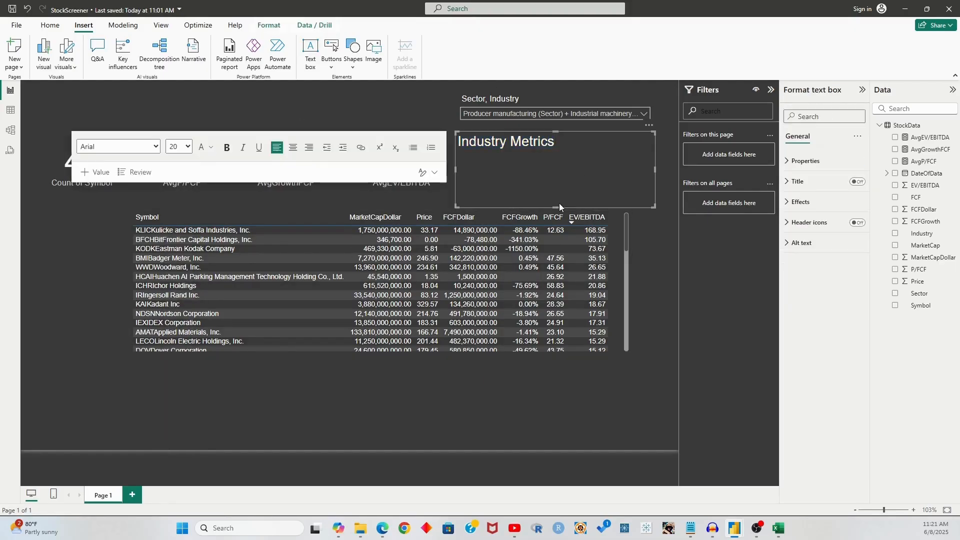
drag(556, 208, 551, 156)
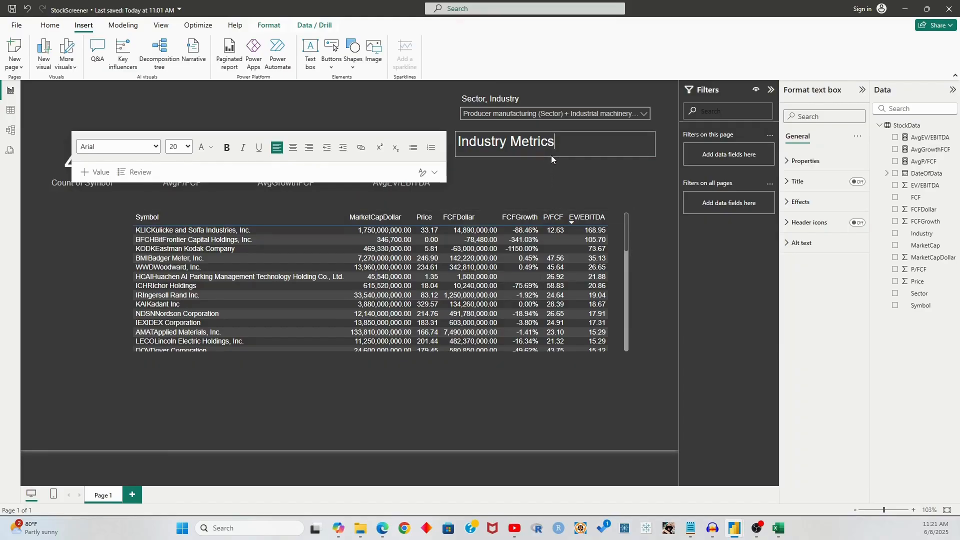
click(566, 174)
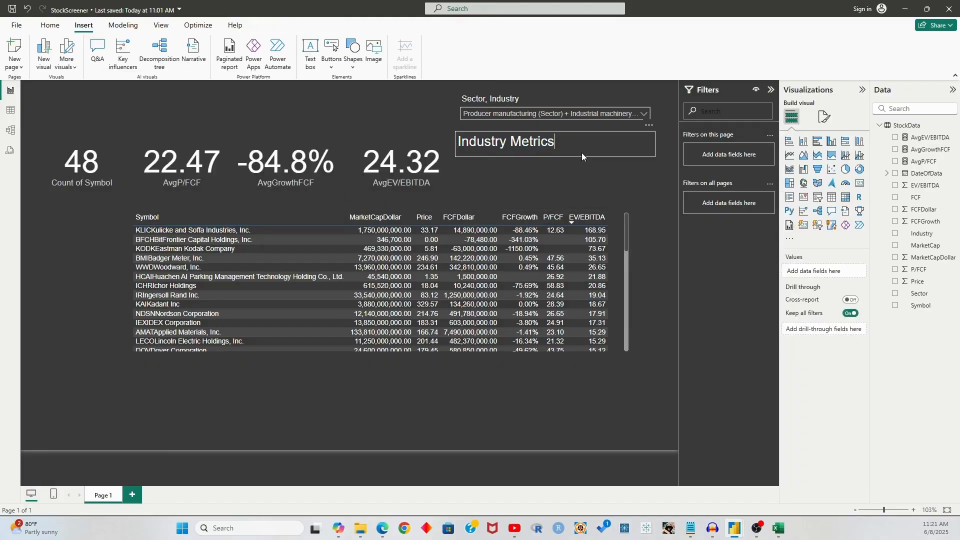
drag(583, 155, 170, 141)
click(89, 227)
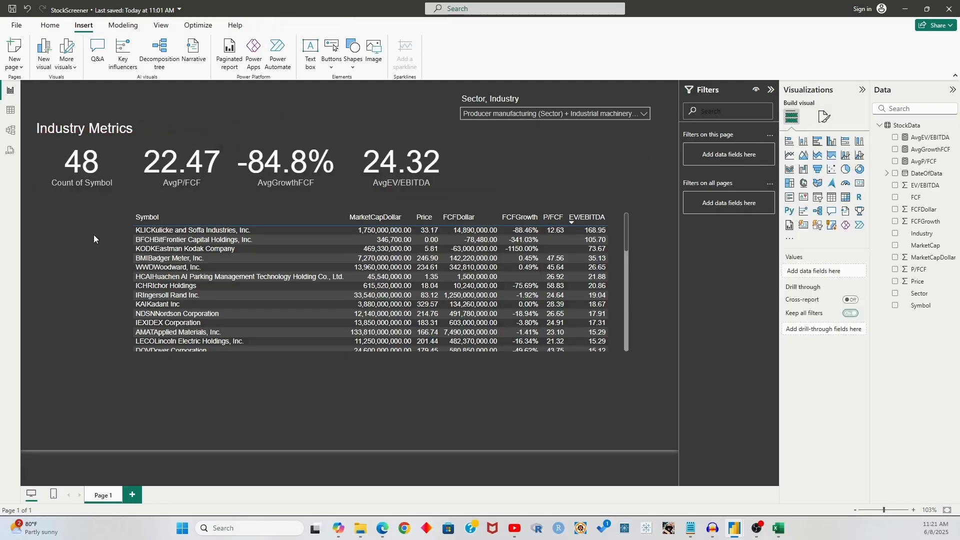
Drag the stock metrics table left to align beneath the four KPI cards
click(368, 184)
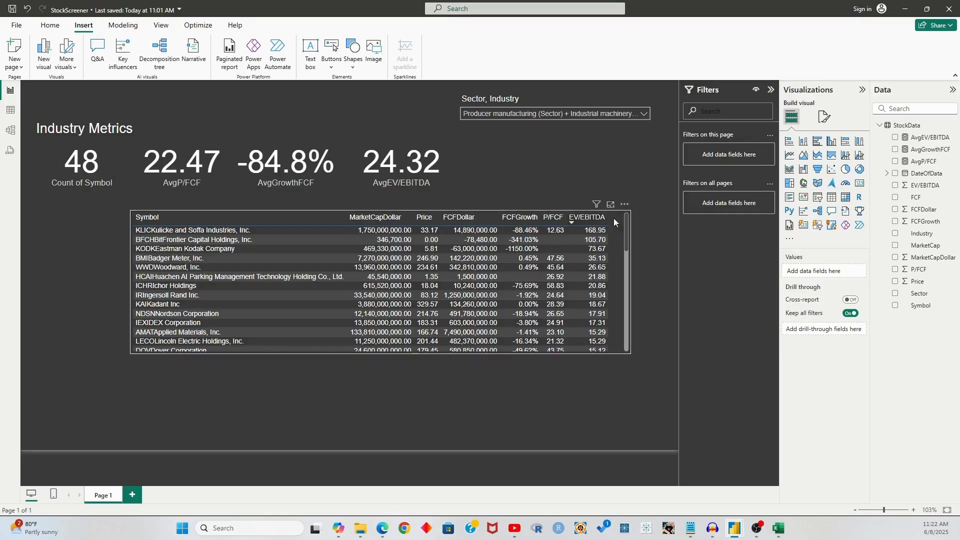
click(631, 265)
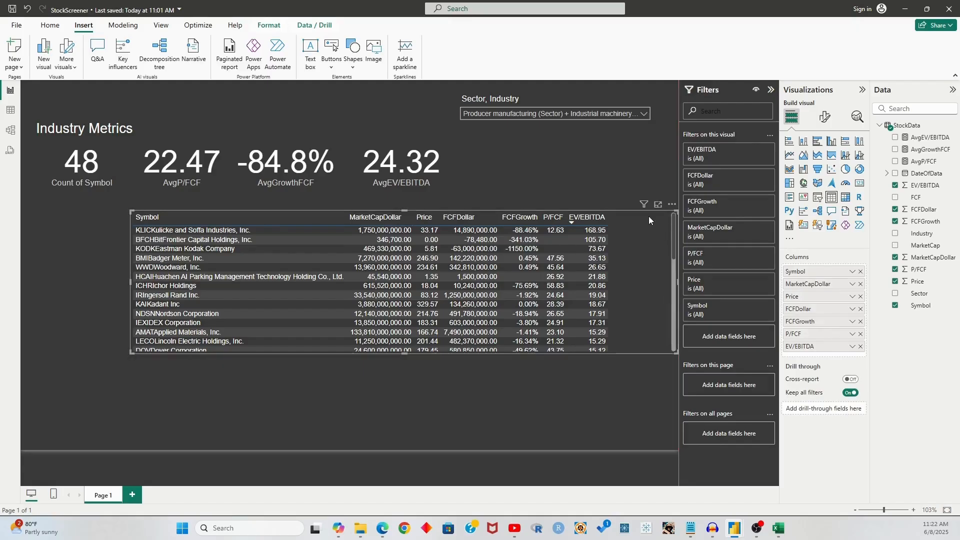
drag(644, 212, 593, 201)
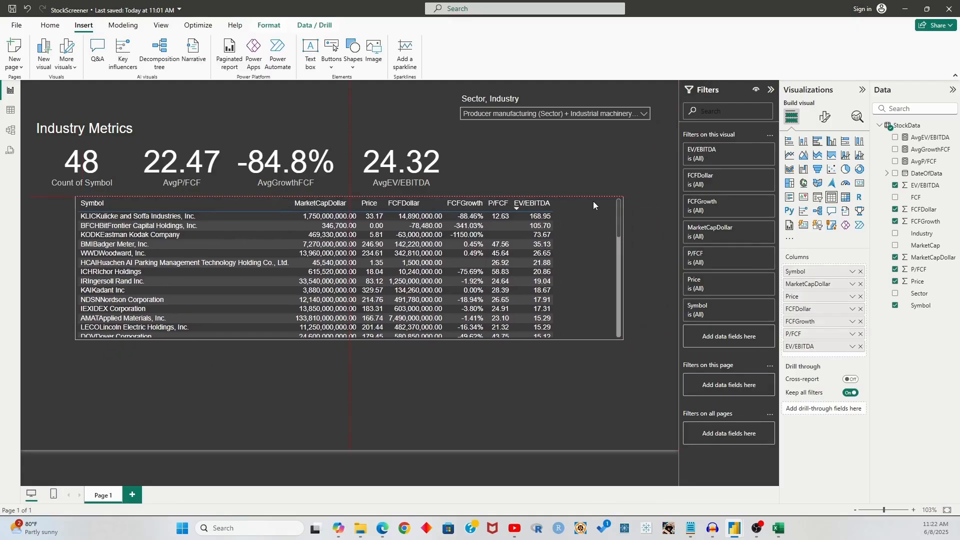
click(580, 361)
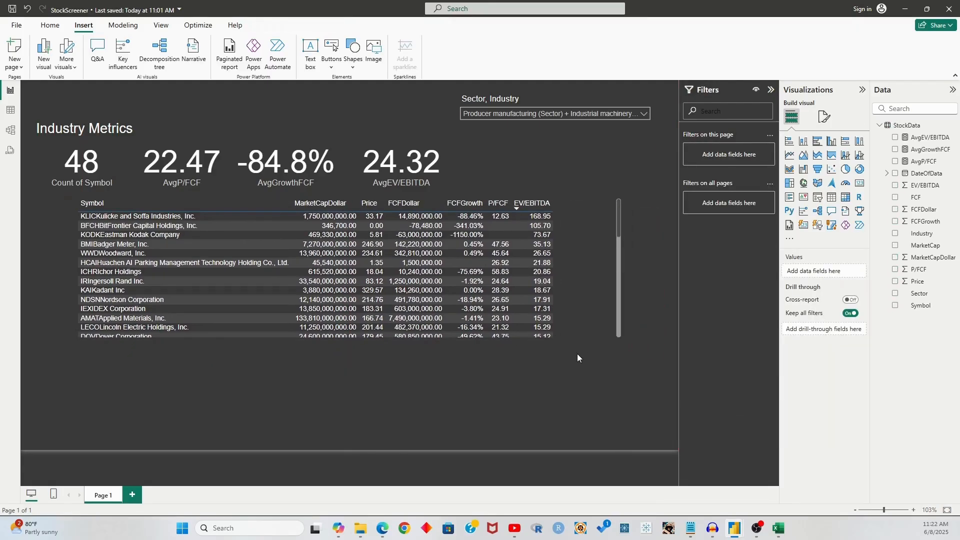
click(910, 126)
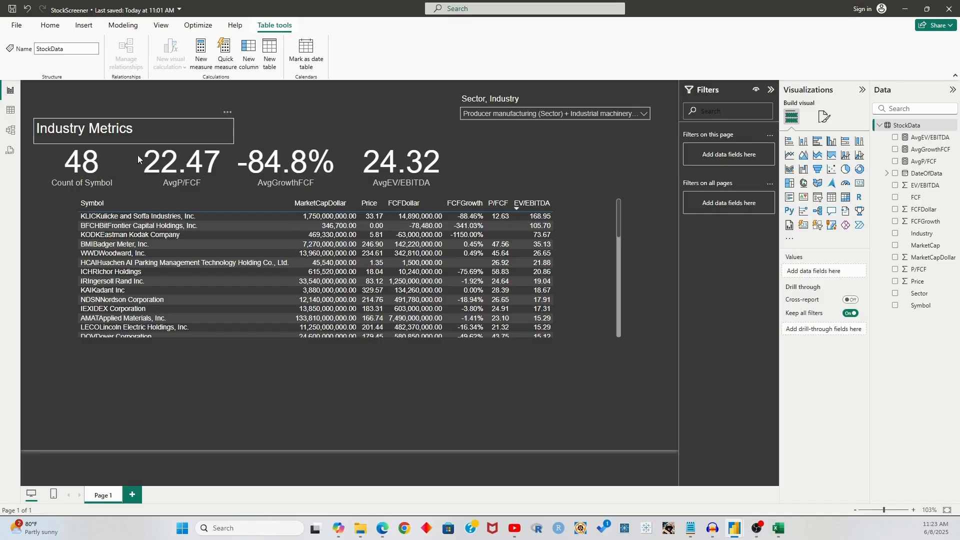
Create a StockData column from the pasted IndustryAverageP/FCF formula, referencing [AvgP/FCF]
click(269, 392)
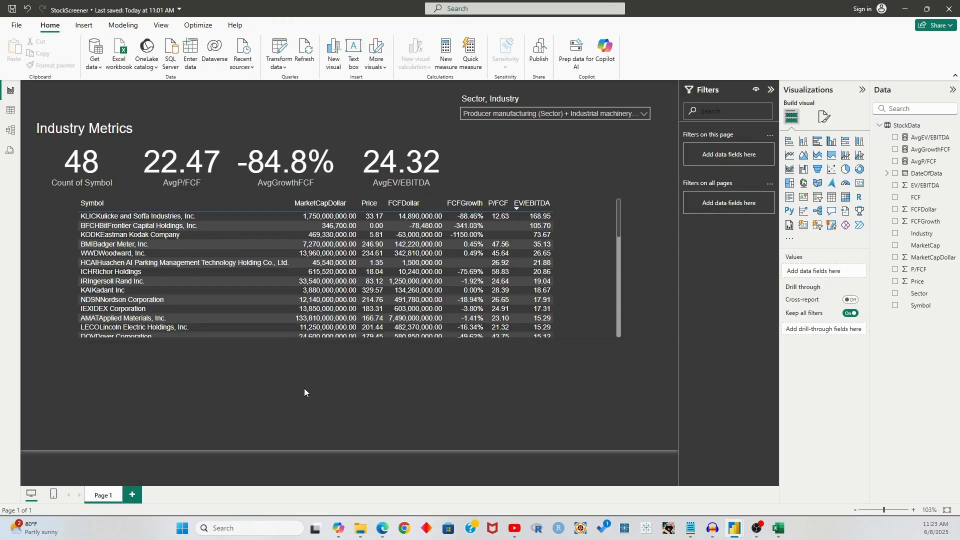
click(933, 126)
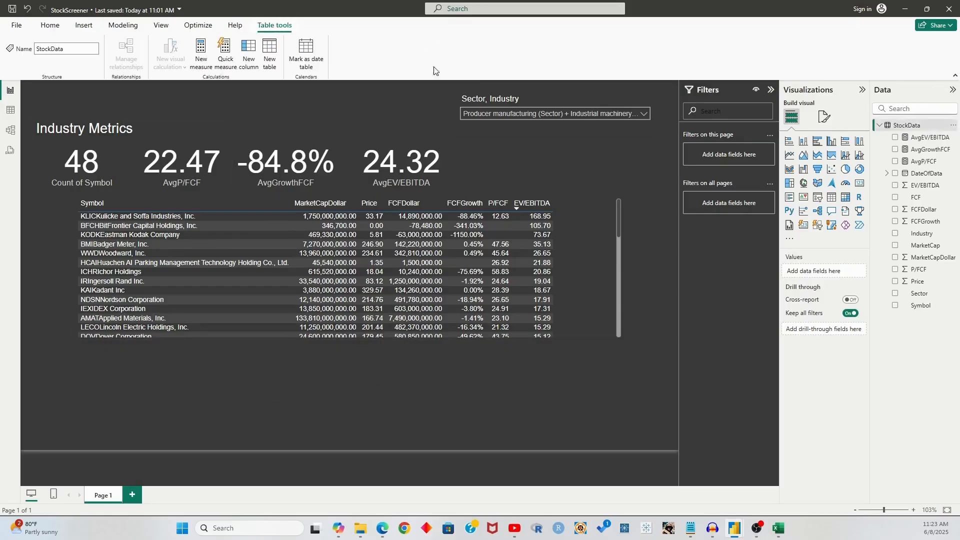
click(246, 53)
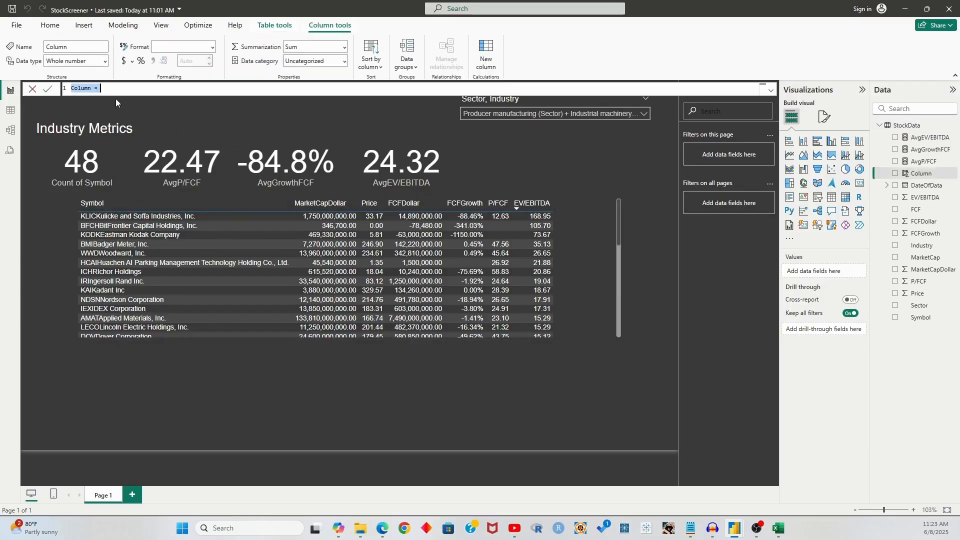
text(IndustryAverageP/FCF = CALCULATE([AverageP/FCF], ALLEXCEPT('tdfundamentals', 'tdfundamentals'[IndustryCategory])))
click(131, 86)
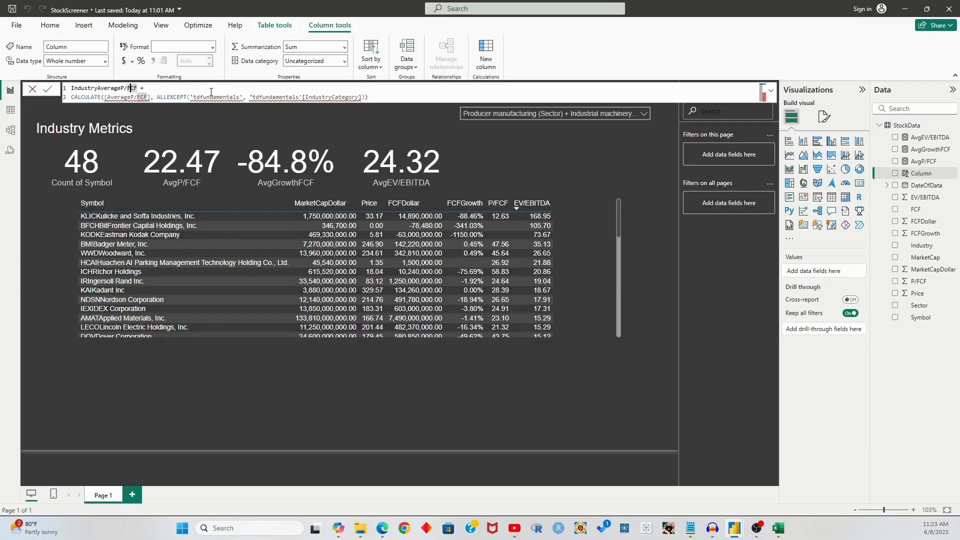
click(124, 88)
key(Right)
key(Right)
key(Right)
key(Right)
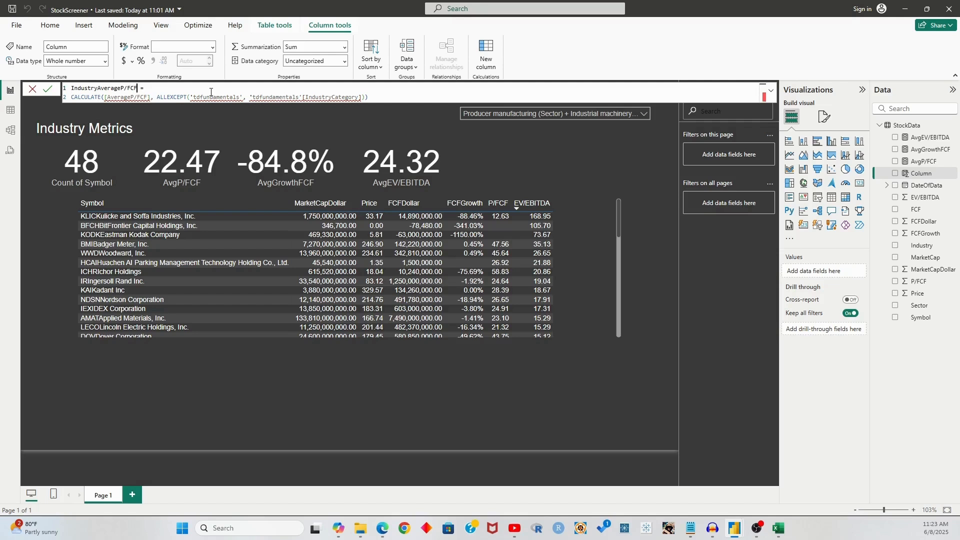
click(131, 98)
drag(147, 97, 108, 95)
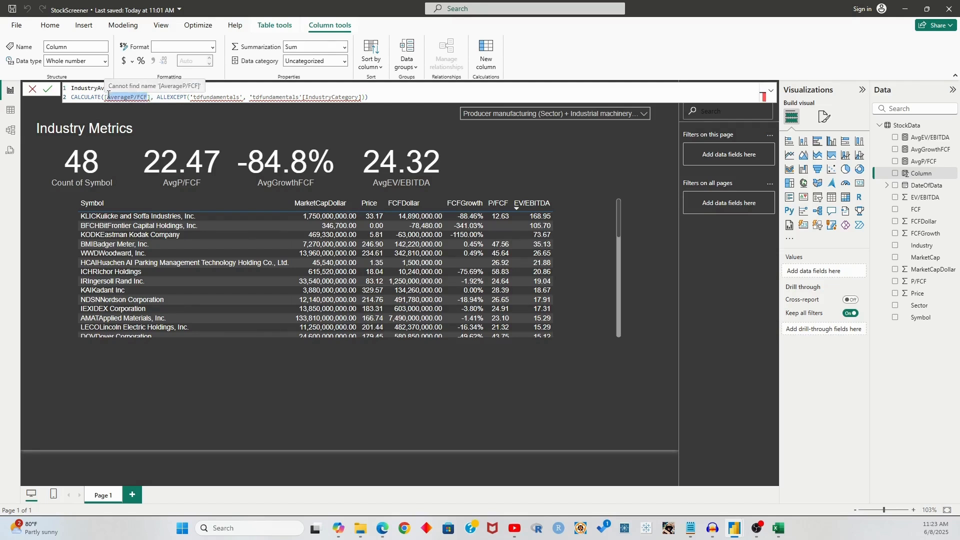
key(BackSpace)
key(Down)
key(Down)
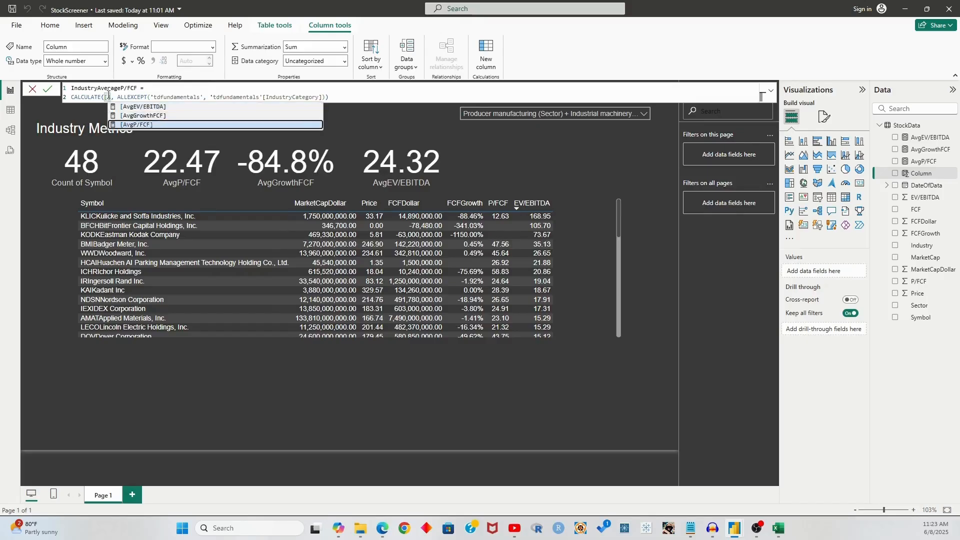
key(Tab)
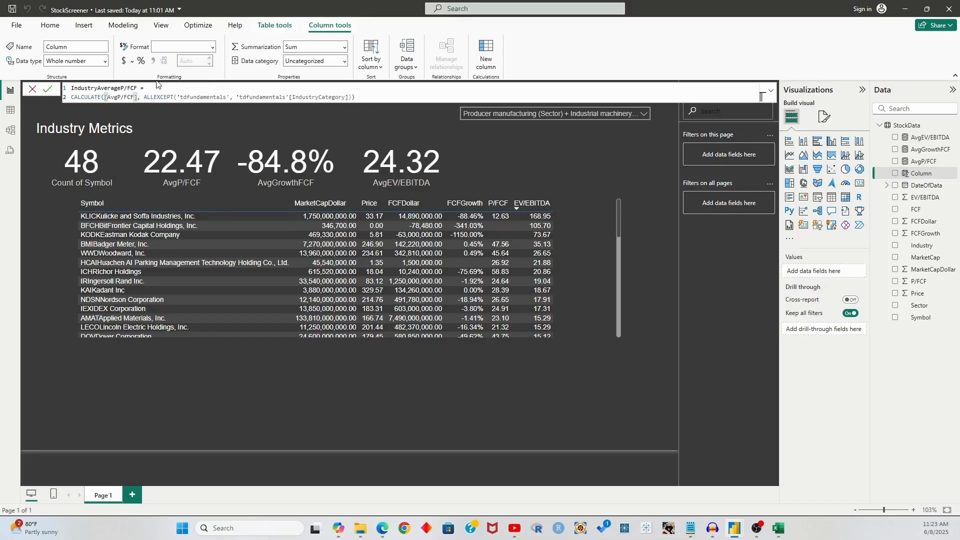
Set the ALLEXCEPT arguments to 'StockData' and 'StockData'[Industry], then commit the column
double_click(210, 97)
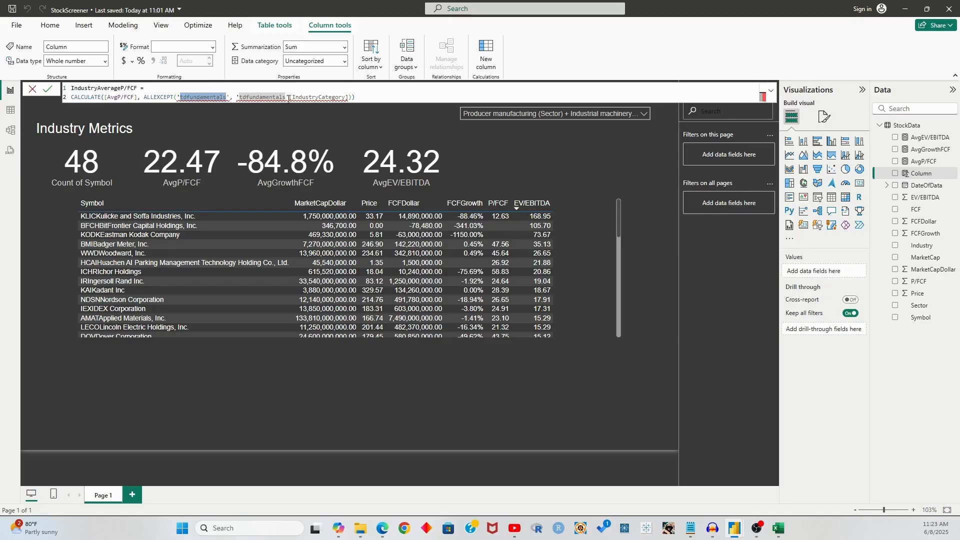
text(StockData)
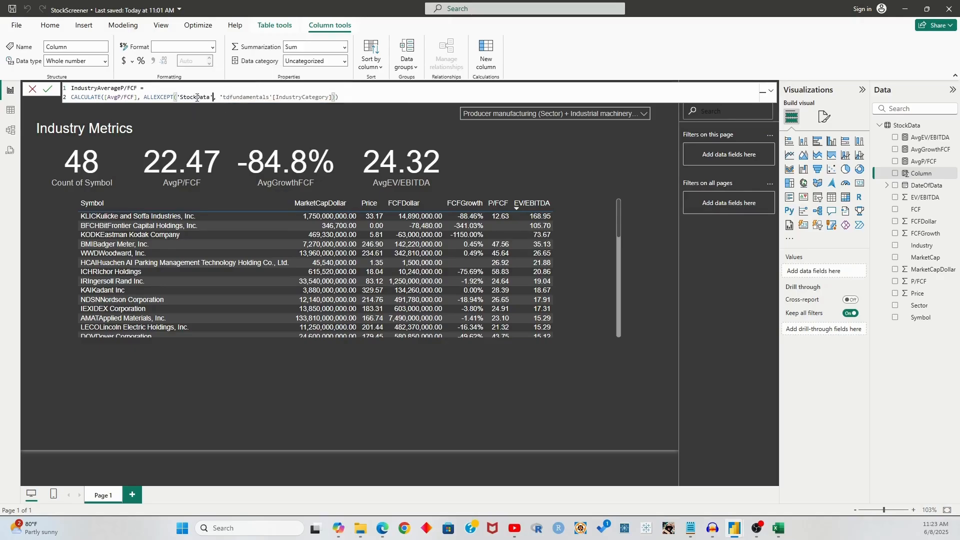
double_click(241, 98)
text(StockData)
double_click(285, 97)
text(Industry)
key(Tab)
text())
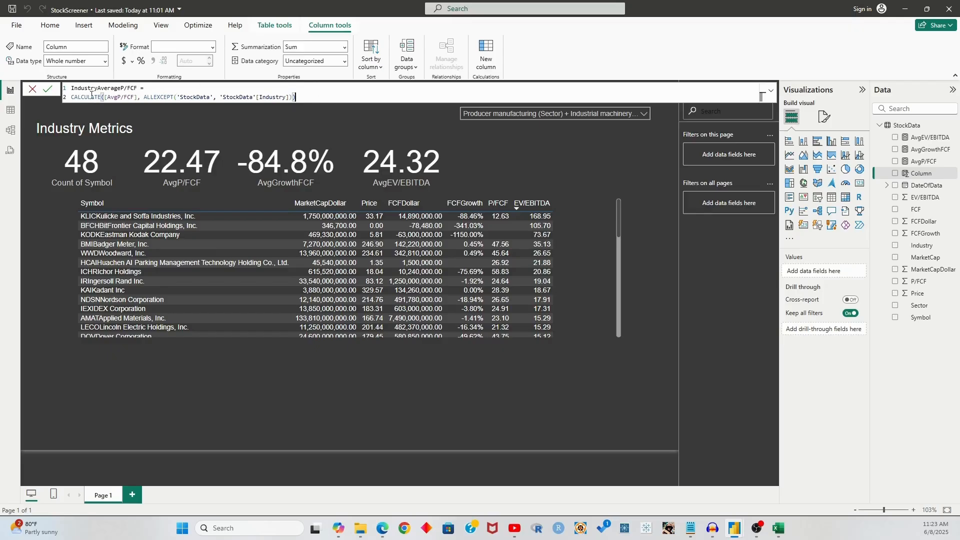
drag(72, 99, 139, 97)
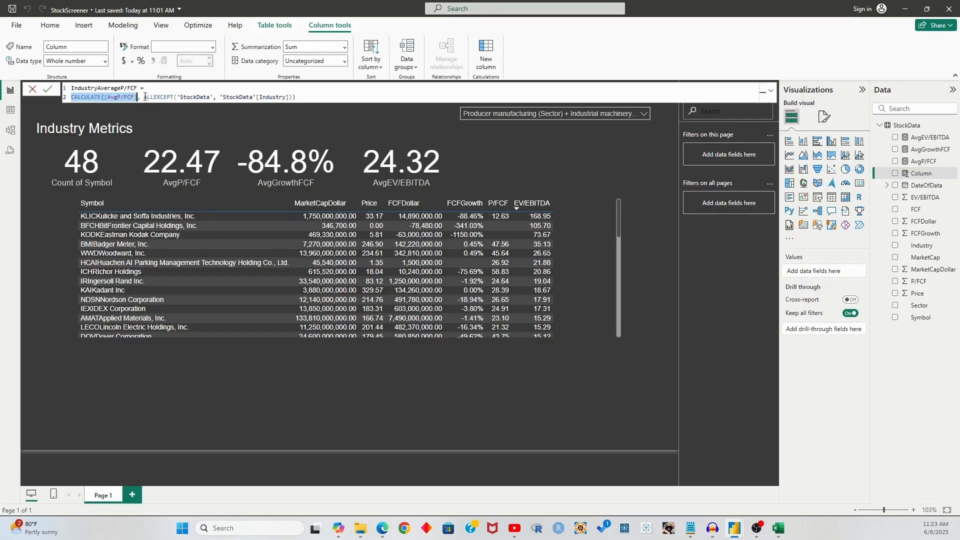
drag(144, 97, 300, 99)
click(301, 98)
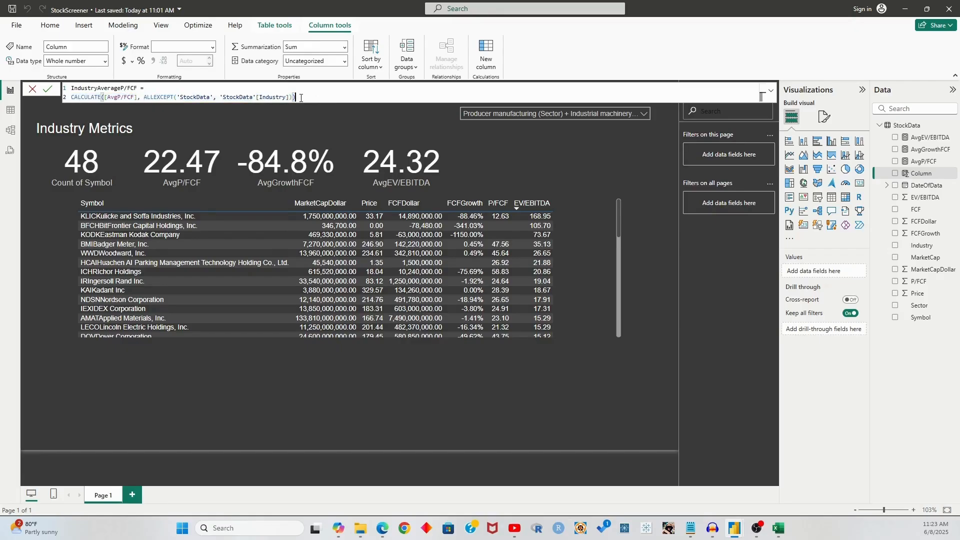
click(48, 93)
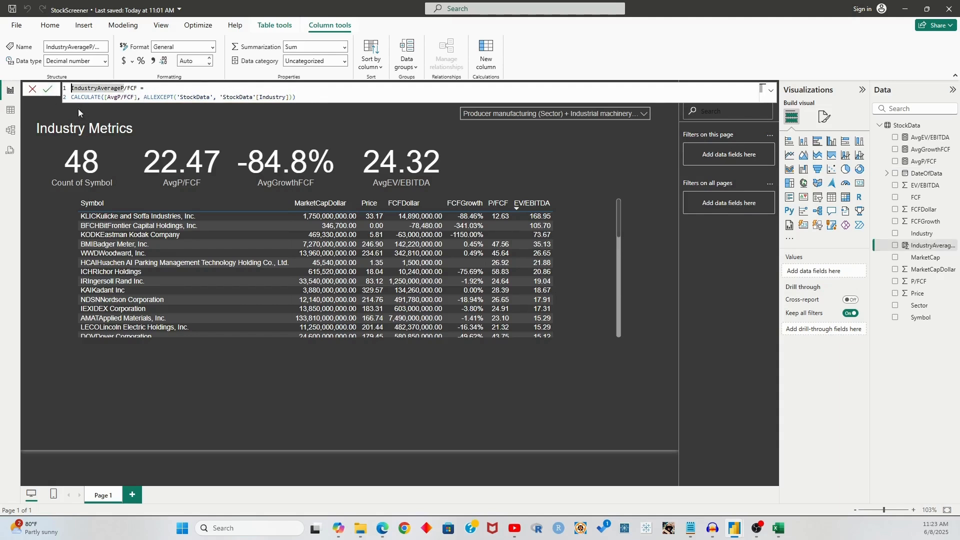
click(583, 198)
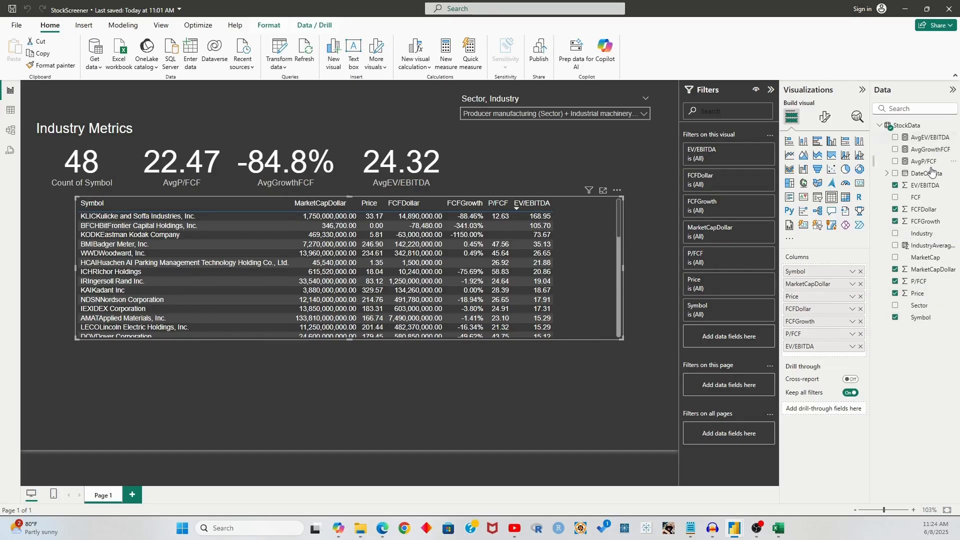
drag(924, 162, 841, 344)
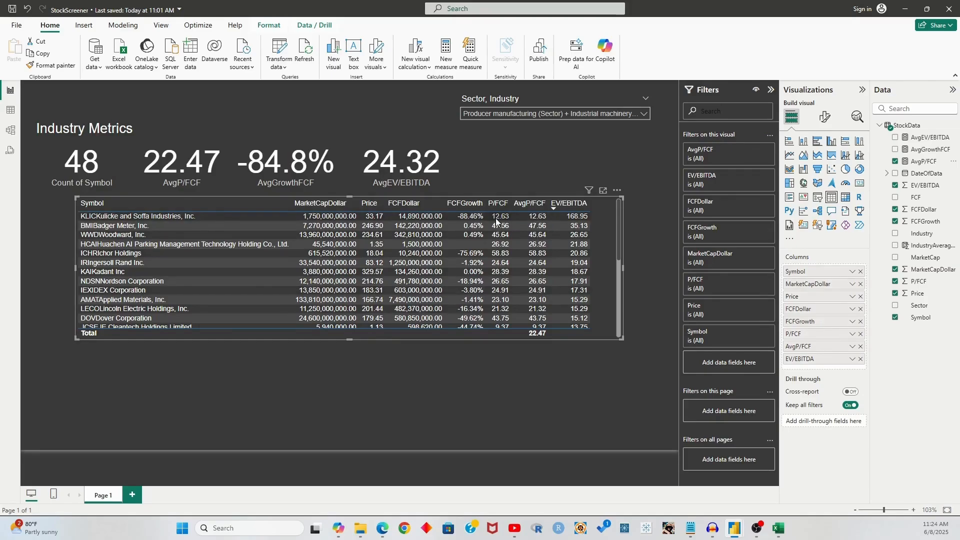
click(861, 347)
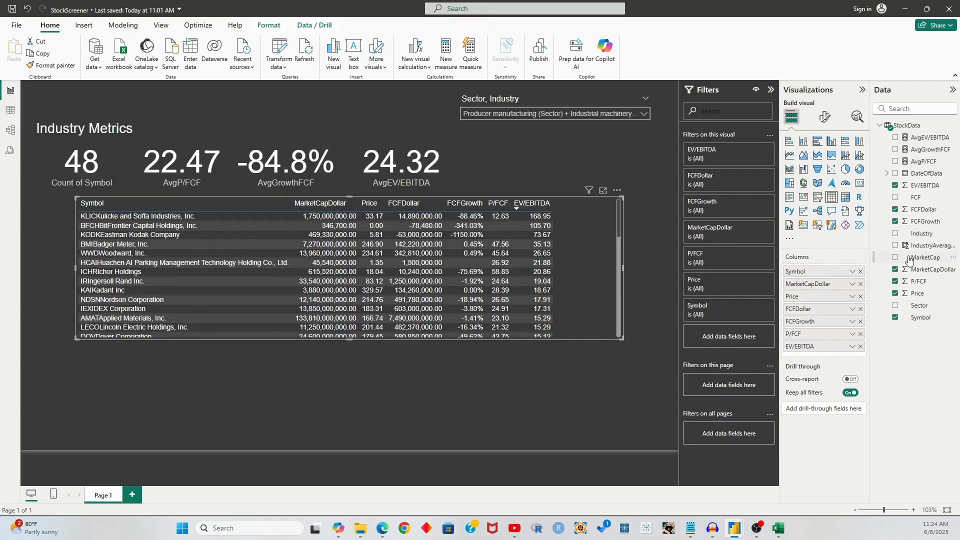
drag(925, 246, 834, 344)
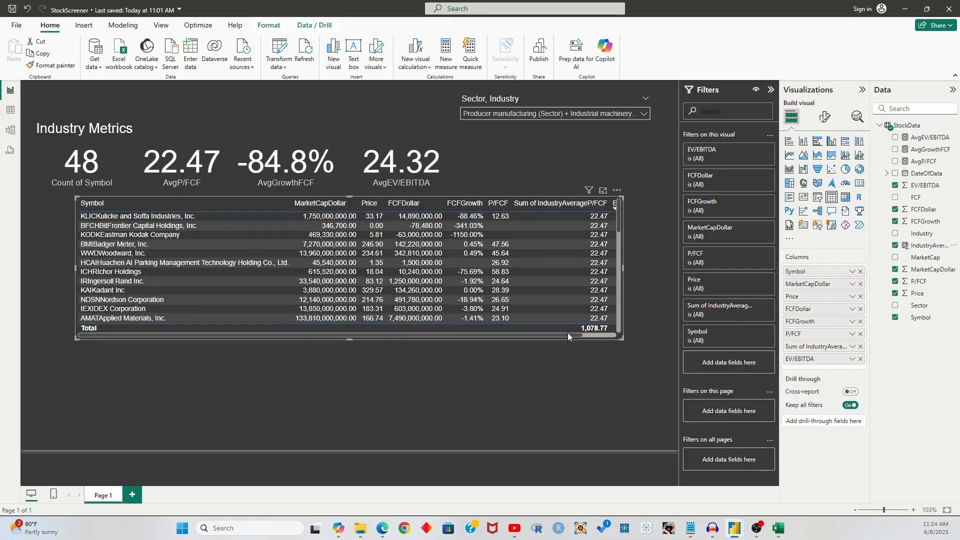
drag(567, 336, 608, 337)
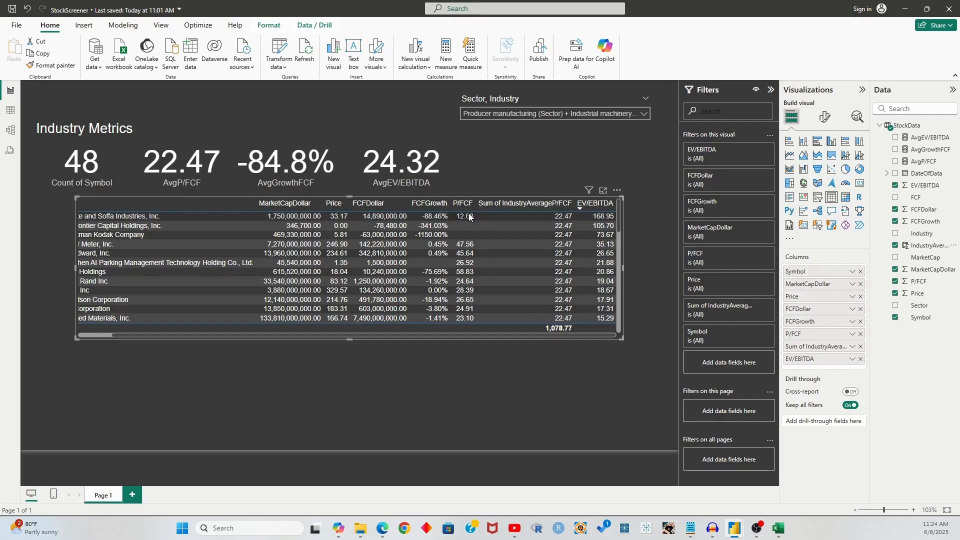
drag(214, 334, 100, 335)
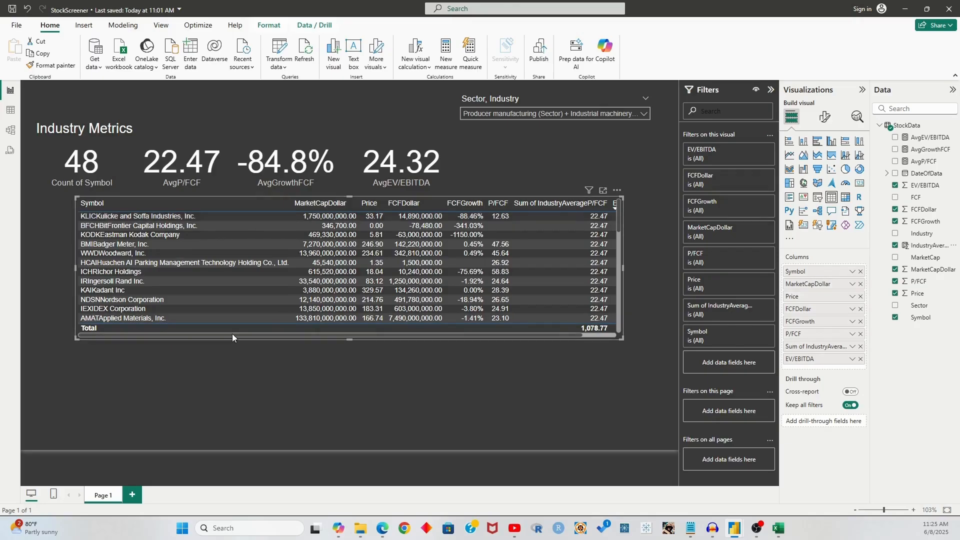
drag(232, 334, 301, 333)
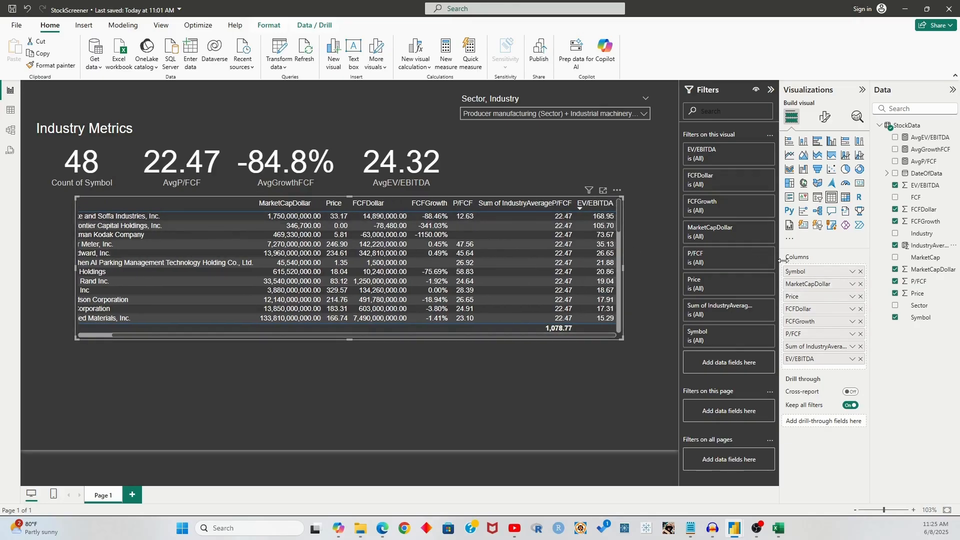
click(860, 346)
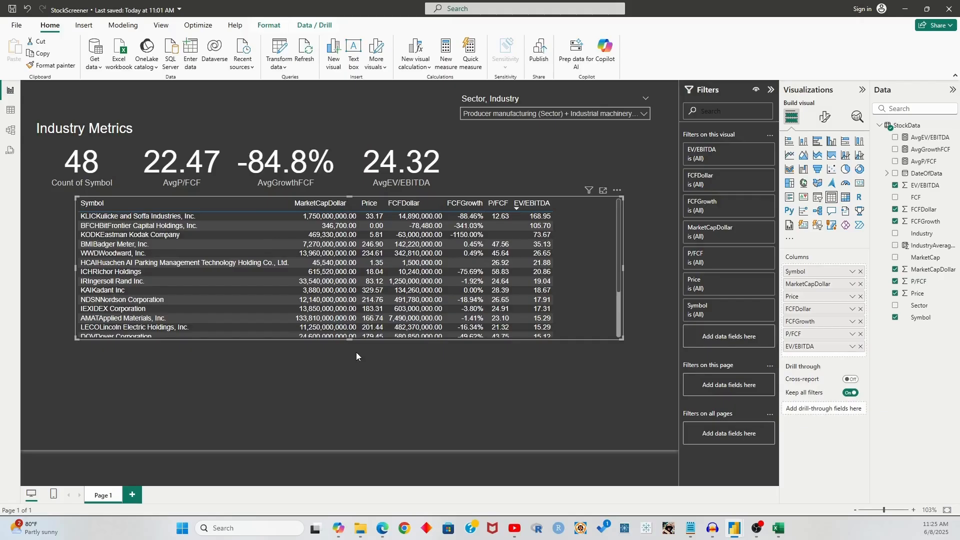
click(332, 346)
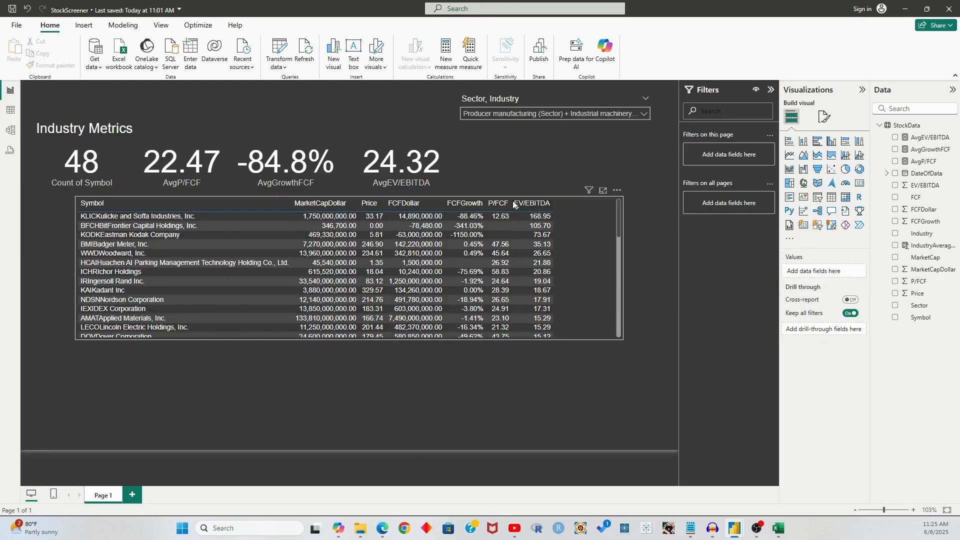
Start a BelowAvgFCF column in StockData as IF(AND( with the condition 'StockData'[P/FCF] > 0
click(939, 126)
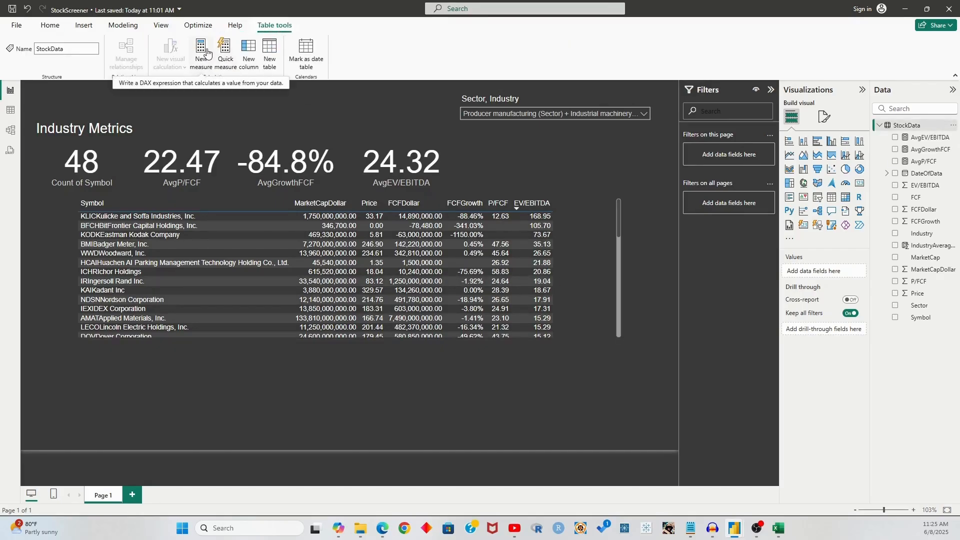
click(248, 52)
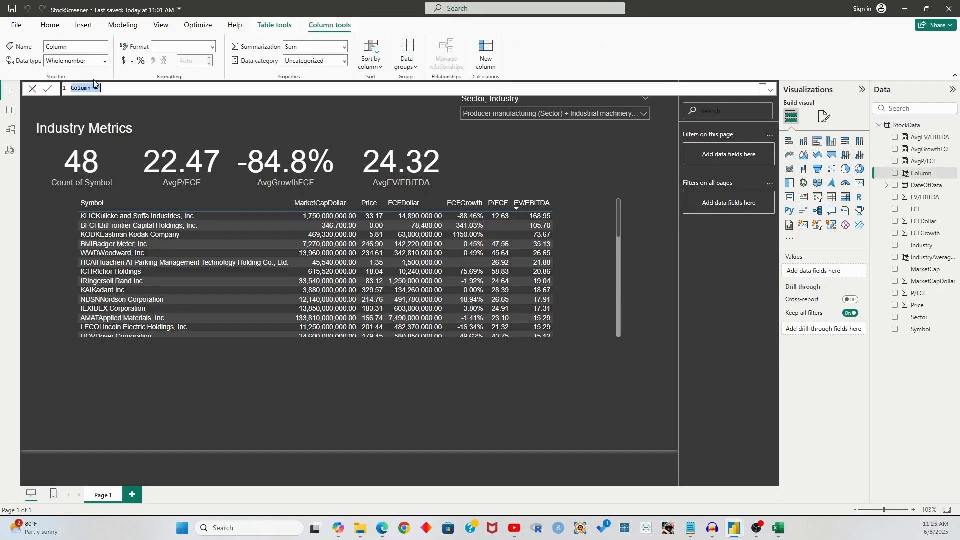
text(BelowAvgFCF =)
key(shift+Return)
text(IF()
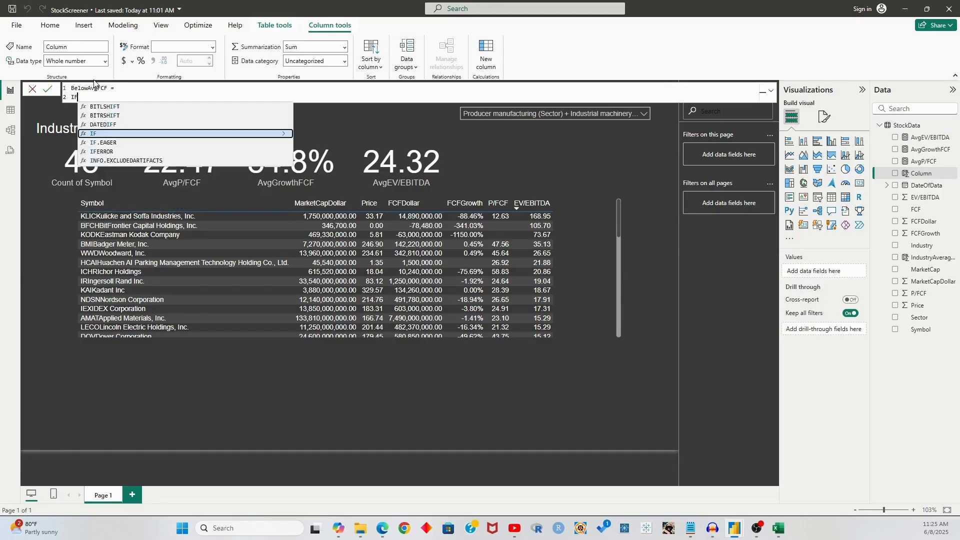
key(shift+Return)
text(AND()
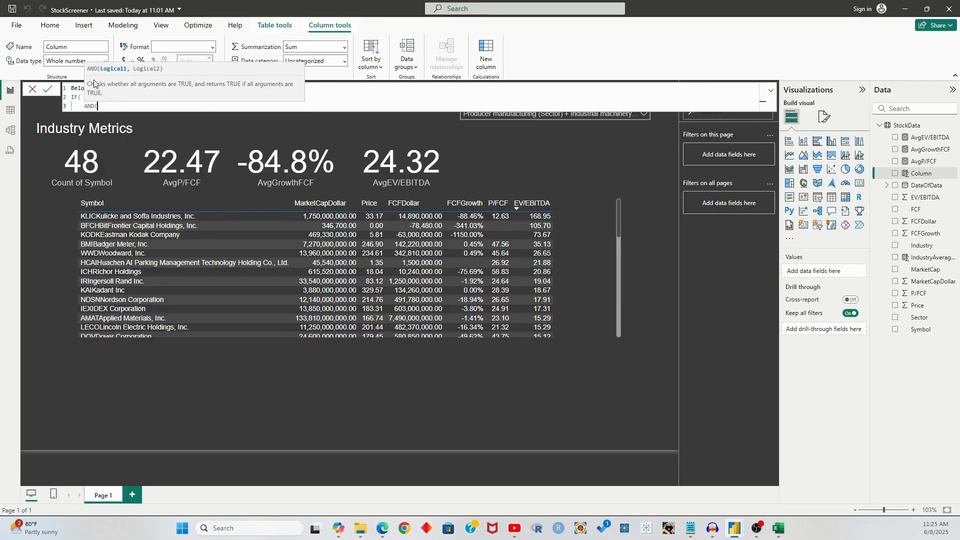
key(shift+Return)
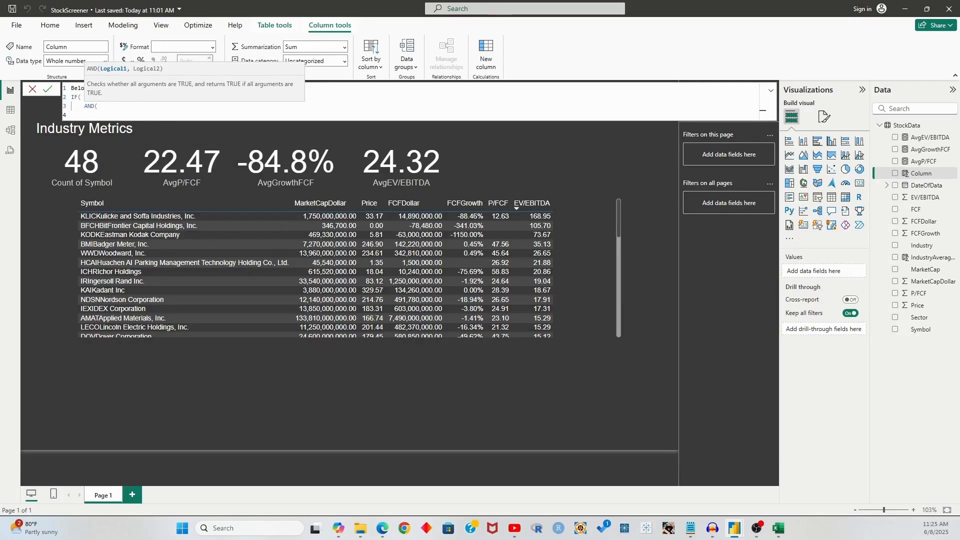
key(Escape)
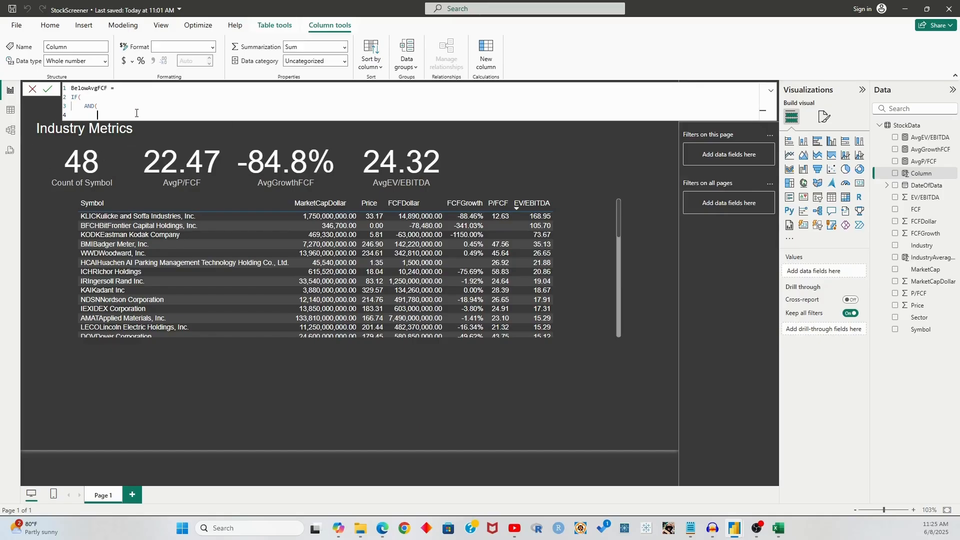
text('StockData')
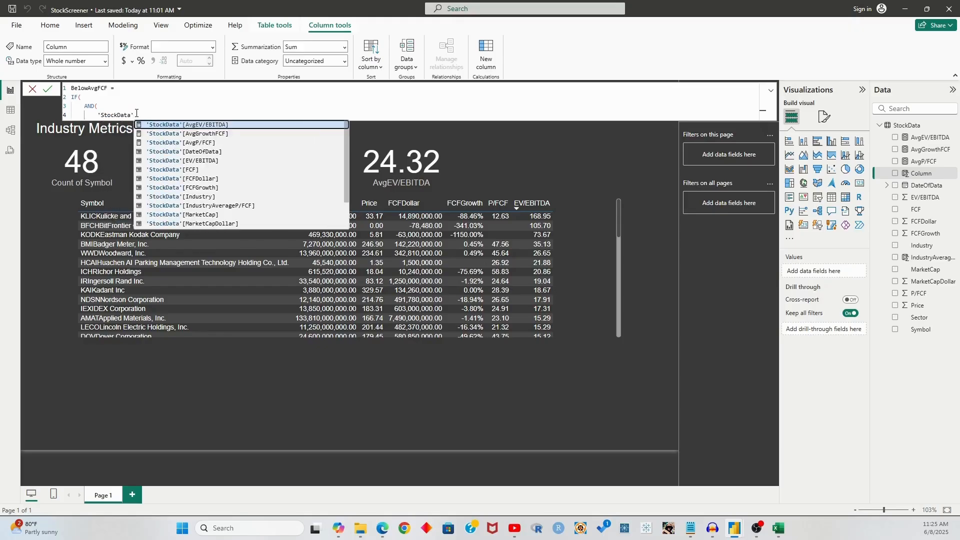
text([P)
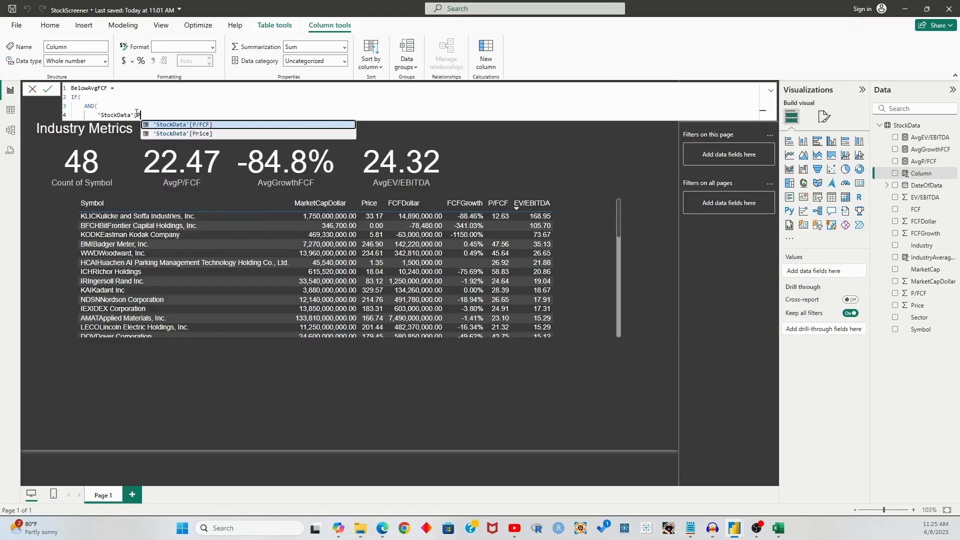
key(Tab)
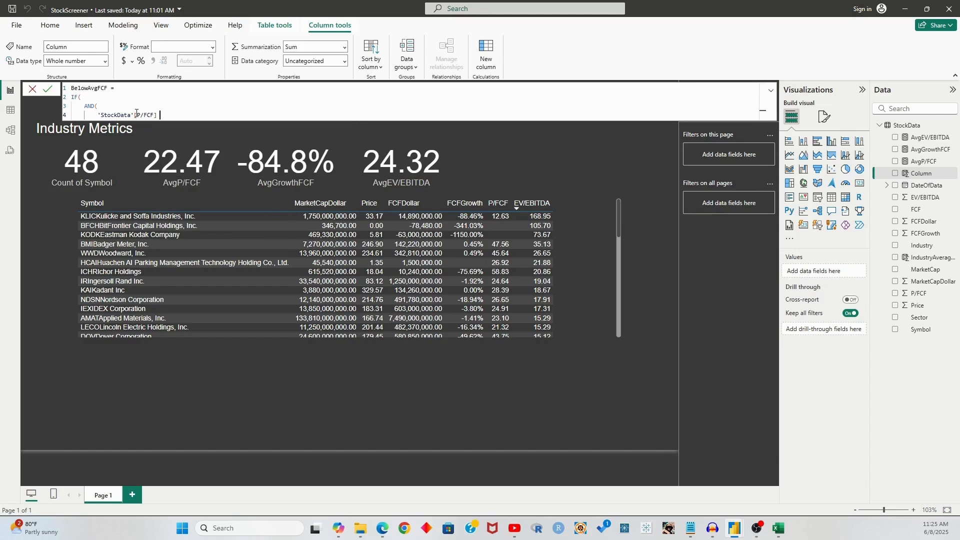
text(> 0)
Add the condition P/FCF < IndustryAverageP/FCF and the "Y" result, then commit
key(shift+Return)
text(,)
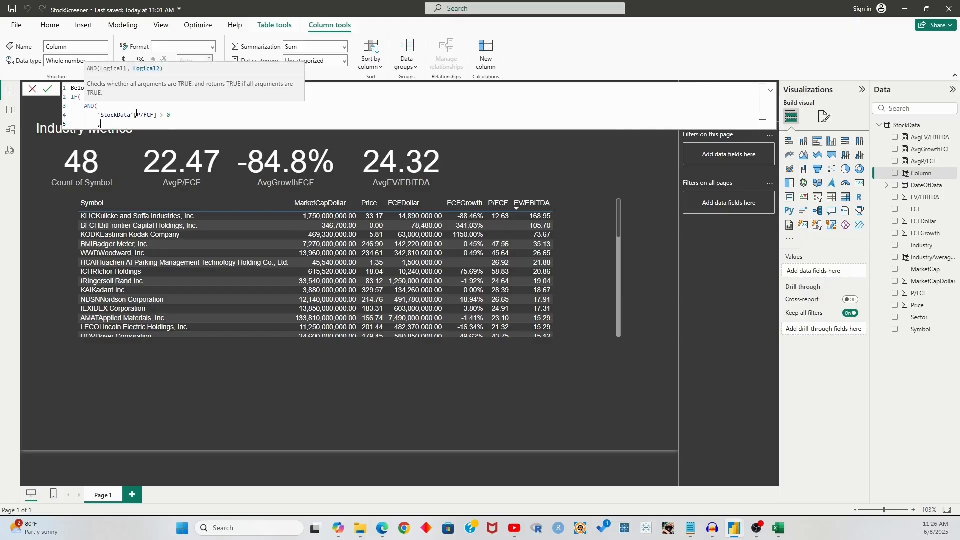
text('StockData')
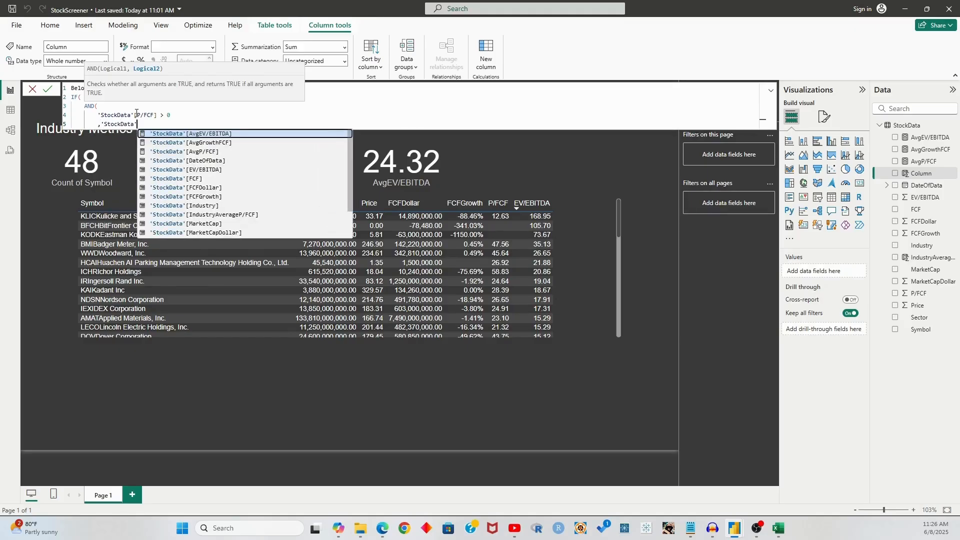
text([P/FCF)
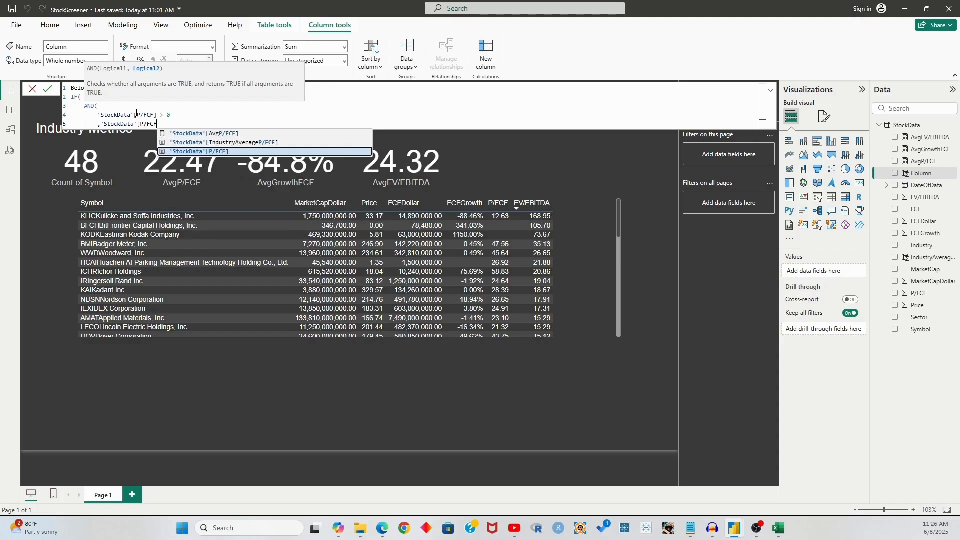
text(] < )
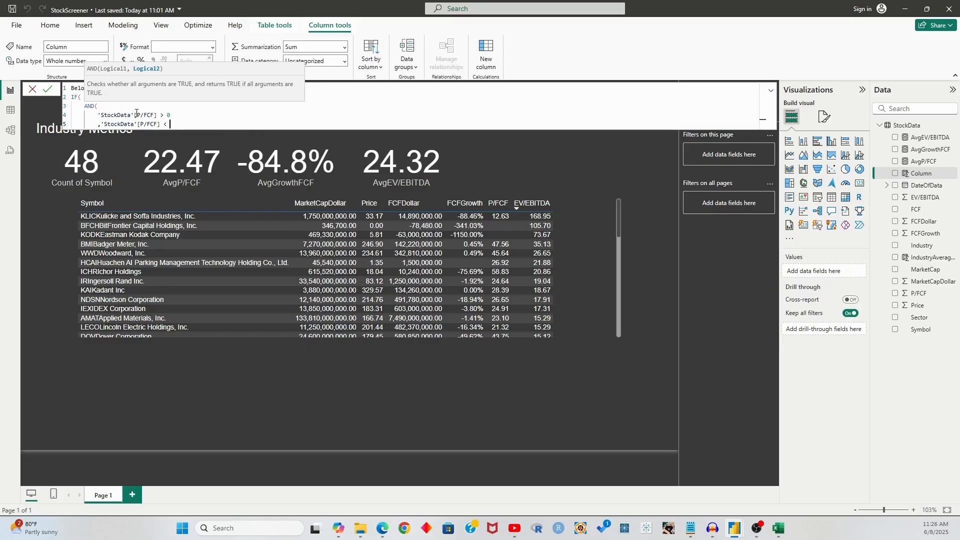
text('StockData')
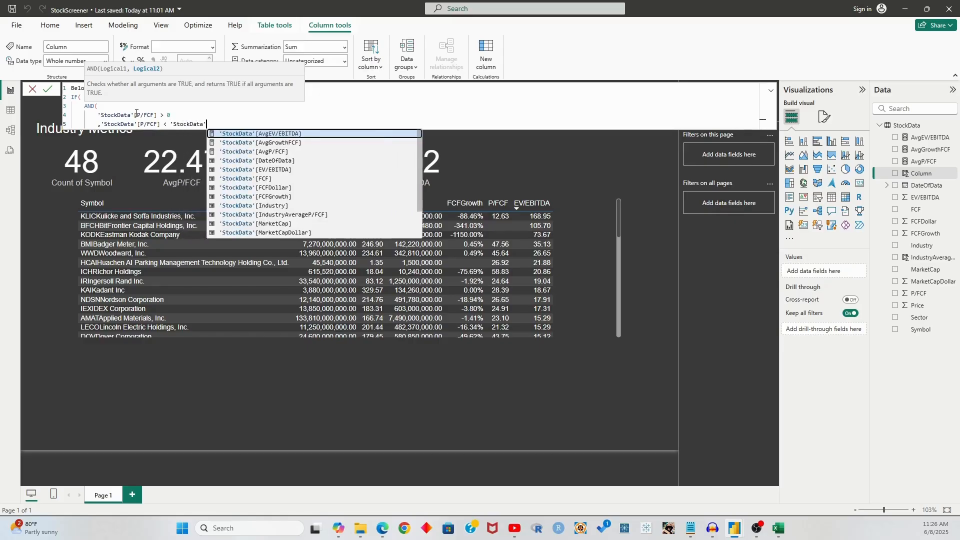
text([Industr)
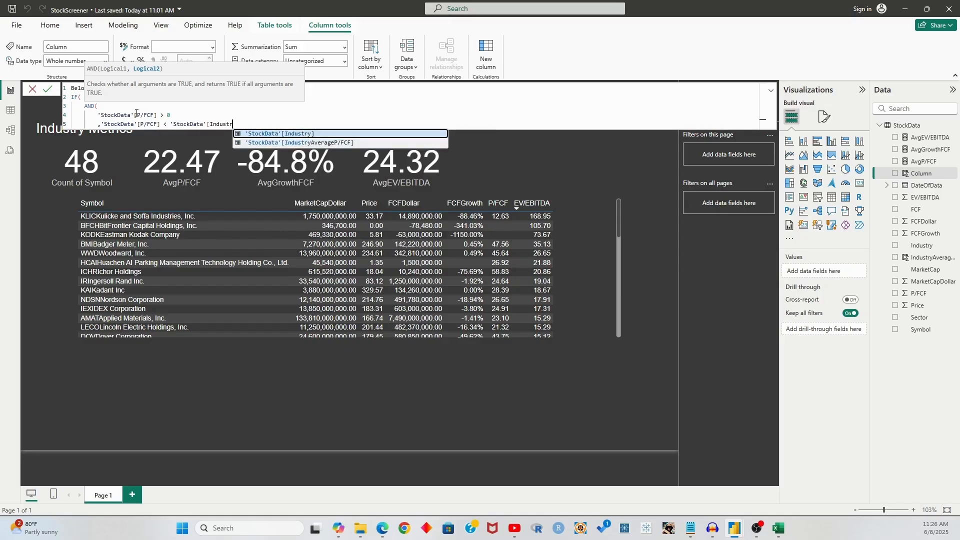
key(Down)
key(Tab)
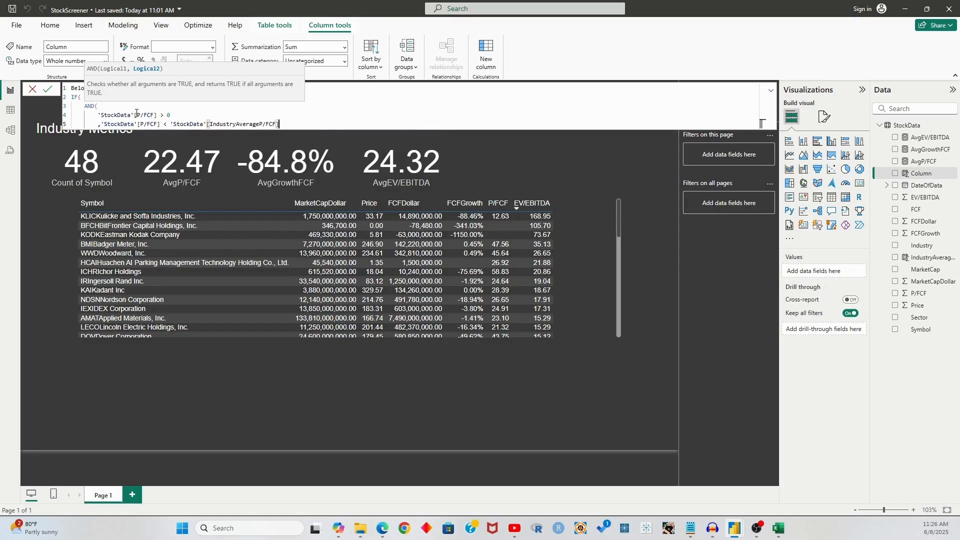
key(shift+Return)
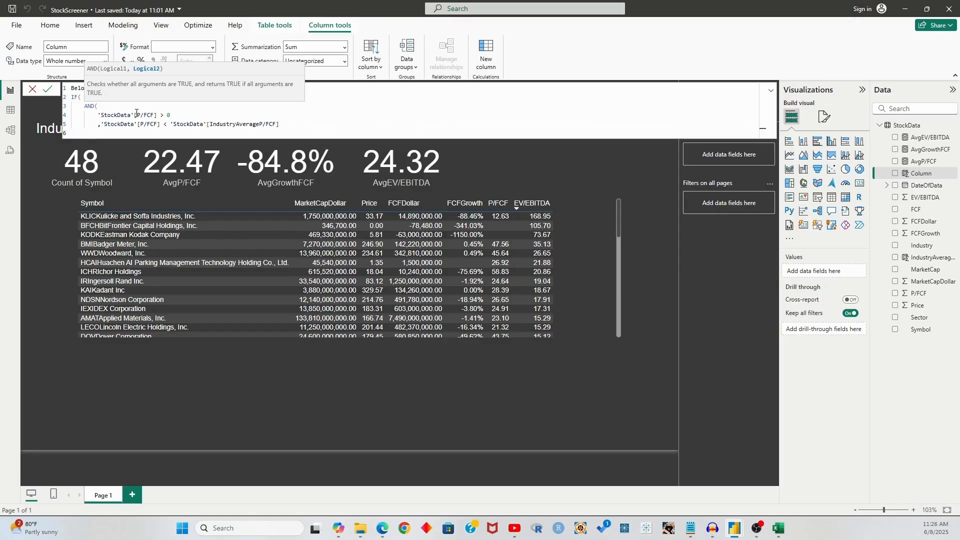
text())
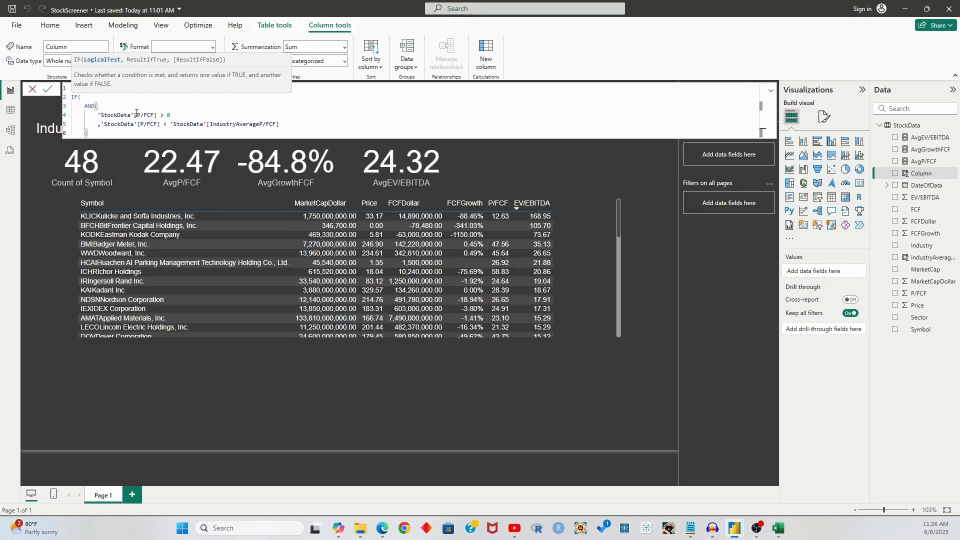
key(shift+Return)
text(,")
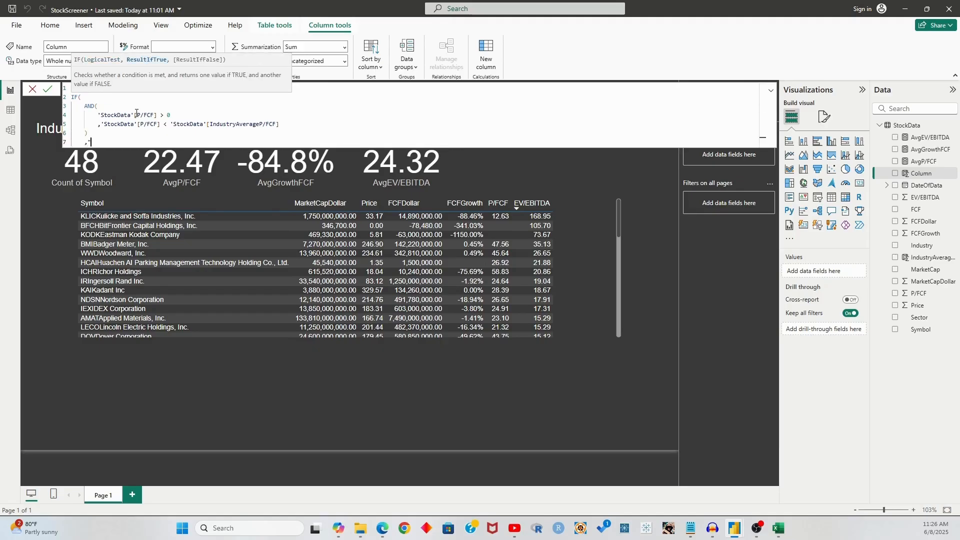
text(Y"))
key(Return)
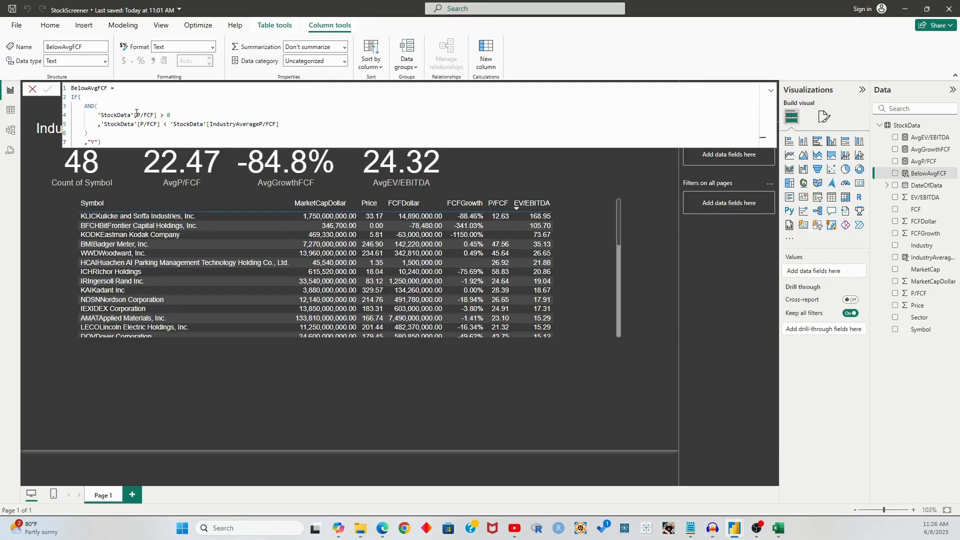
Fix the closing parenthesis, add the "N" result, and commit the finished BelowAvgFCF formula
click(137, 143)
key(BackSpace)
key(shift+Return)
text(,"N")
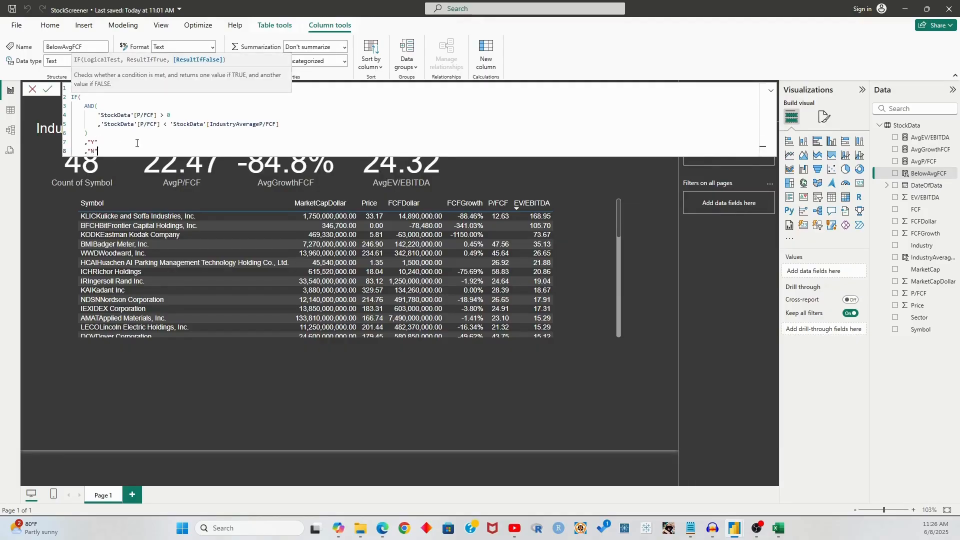
key(shift+Return)
text())
key(Return)
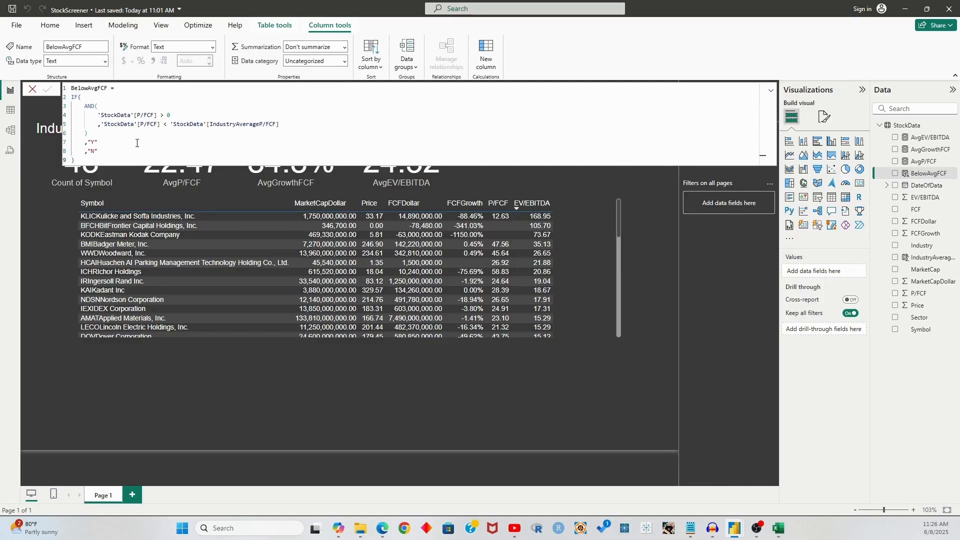
click(32, 89)
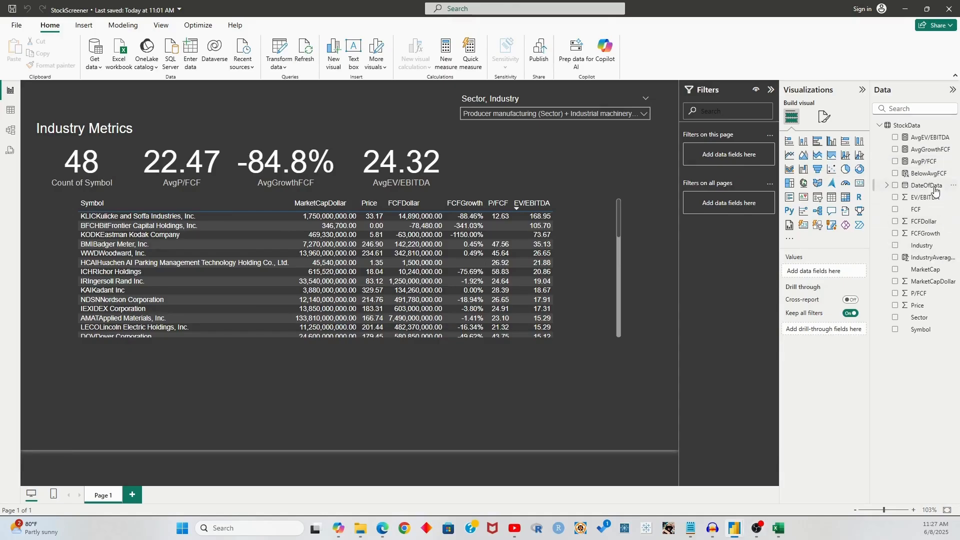
Wrap the AvgP/FCF AVERAGE in CALCULATE with the filter StockData[MarketCap] >= 100000000
click(925, 161)
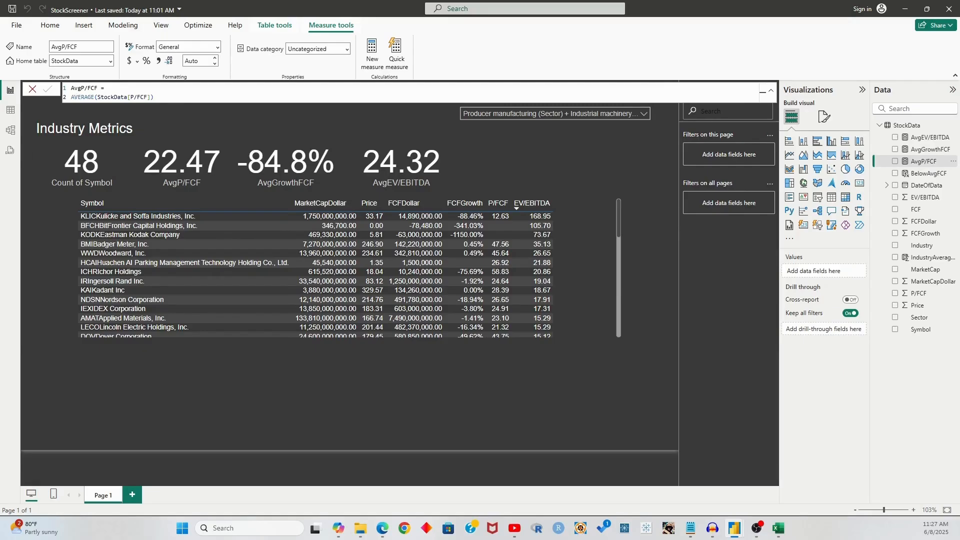
click(73, 98)
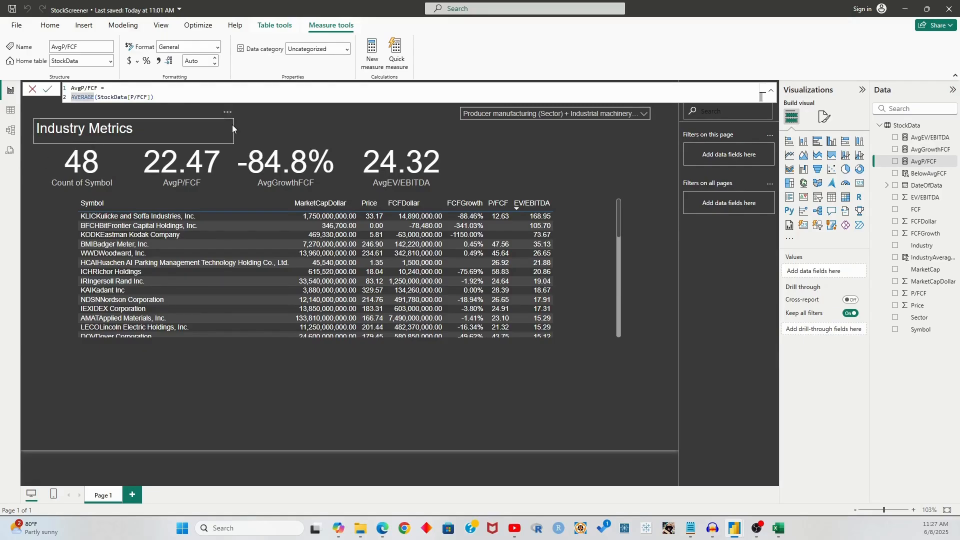
text(CALCULATE()
key(shift+Return)
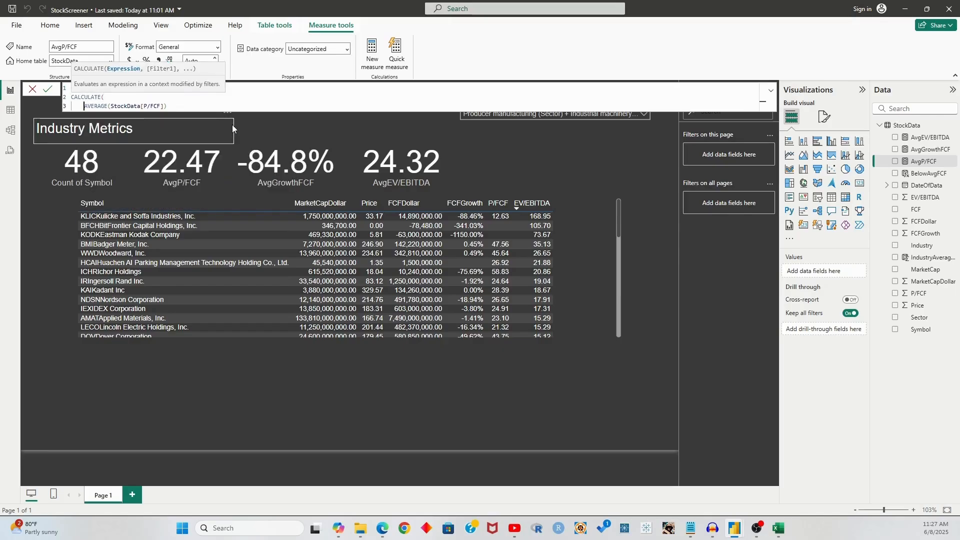
click(183, 106)
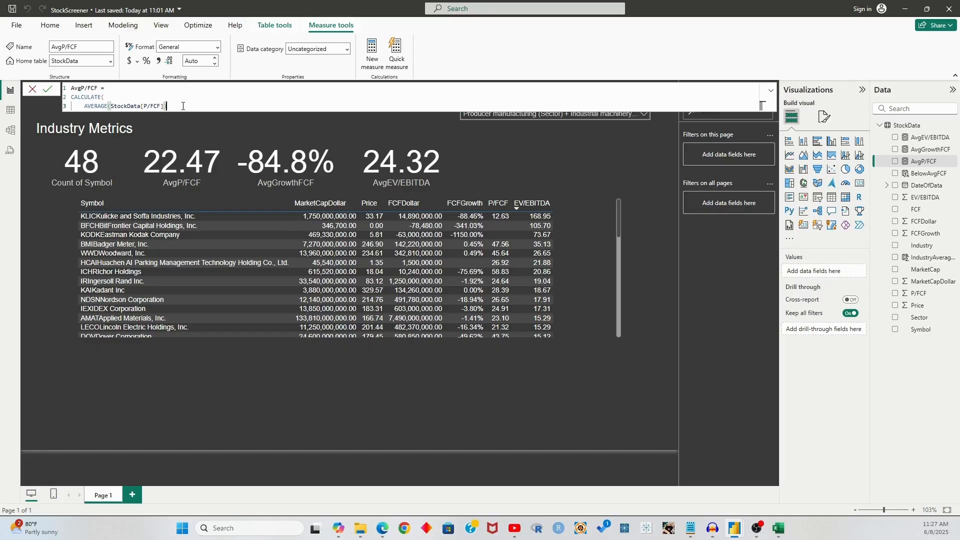
key(shift+Return)
text(,)
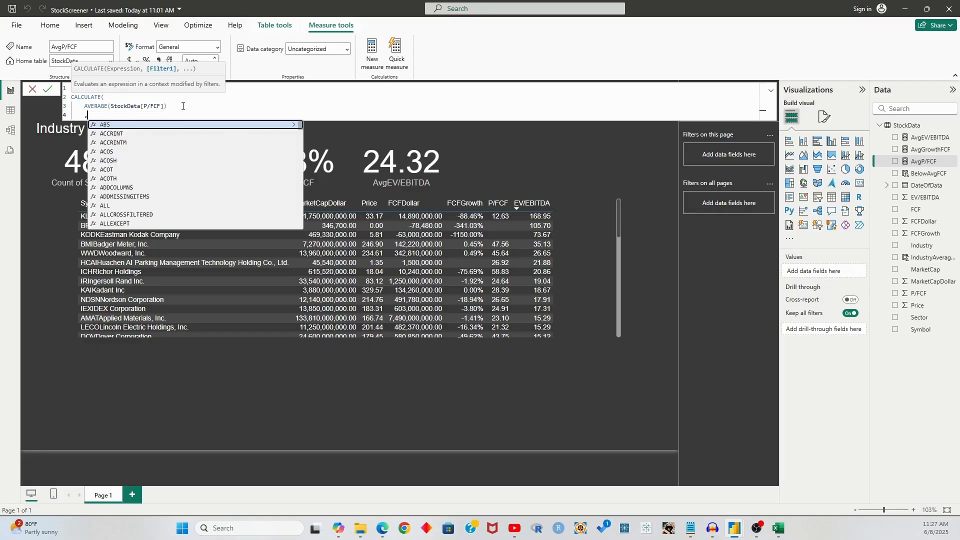
text(StockData)
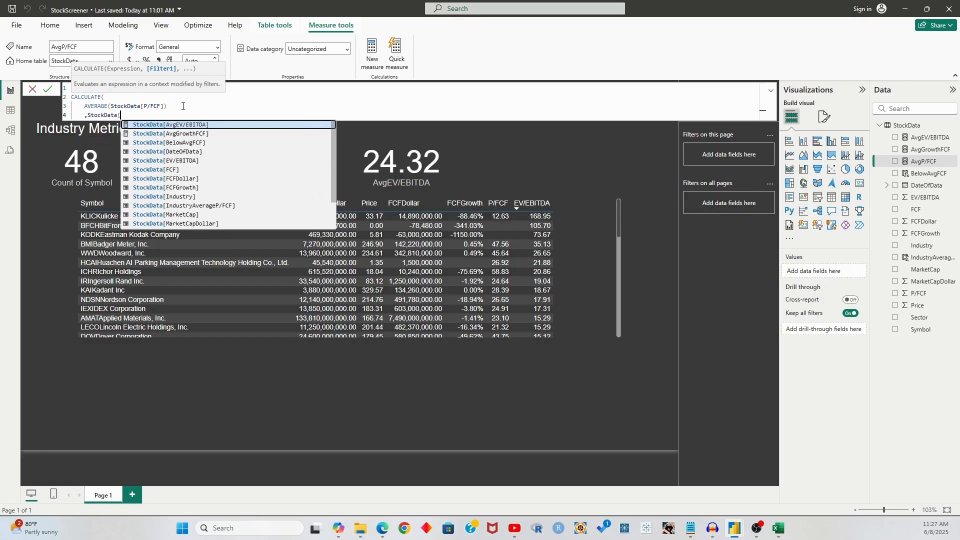
text([MarketCap])
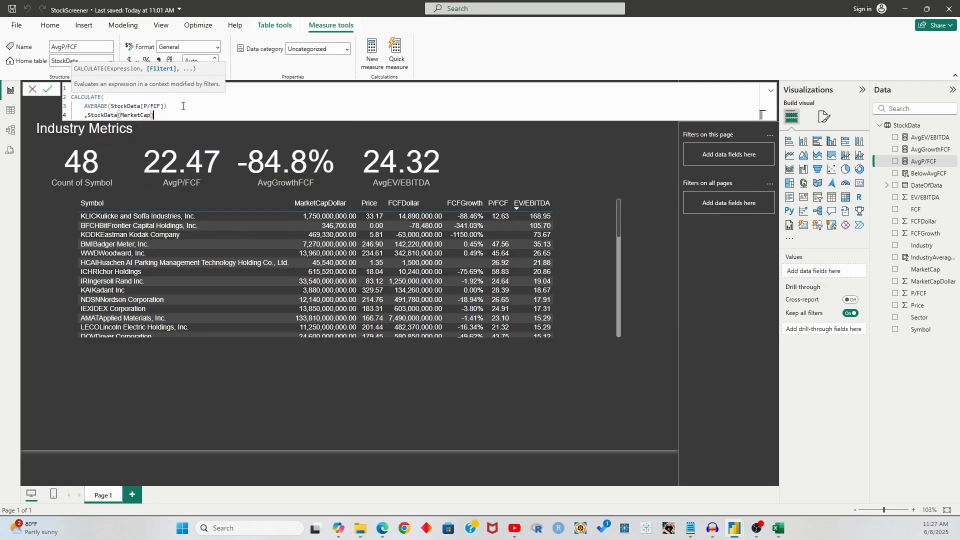
text( >= 100000000)
key(Left)
key(Left)
Add a second filter StockData[FCFDollar] > 0 with an explanatory comment, and commit the measure
key(shift+Return)
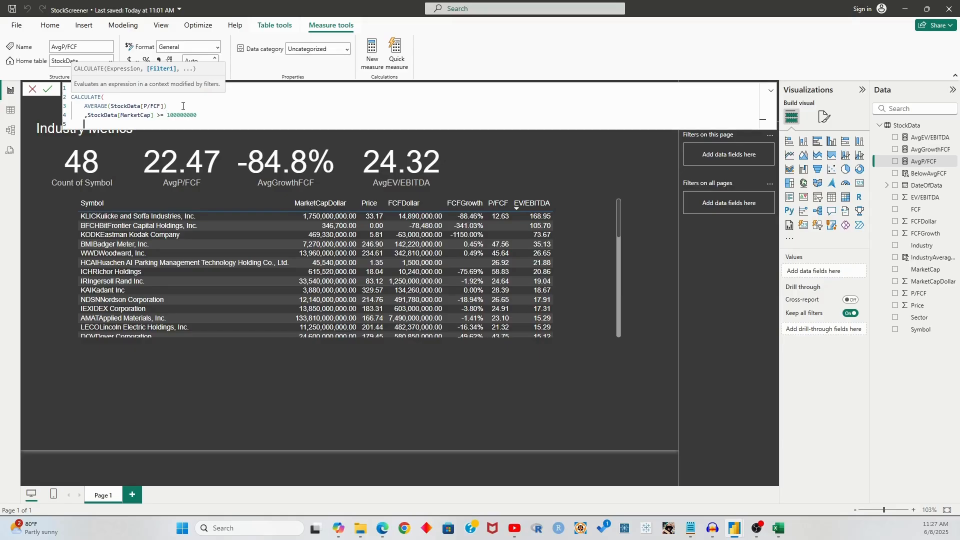
text(,)
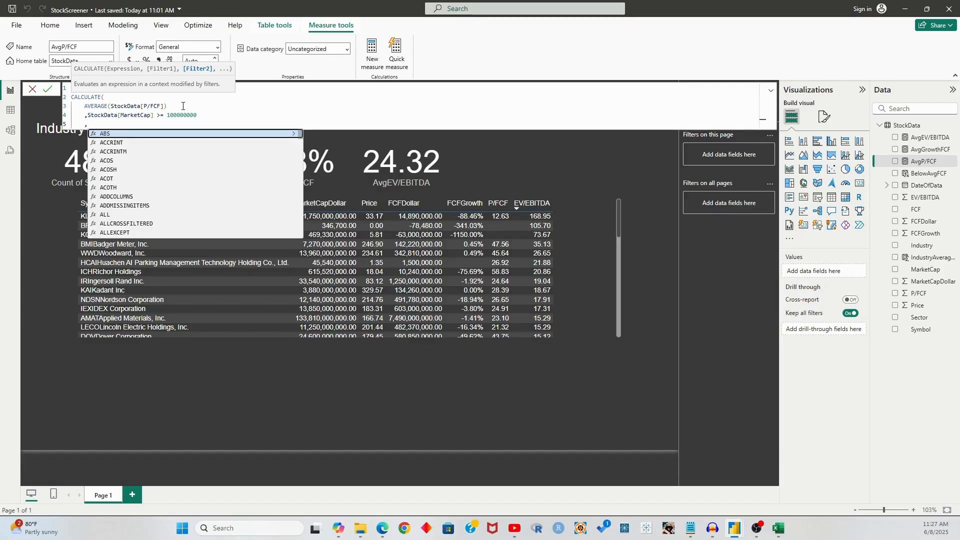
text(F)
key(BackSpace)
text(FCF)
key(Tab)
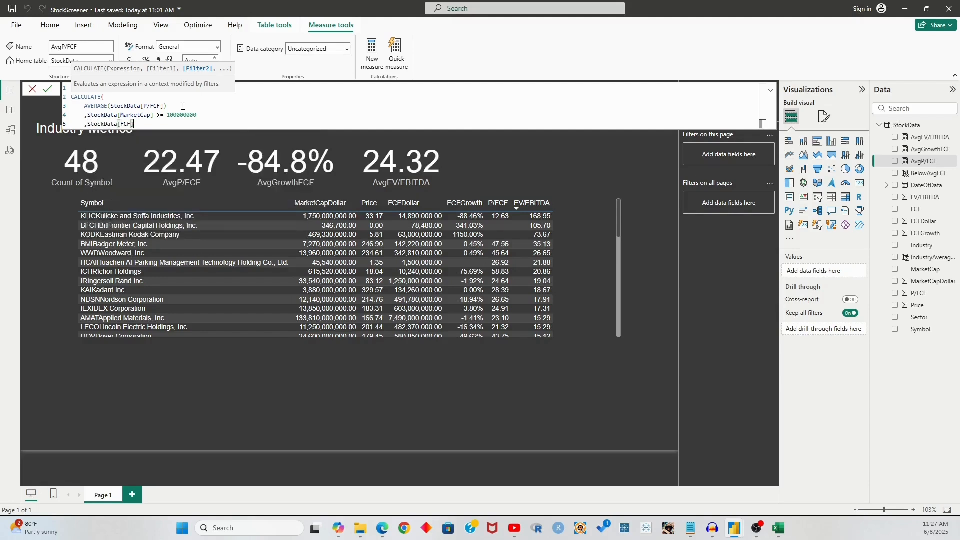
key(Left)
text(Dollar)
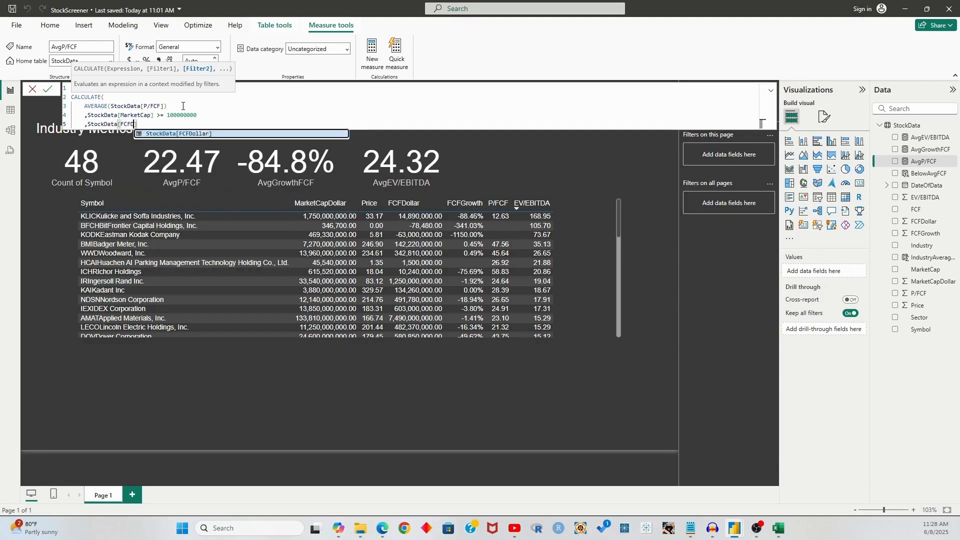
key(Tab)
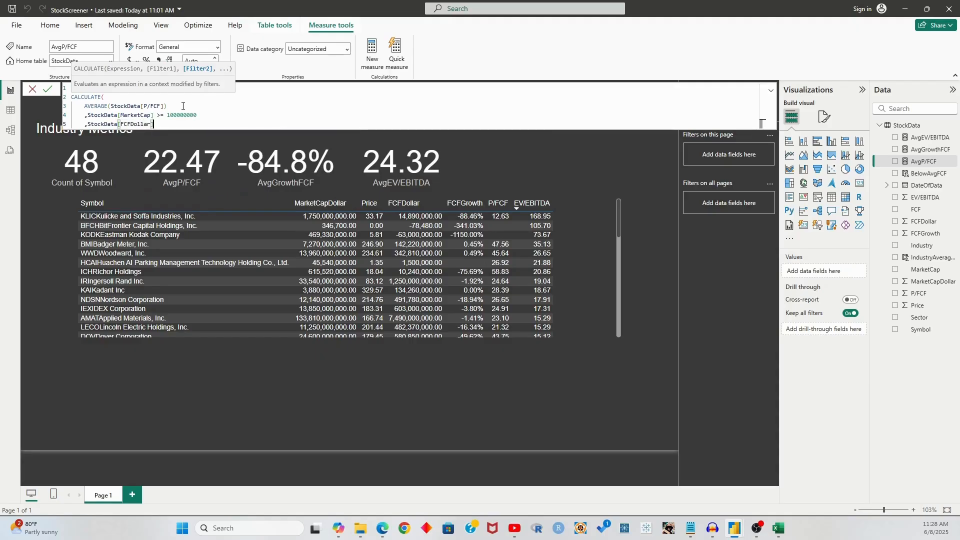
text(> 0 --only want to s)
text(onsider stocks with a valid FCF value.)
key(shift+Return)
text())
key(Return)
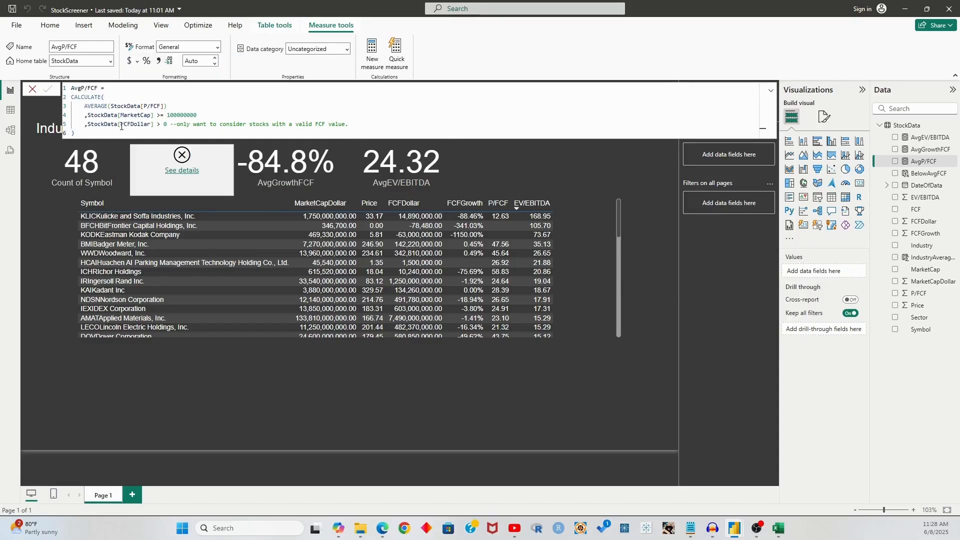
Check the card's error and change the AvgP/FCF filter column to MarketCapDollar
click(161, 152)
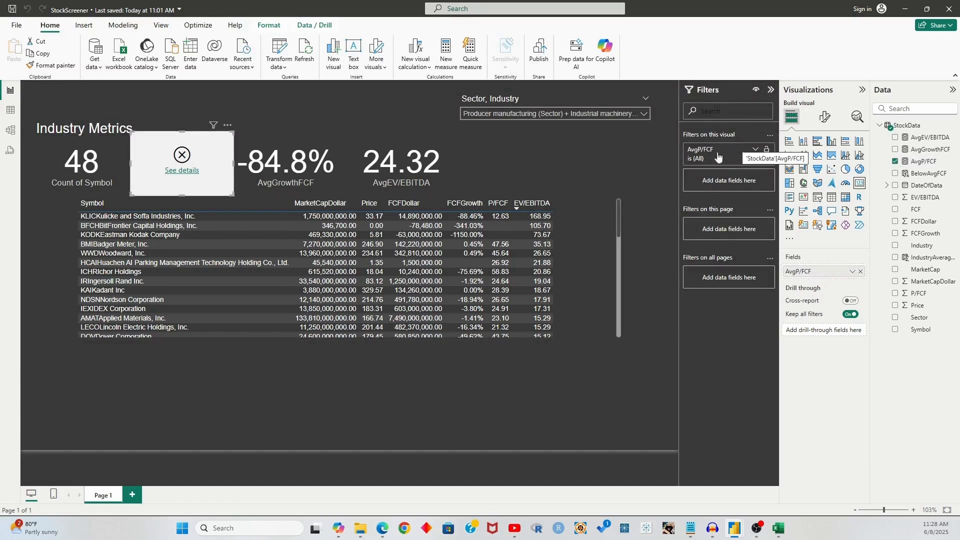
click(182, 170)
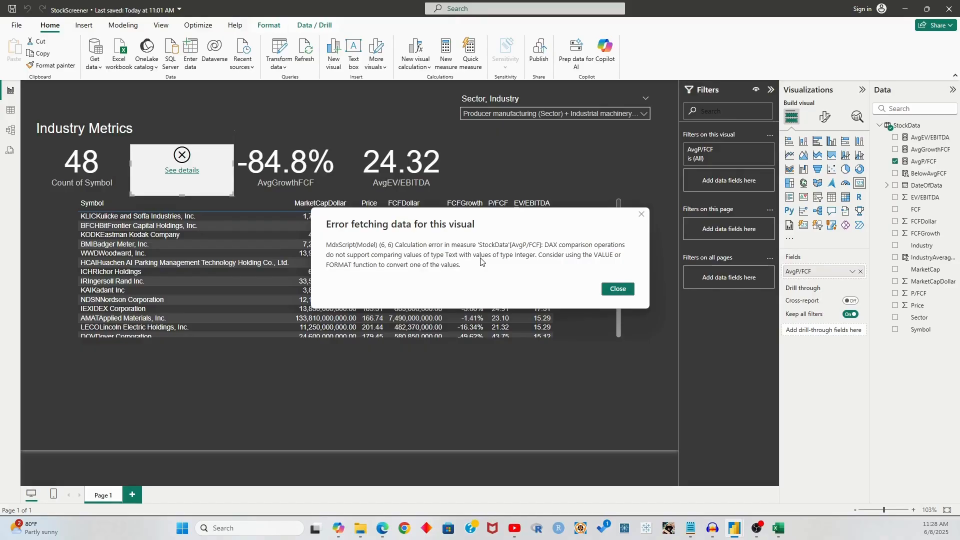
click(612, 289)
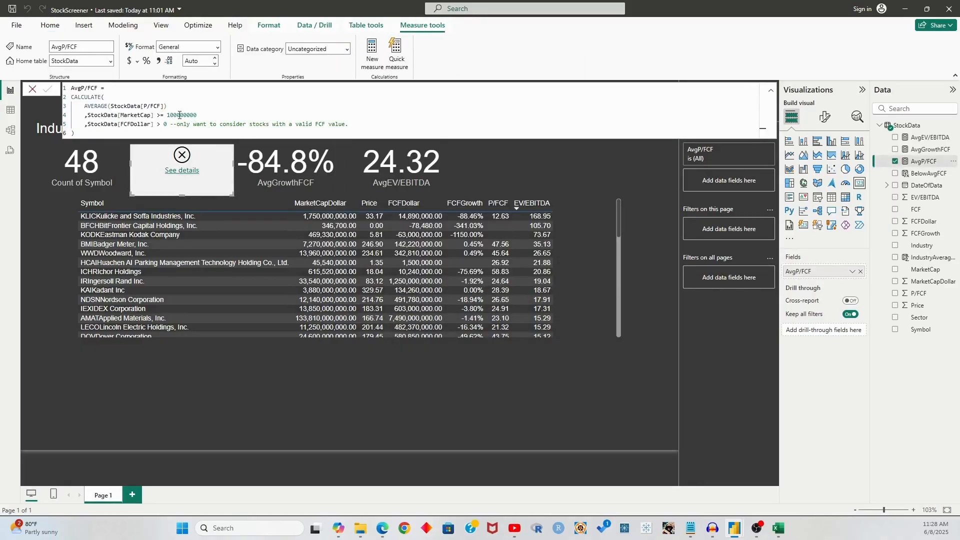
double_click(136, 115)
text(MarketCapDollar)
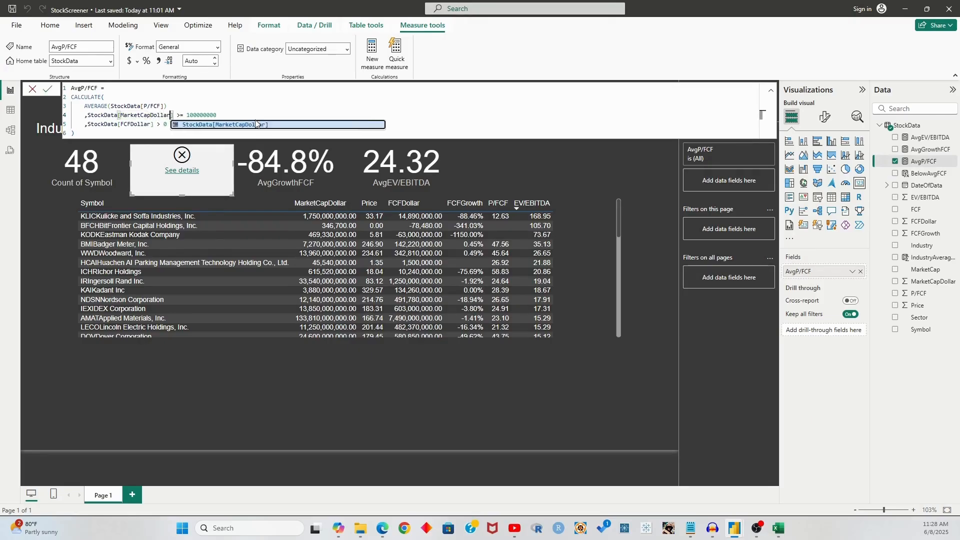
click(48, 90)
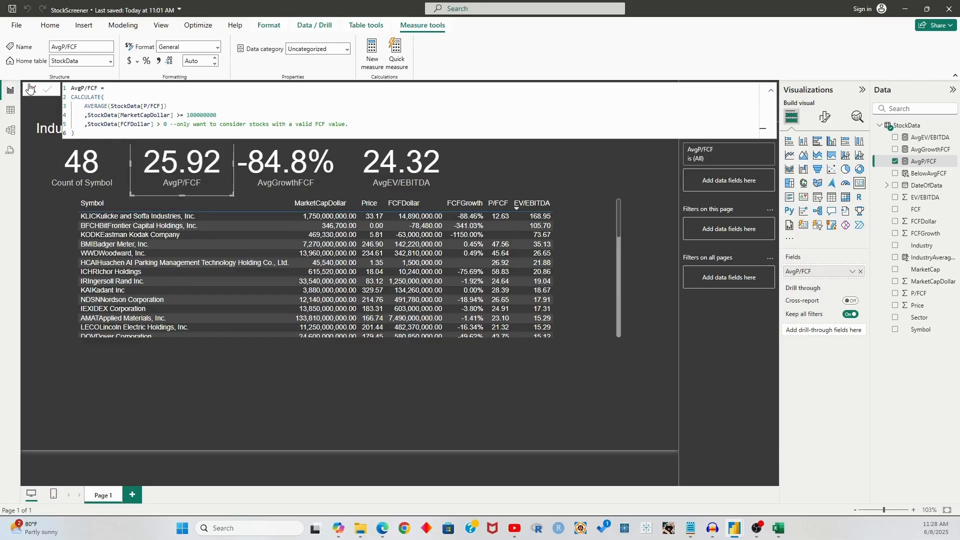
click(33, 89)
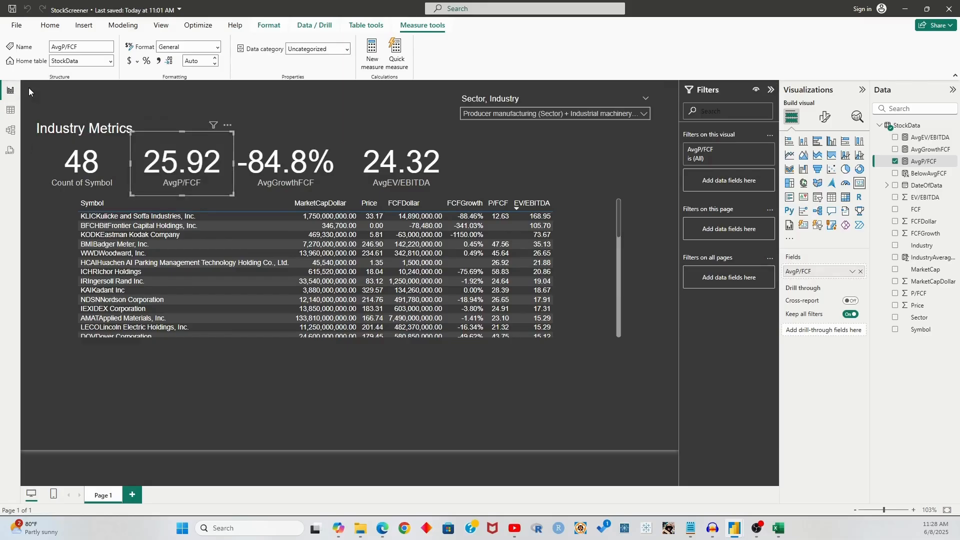
Nudge the AvgEV/EBITDA card slightly left and review the BelowAvgFCF formula unchanged
click(318, 410)
click(192, 181)
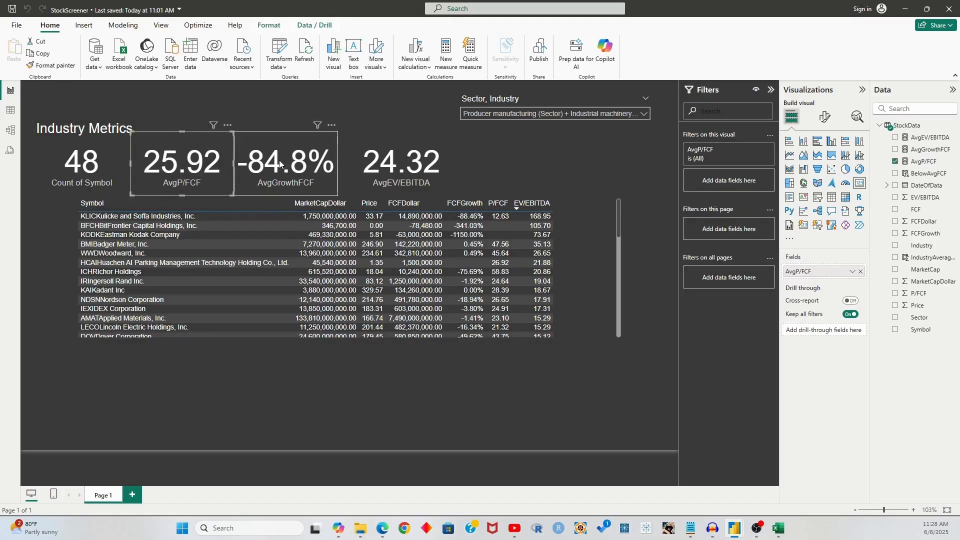
drag(379, 168, 368, 168)
click(297, 174)
click(242, 378)
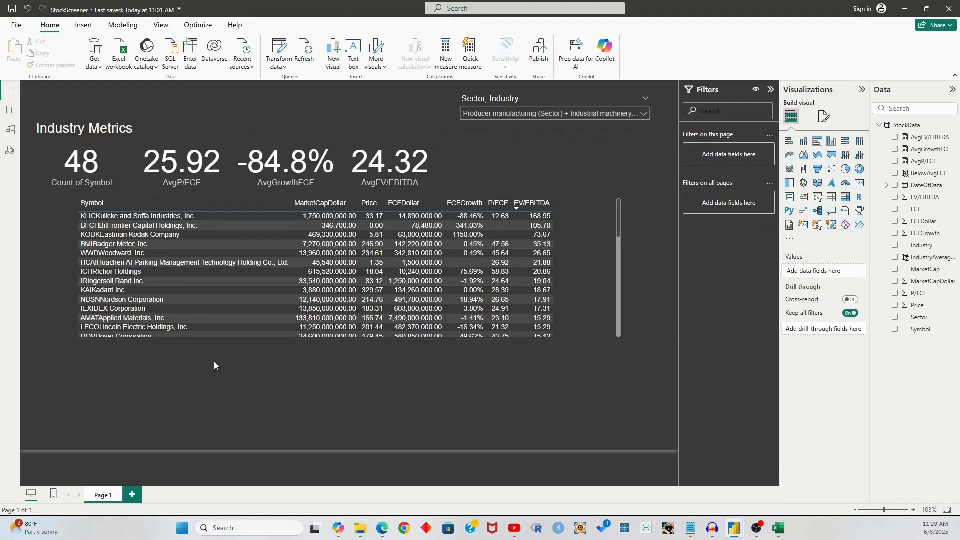
click(929, 174)
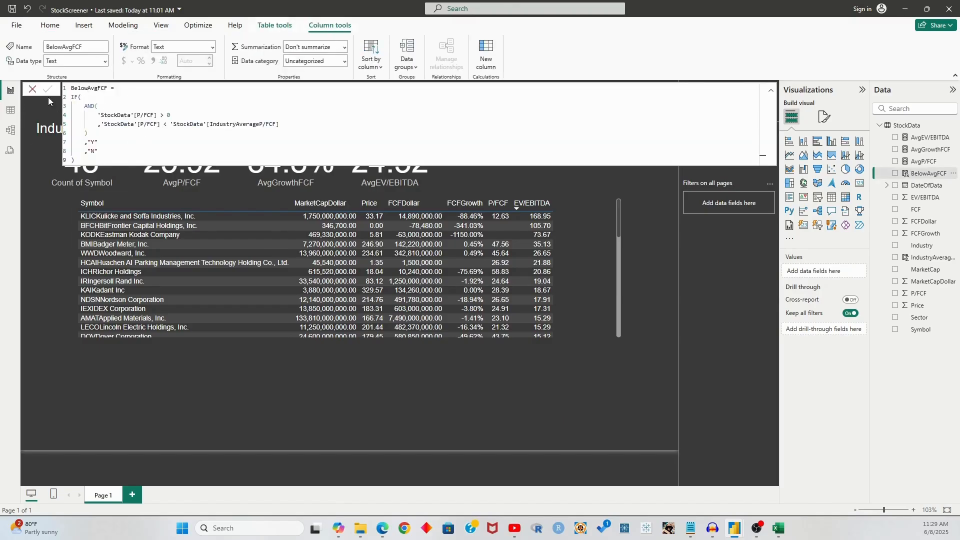
click(33, 89)
Add a BelowAvgFCF slicer below the table and select Y, leaving 18 companies
click(217, 376)
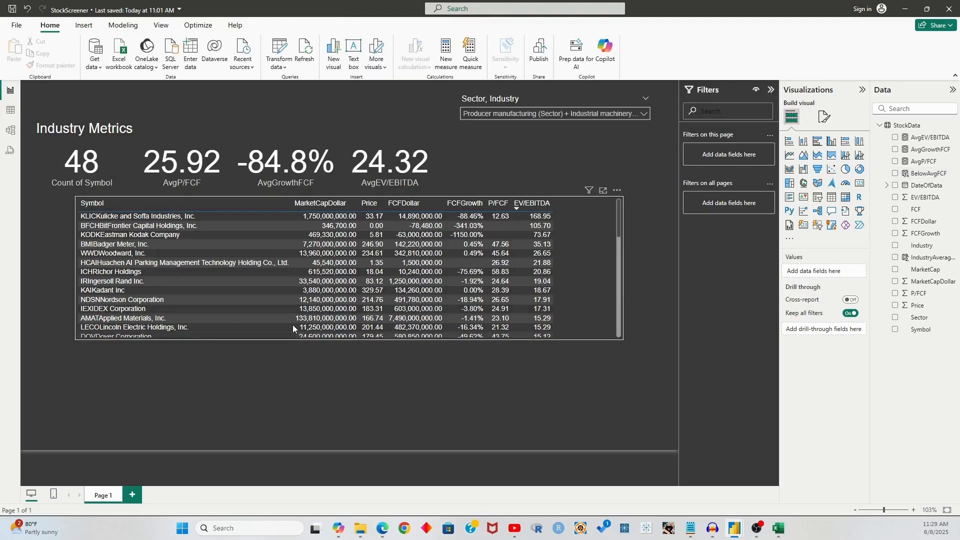
click(819, 200)
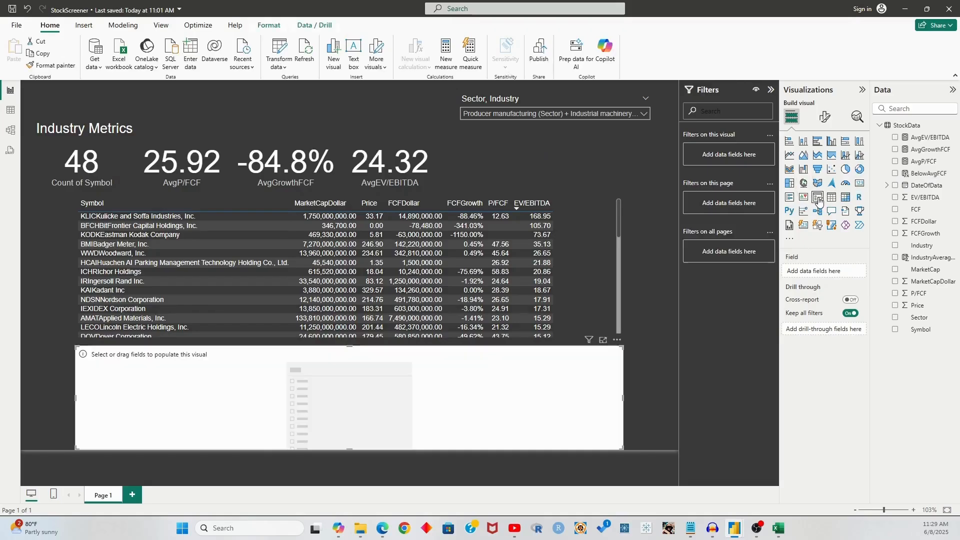
drag(929, 175, 844, 274)
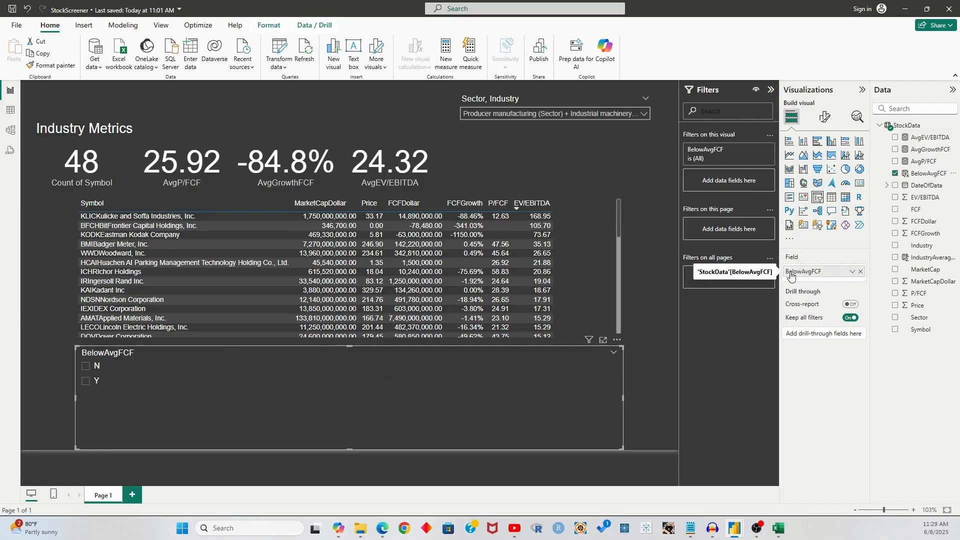
click(91, 383)
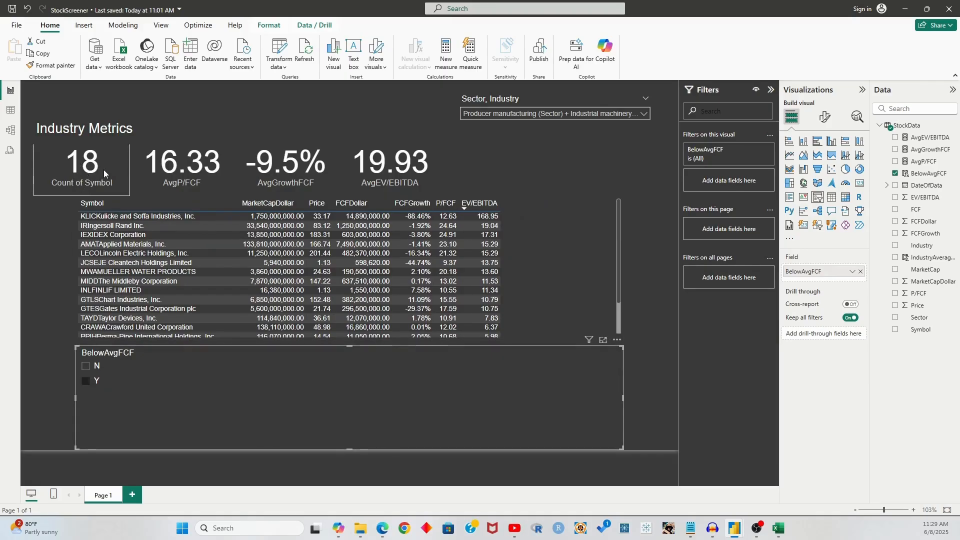
click(86, 384)
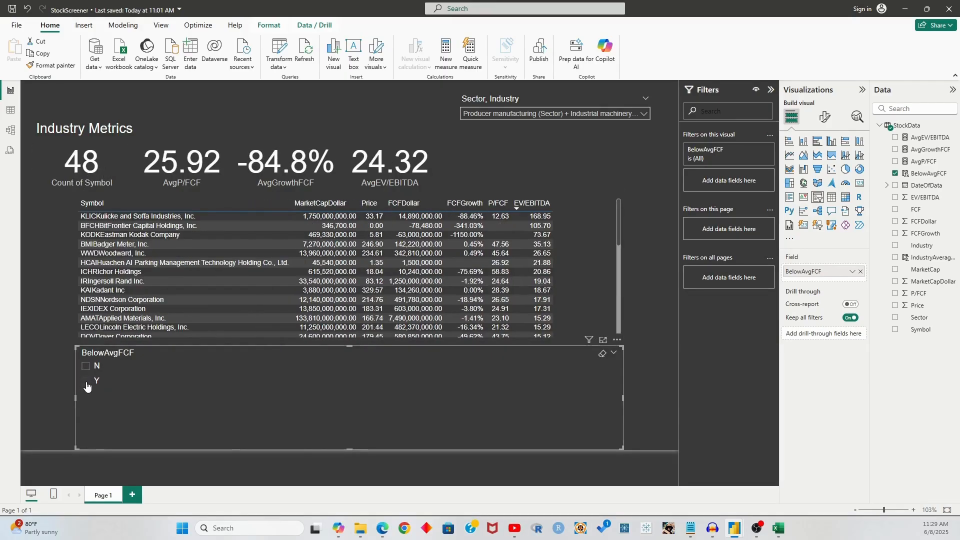
click(86, 383)
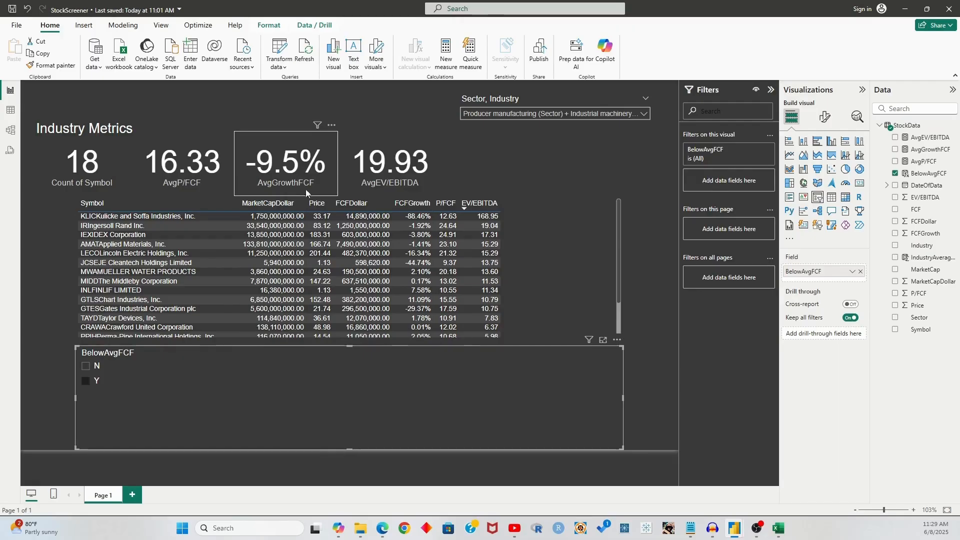
Set the BelowAvgFCF slicer's interaction to None on all four KPI cards
click(279, 27)
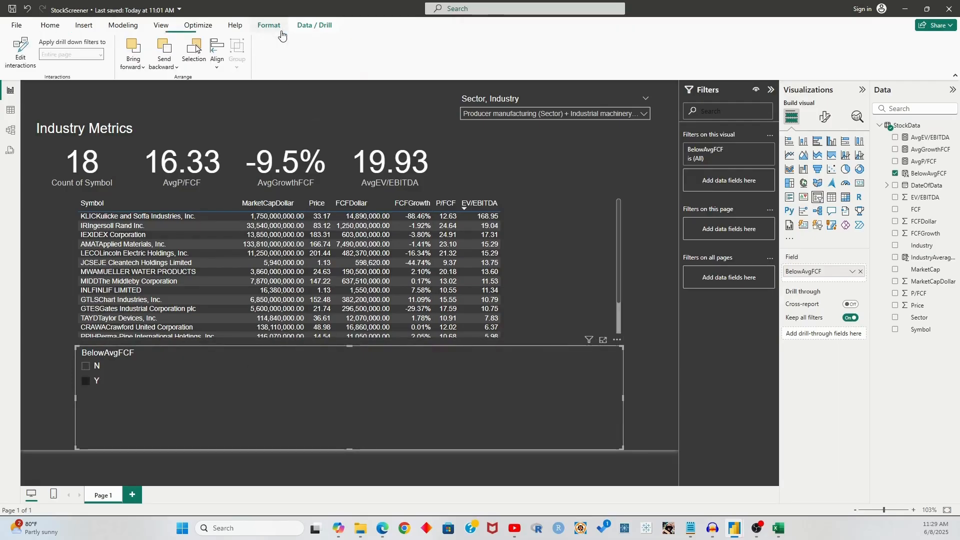
click(20, 56)
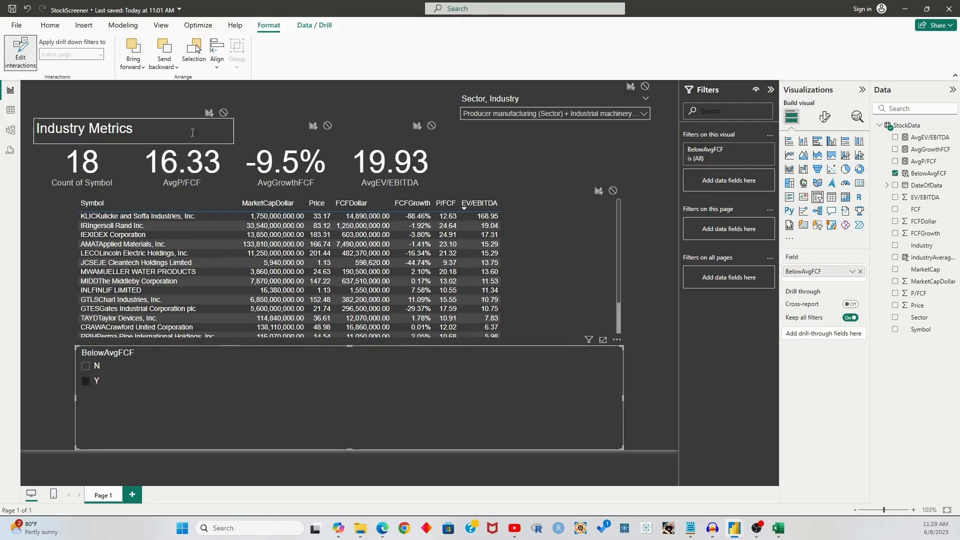
click(328, 126)
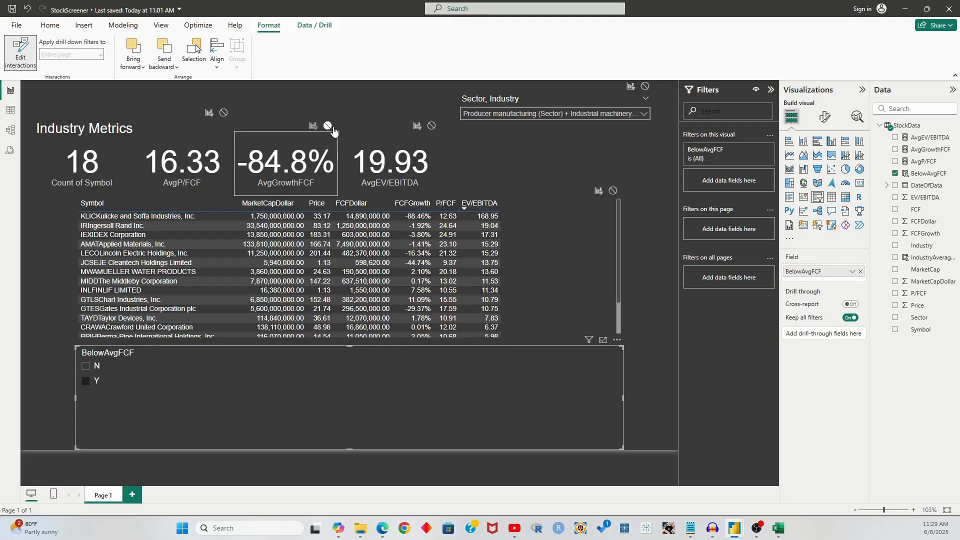
click(432, 126)
click(162, 127)
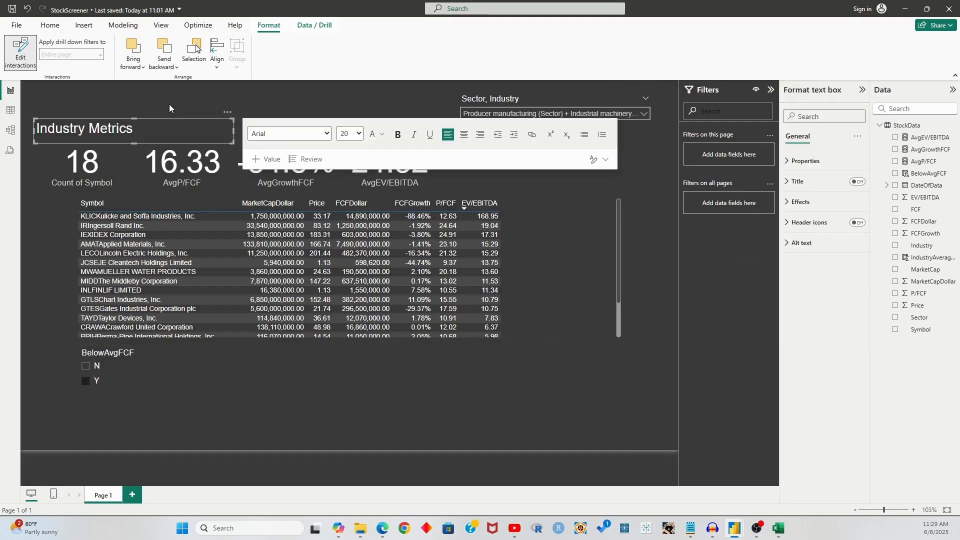
click(159, 119)
click(159, 119)
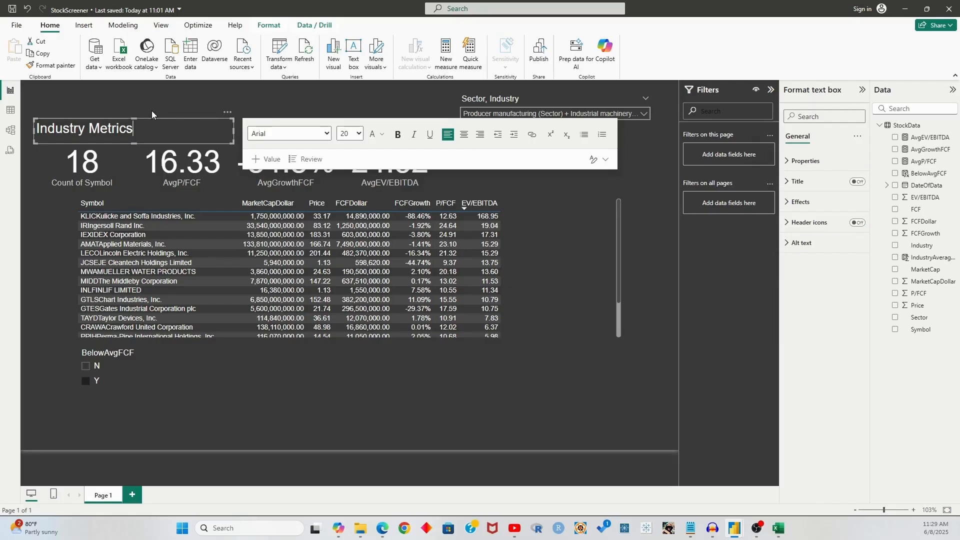
drag(167, 120, 161, 81)
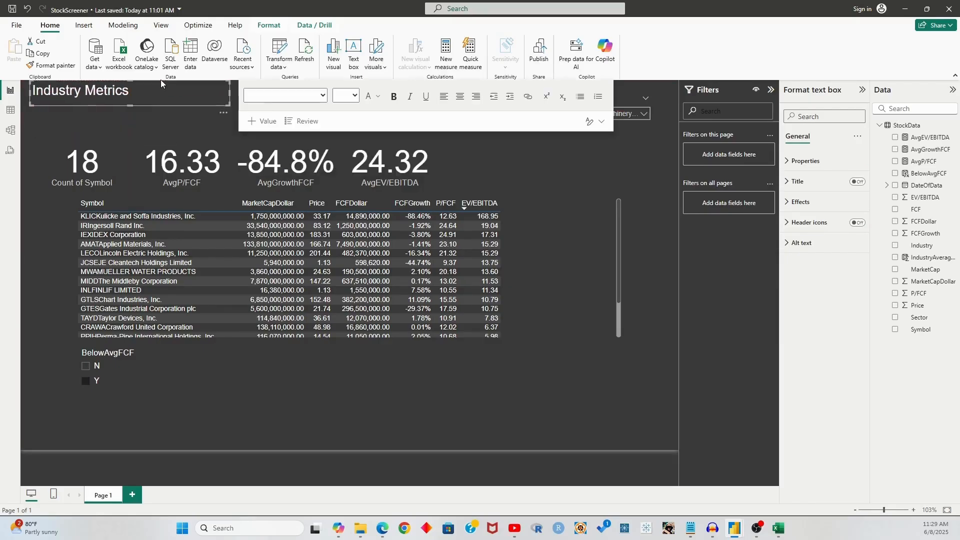
click(111, 137)
click(150, 395)
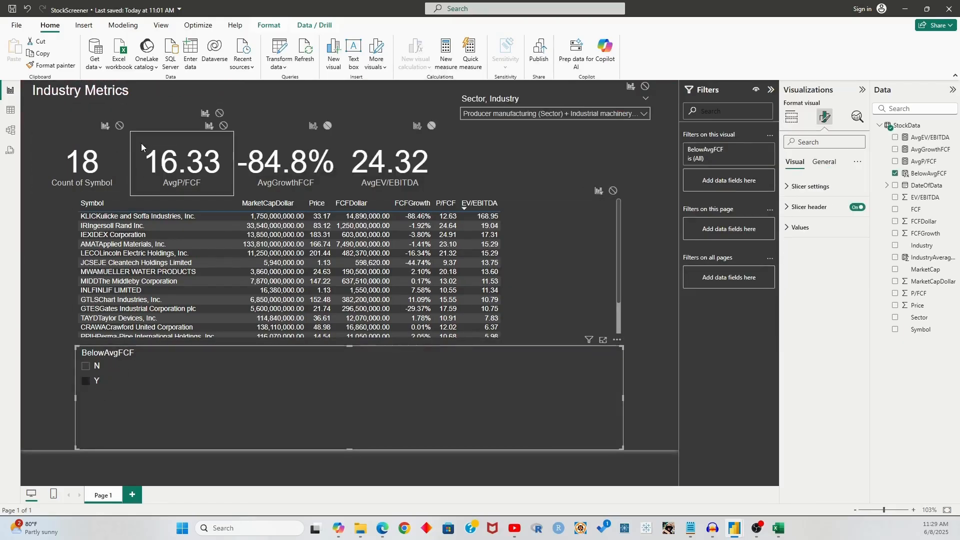
click(119, 126)
click(224, 125)
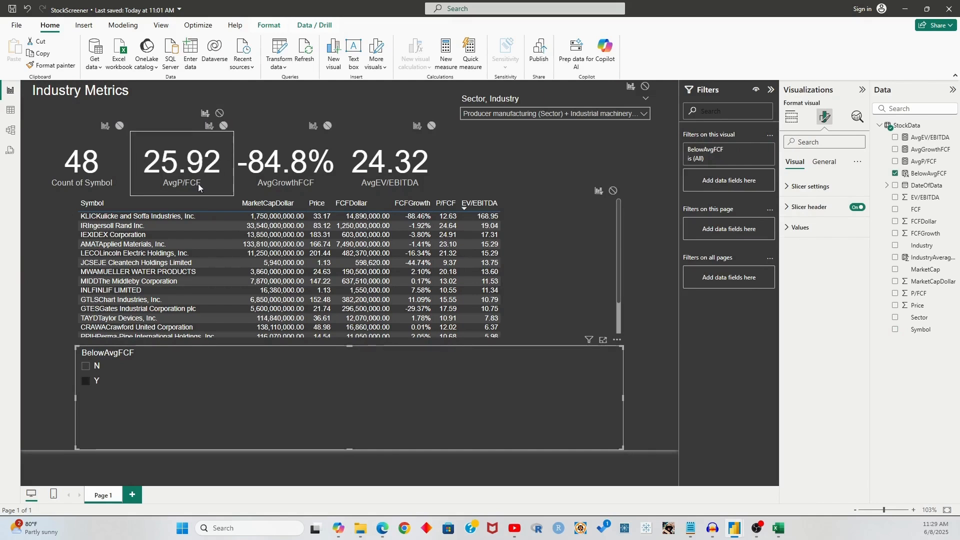
click(70, 119)
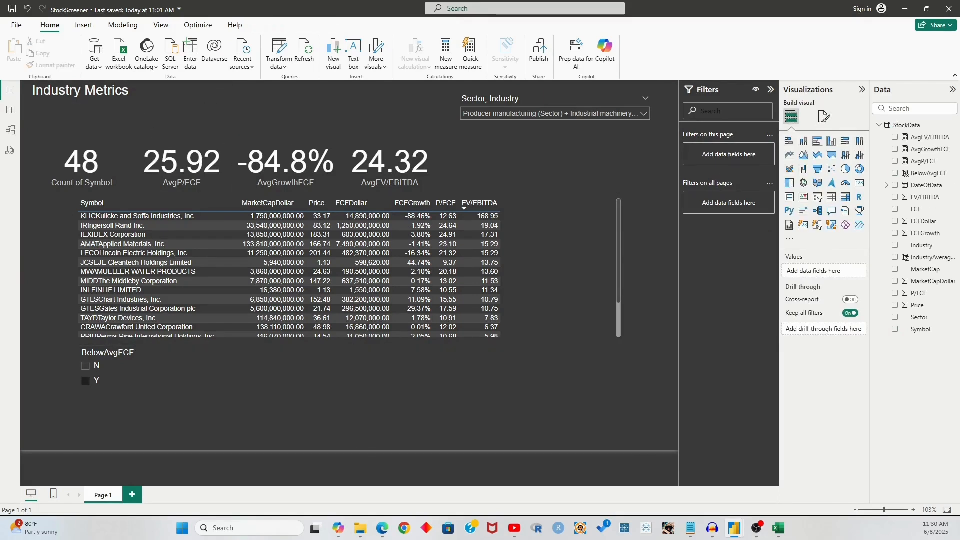
Position the Industry Metrics title directly above the KPI cards
key(alt+Tab)
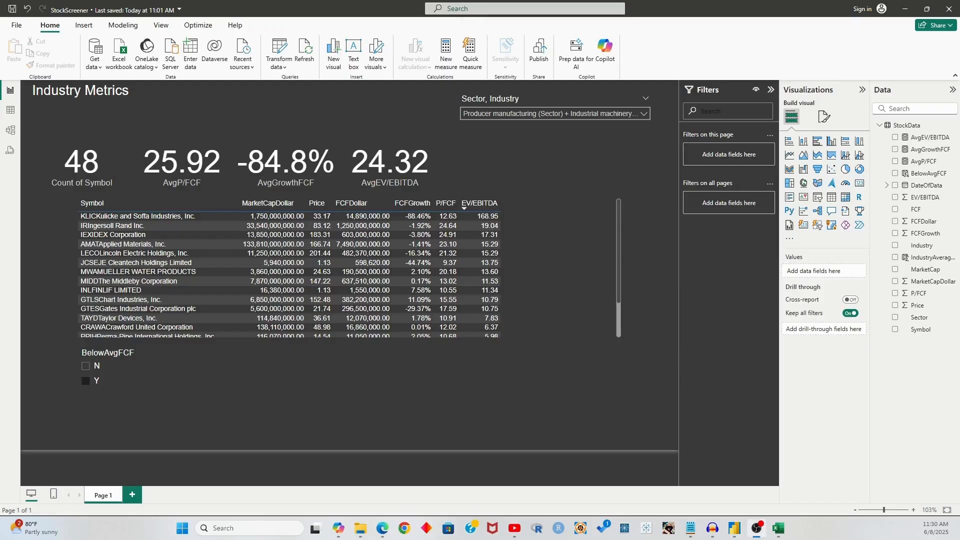
key(alt+Tab)
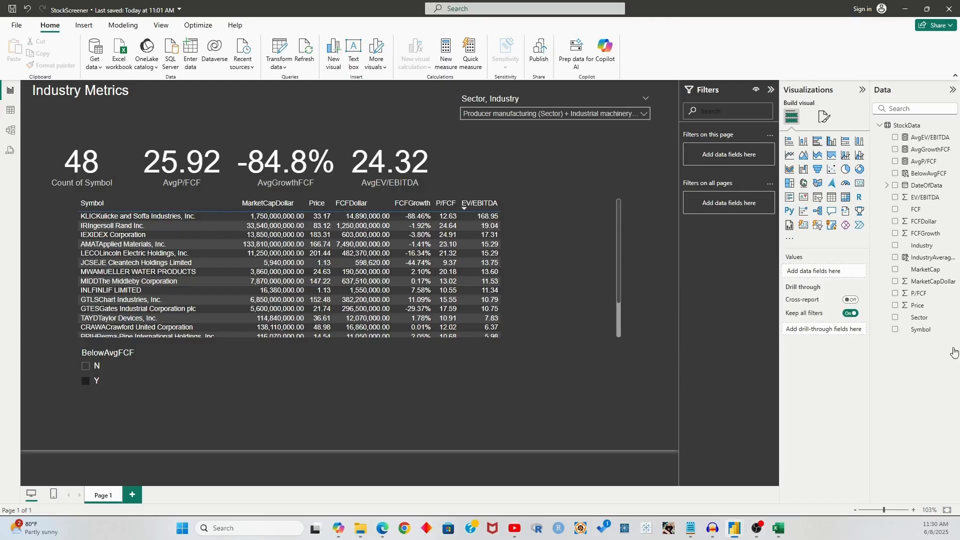
click(153, 104)
drag(161, 104, 163, 148)
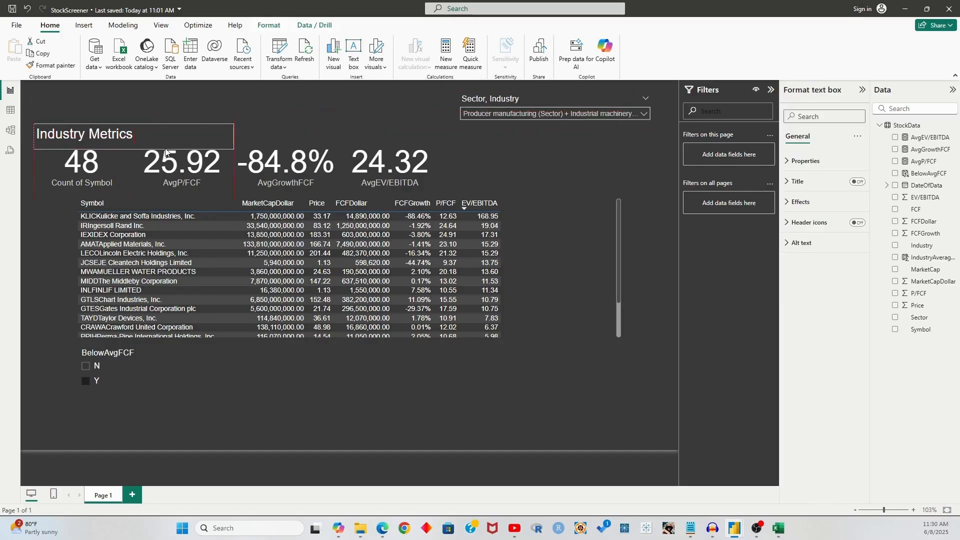
click(288, 106)
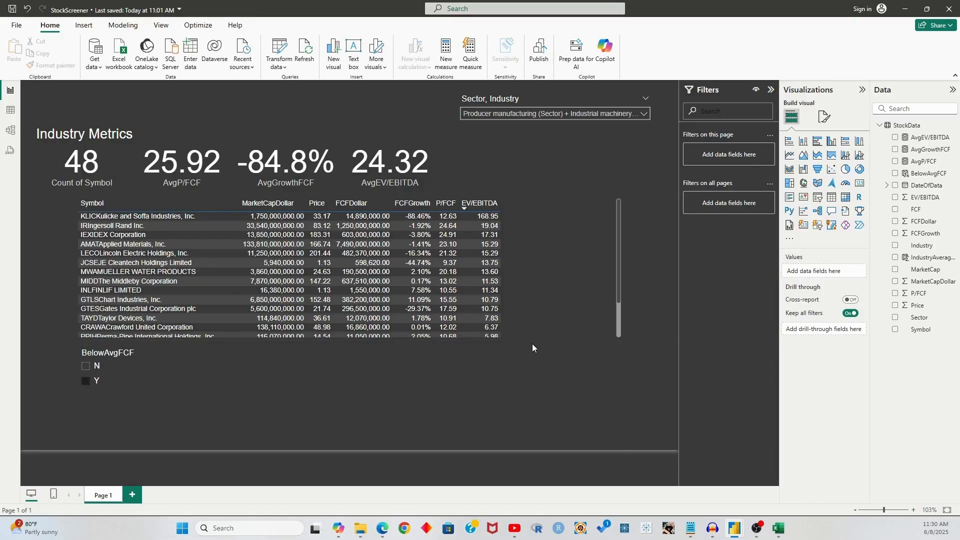
Narrow the BelowAvgFCF slicer by dragging its right edge left
click(616, 395)
drag(623, 397, 192, 395)
click(236, 385)
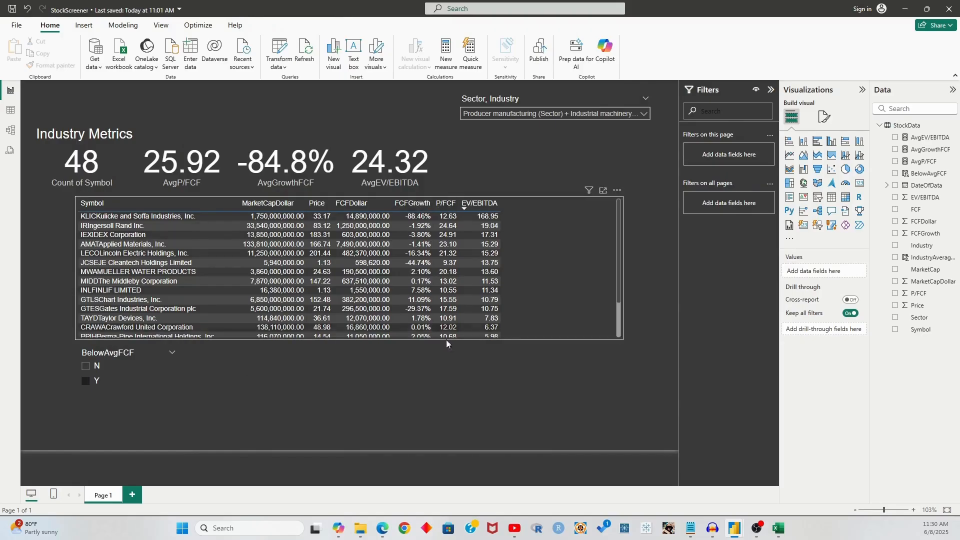
scroll(498, 285, down, 10)
scroll(498, 285, up, 10)
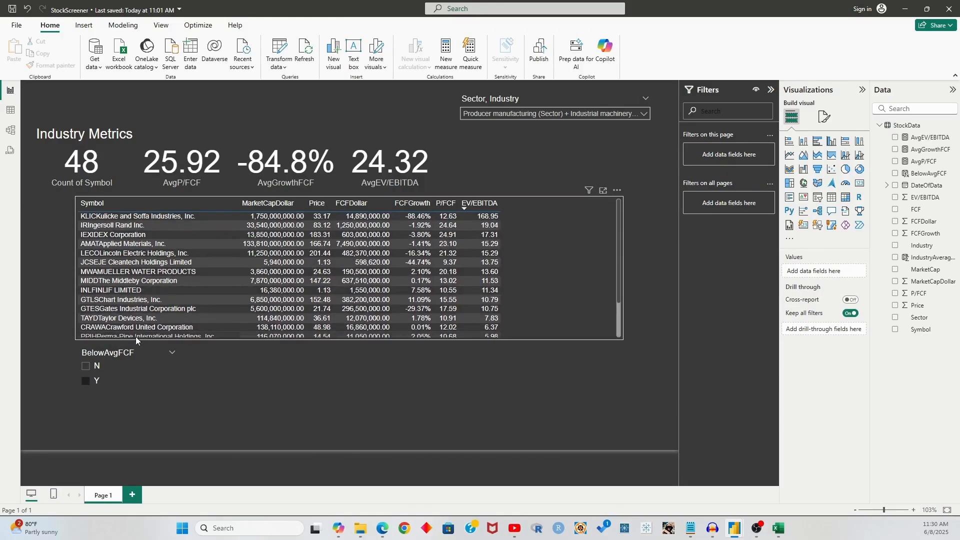
click(123, 354)
click(274, 394)
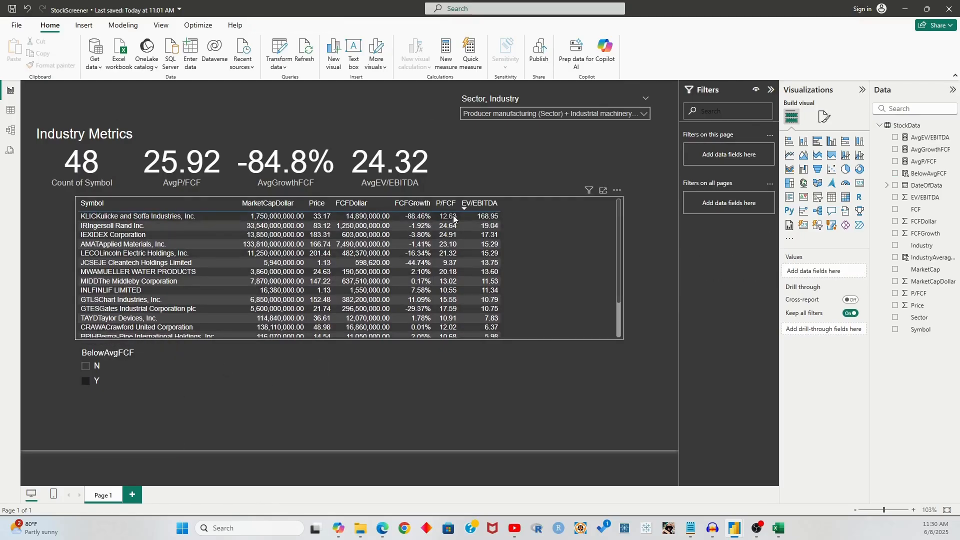
scroll(445, 230, down, 3)
scroll(444, 231, up, 3)
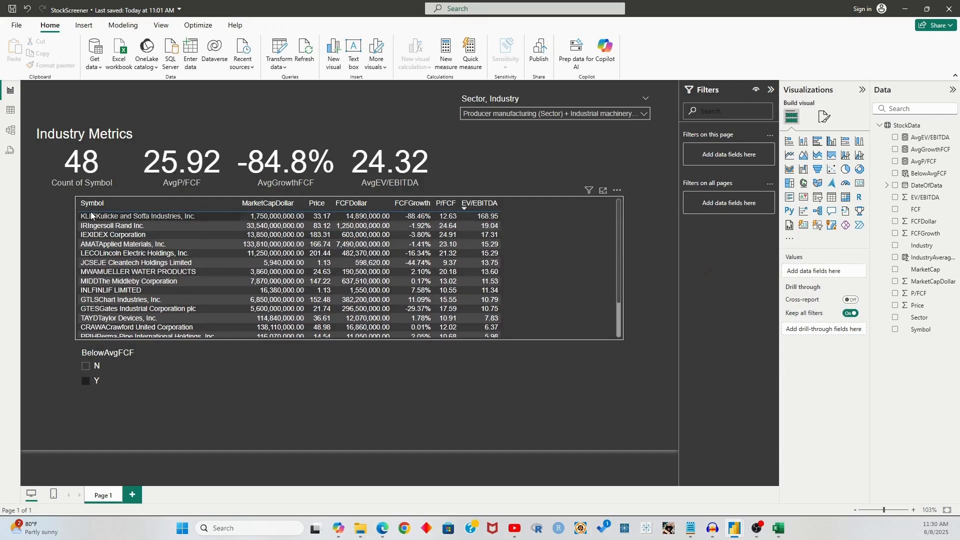
Test cross-filtering on the KLIC table row, then clear that filter
click(147, 216)
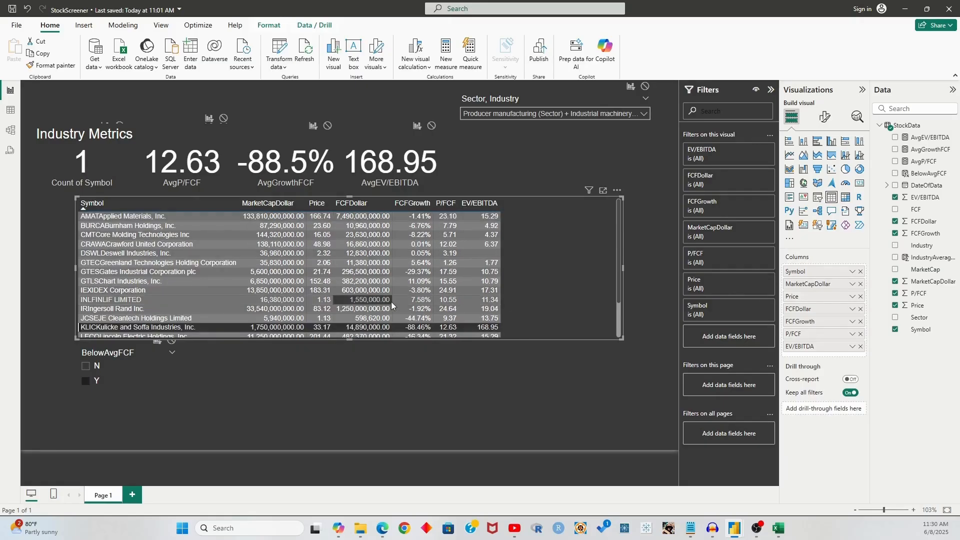
click(409, 329)
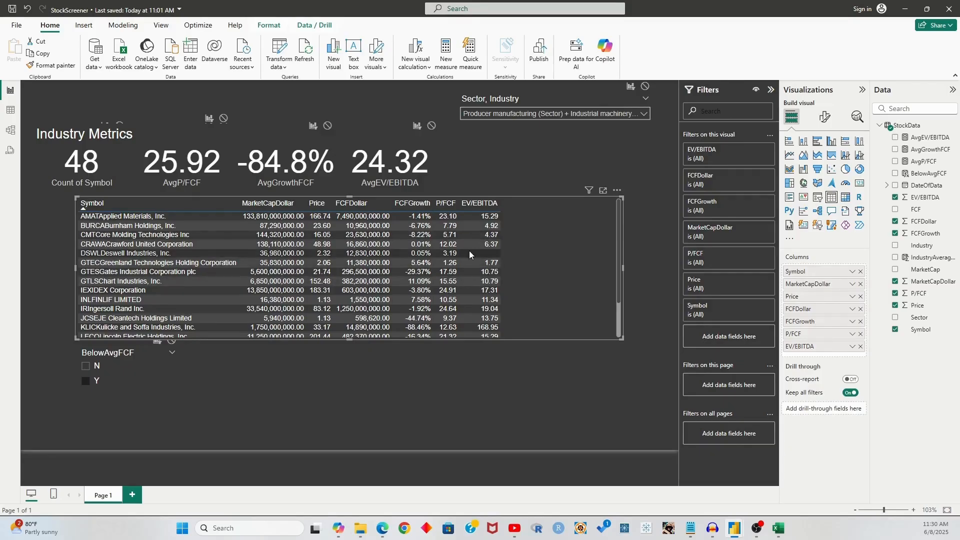
click(456, 359)
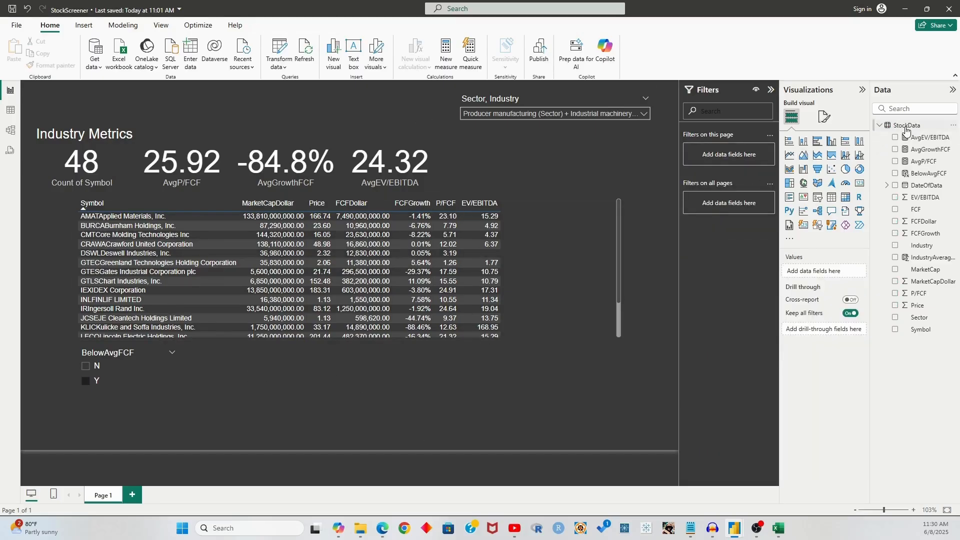
click(926, 175)
double_click(211, 123)
key(ctrl+a)
key(ctrl+c)
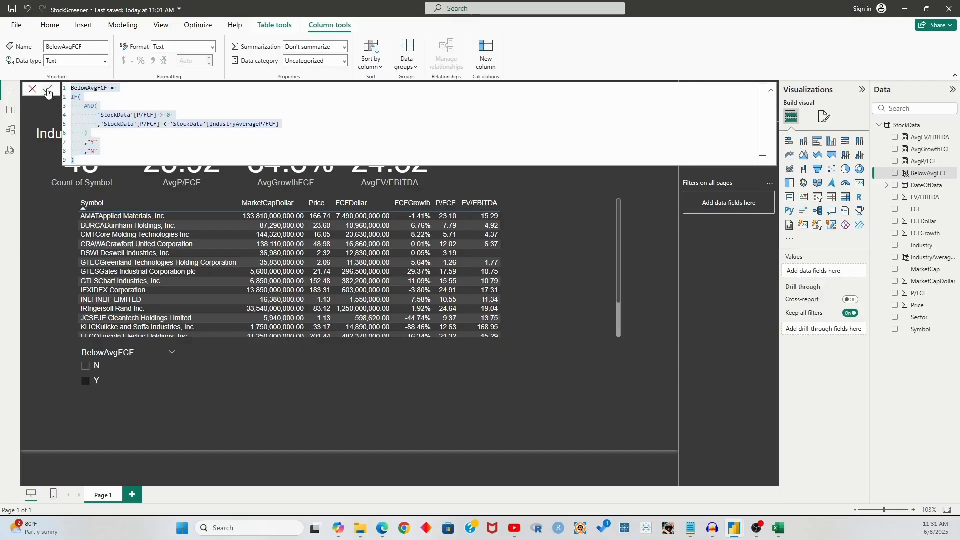
click(30, 90)
click(907, 125)
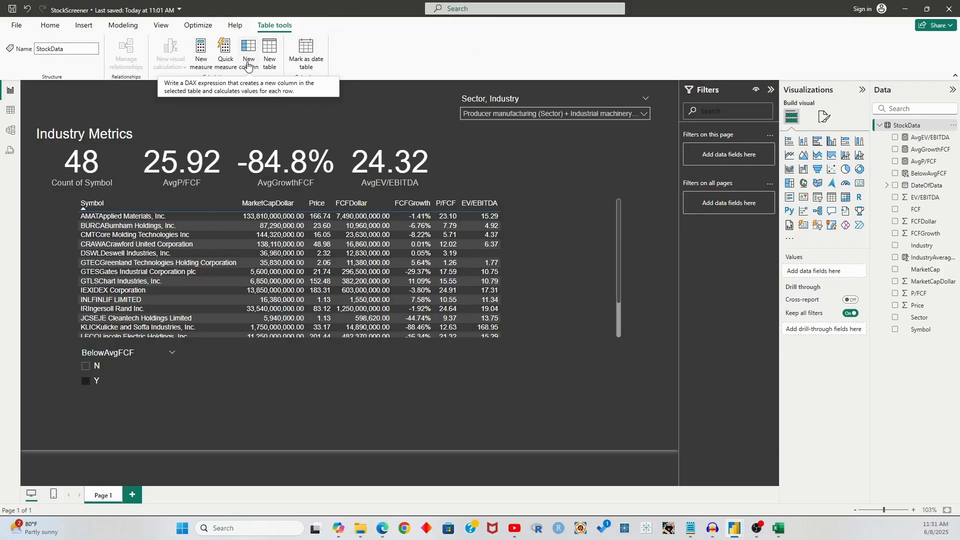
click(248, 65)
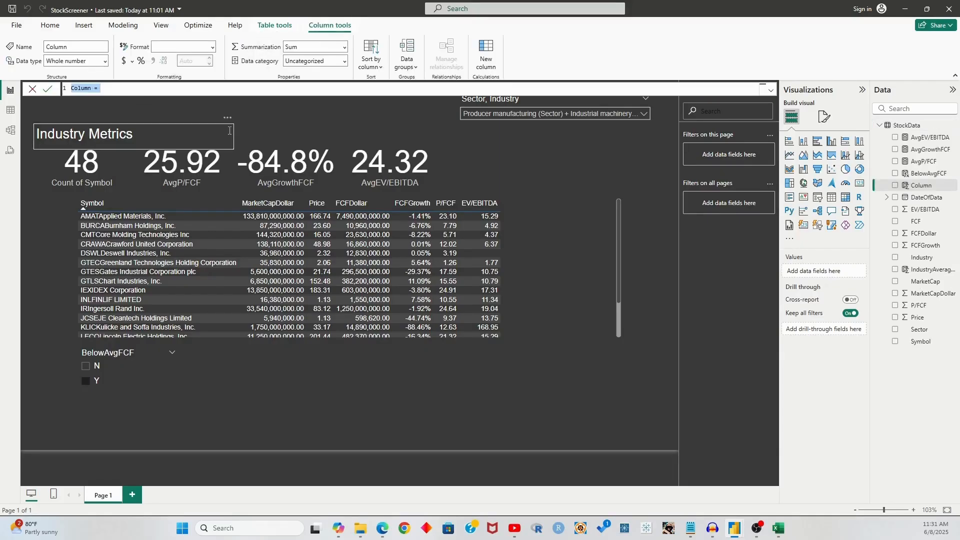
key(ctrl+v)
drag(155, 115, 138, 115)
text(FCF)
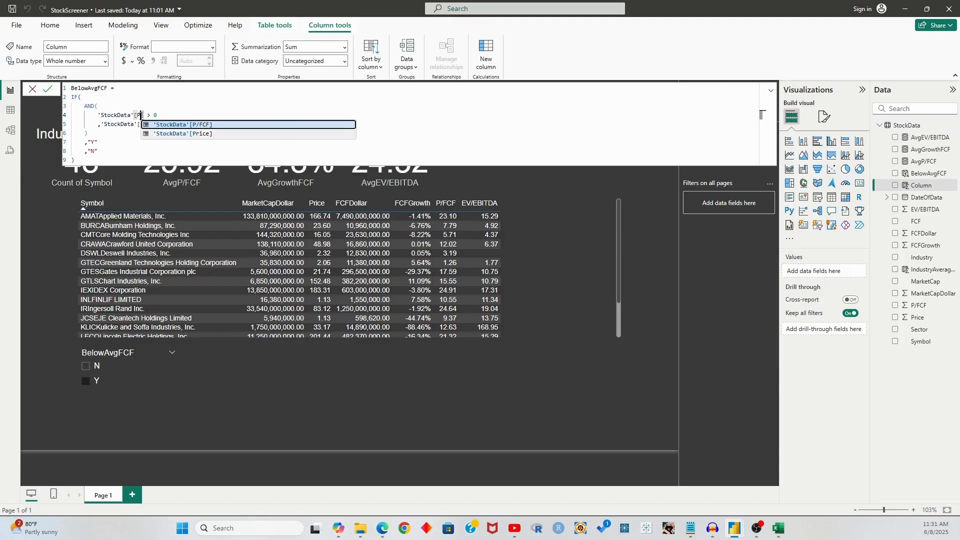
text(Growth)
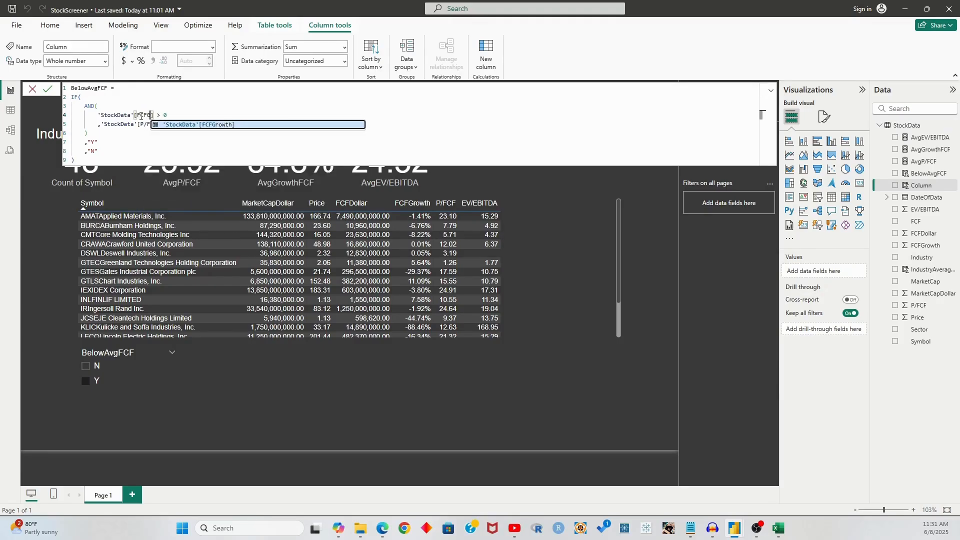
key(Tab)
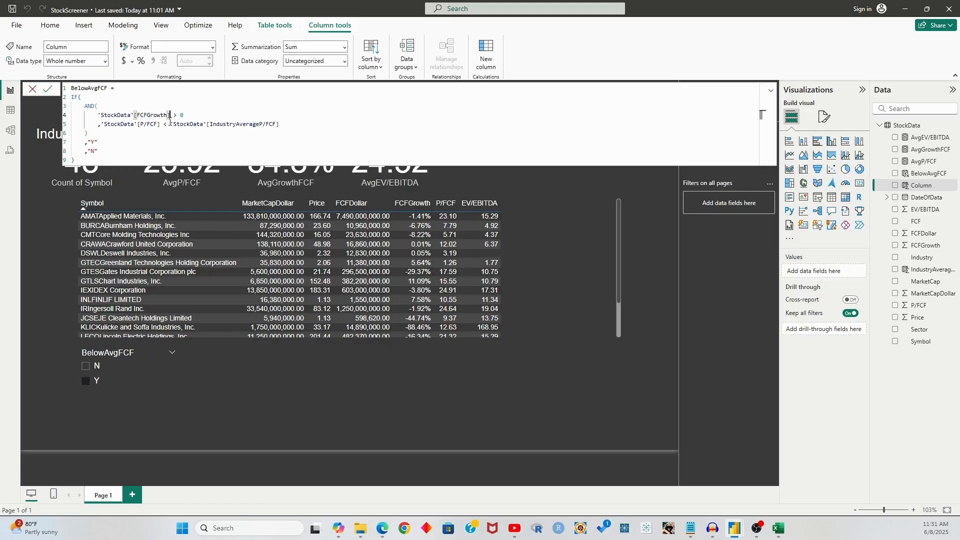
drag(170, 123, 176, 115)
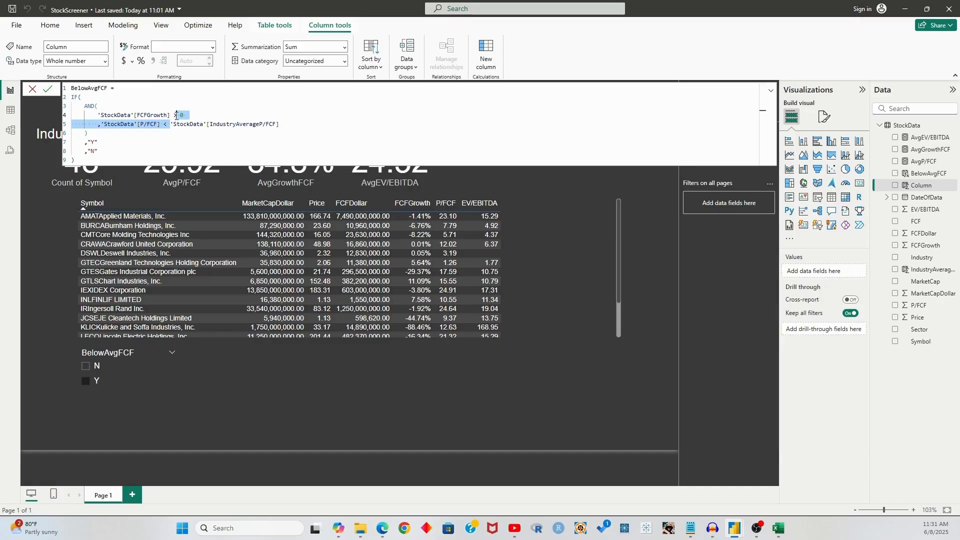
key(BackSpace)
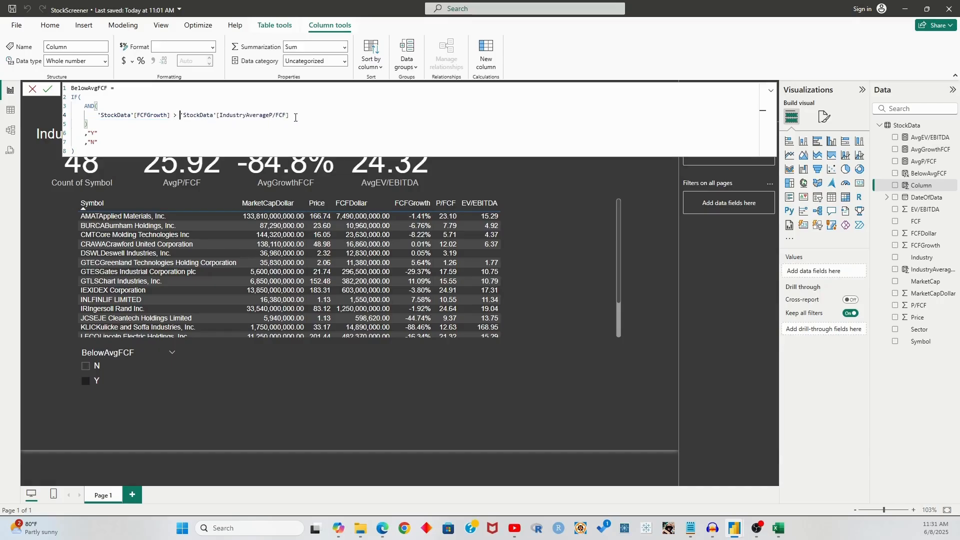
text(])
drag(286, 116, 220, 119)
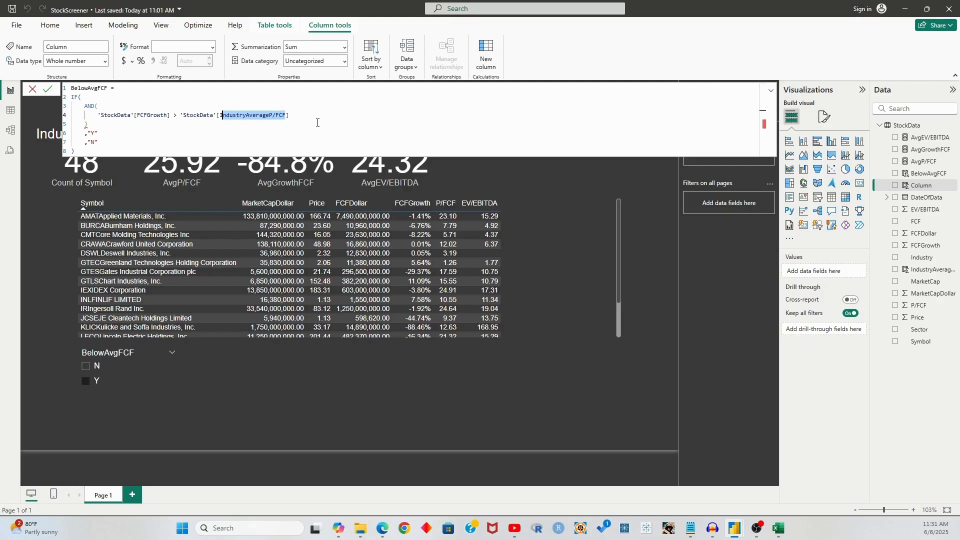
key(BackSpace)
text(FCF)
text(CF)
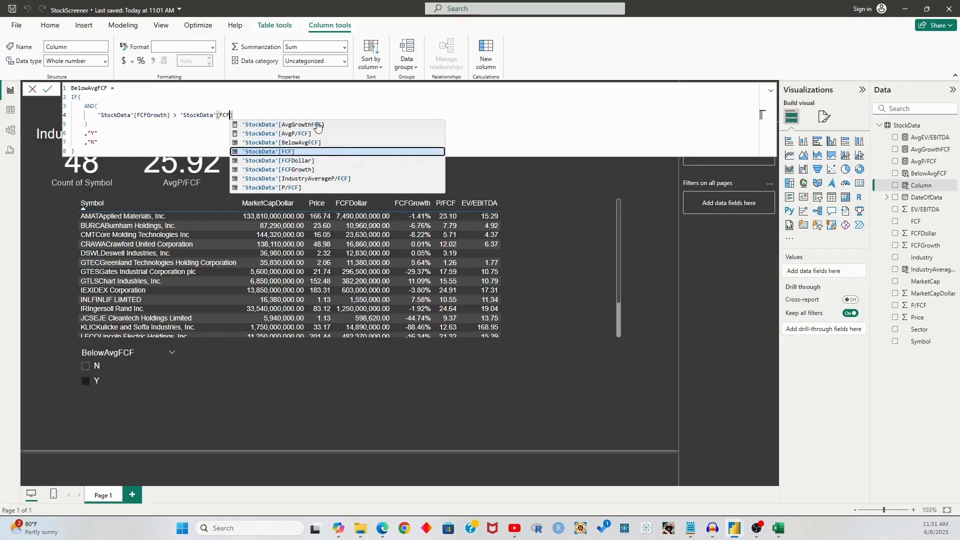
click(337, 179)
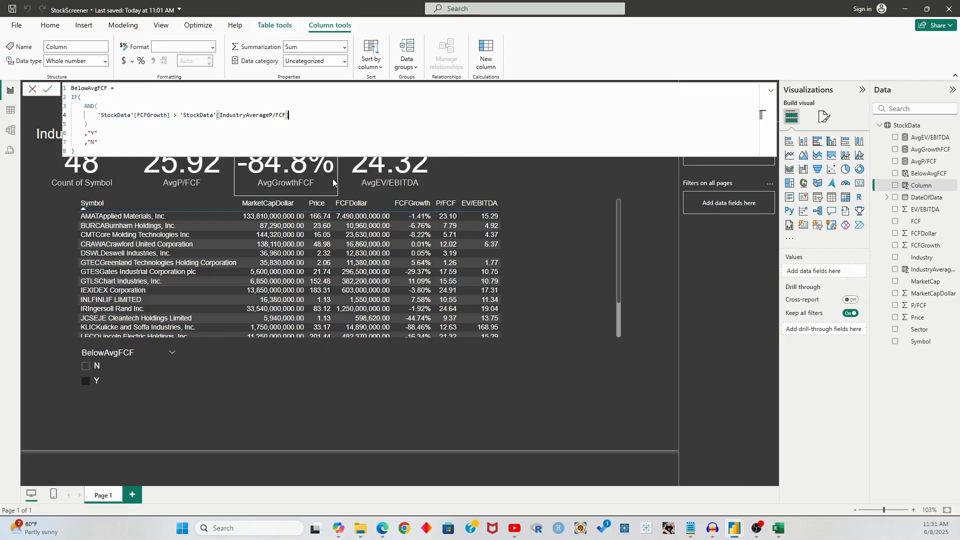
drag(186, 115, 301, 115)
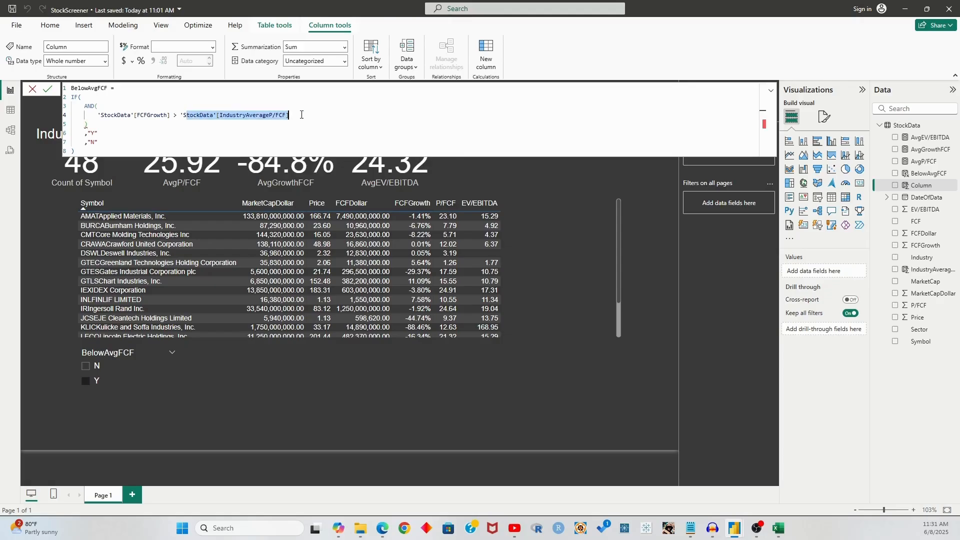
double_click(266, 115)
click(32, 89)
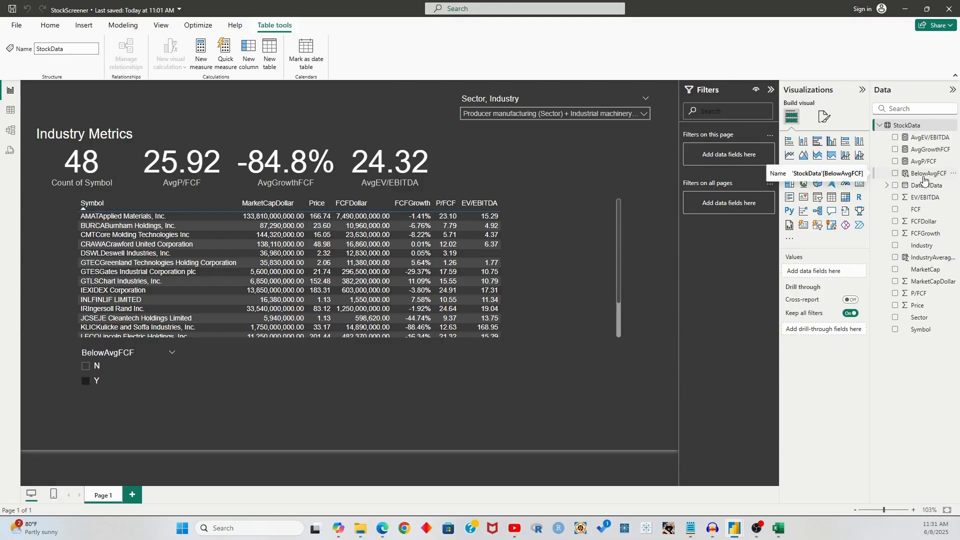
Copy the IndustryAverageP/FCF formula into a new StockData calculated column
click(929, 259)
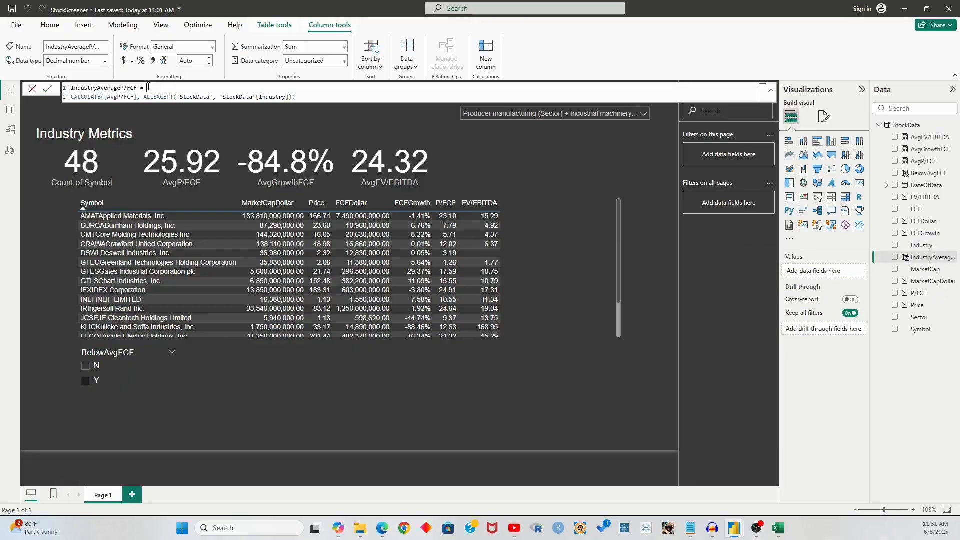
key(ctrl+a)
key(ctrl+c)
click(43, 90)
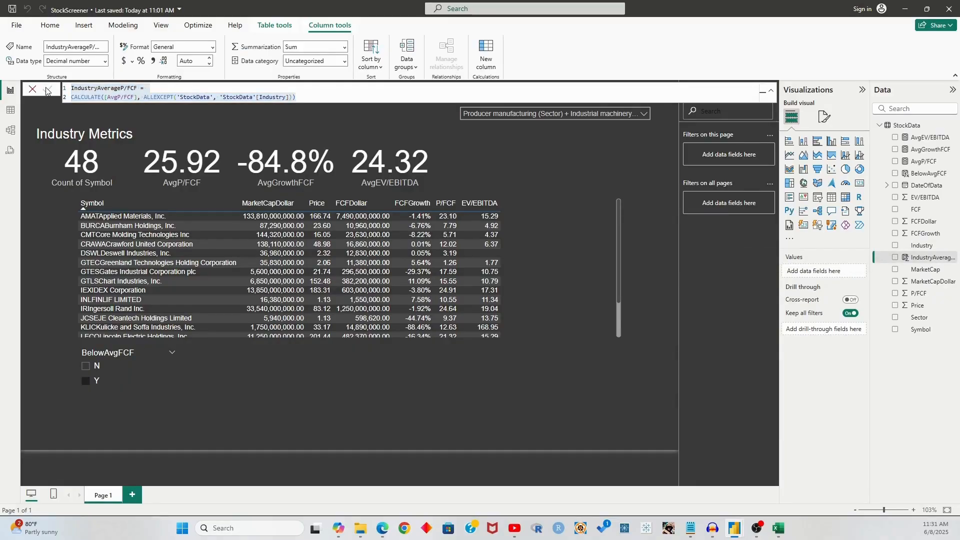
click(906, 125)
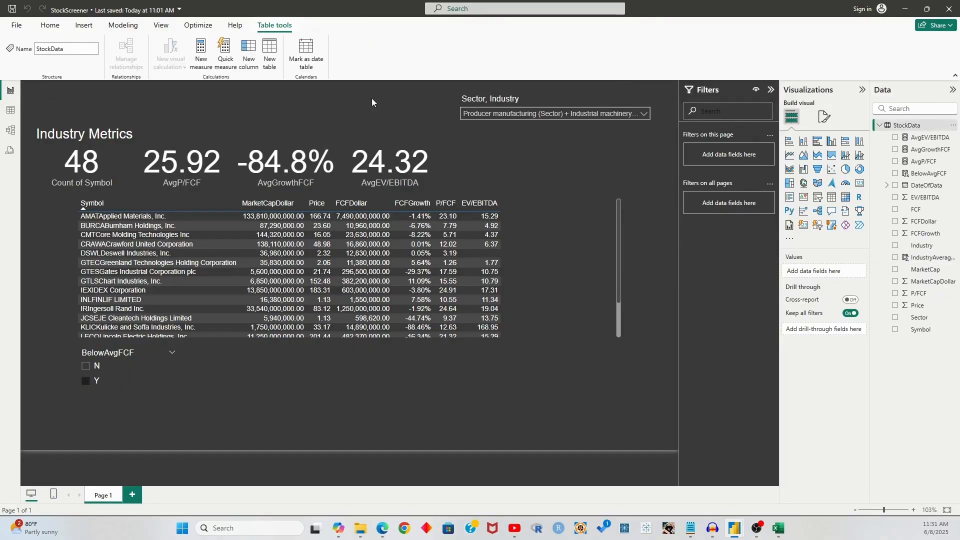
click(249, 58)
key(ctrl+a)
key(ctrl+v)
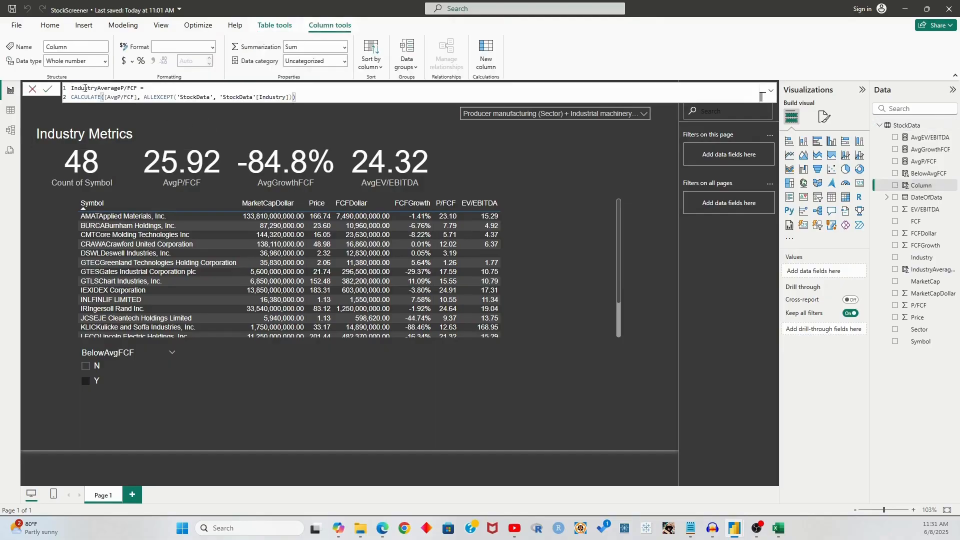
Rename it IndustryAverageFCFGrowth, replace [AvgP/FCF] with [AvgGrowthFCF], and commit
click(141, 90)
key(BackSpace)
key(BackSpace)
key(BackSpace)
text(Growth)
drag(136, 97, 110, 97)
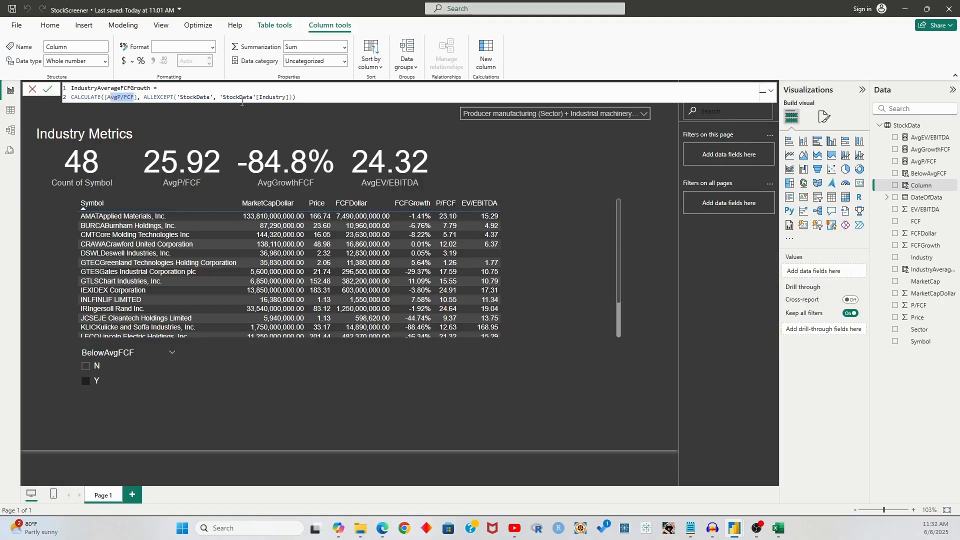
key(BackSpace)
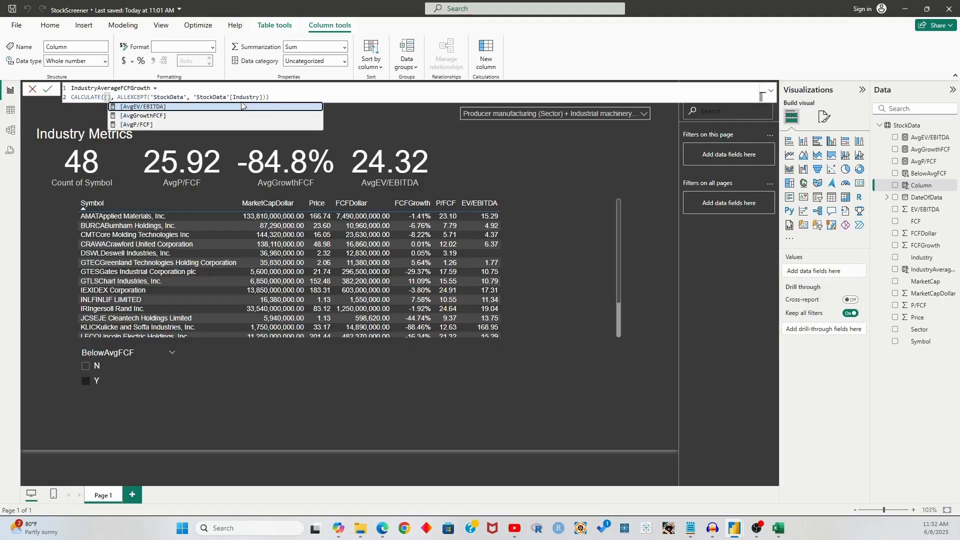
key(Down)
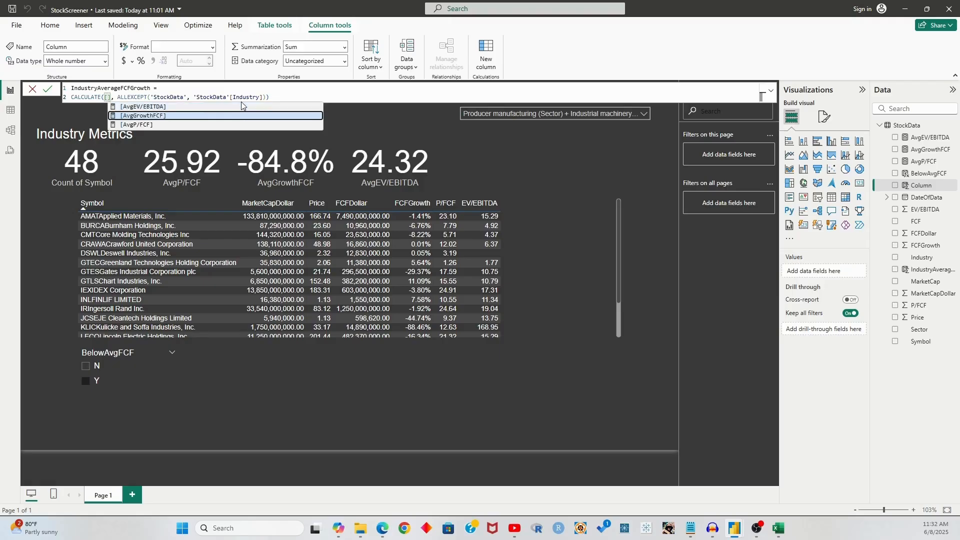
key(Tab)
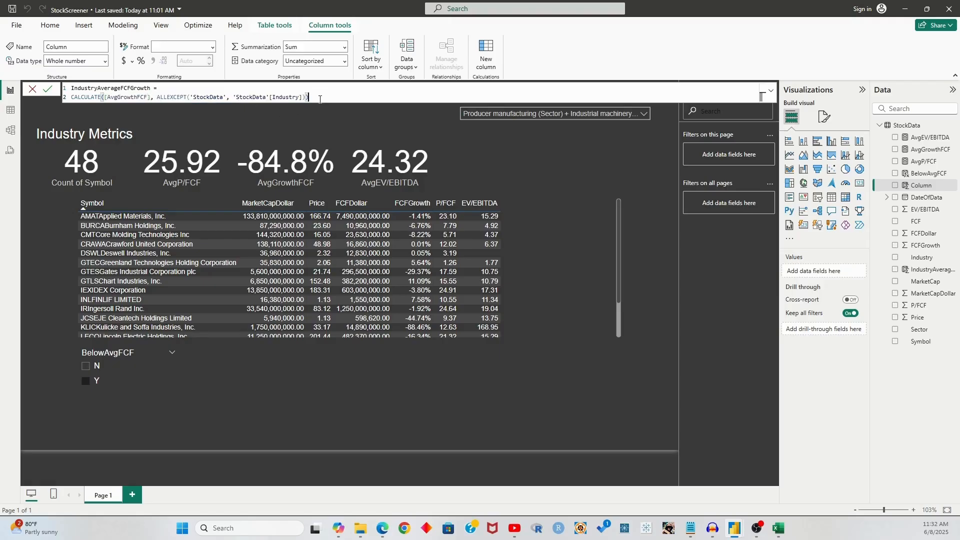
click(48, 89)
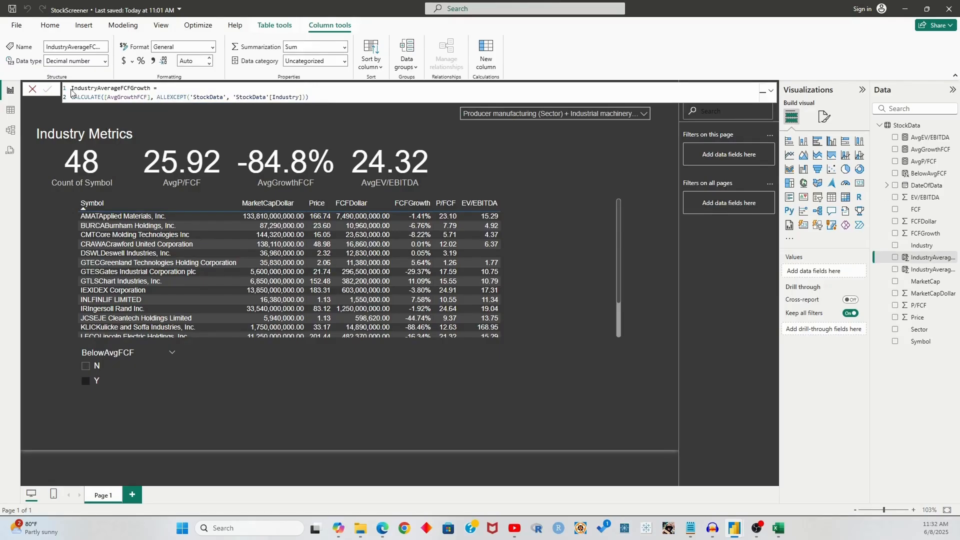
Copy the full BelowAvgFCF DAX formula from the StockData table
click(918, 178)
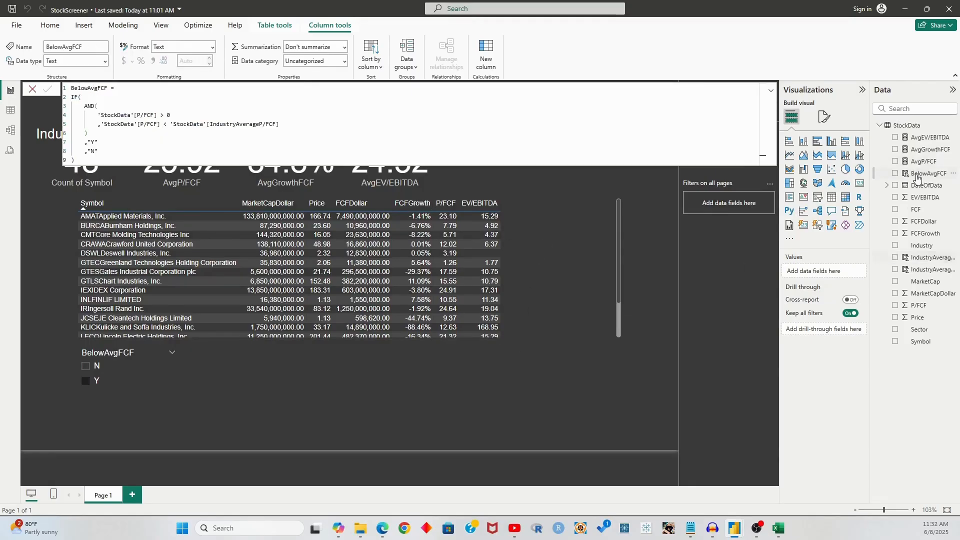
click(135, 95)
key(ctrl+a)
key(ctrl+c)
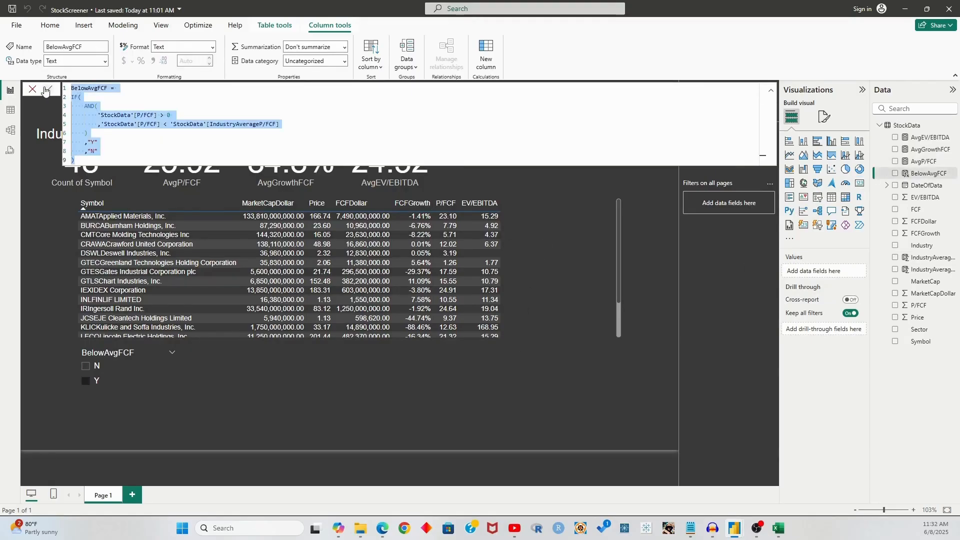
click(49, 89)
click(931, 136)
click(929, 128)
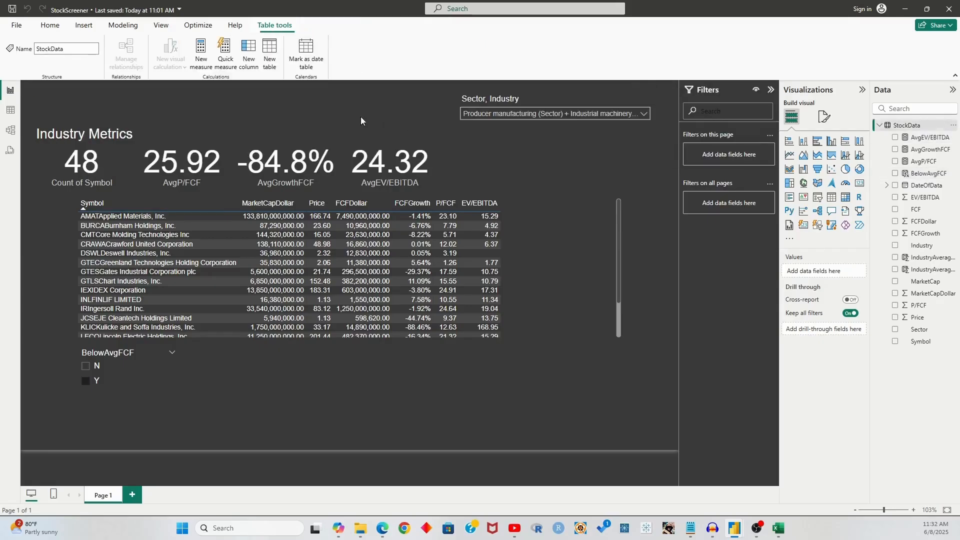
Paste it into a new column, clear the old name, and swap P/FCF for FCFGrowth
click(248, 54)
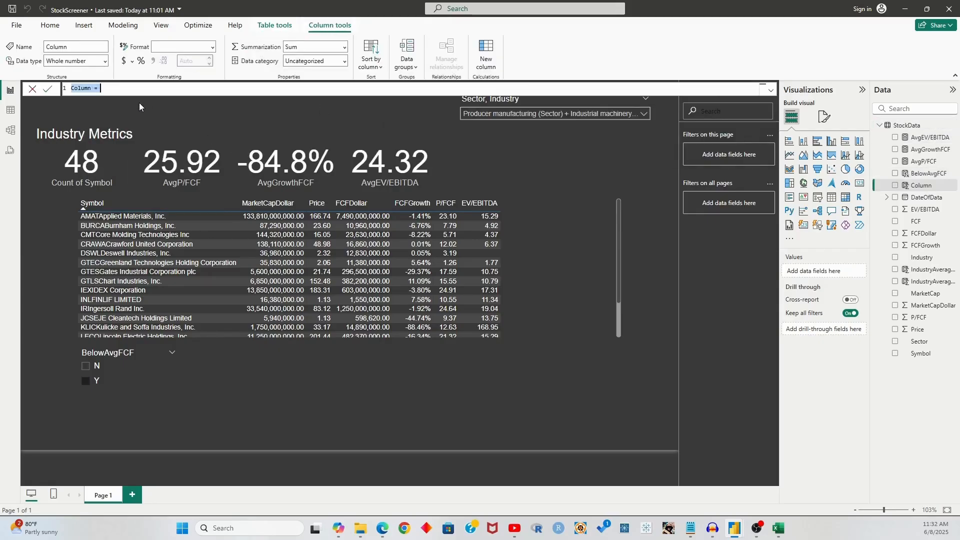
key(ctrl+v)
drag(110, 88, 78, 88)
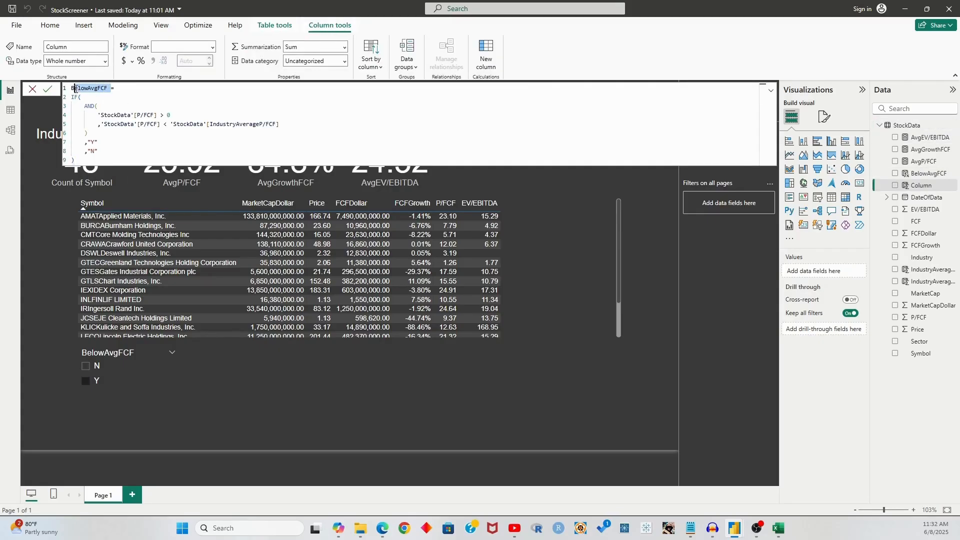
key(BackSpace)
click(175, 115)
key(Left)
key(Left)
key(Left)
key(Left)
key(Left)
key(Left)
key(Left)
key(Left)
key(shift+Left)
key(shift+Left)
key(shift+Left)
key(shift+Left)
key(shift+Left)
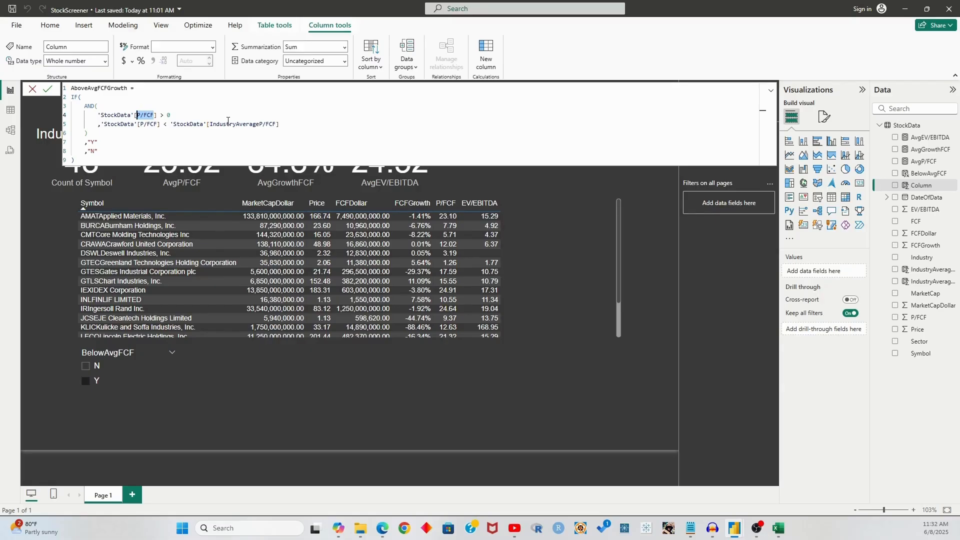
text(FCFGro)
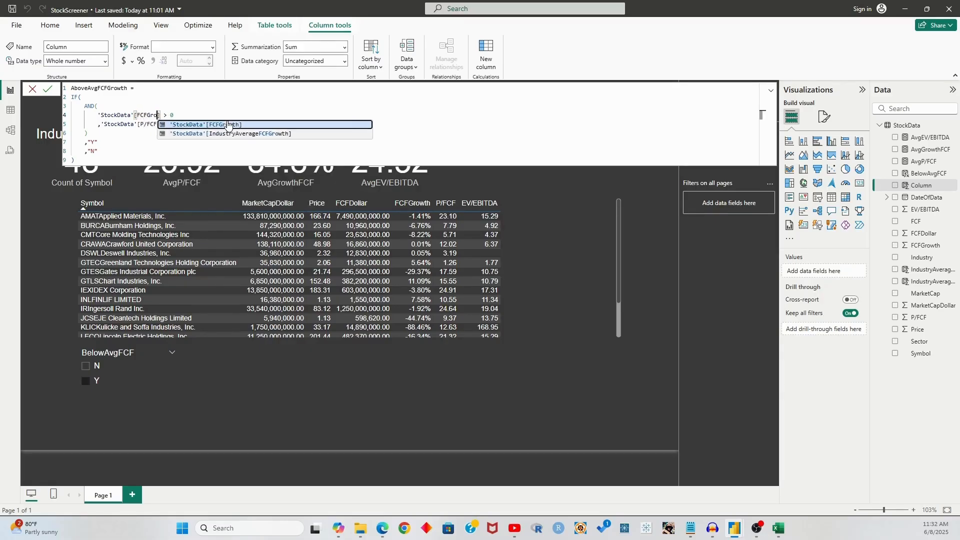
key(Tab)
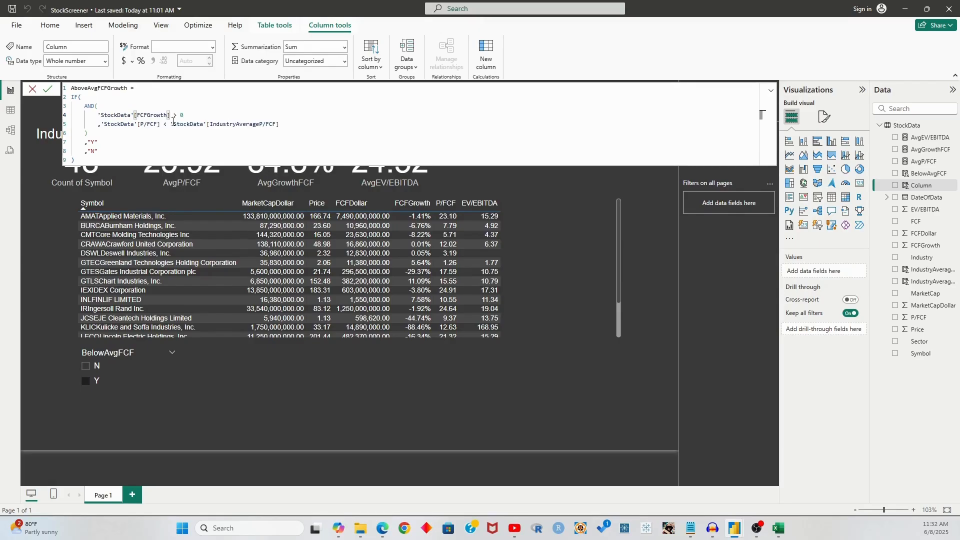
Compare FCFGrowth directly against IndustryAverageFCFGrowth and commit the formula
drag(172, 124, 181, 114)
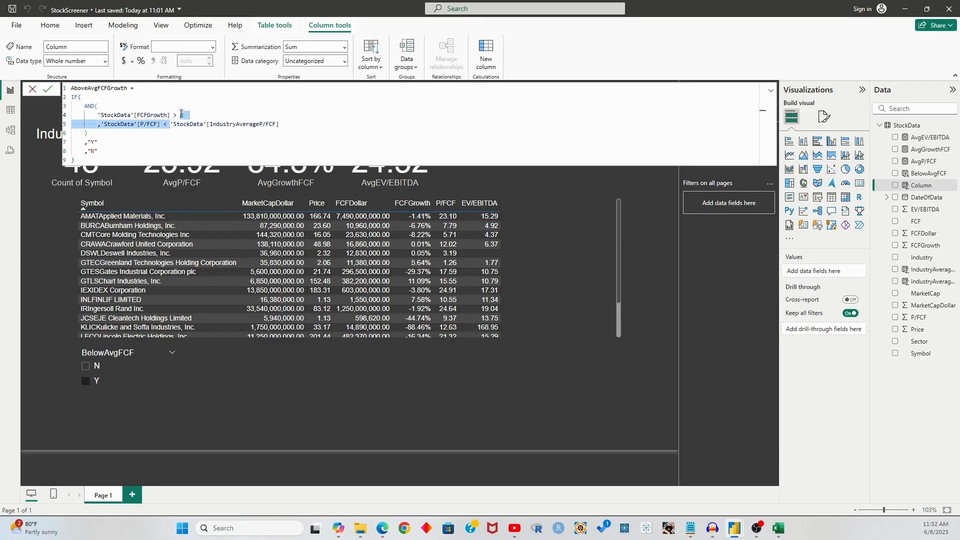
key(BackSpace)
click(287, 115)
key(BackSpace)
key(BackSpace)
key(BackSpace)
key(BackSpace)
key(BackSpace)
text(FCFGrowth)
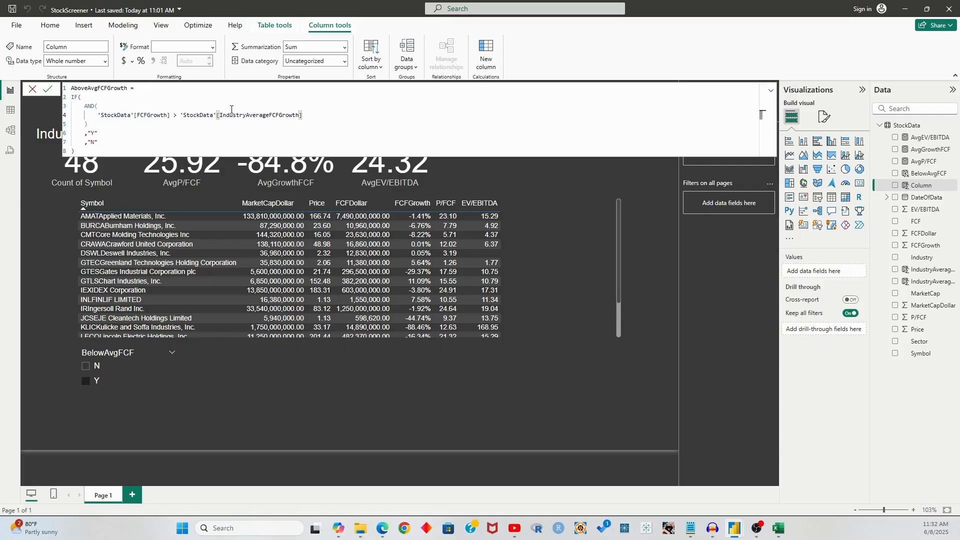
click(48, 90)
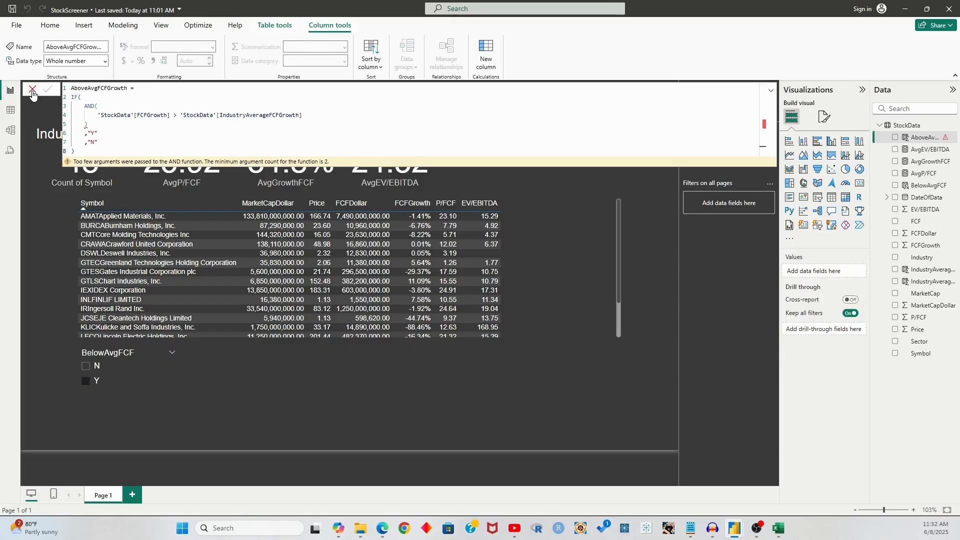
Remove the leftover AND wrapper and indentation to fix the error, then recommit
click(139, 124)
key(BackSpace)
key(BackSpace)
key(BackSpace)
key(BackSpace)
key(BackSpace)
key(BackSpace)
key(Up)
key(BackSpace)
key(BackSpace)
key(BackSpace)
key(BackSpace)
key(BackSpace)
key(BackSpace)
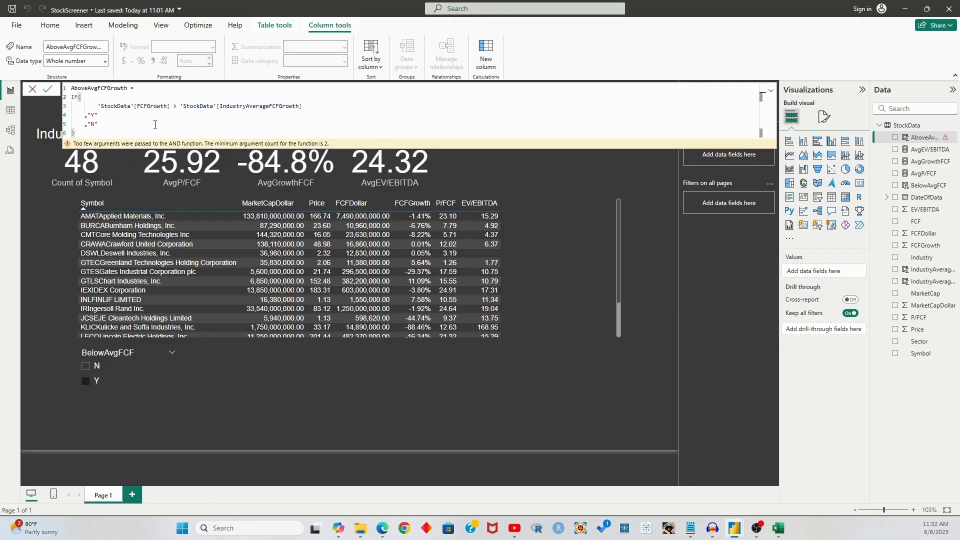
click(95, 106)
key(BackSpace)
key(BackSpace)
key(BackSpace)
key(BackSpace)
click(48, 89)
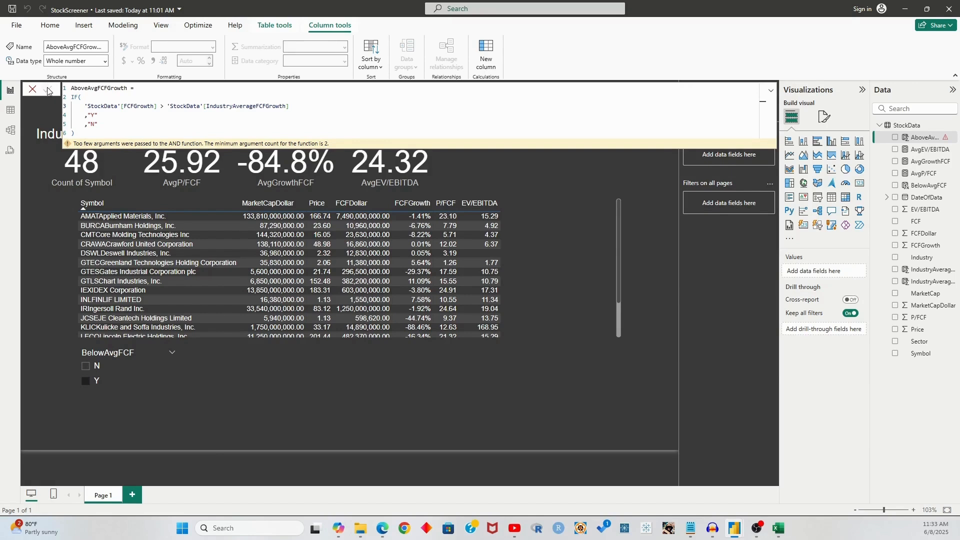
click(34, 89)
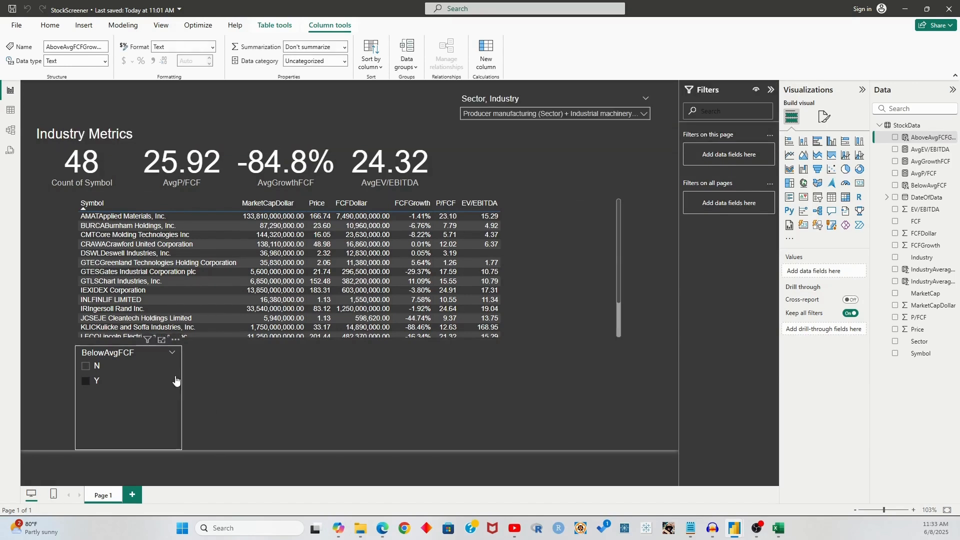
Duplicate the BelowAvgFCF slicer to its right and switch its field to AboveAvgFCFGrowth
click(124, 364)
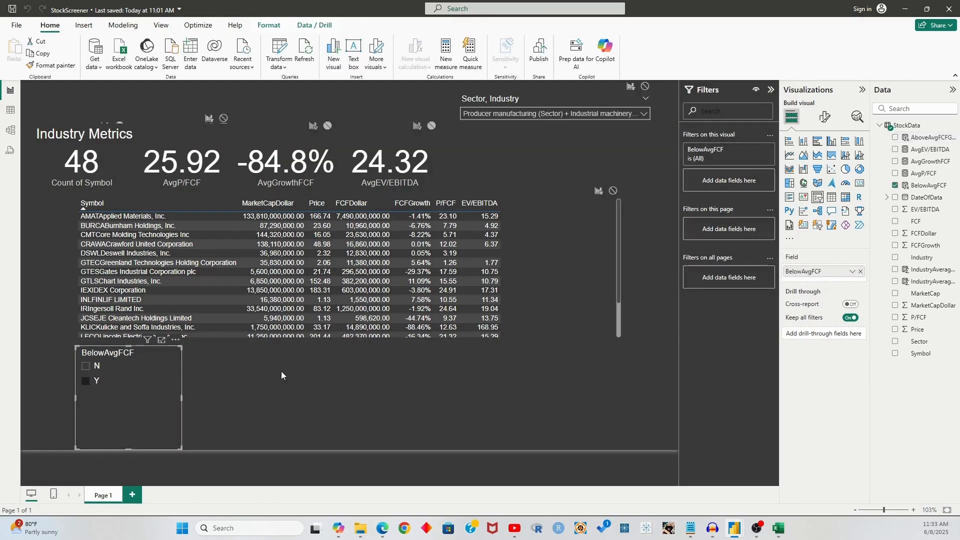
drag(121, 354, 227, 356)
click(861, 271)
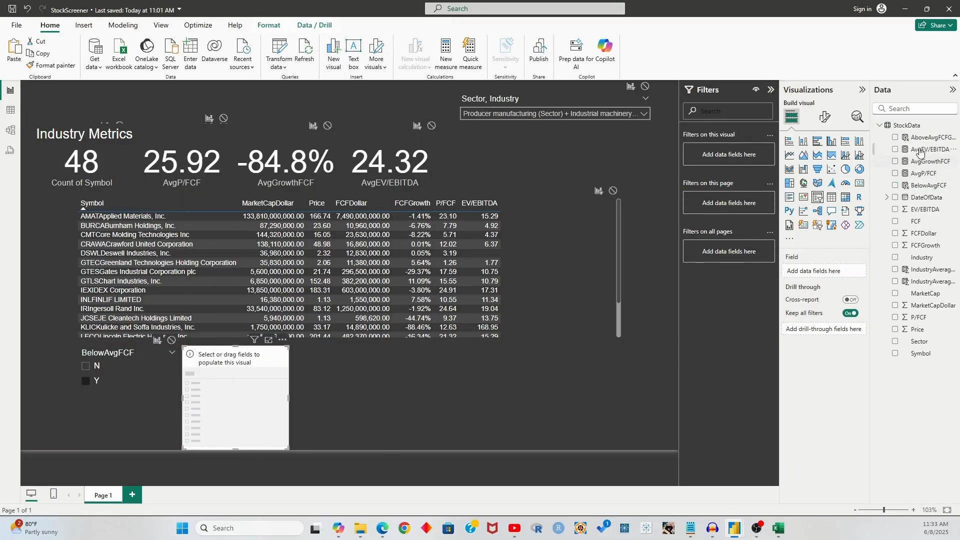
drag(926, 139, 831, 272)
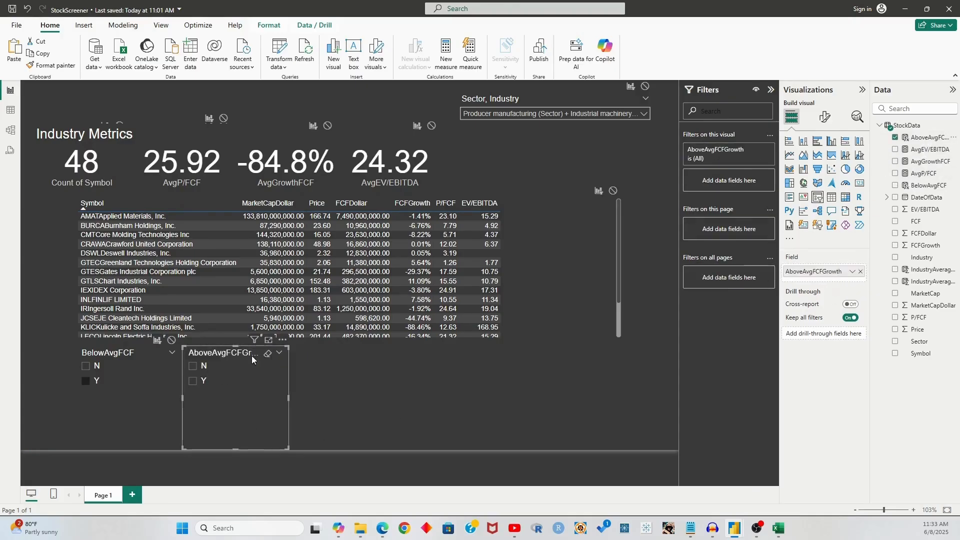
Test the AboveAvgFCFGrowth Y filter, then uncheck Y in both slicers
click(335, 406)
click(220, 354)
click(193, 381)
click(347, 398)
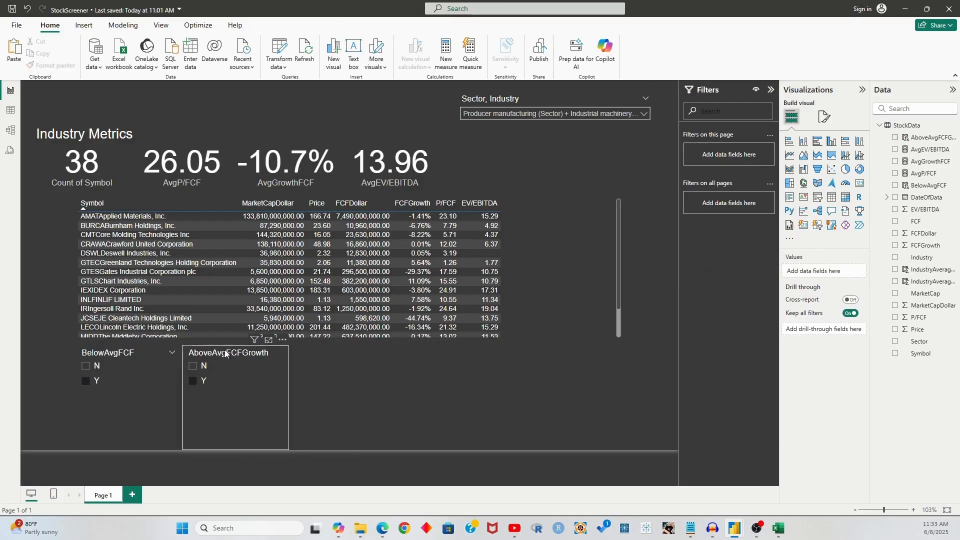
click(192, 385)
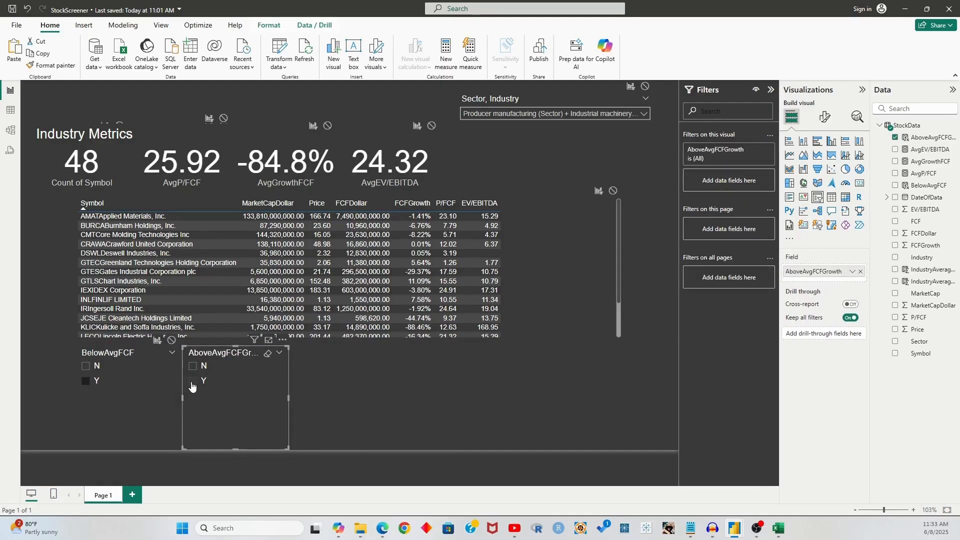
click(88, 384)
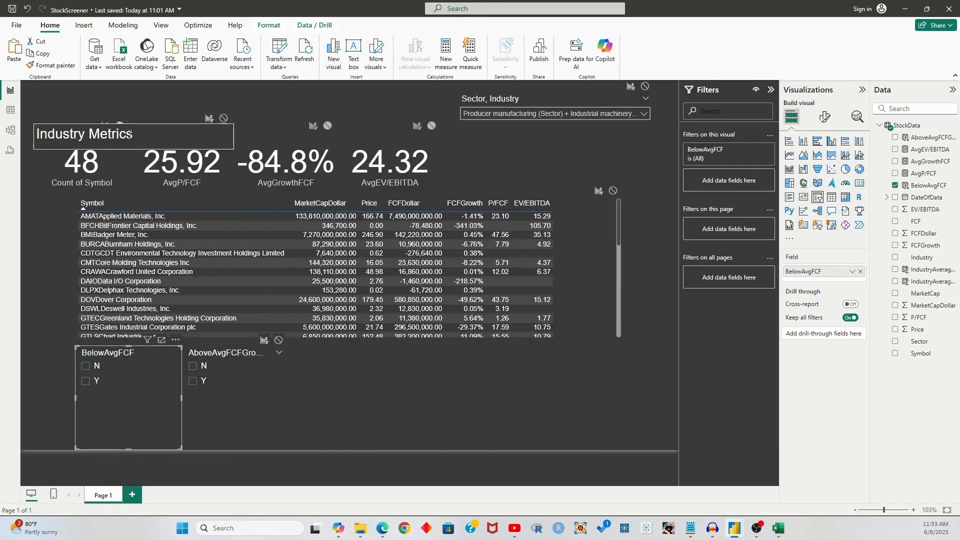
Move the Industry Metrics title to the top-left of the page
click(131, 144)
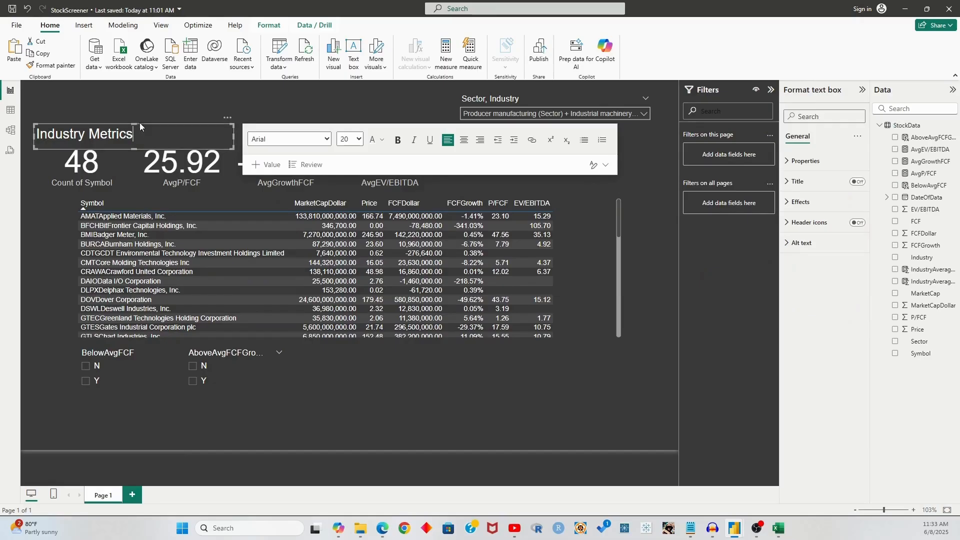
click(169, 118)
click(166, 126)
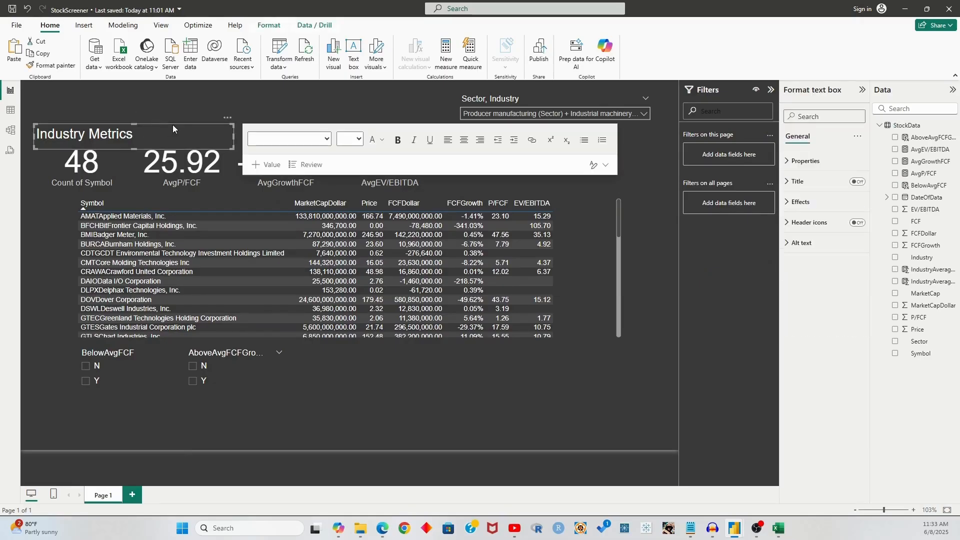
drag(172, 124, 170, 88)
Set the BelowAvgFCF slicer's interaction to Filter on the Count of Symbol card
click(86, 381)
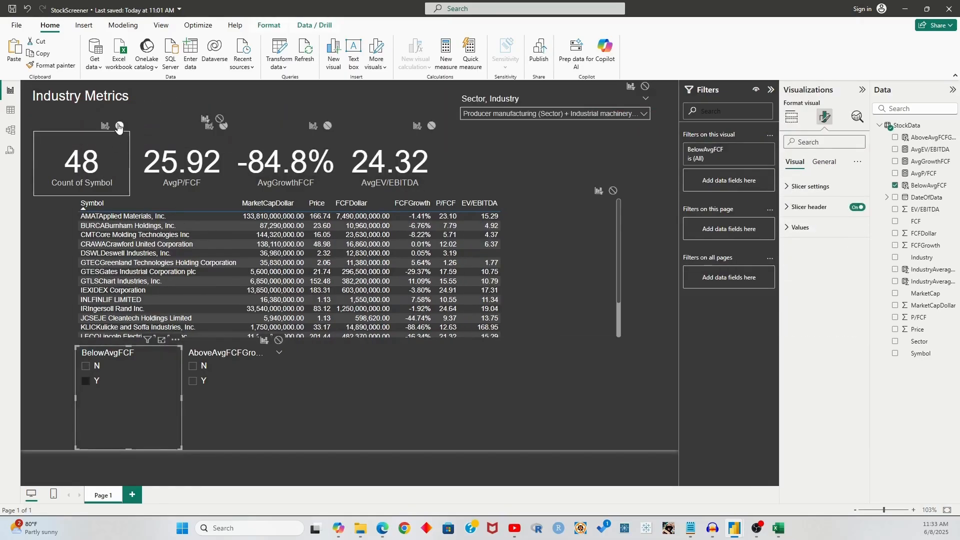
click(109, 129)
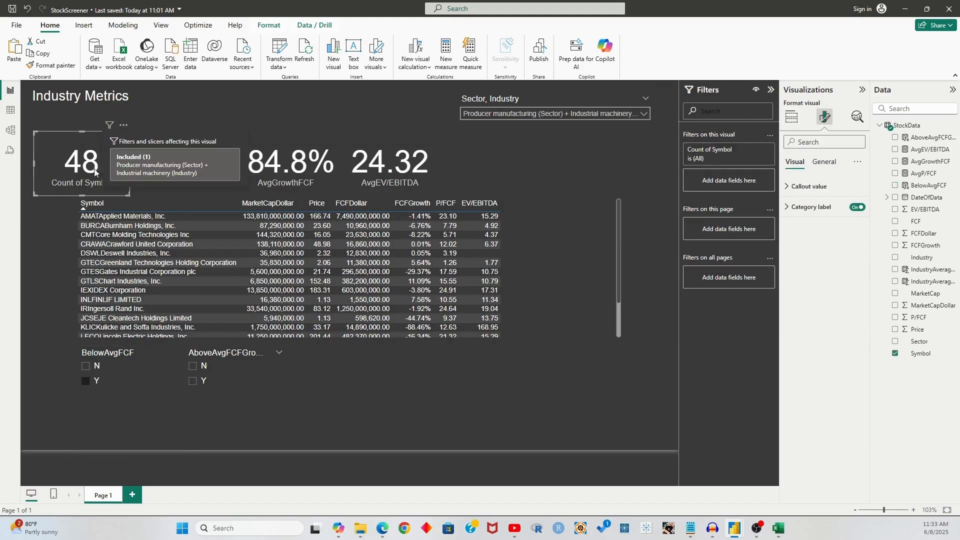
click(98, 396)
click(107, 149)
click(99, 400)
click(105, 125)
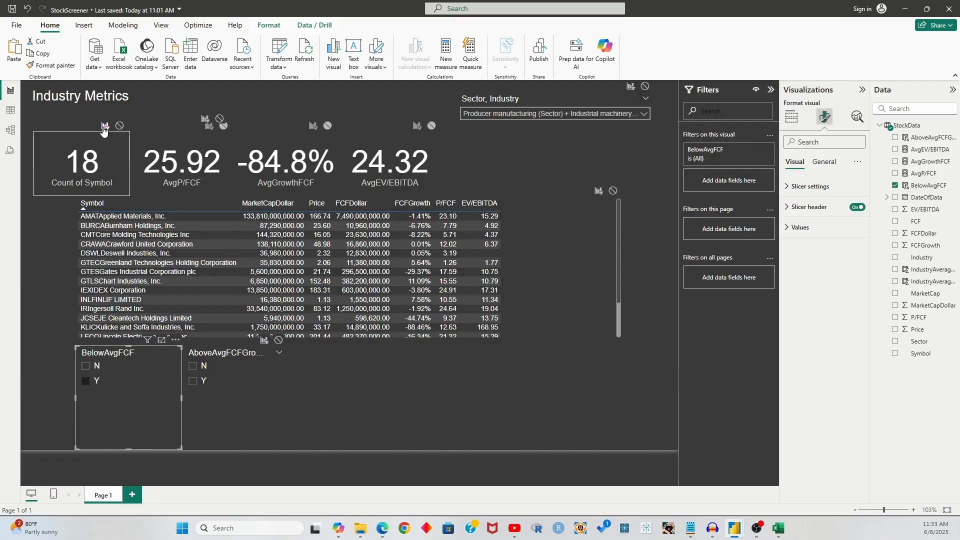
click(36, 322)
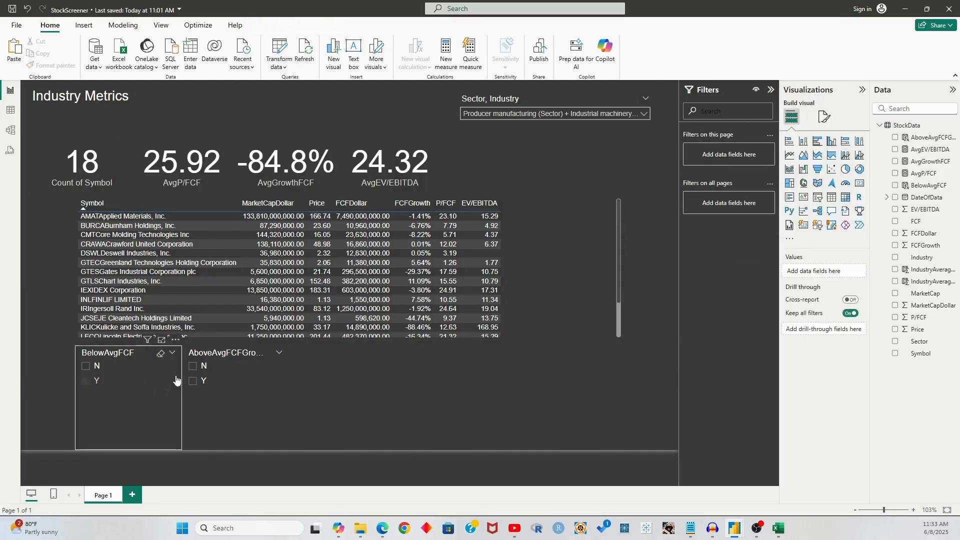
Tick Y in both BelowAvgFCF and AboveAvgFCFGrowth slicers, leaving 17 companies
click(232, 352)
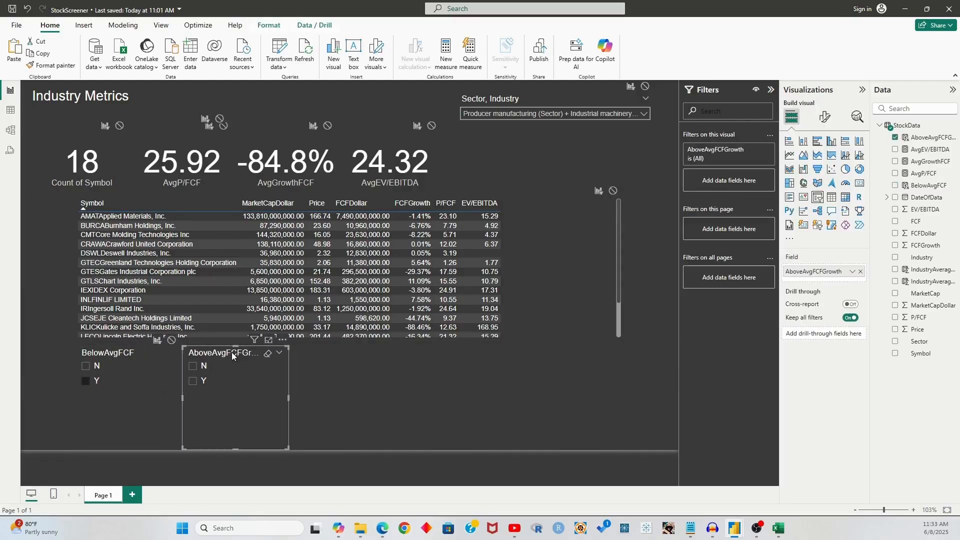
click(86, 381)
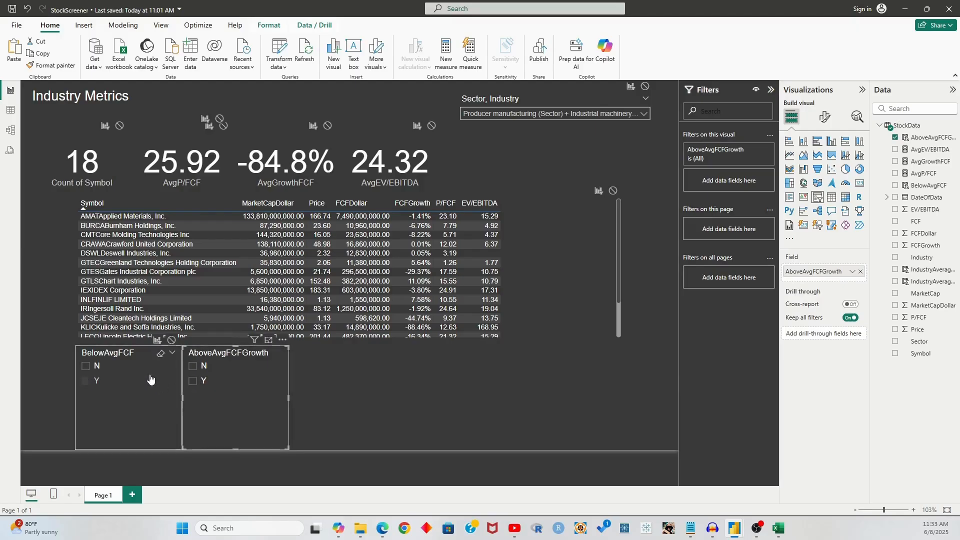
click(91, 385)
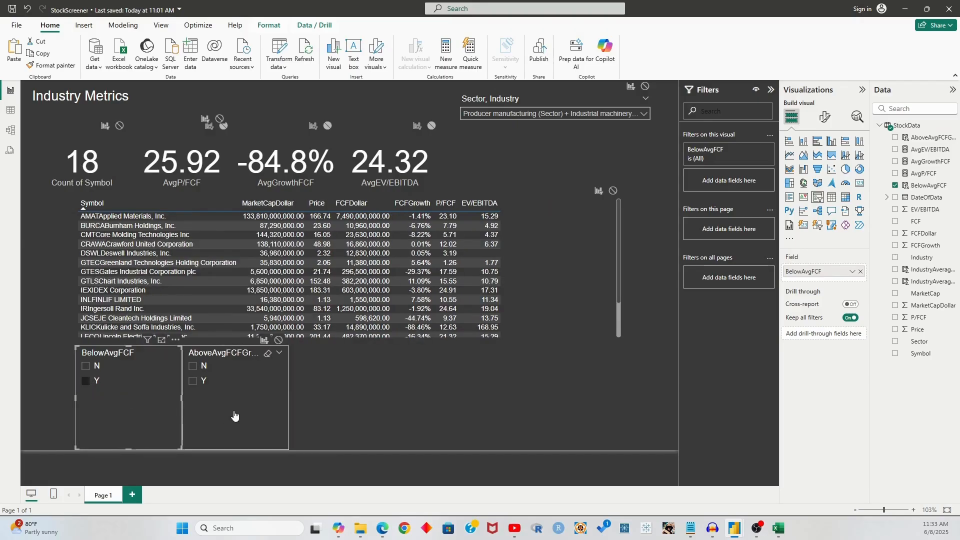
click(250, 350)
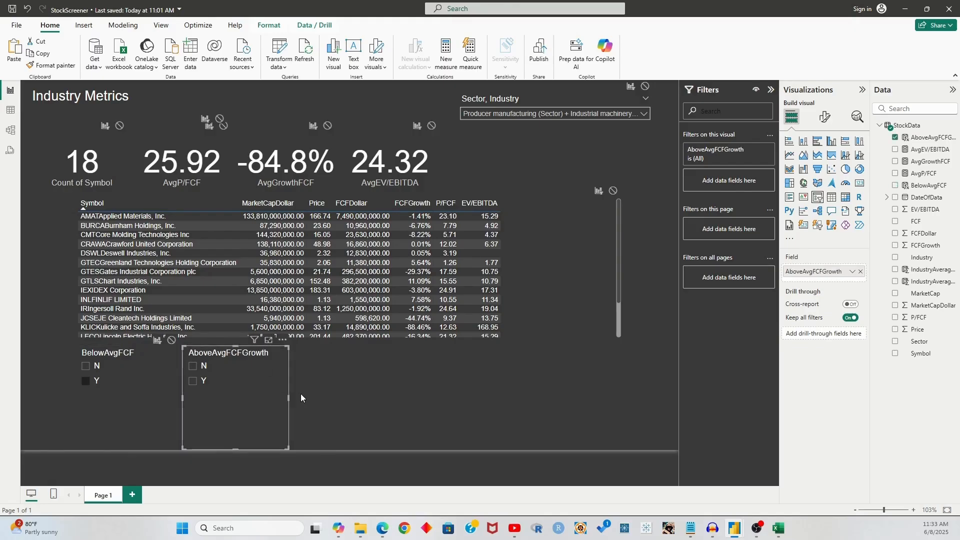
click(193, 381)
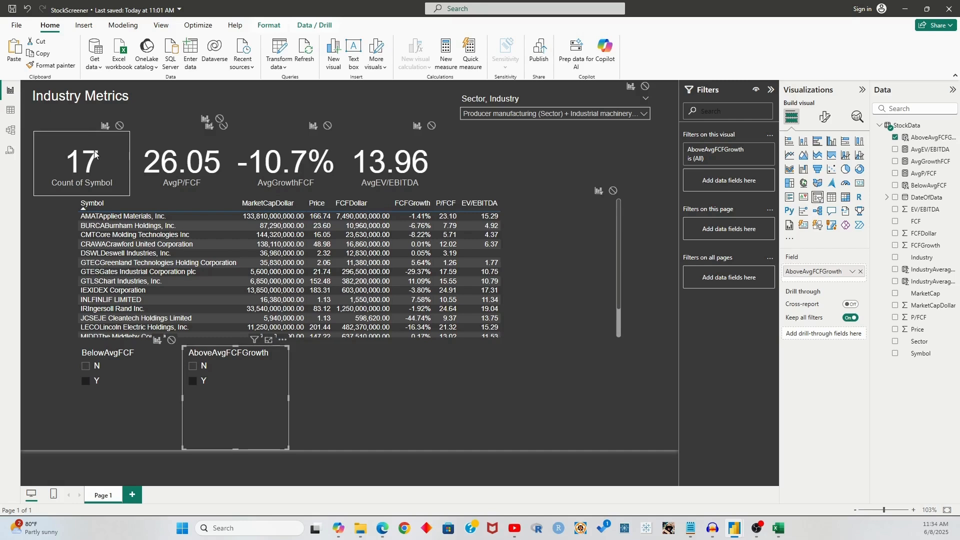
click(453, 390)
click(212, 400)
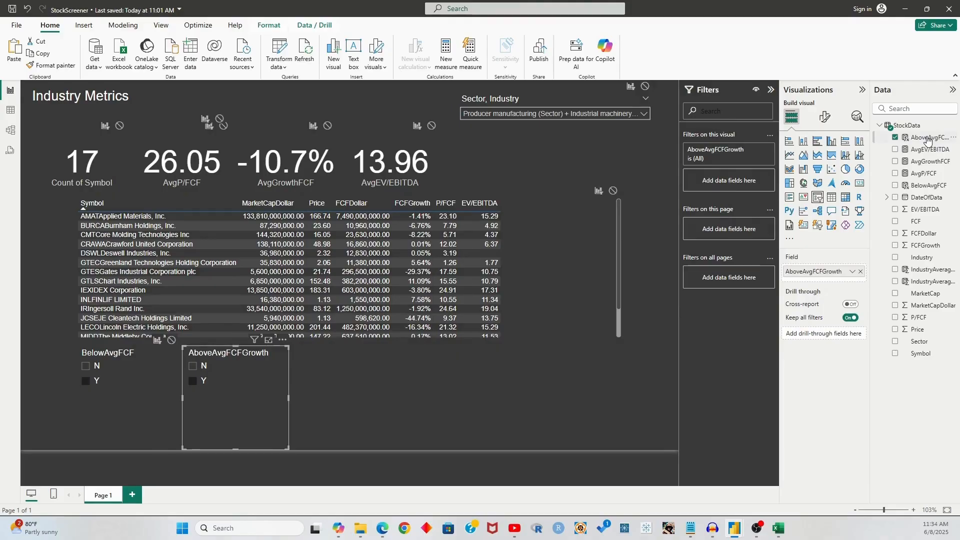
click(928, 138)
Wrap the FCFGrowth comparison in AND( and add a comma line for a second condition
click(88, 105)
text(AND('StockData'[FCFGrowth] > 'StockData'[IndustryAverageFCFGrowth)
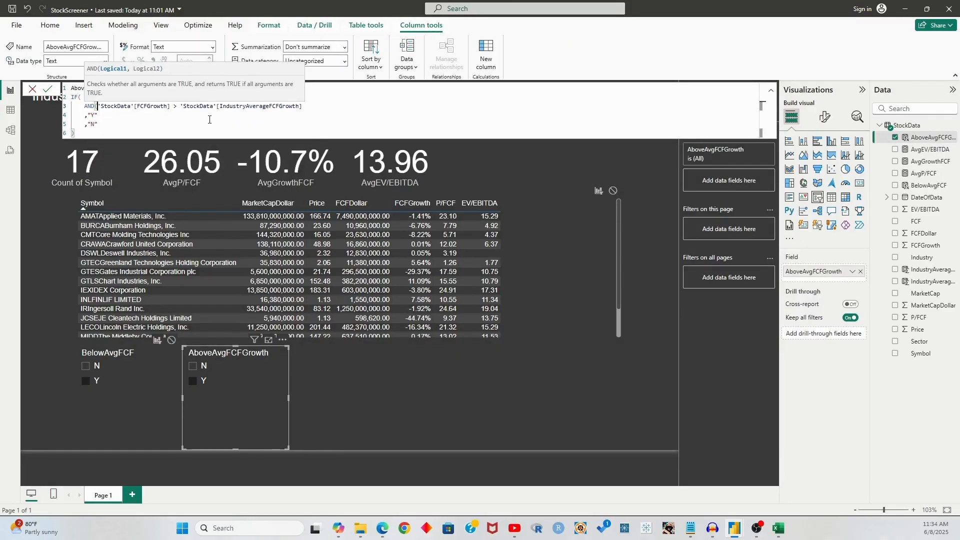
key(shift+Return)
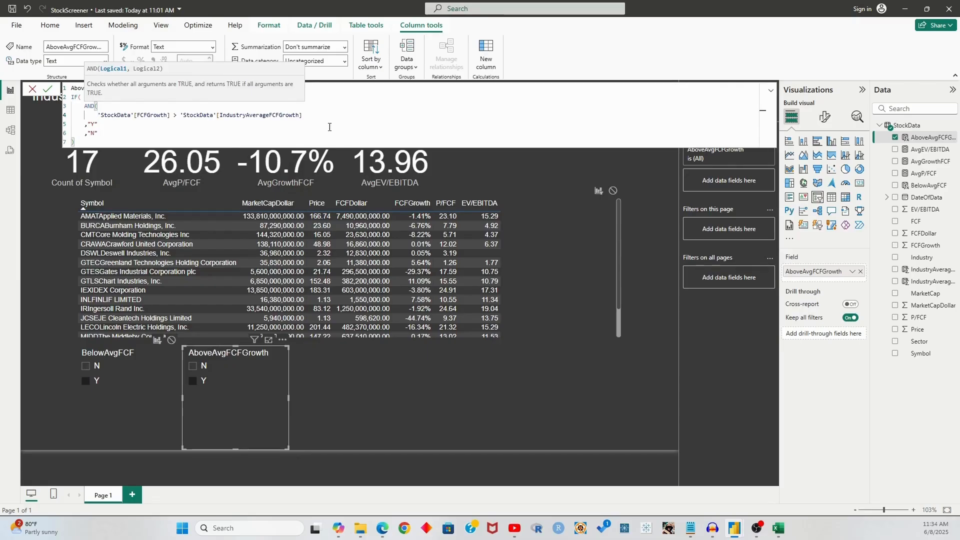
click(335, 111)
key(shift+Return)
text(,)
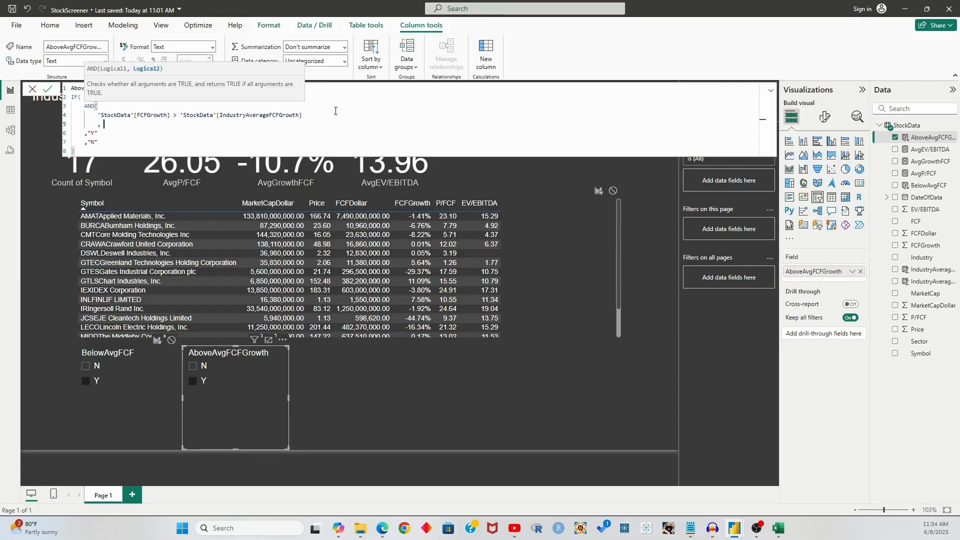
Add FCFGrowth > 0 as the second condition, close the AND, and commit
key(Up)
key(Left)
key(ctrl+shift+Right)
key(ctrl+shift+Right)
key(ctrl+shift+Right)
key(ctrl+shift+Right)
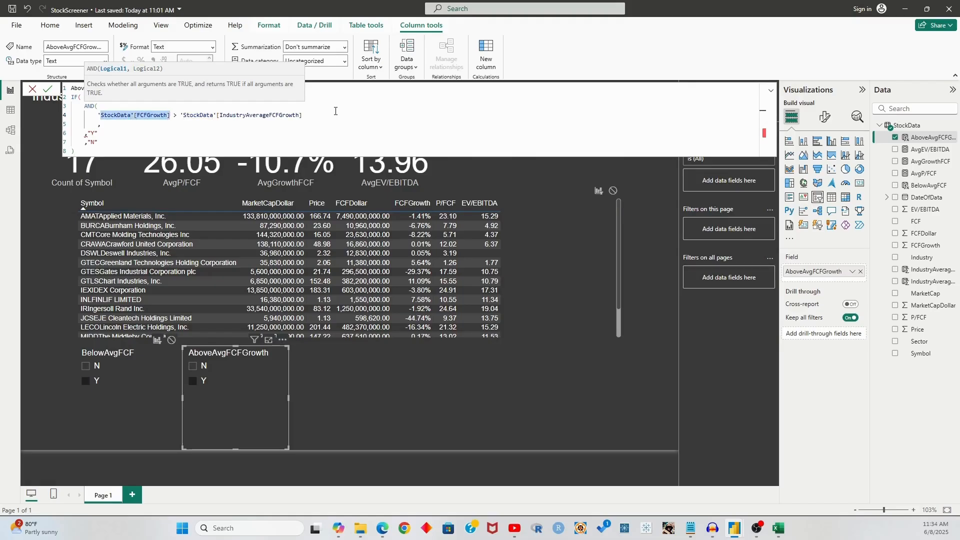
key(ctrl+c)
key(Down)
key(ctrl+v)
text(> 0)
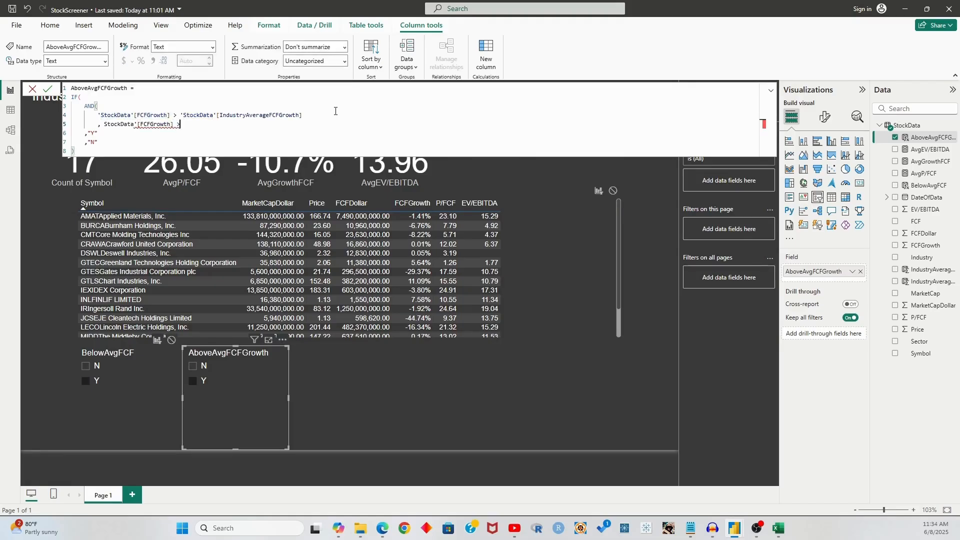
key(shift+Return)
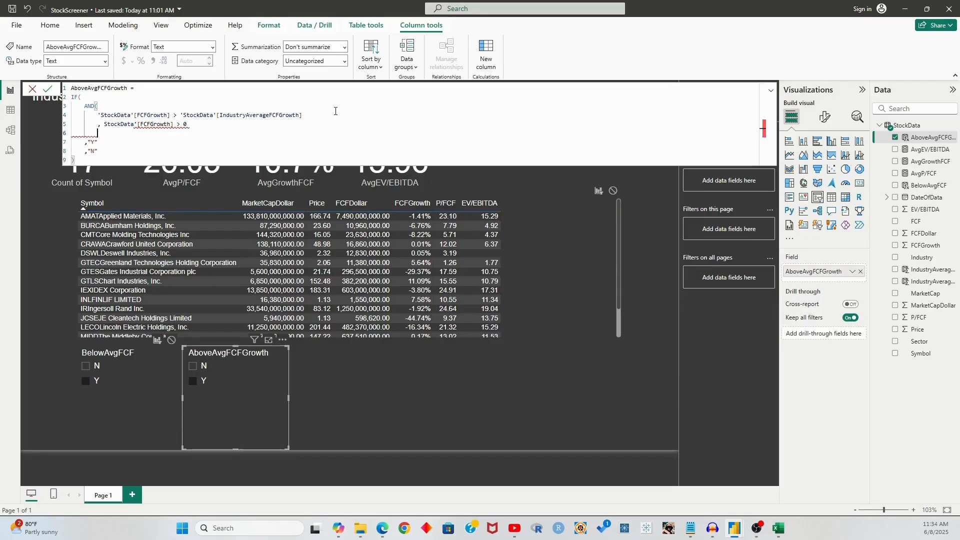
text())
key(Return)
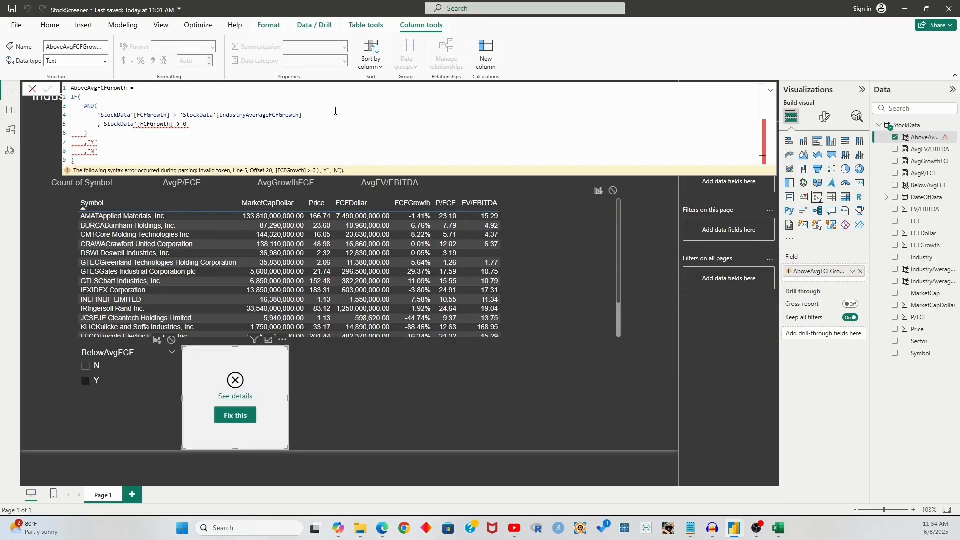
Fix the syntax error by adding the missing comma on line 5 and recommit
click(103, 125)
key(BackSpace)
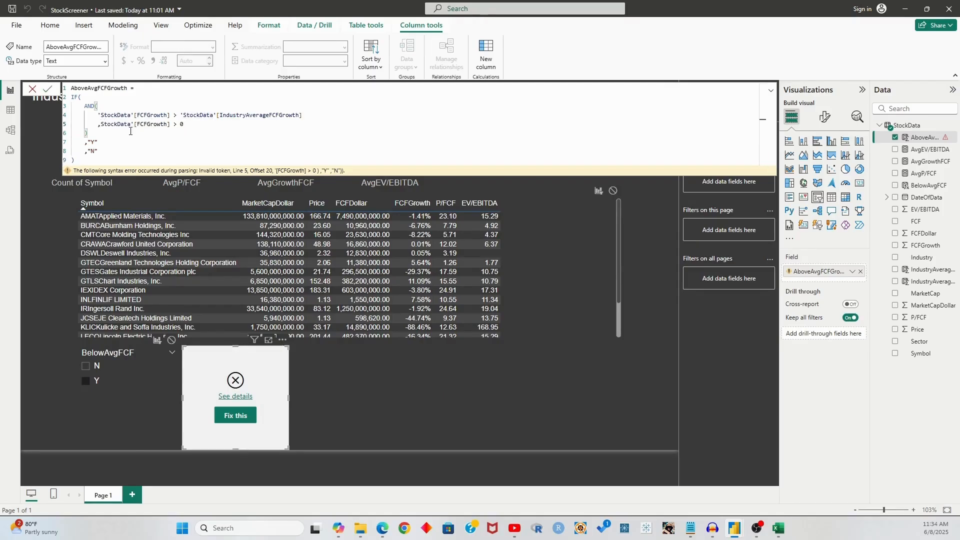
click(237, 415)
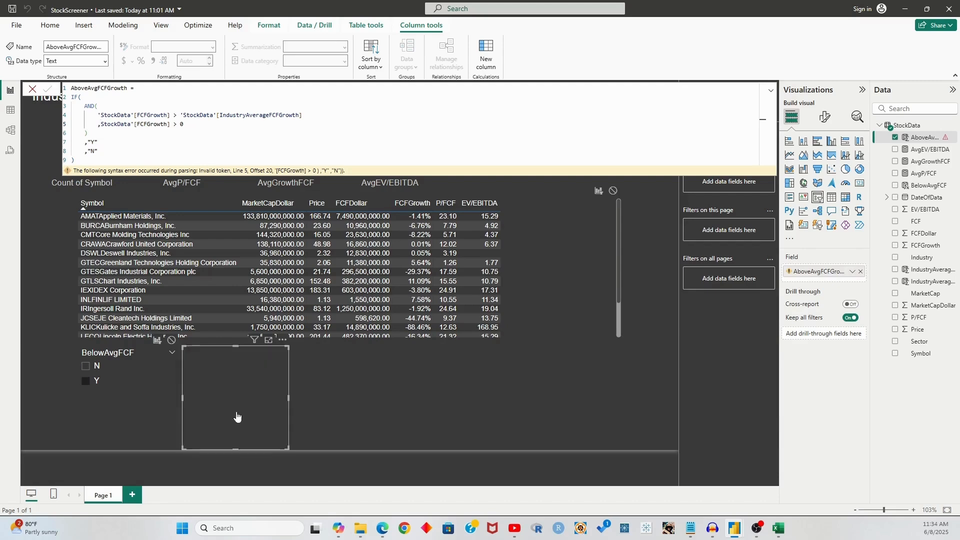
click(235, 396)
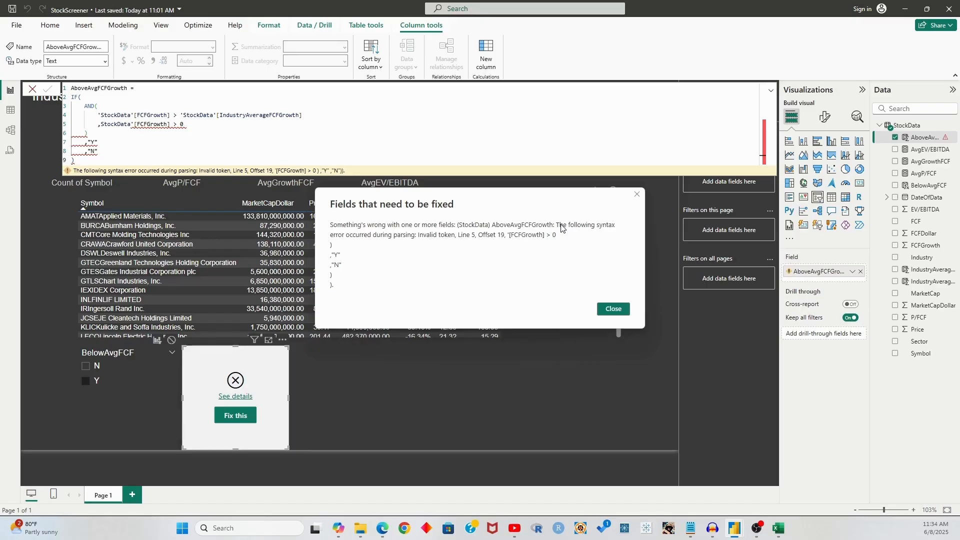
click(605, 309)
click(100, 125)
text(,)
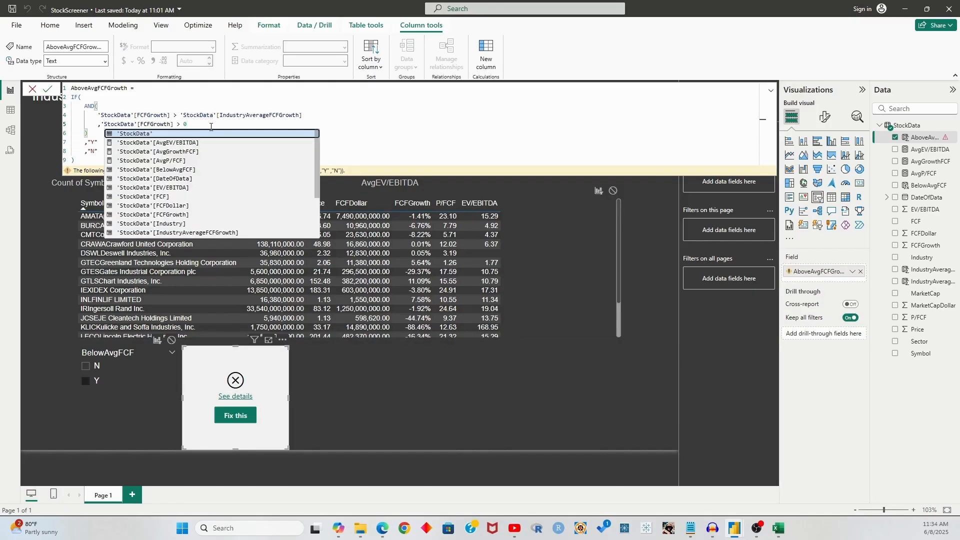
key(Return)
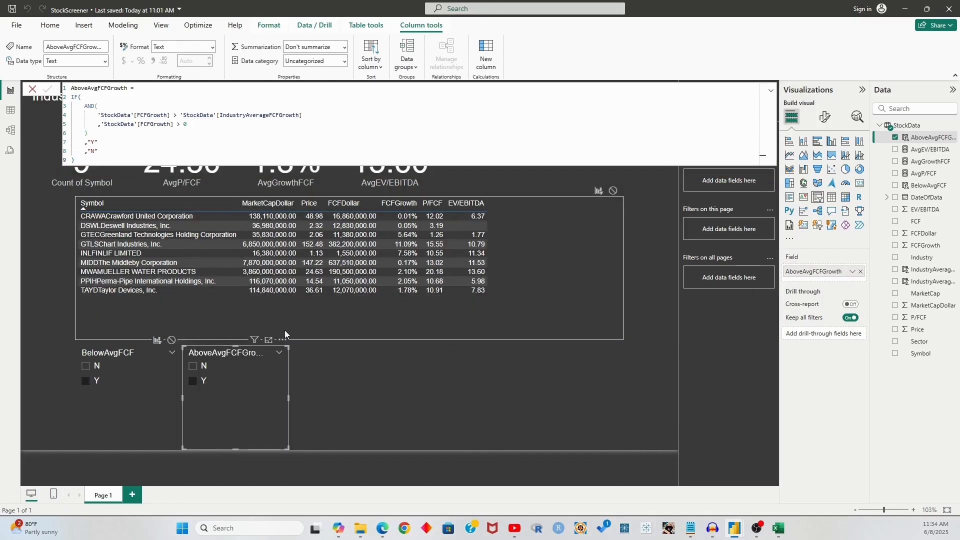
click(190, 181)
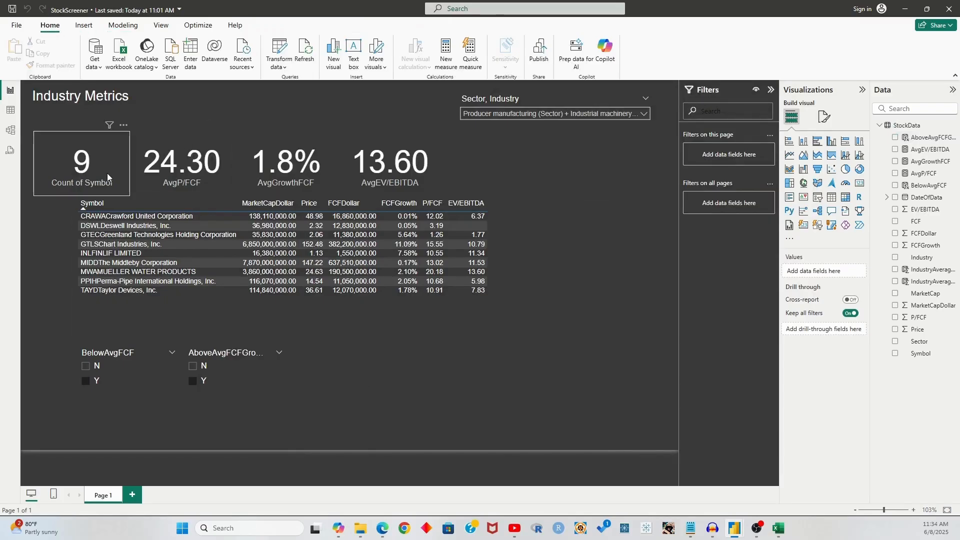
Set the AboveAvgFCFGrowth slicer to None on the AvgP/FCF, AvgGrowthFCF and AvgEV/EBITDA cards
click(254, 355)
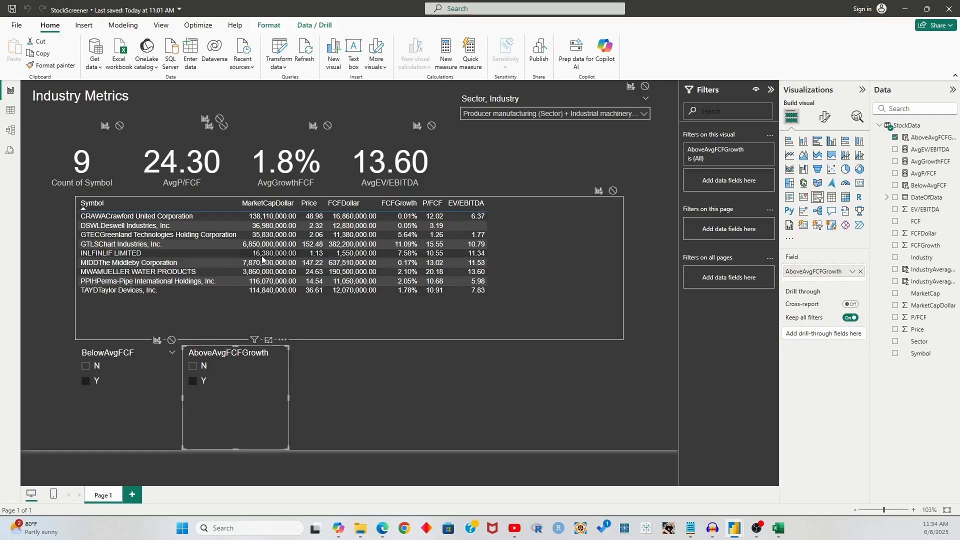
click(223, 125)
click(327, 125)
click(431, 125)
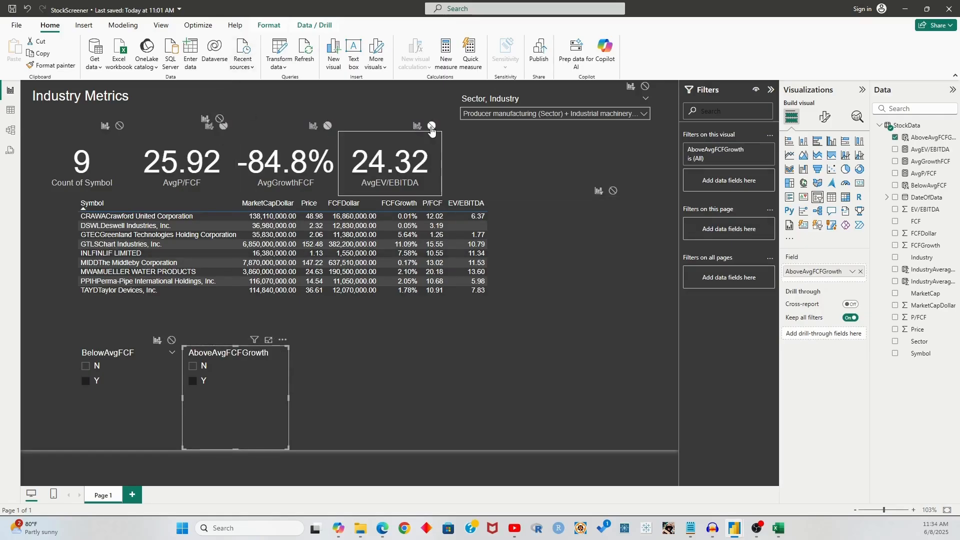
click(394, 371)
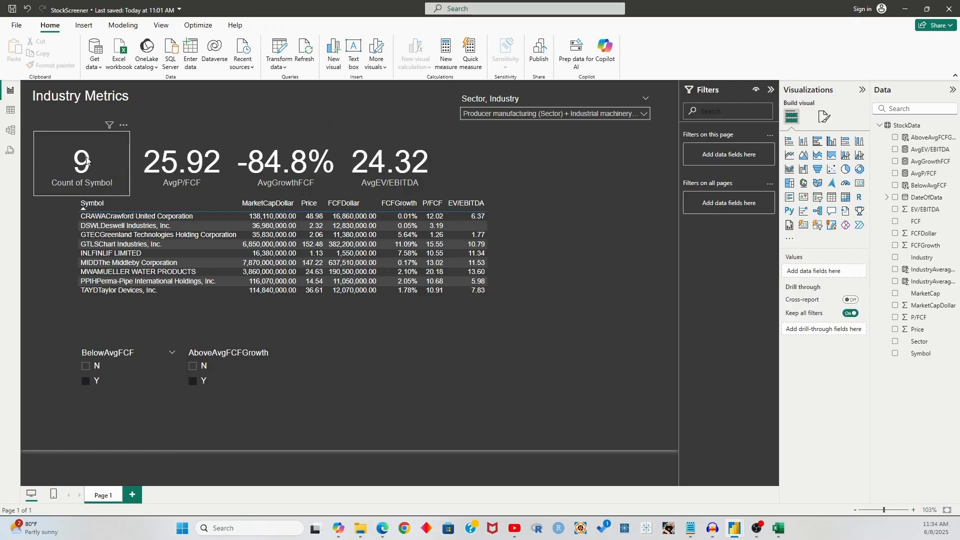
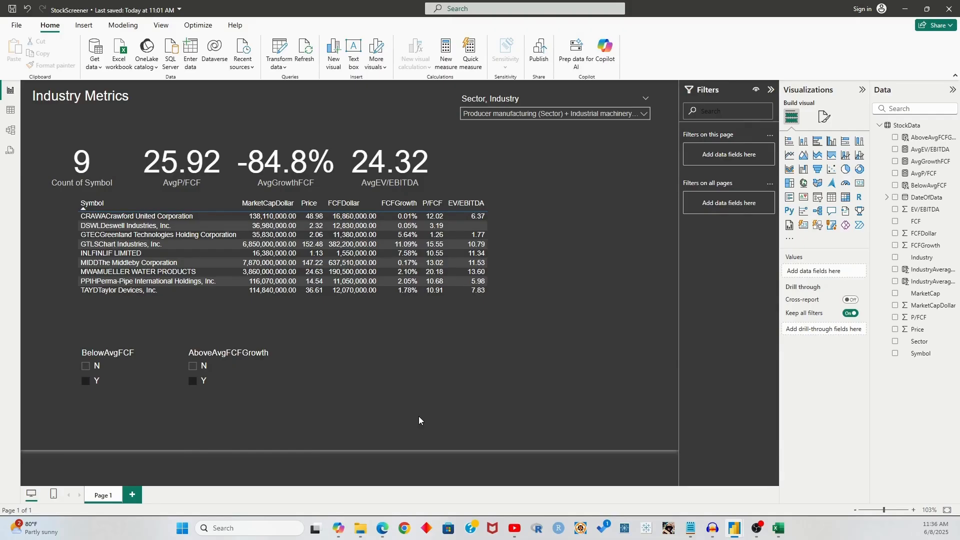
Preview the page filtered to Electrical products, Auto parts: OEM, Metal fabrication and Trucks/Construction/Farm machinery
click(537, 116)
click(516, 160)
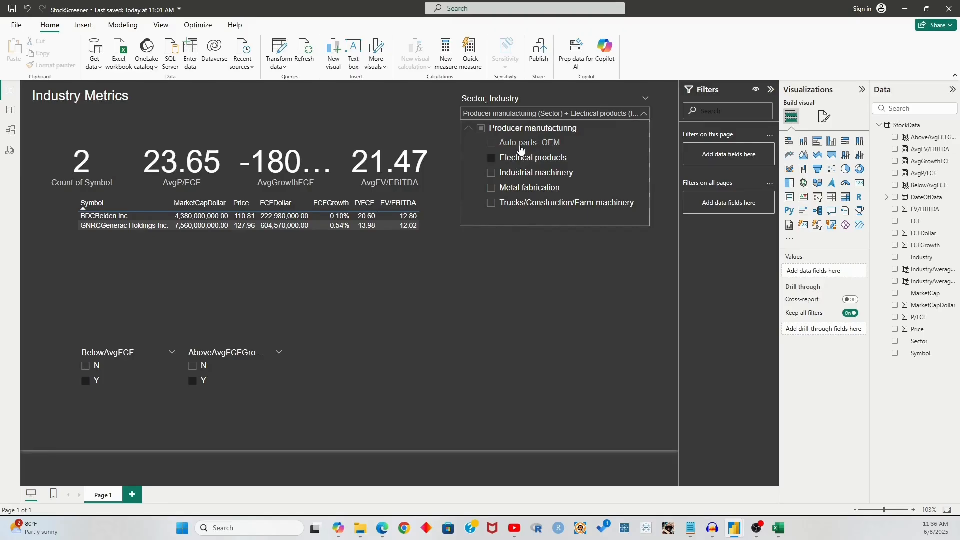
click(520, 146)
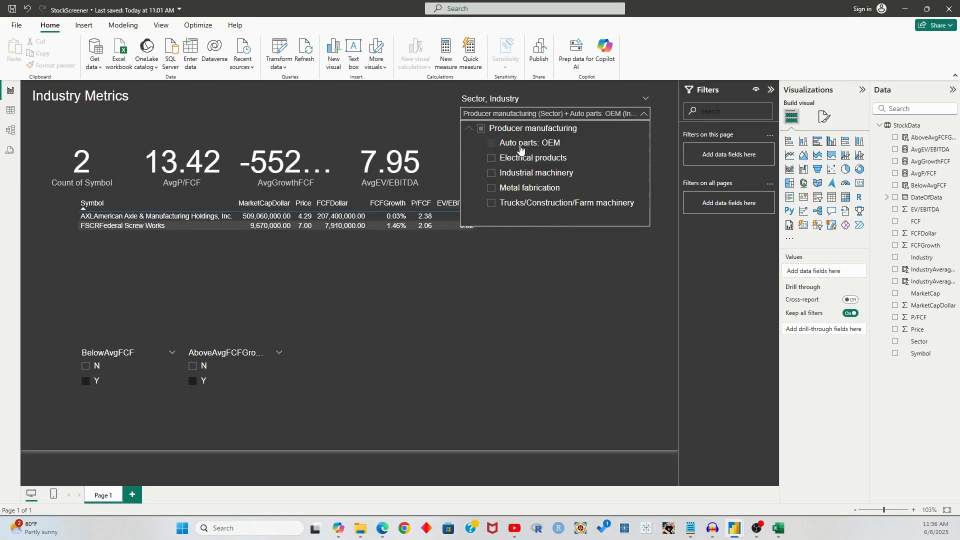
click(518, 189)
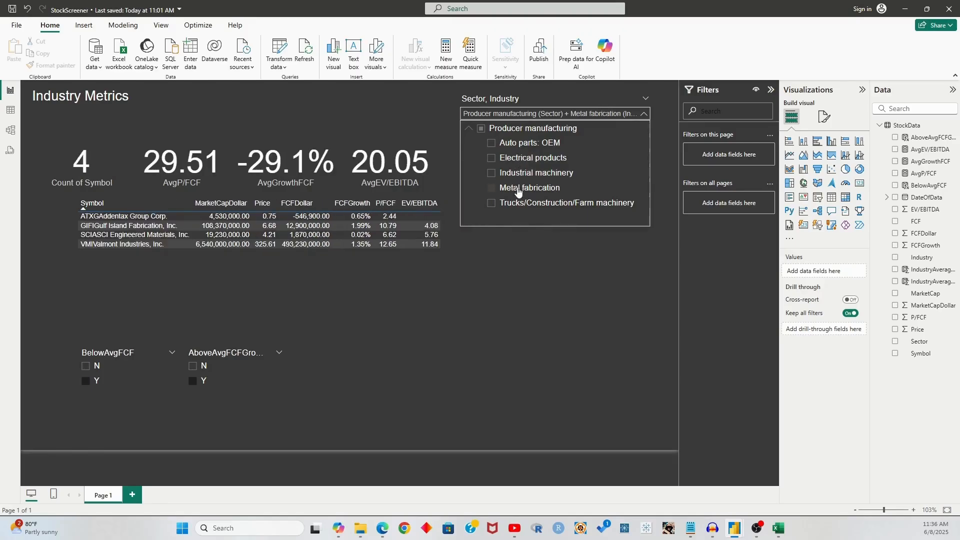
click(515, 208)
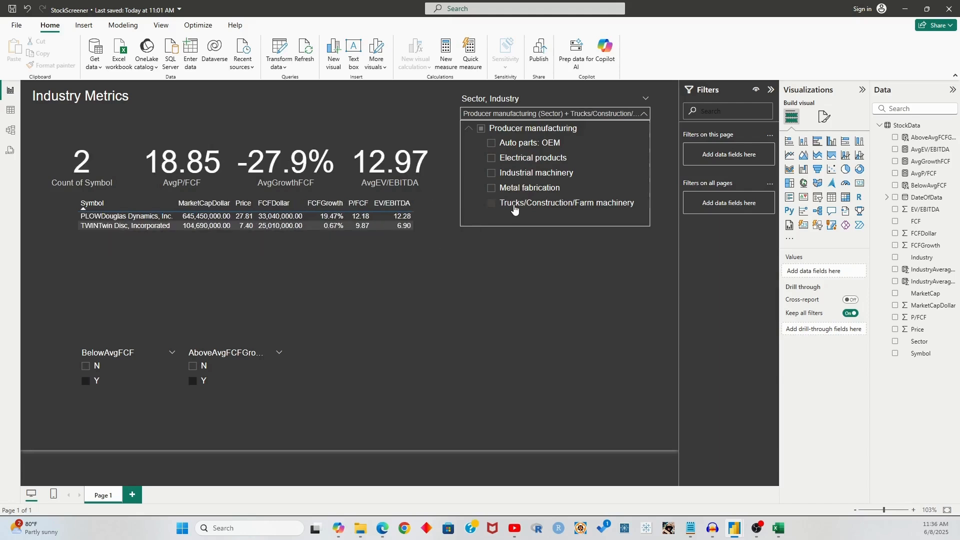
Return the industry filter to Industrial machinery and select the StockData table
click(521, 175)
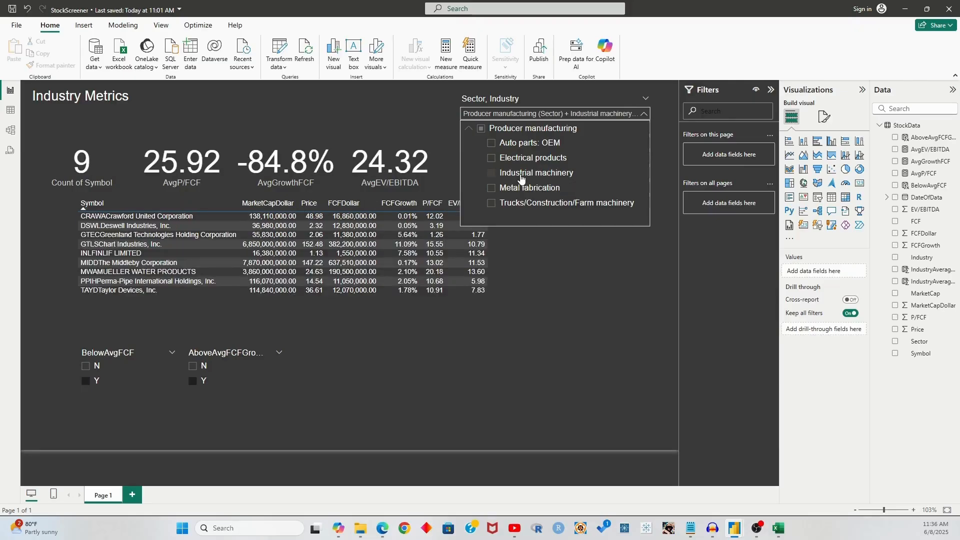
click(536, 115)
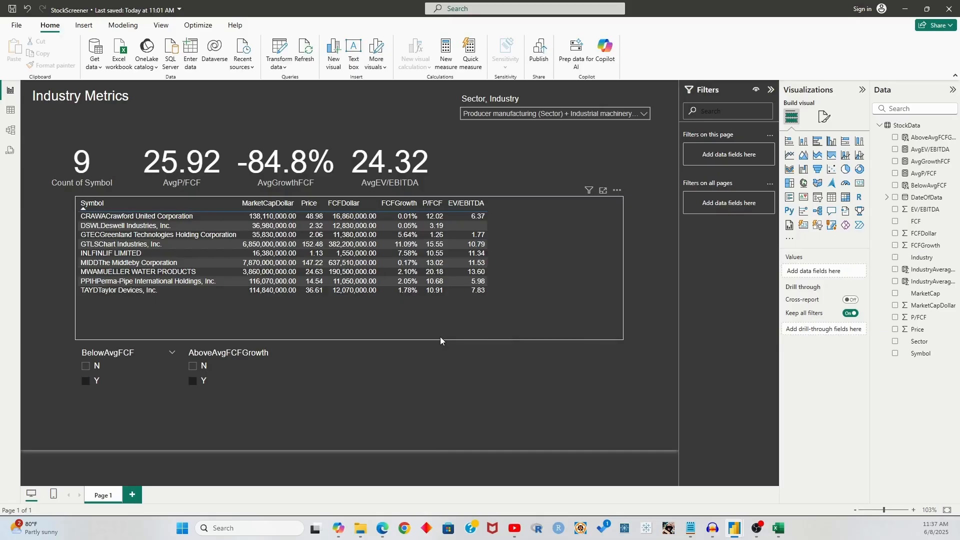
click(919, 126)
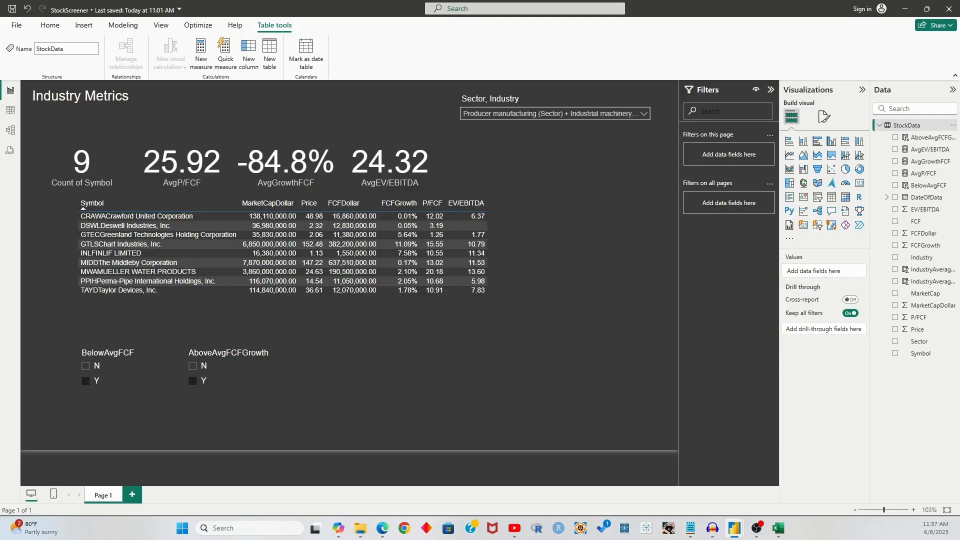
Add the StockData column PotentialPriceP/FCF = 'StockData'[Price]*DIVIDE('StockData'[IndustryAverageP/FCF],'StockData'[P/FCF])
click(247, 56)
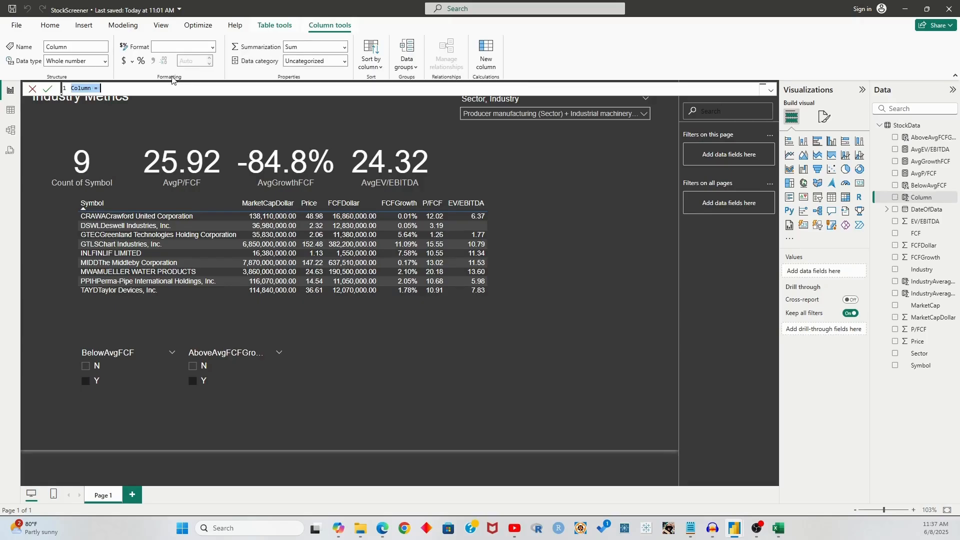
text(PotentialPriceP/FCF =)
key(shift+Return)
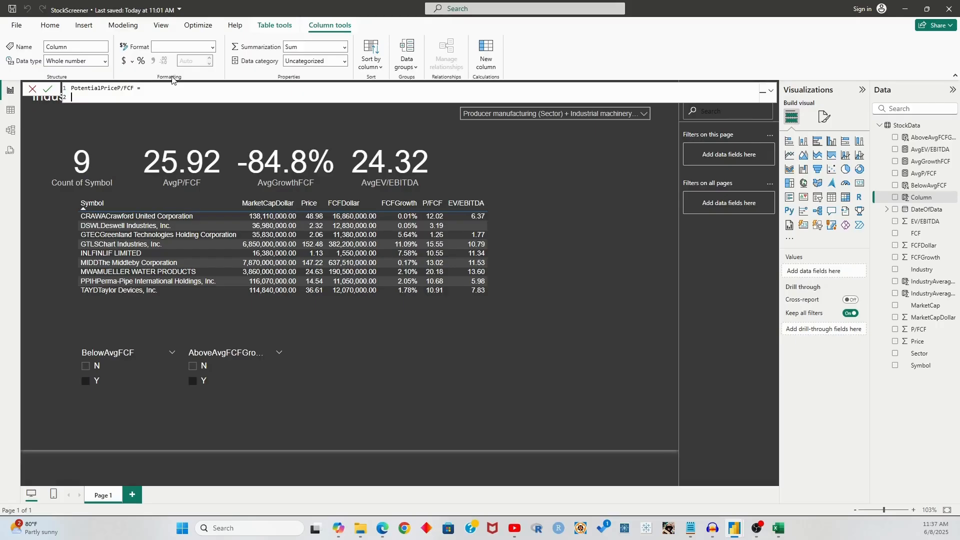
text('StockData')
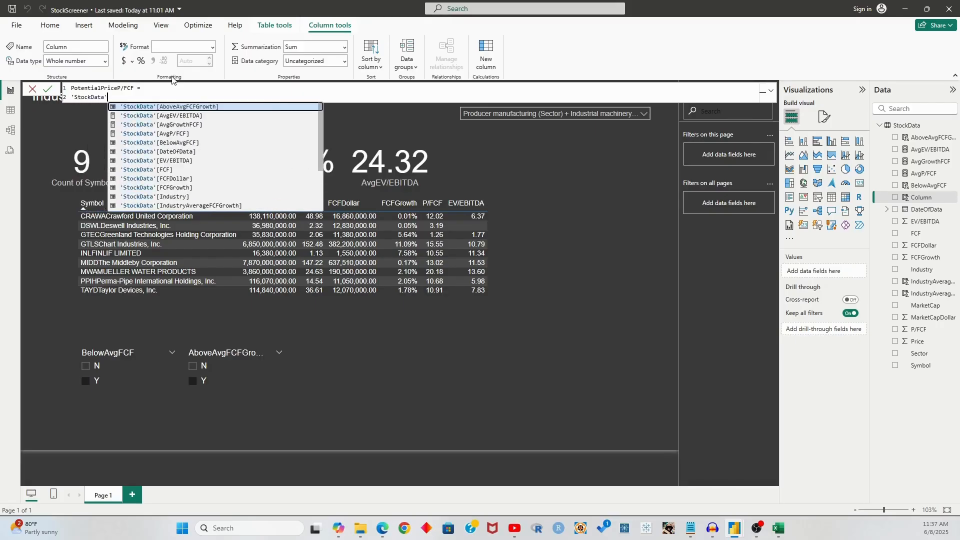
text([Price])
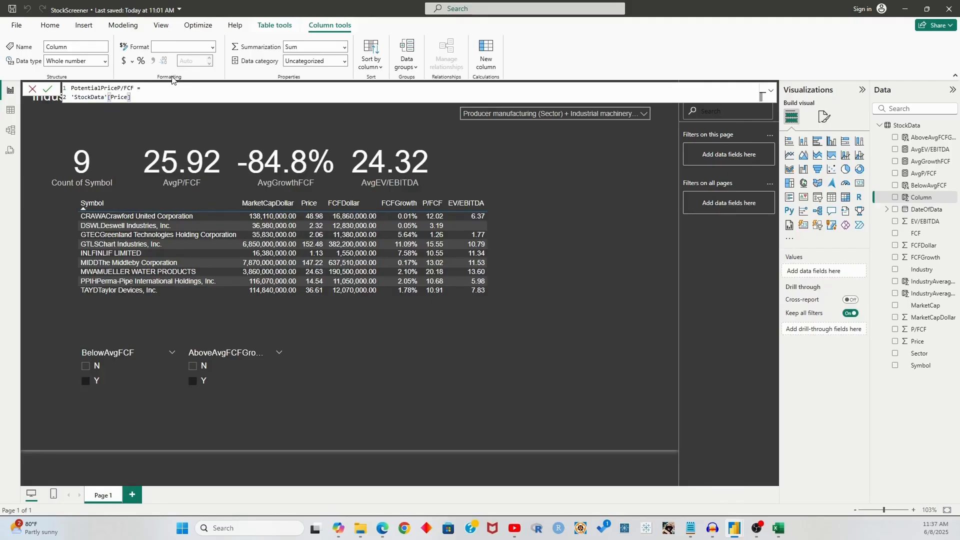
text(*Divide()
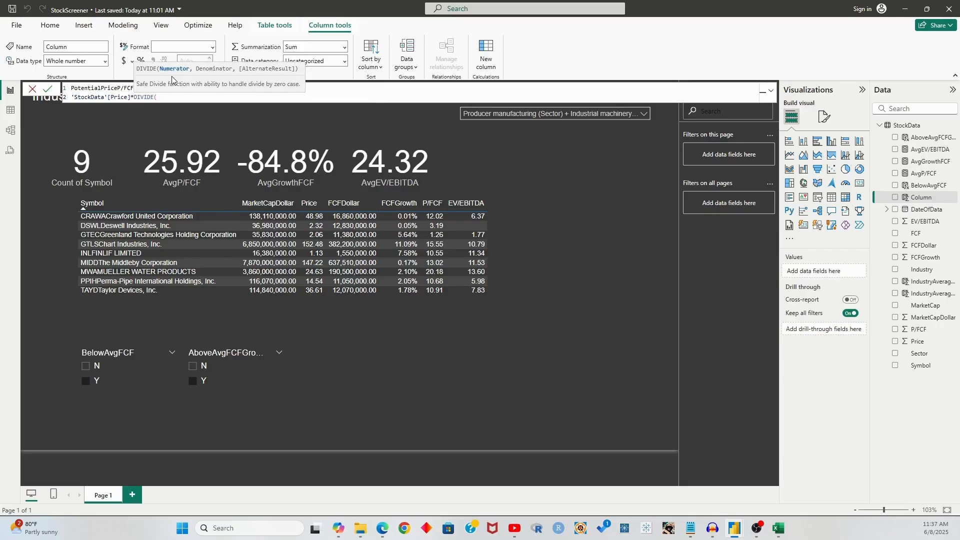
text('StockData')
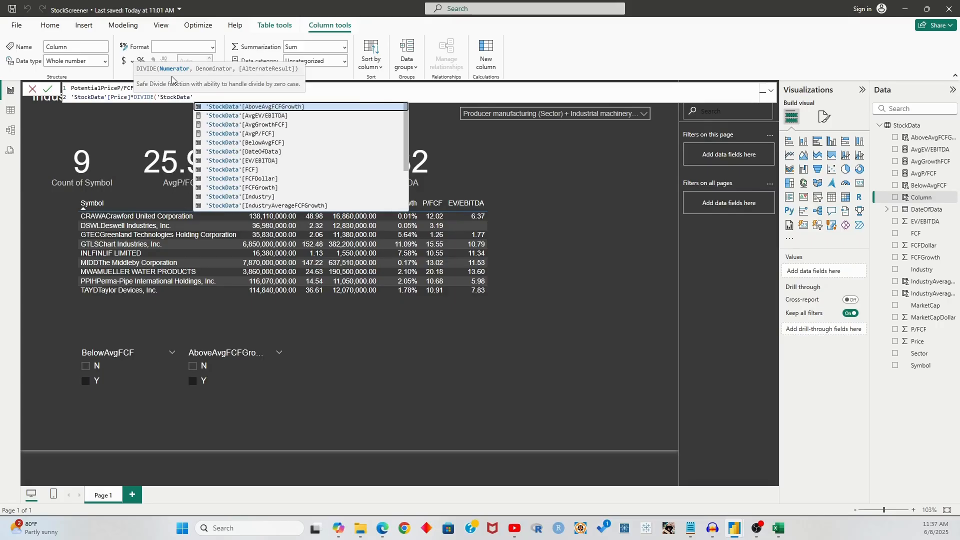
text([Indust)
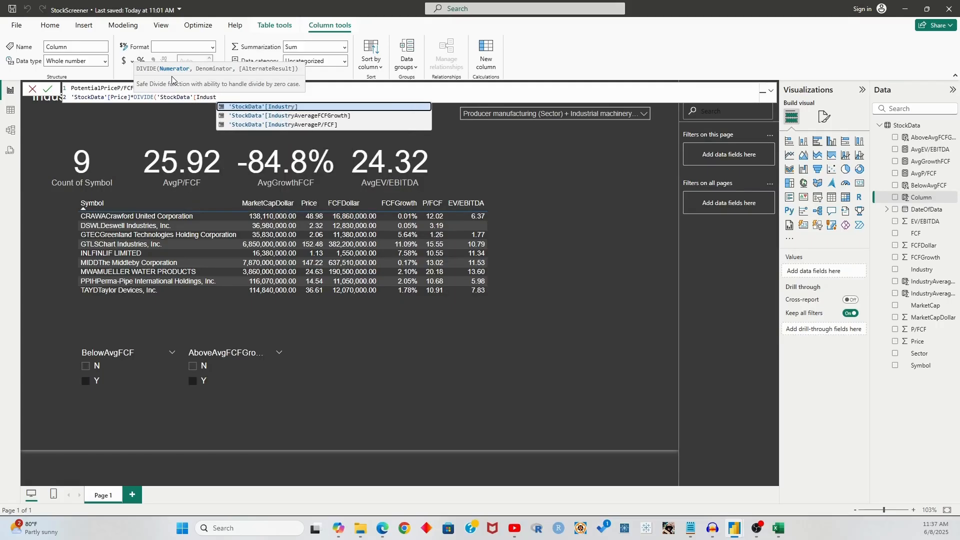
key(Down)
key(Down)
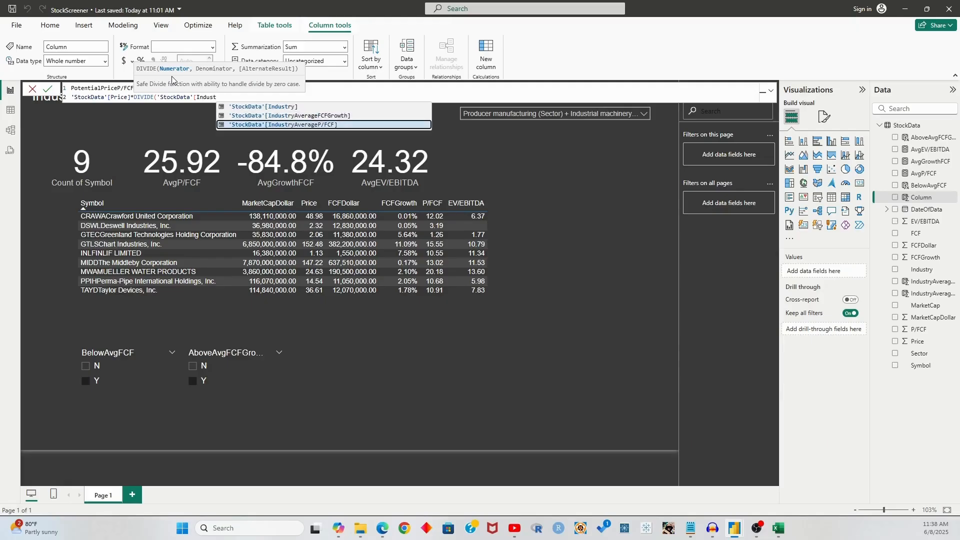
key(Tab)
text(,'S)
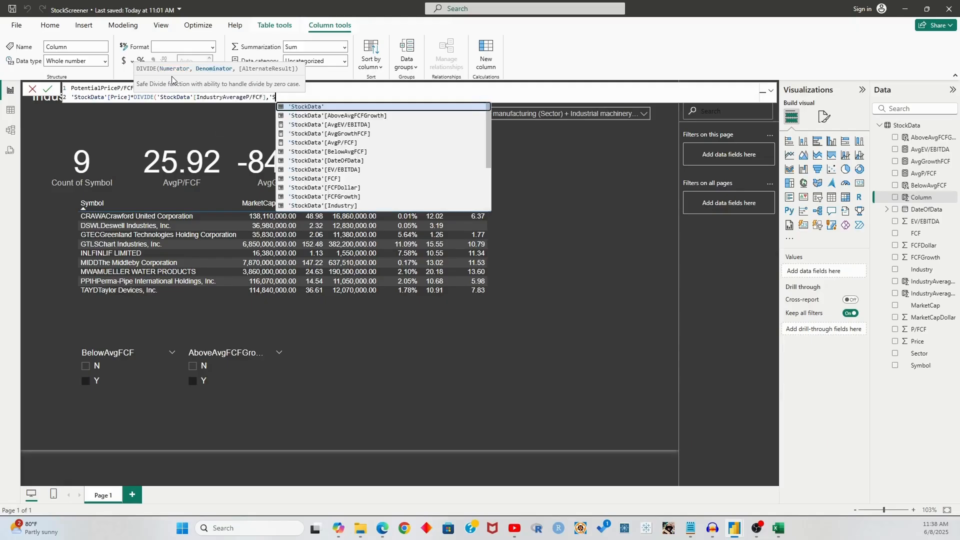
text(tockData')
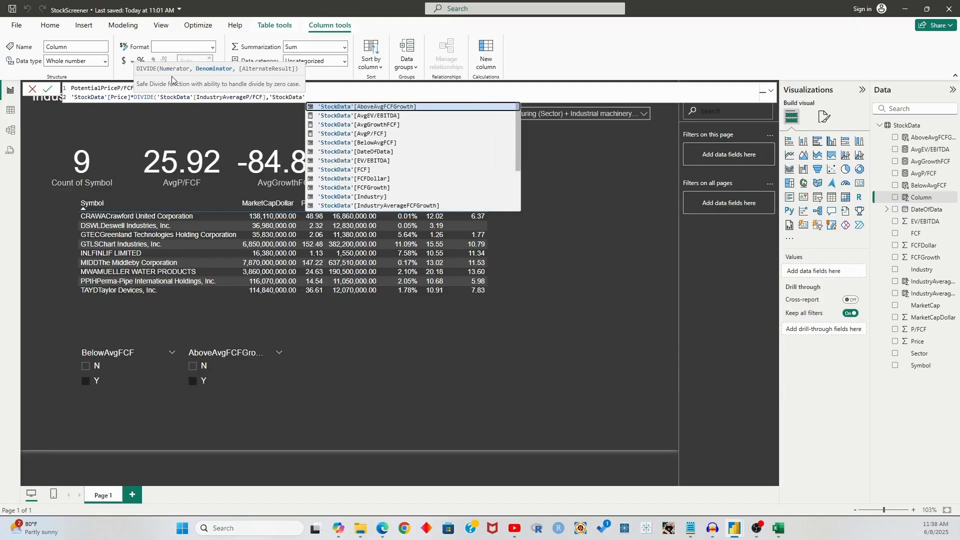
text([)
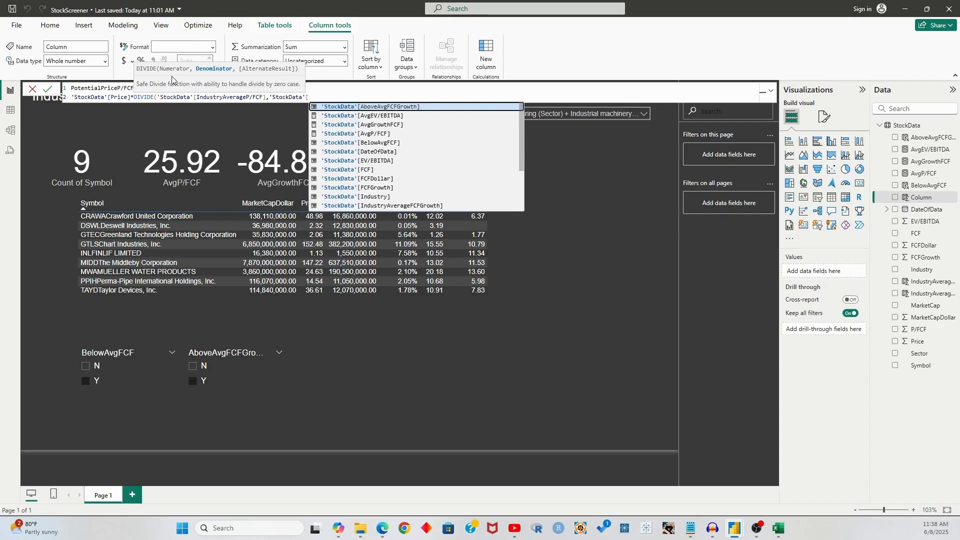
text(P/FCF])
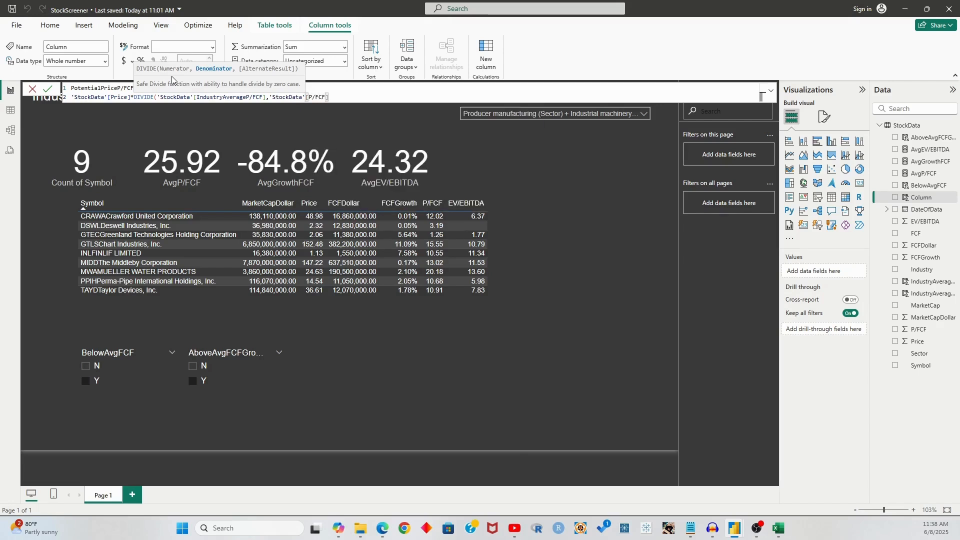
text())
key(Return)
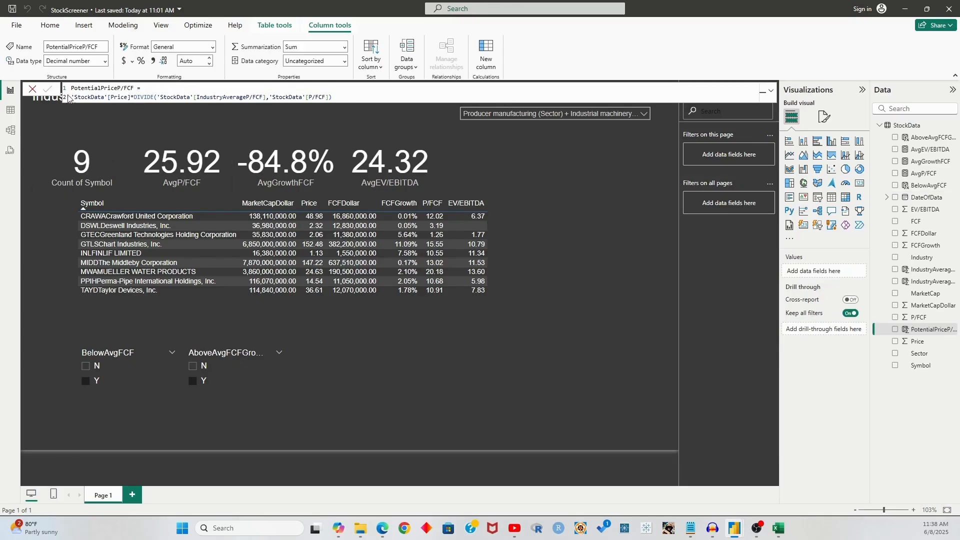
click(33, 89)
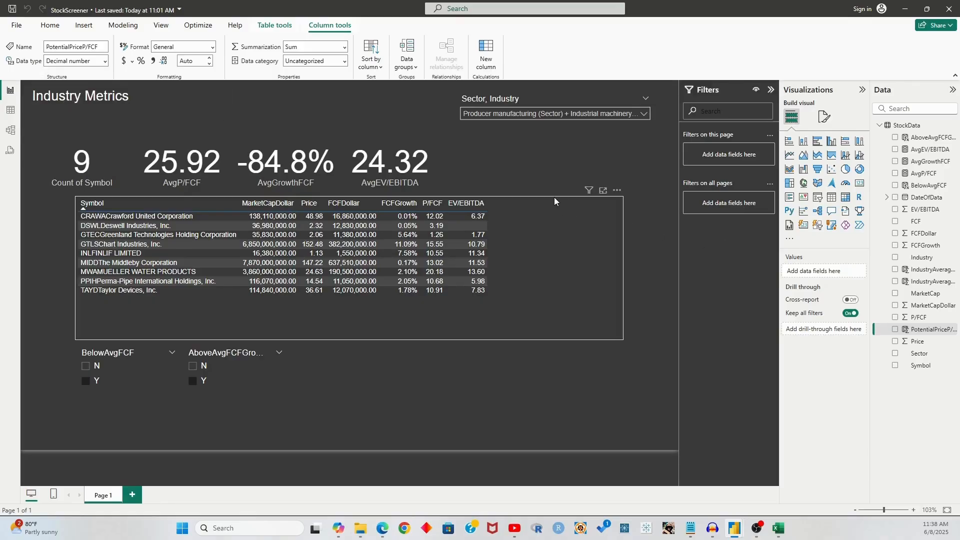
Add PotentialPriceP/FCF to the Industry Metrics table's columns, set to Don't summarize
click(555, 201)
drag(925, 336, 830, 350)
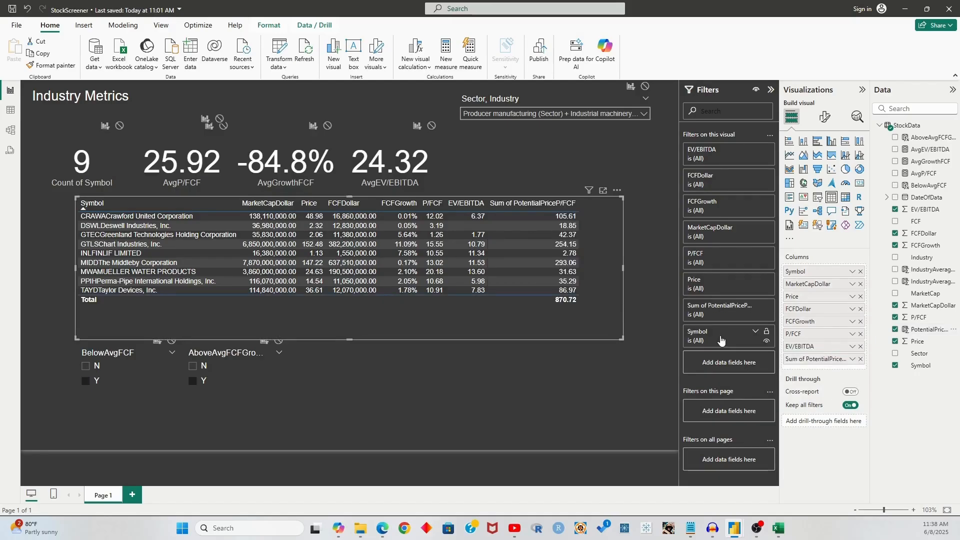
click(853, 359)
click(880, 224)
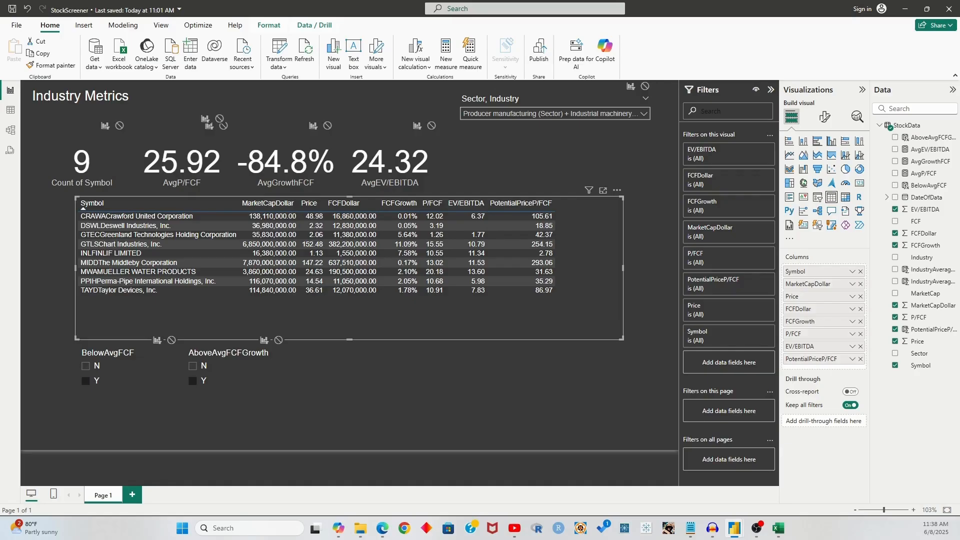
Create a StockData measure from the pasted percent-change formula, named PotentialPercentChangeP/FCF
click(669, 349)
click(599, 330)
click(907, 125)
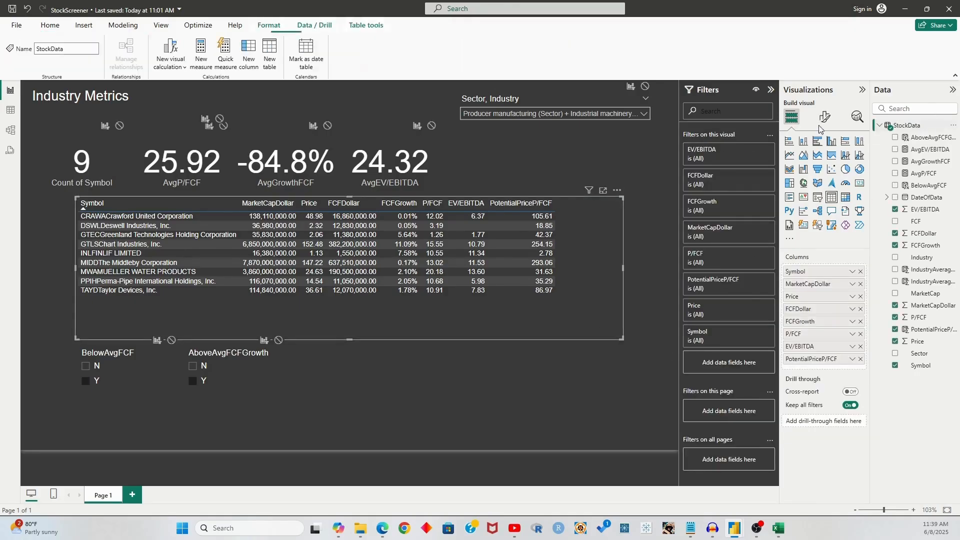
click(200, 53)
text(AveragePotentialPercentChange = VAR Y2 = SUM(tdfundamentals[AveragePotentialPrice]) VAR Y1 = SUM(tdfundamentals[Price]) RETURN DIVIDE(Y2-Y1,Y1))
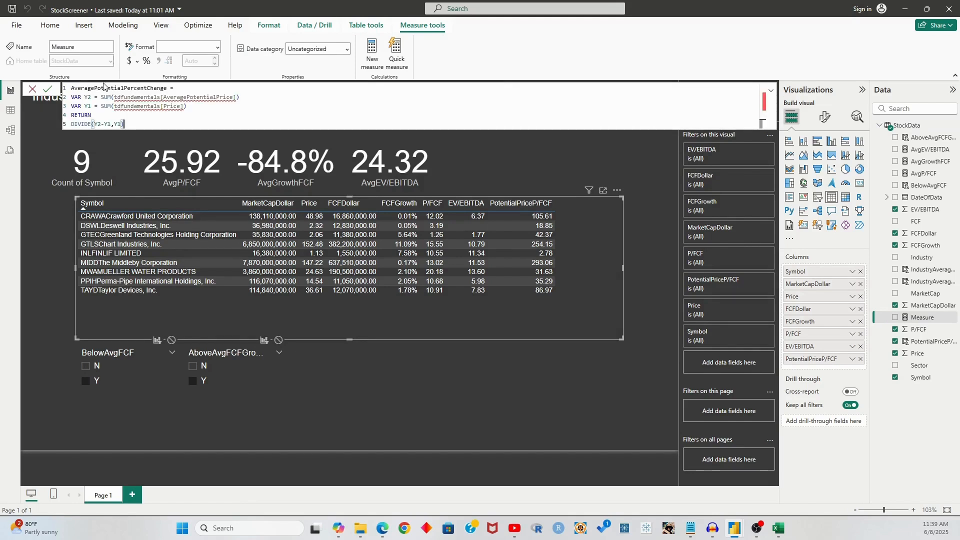
drag(96, 88, 70, 88)
key(BackSpace)
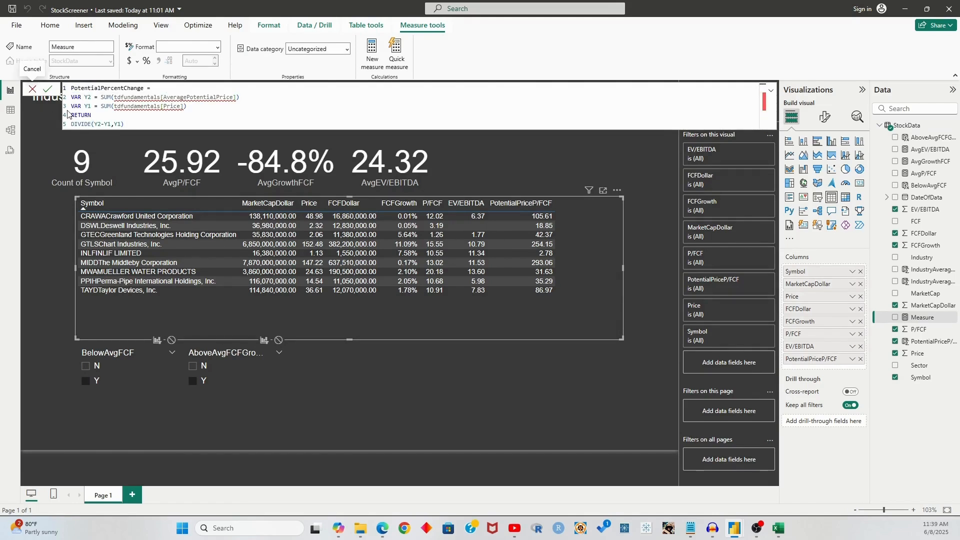
click(145, 89)
text(P/FCF)
Replace tdfundamentals with StockData and AveragePotentialPrice with PotentialPriceP/FCF, then commit the measure
double_click(139, 97)
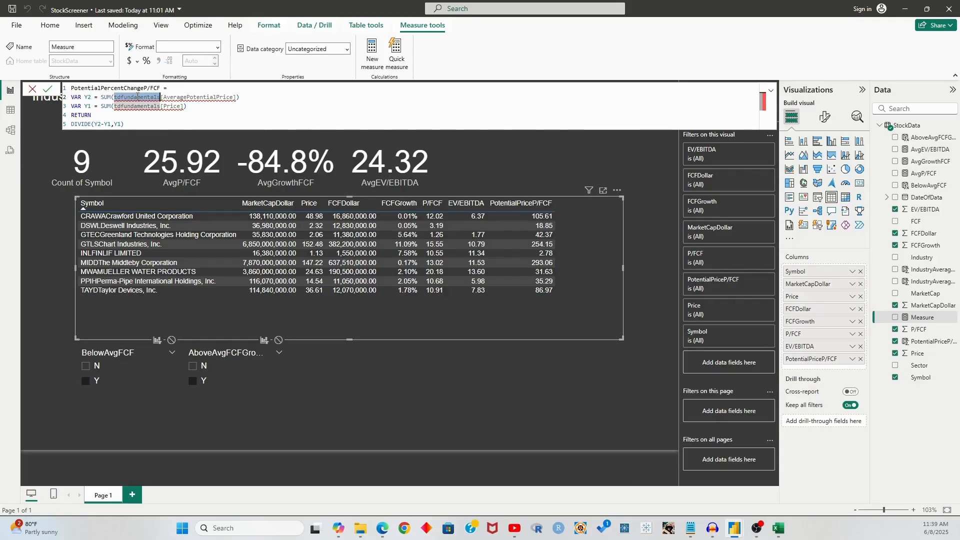
text(StockData)
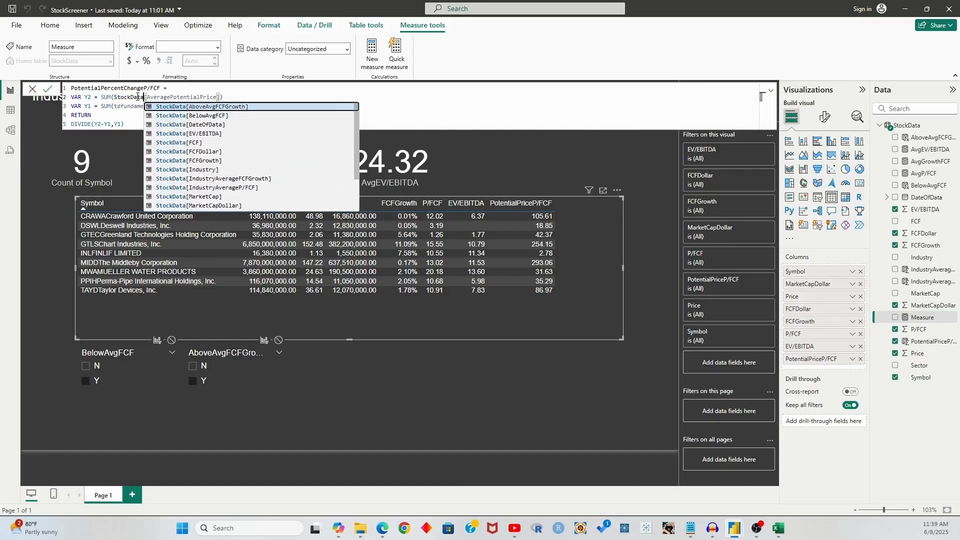
double_click(138, 97)
key(ctrl+c)
double_click(138, 106)
key(ctrl+v)
click(184, 98)
double_click(184, 98)
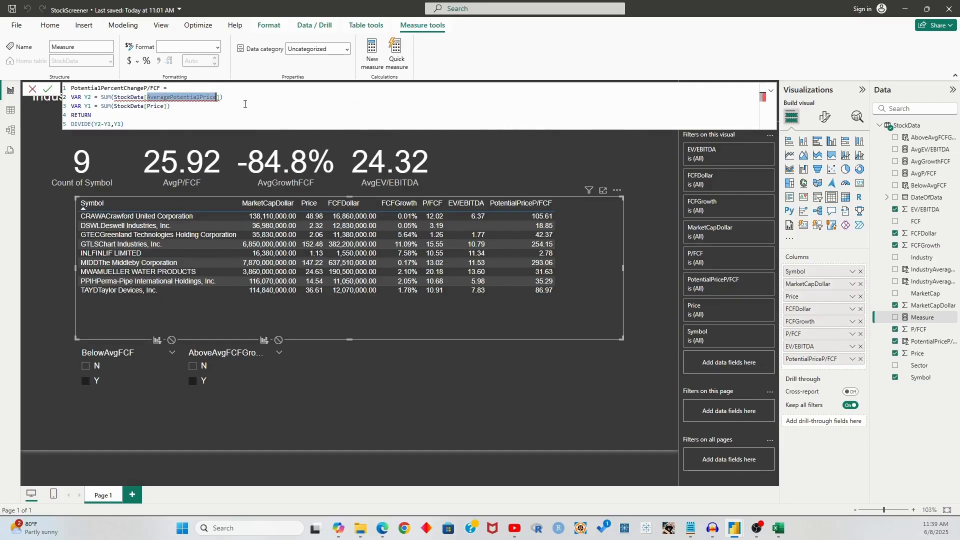
text(PotentialPriceP/FCF)
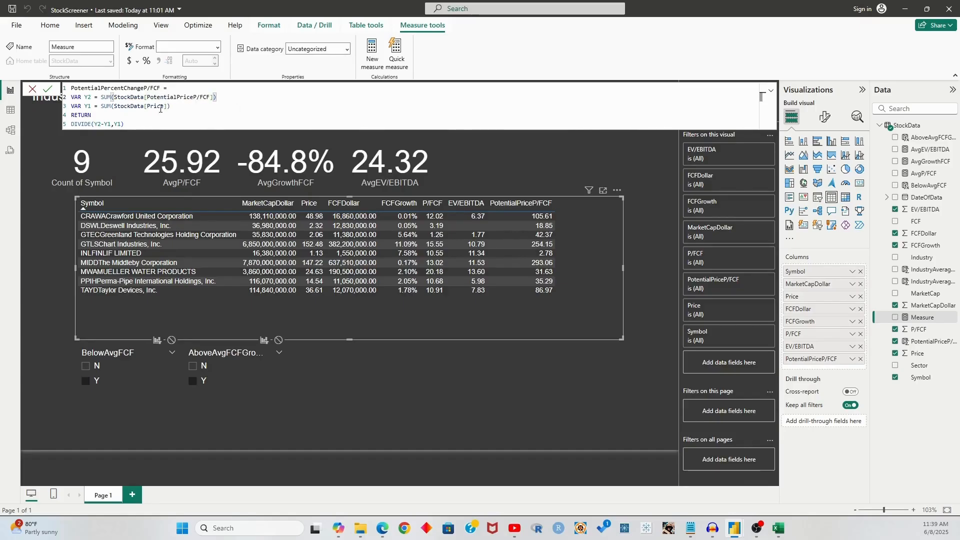
drag(169, 106, 154, 123)
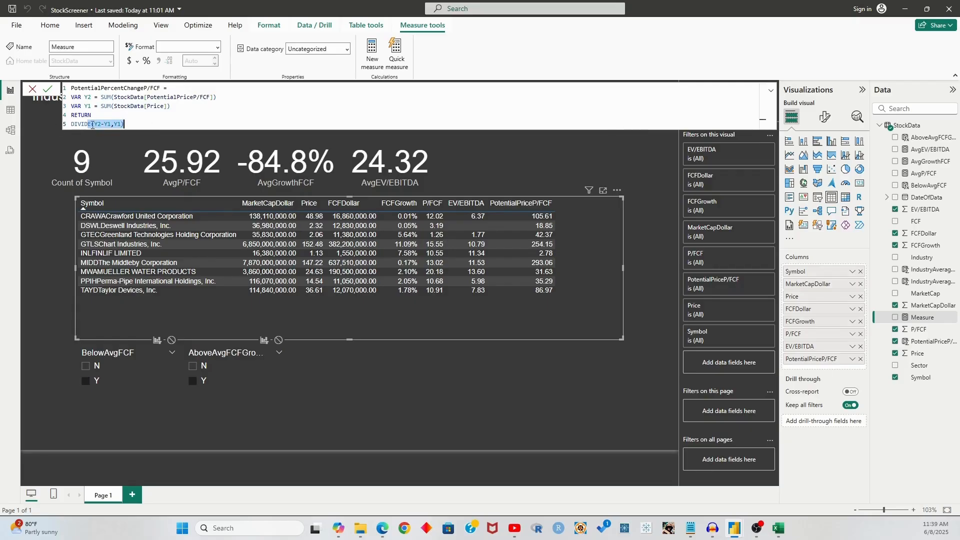
click(48, 89)
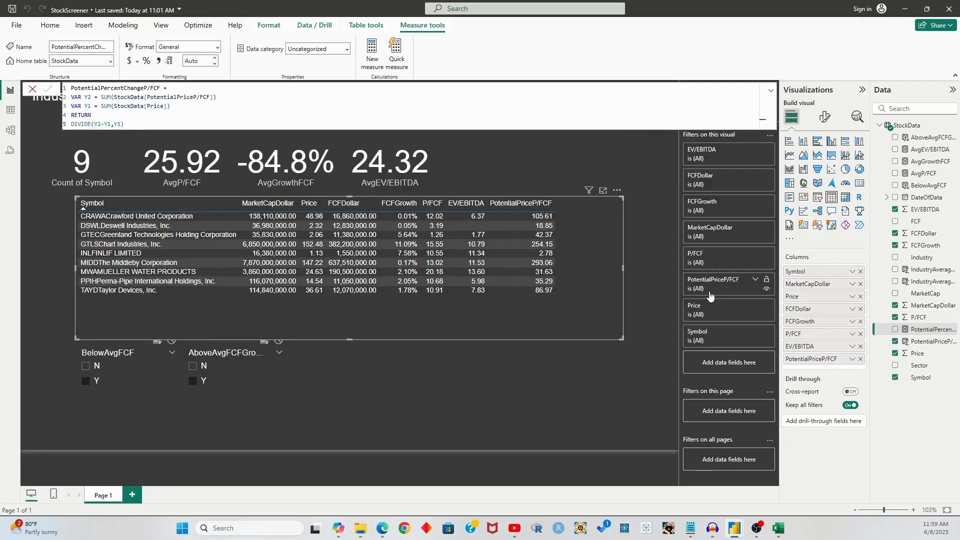
Add the measure to the table and rename the columns to Potential Price and % Chg
drag(911, 331, 833, 368)
double_click(818, 359)
text(Potentia)
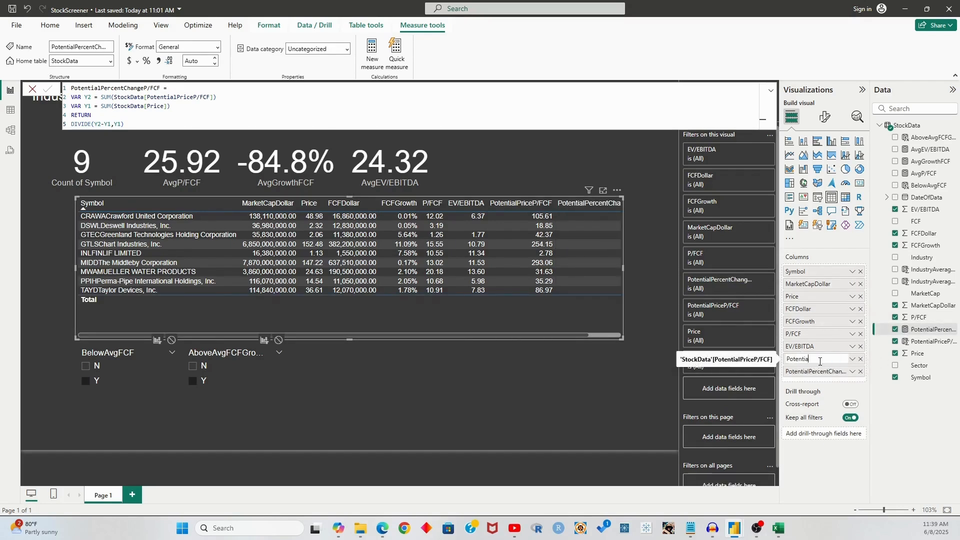
text(l Price)
key(Return)
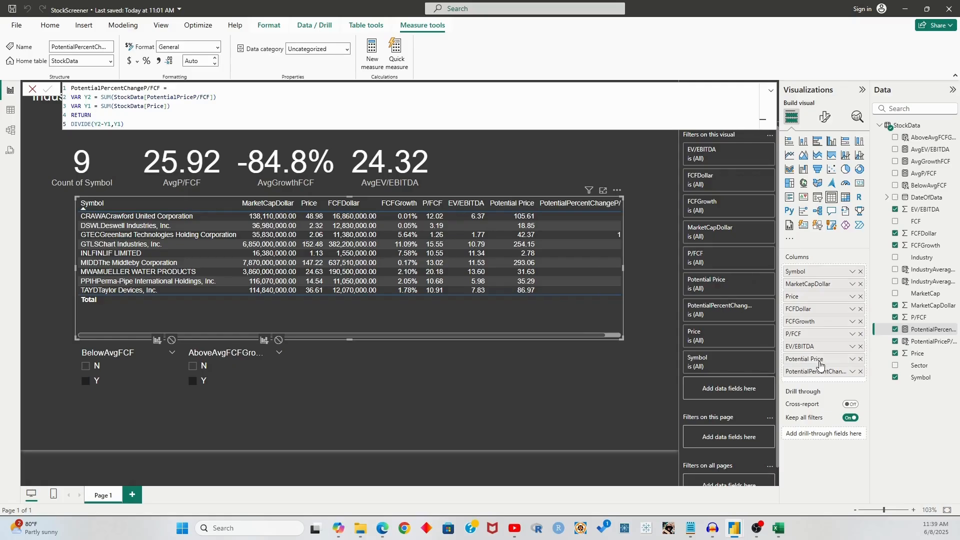
double_click(816, 372)
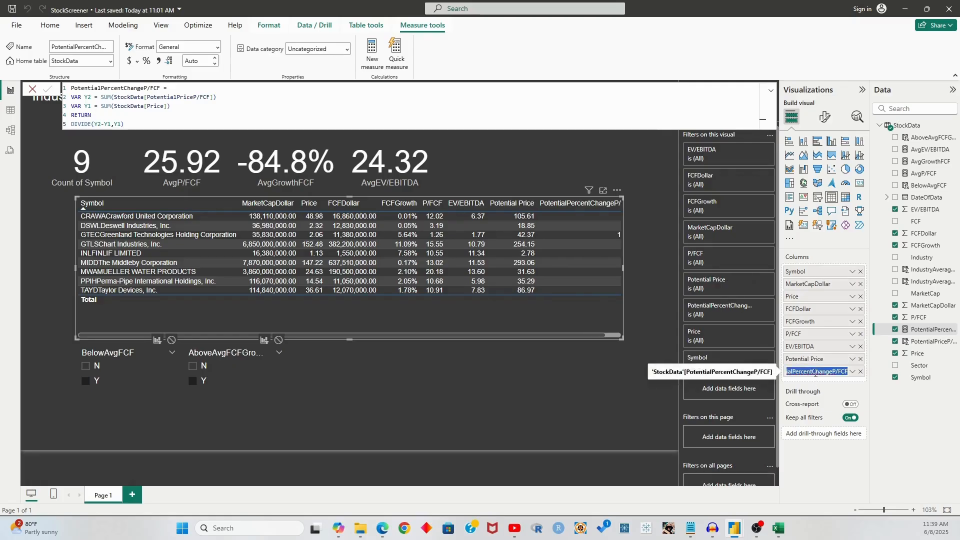
text(% Chg)
key(Return)
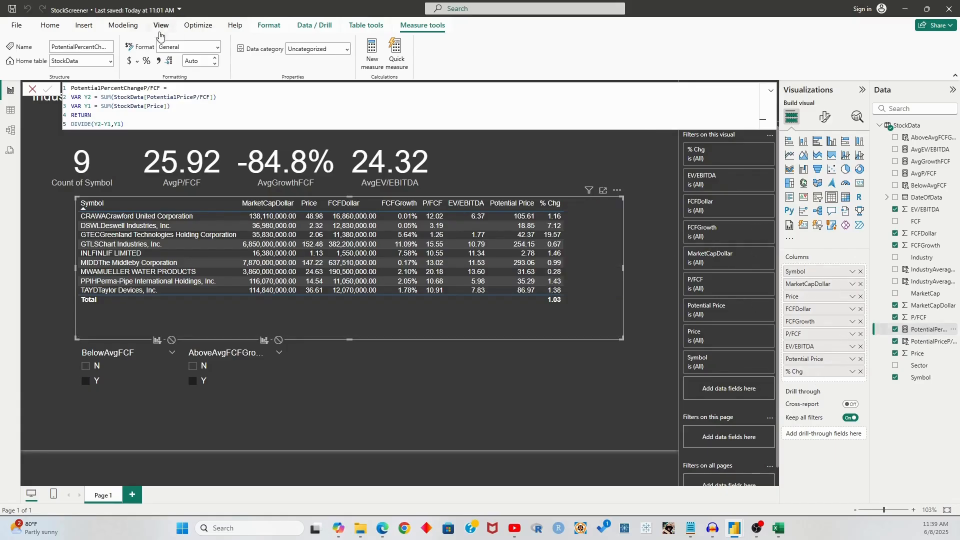
Format % Chg as a percentage with 1 decimal place and collapse the Filters pane
click(143, 62)
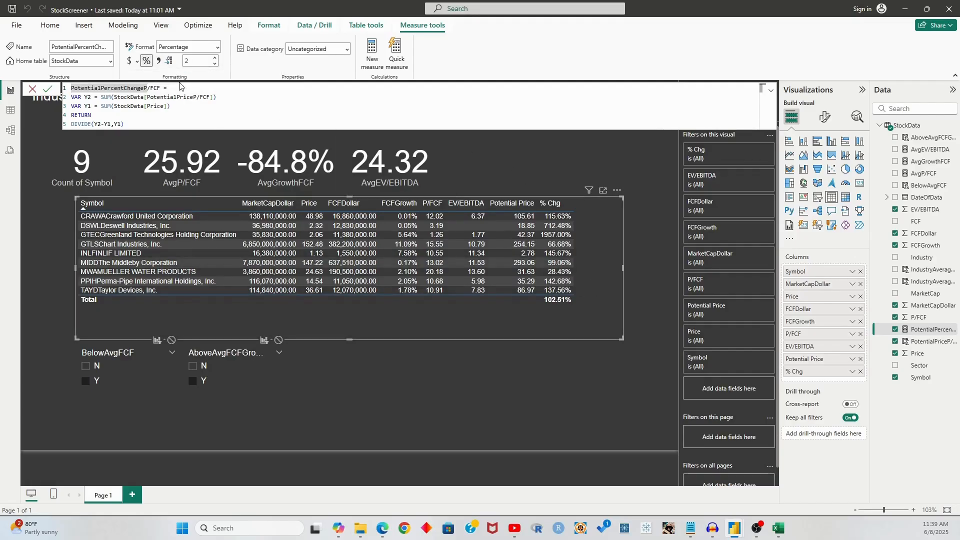
double_click(194, 57)
key(BackSpace)
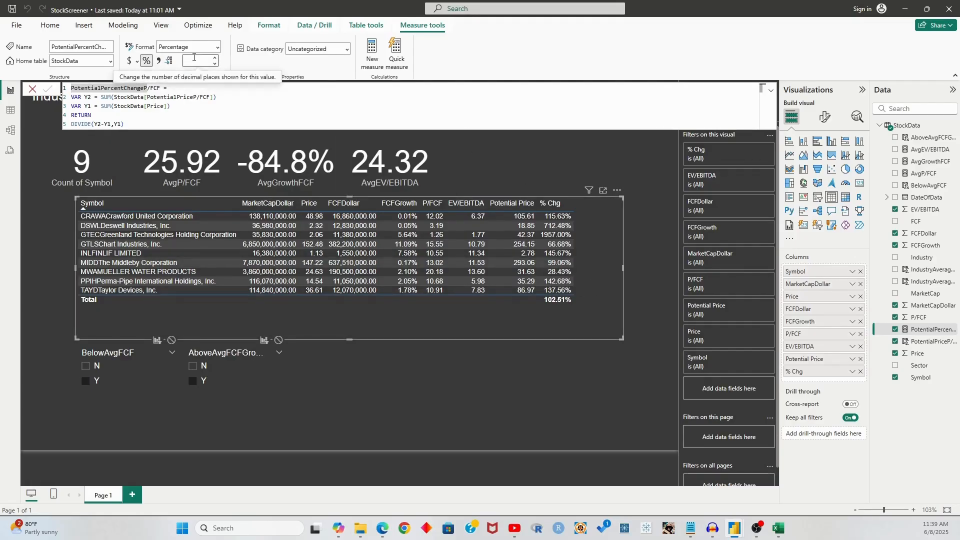
text(1)
key(Return)
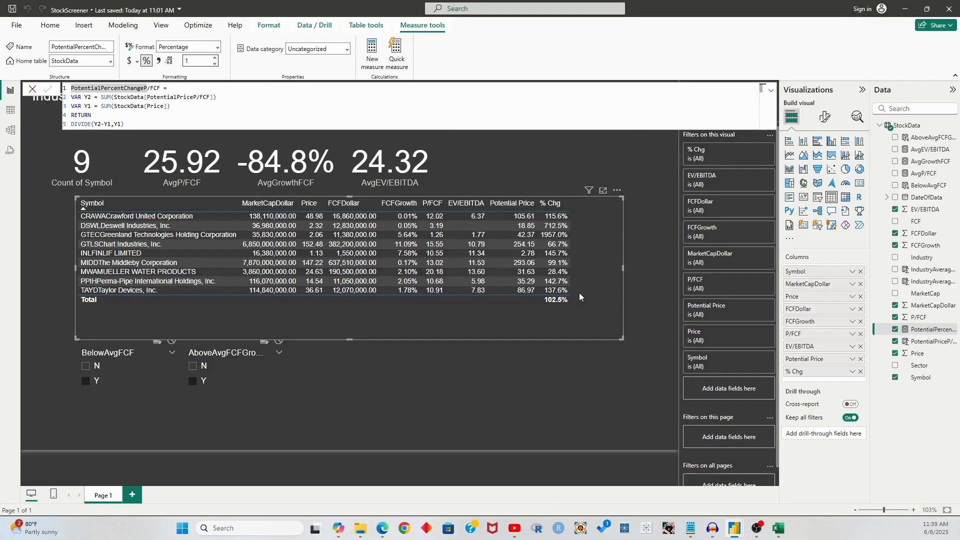
click(592, 378)
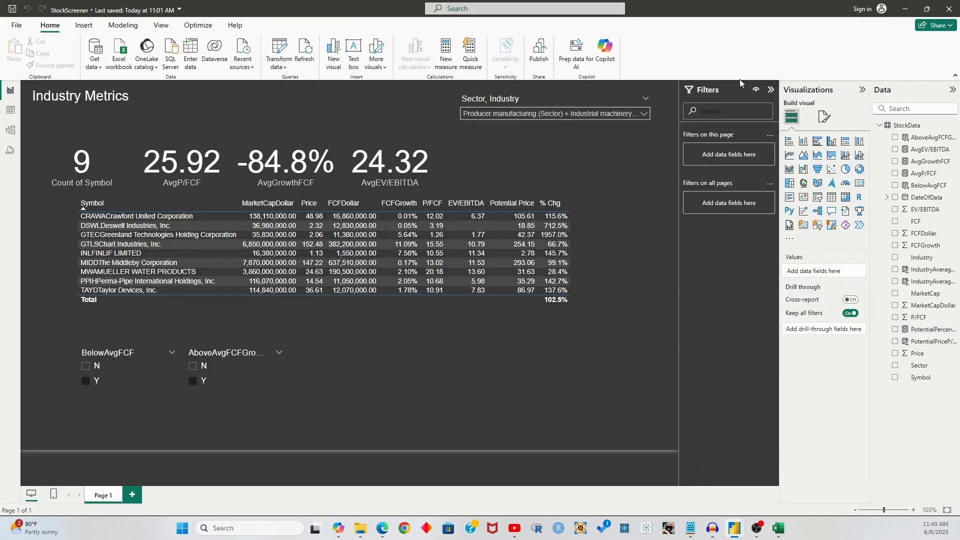
click(771, 90)
scroll(644, 327, up, 1)
scroll(718, 309, down, 1)
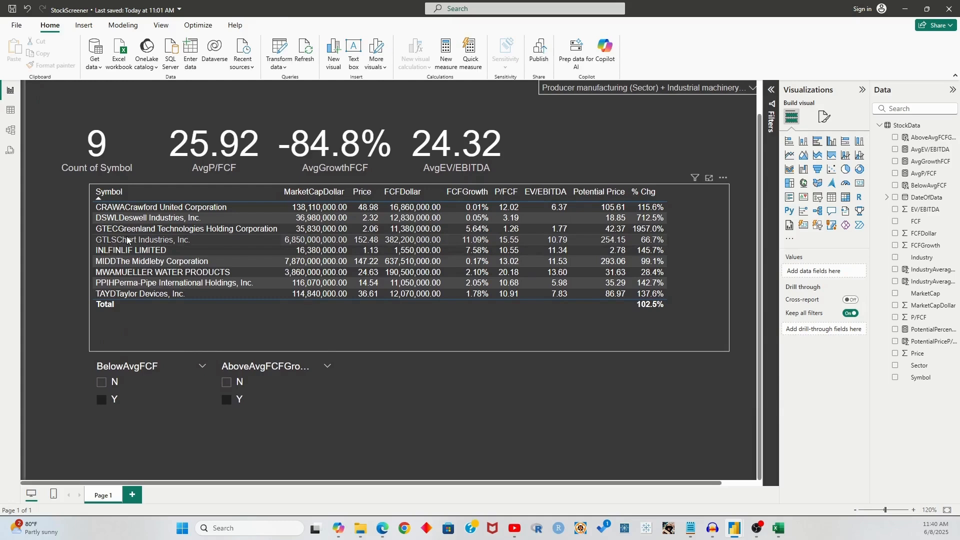
click(446, 240)
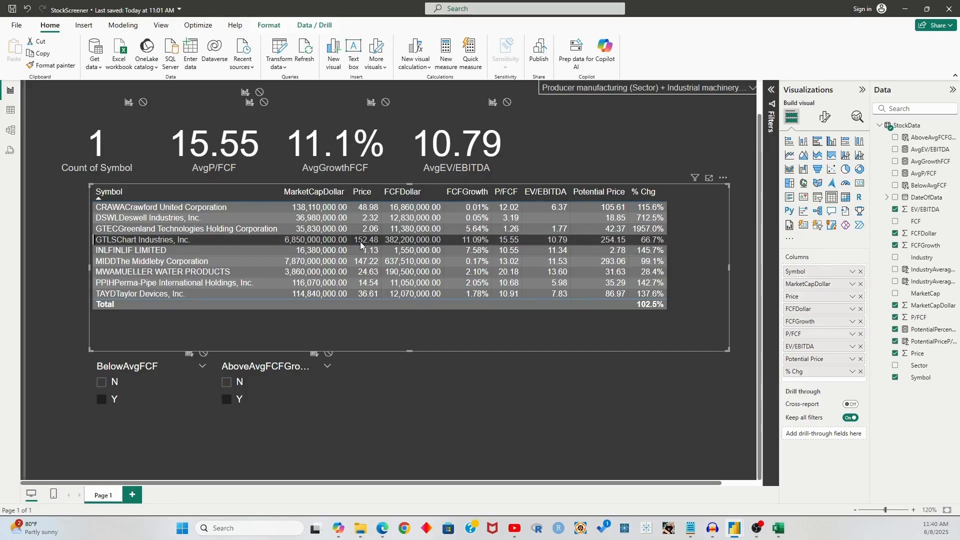
click(640, 242)
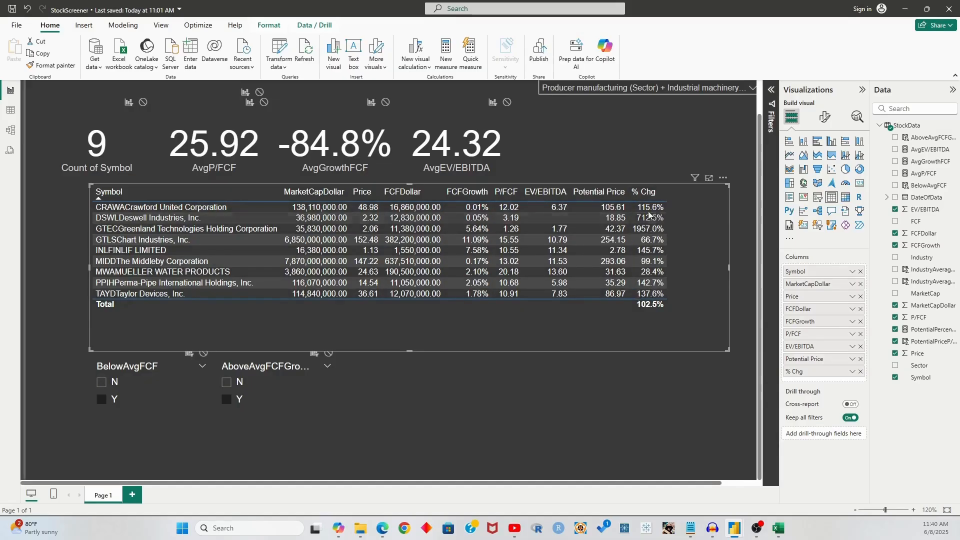
scroll(669, 256, up, 1)
scroll(667, 254, down, 1)
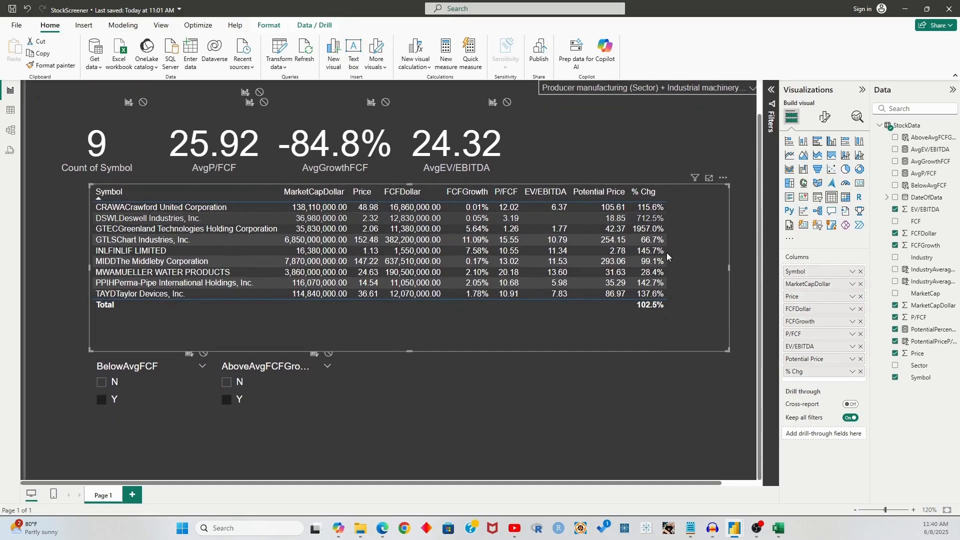
click(668, 383)
scroll(665, 385, up, 1)
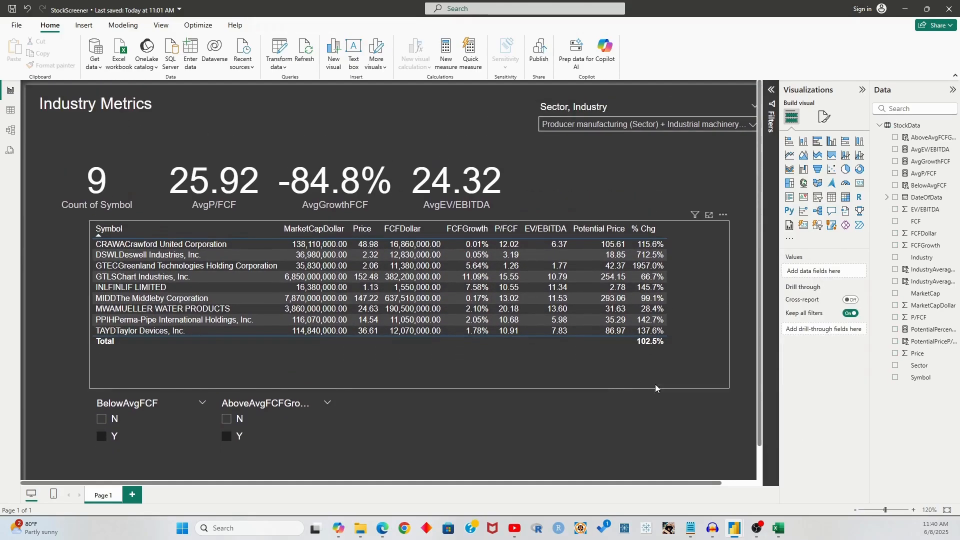
click(620, 379)
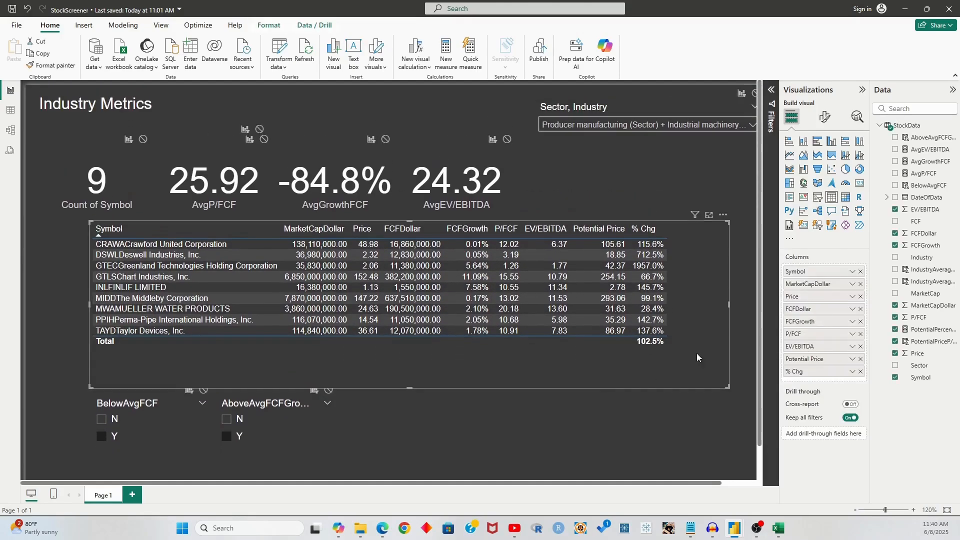
click(853, 372)
Set up rules-based conditional font colour for % Chg, based on the % Chg field
mouse_move(880, 449)
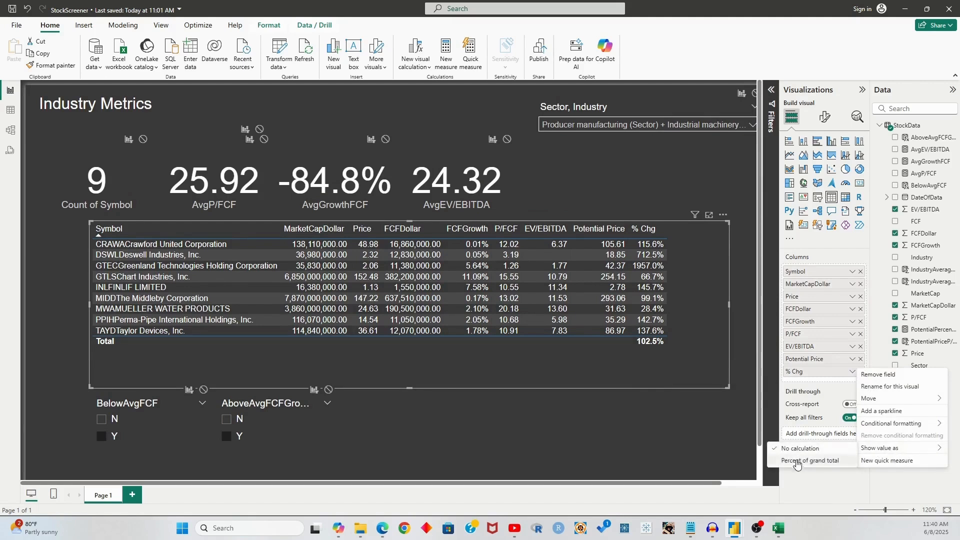
mouse_move(898, 425)
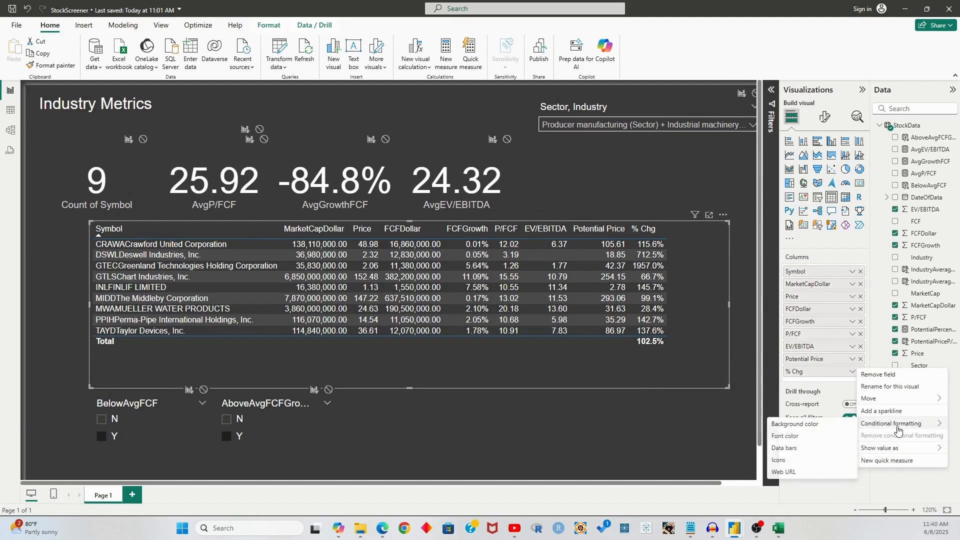
click(783, 438)
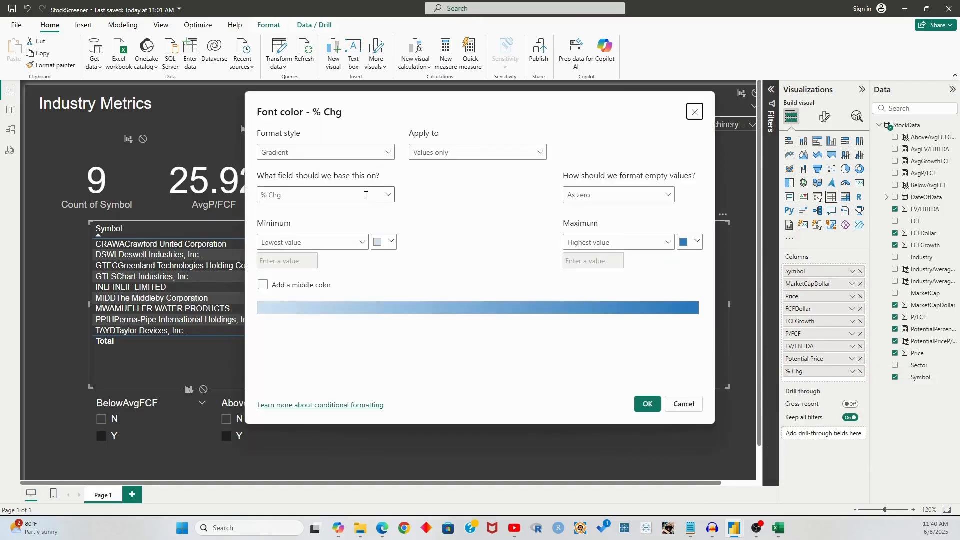
click(388, 195)
click(410, 205)
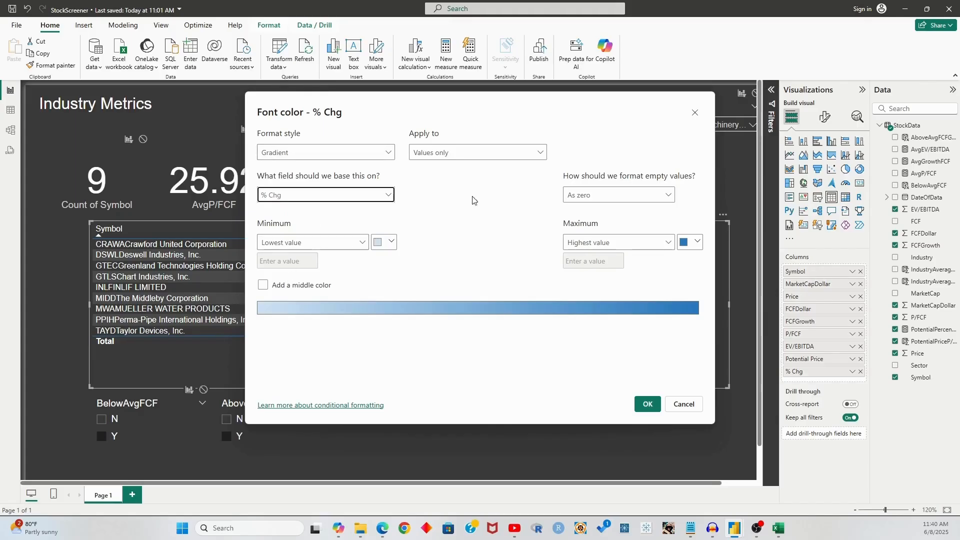
click(324, 153)
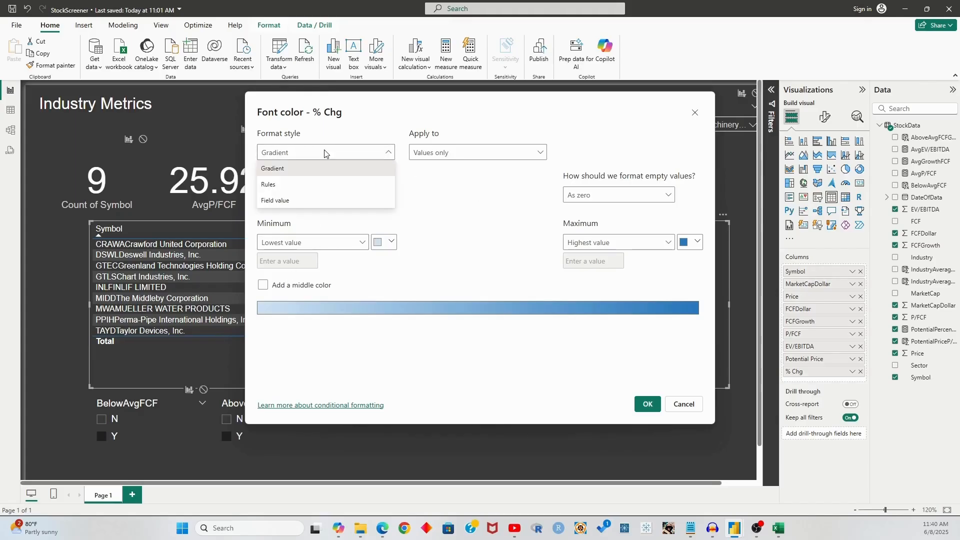
click(308, 184)
Make the first rule >= 0 (number) up to Max, coloured teal
click(306, 247)
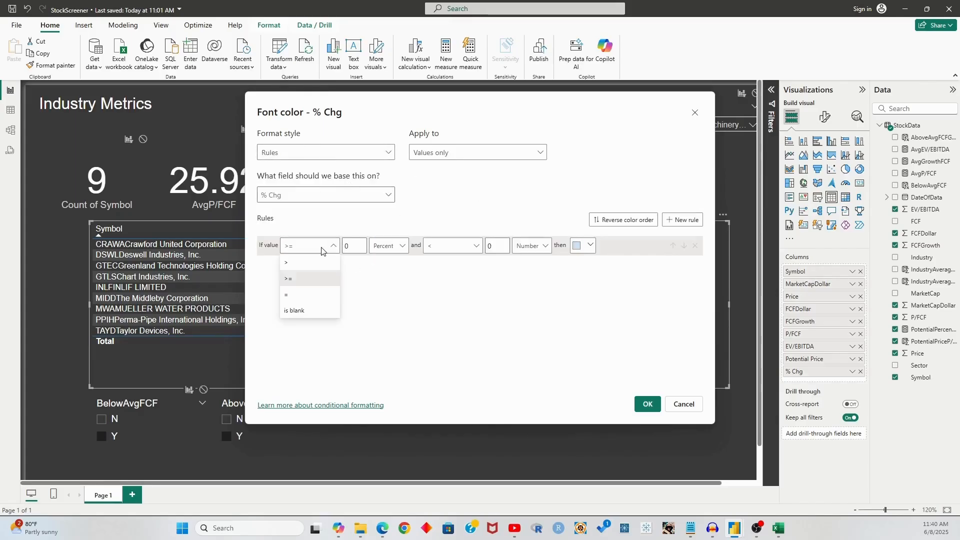
click(360, 269)
click(458, 248)
click(511, 265)
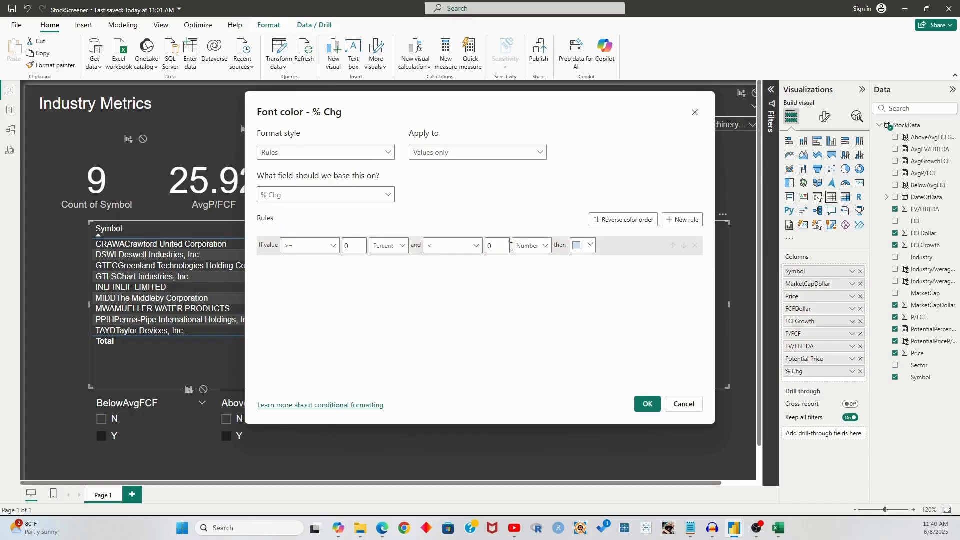
click(388, 246)
click(389, 267)
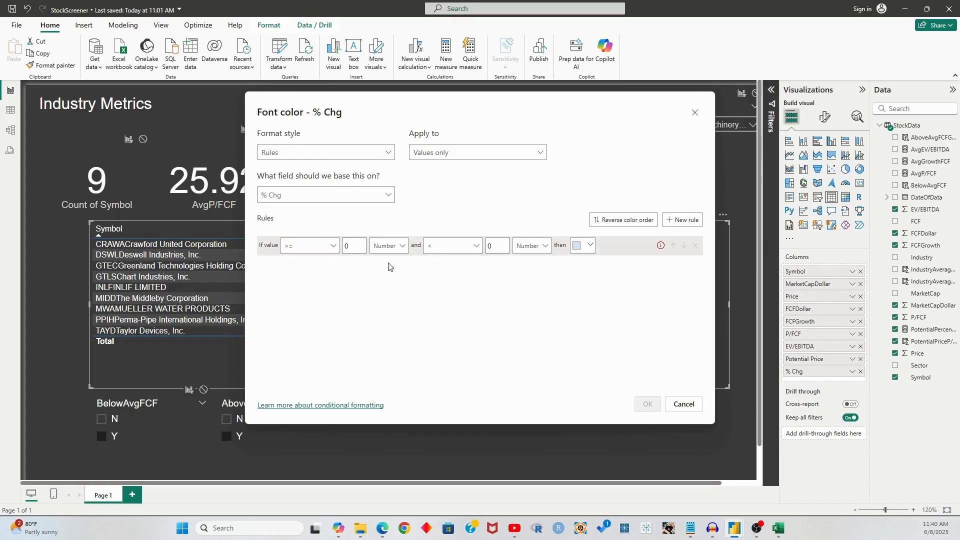
click(478, 247)
click(498, 248)
key(BackSpace)
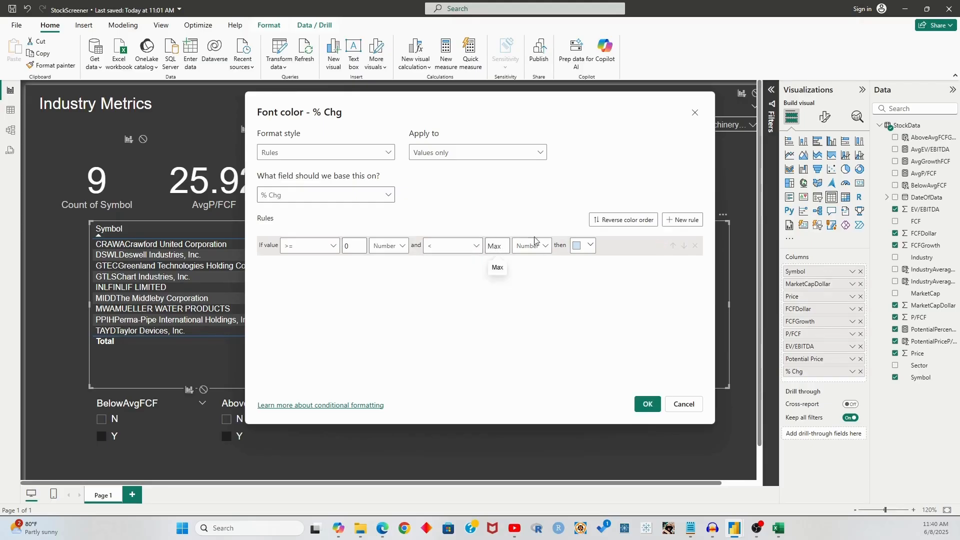
click(586, 245)
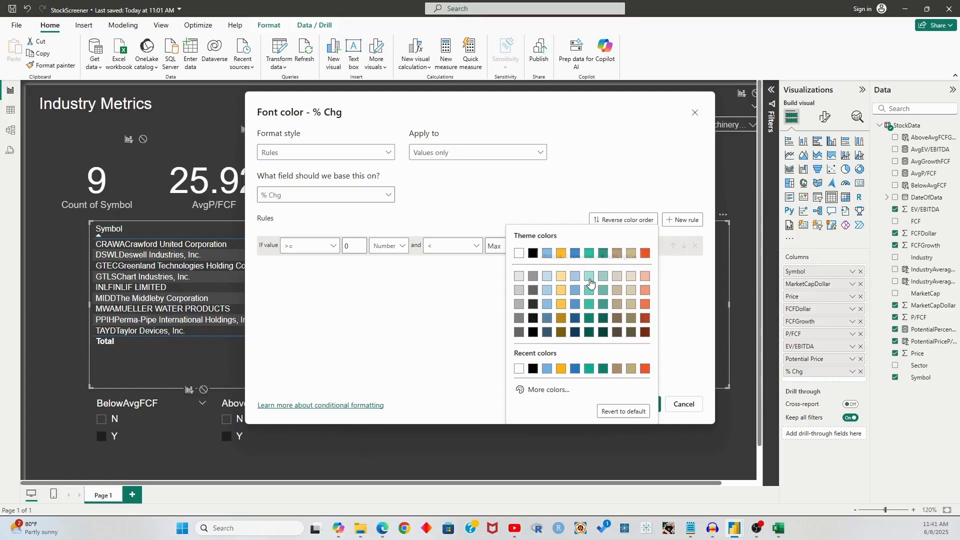
click(589, 276)
Add a second rule from Min to below 0 coloured red, and apply the rules
click(671, 226)
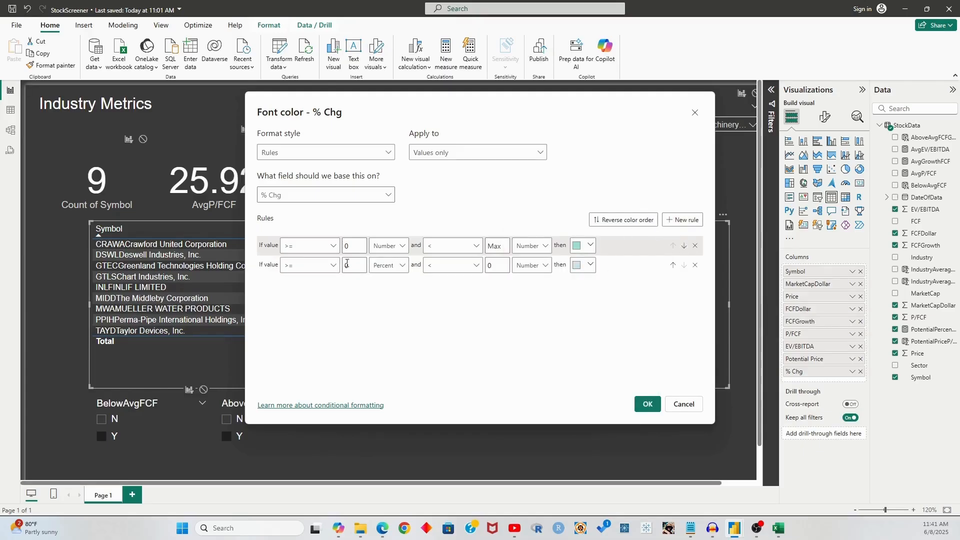
click(312, 266)
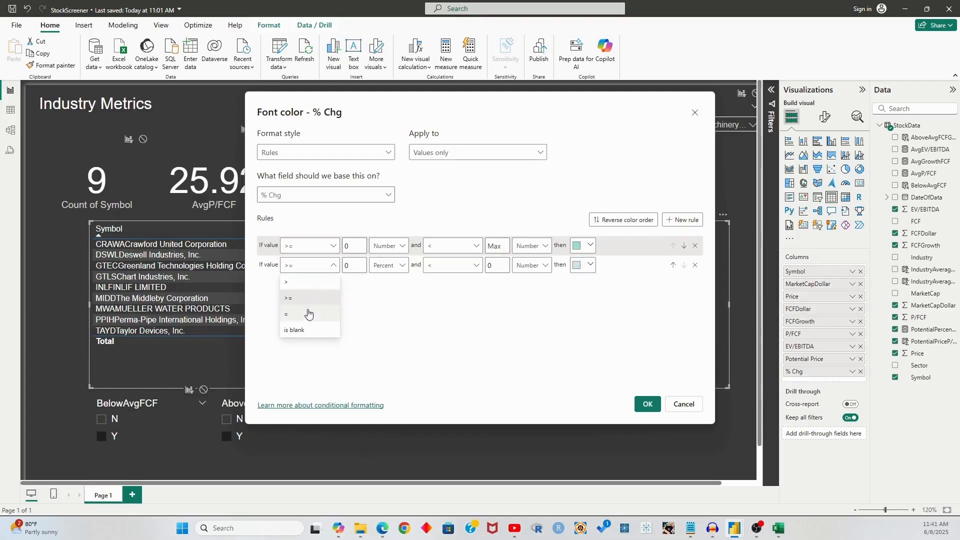
click(354, 265)
key(BackSpace)
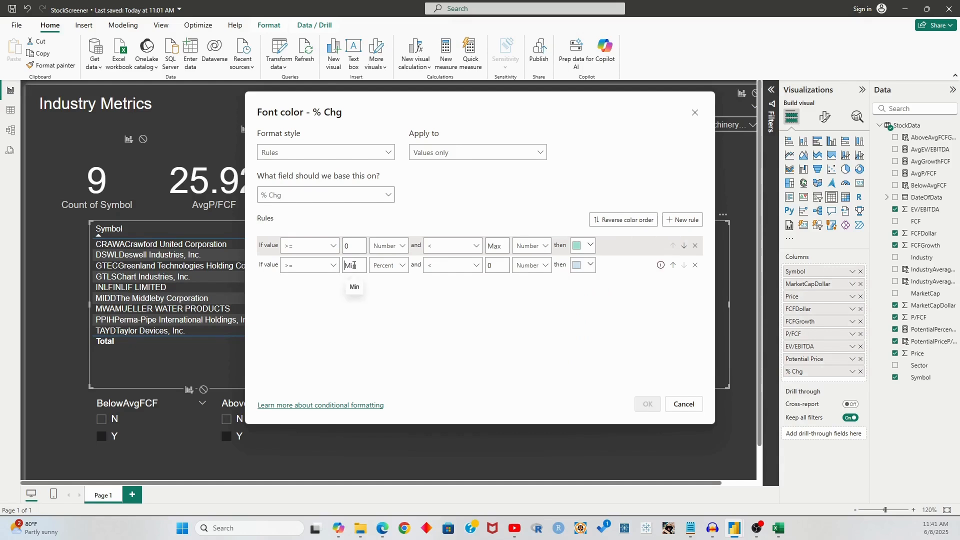
click(388, 265)
click(384, 279)
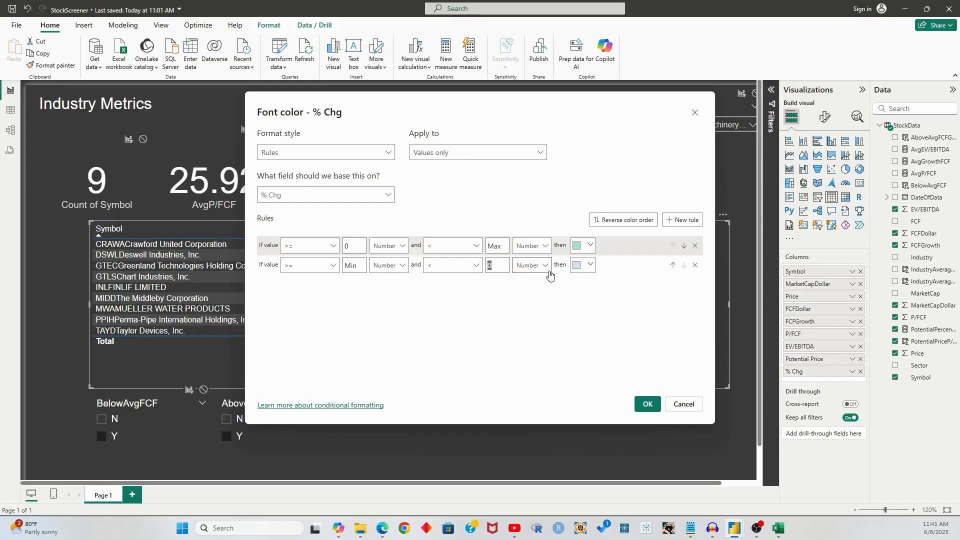
click(585, 265)
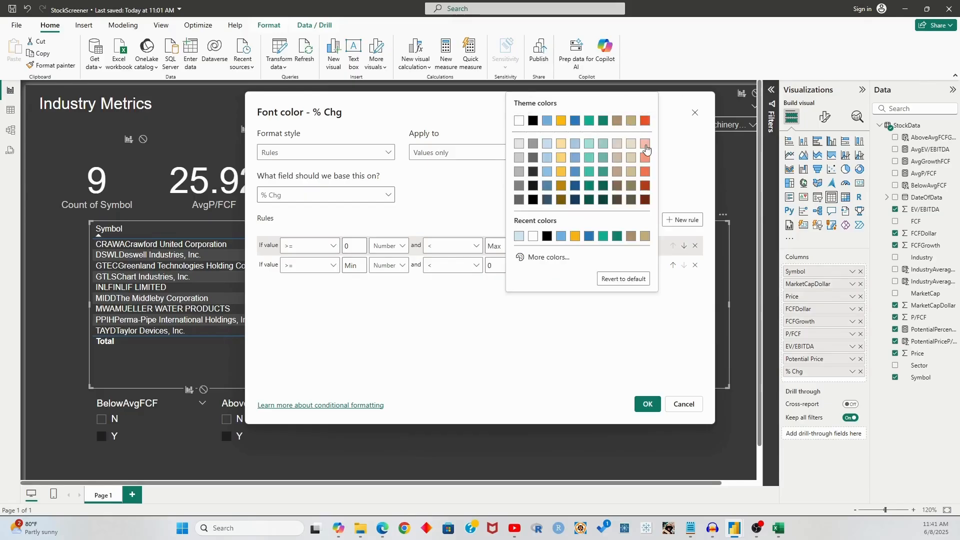
click(645, 159)
click(648, 404)
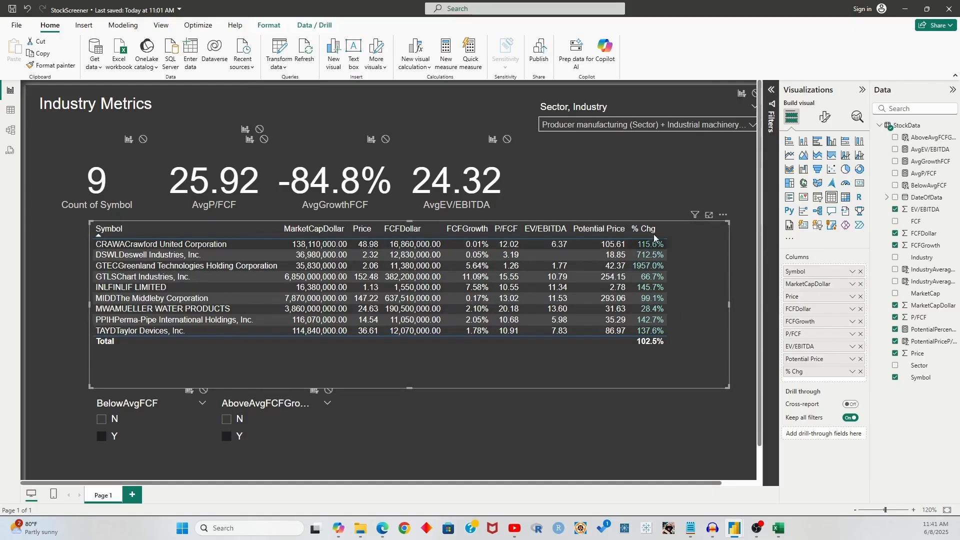
Clear the Industrial machinery filter and the Y filters on AboveAvgFCFGrowth and BelowAvgFCF
click(645, 125)
click(641, 193)
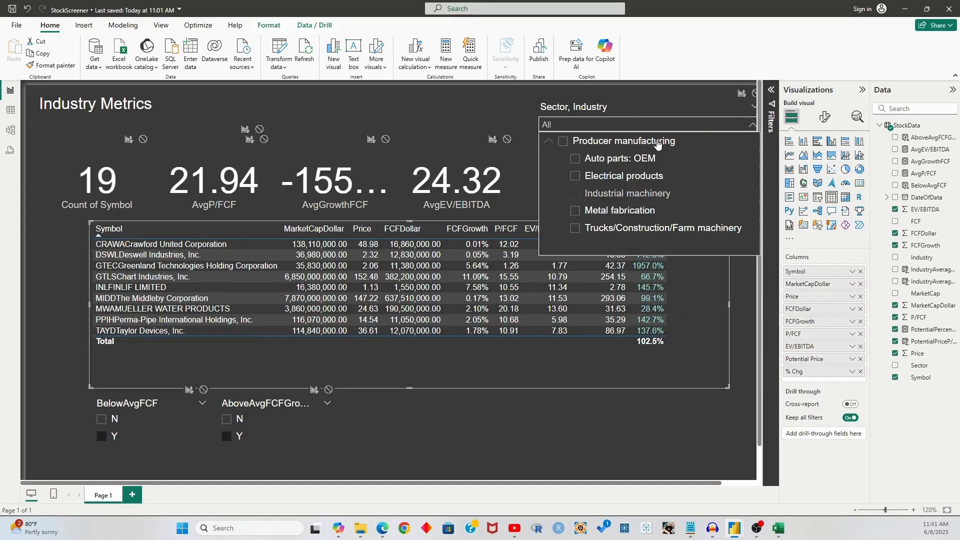
click(646, 125)
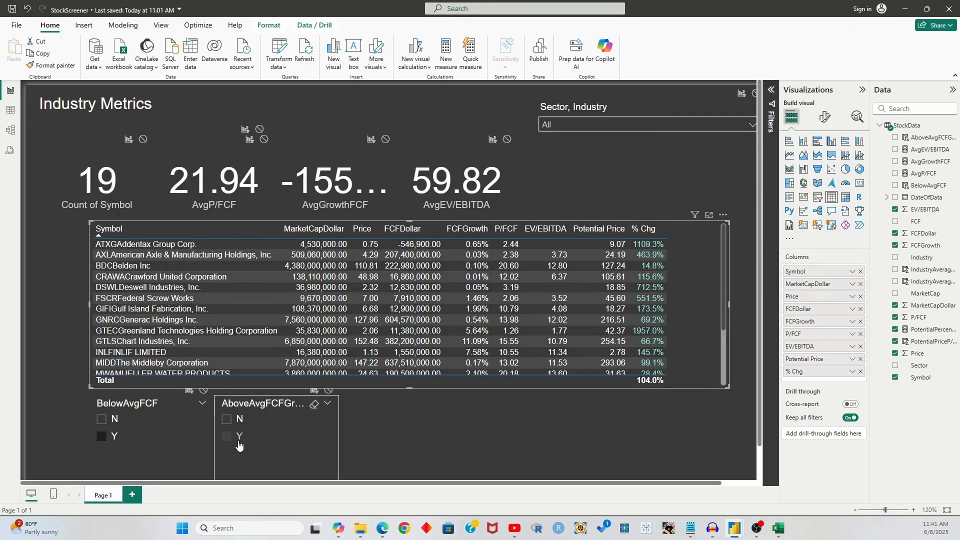
click(238, 440)
click(103, 437)
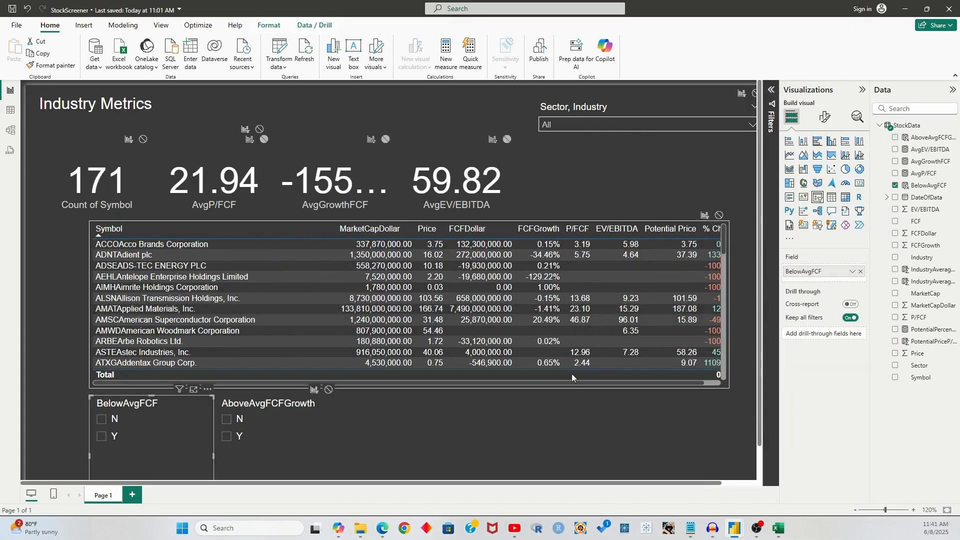
Widen the Industry Metrics table leftward so % Chg fits, checking the coloured values
click(93, 289)
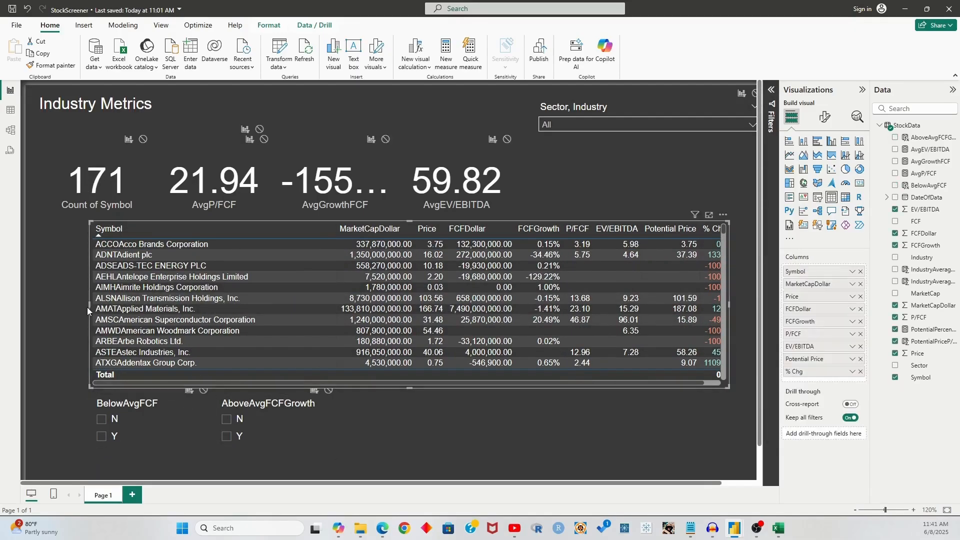
drag(89, 309, 42, 308)
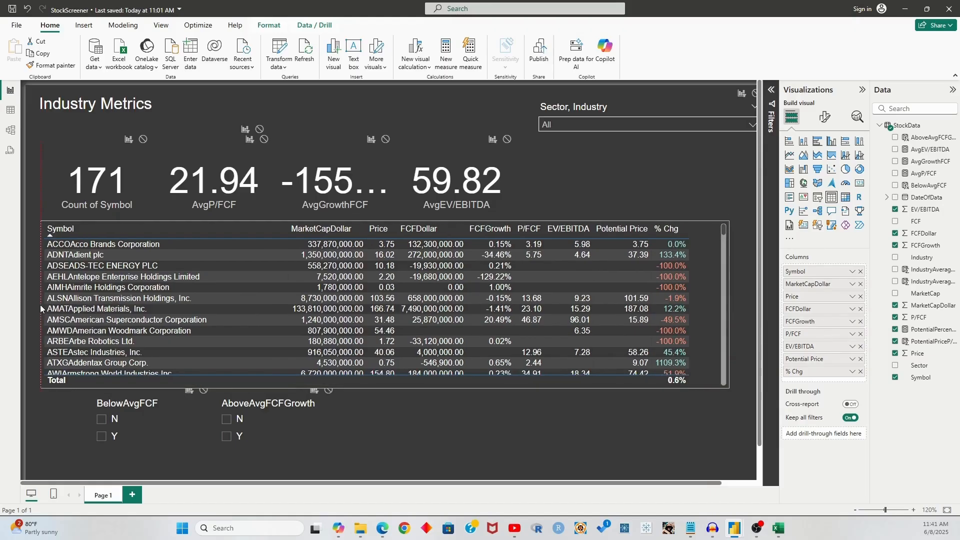
scroll(692, 281, down, 10)
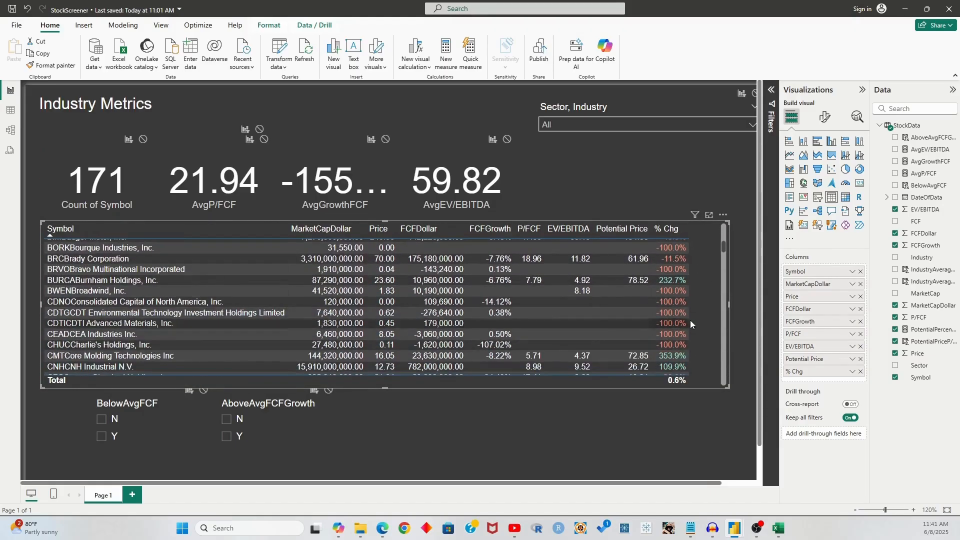
scroll(710, 284, down, 10)
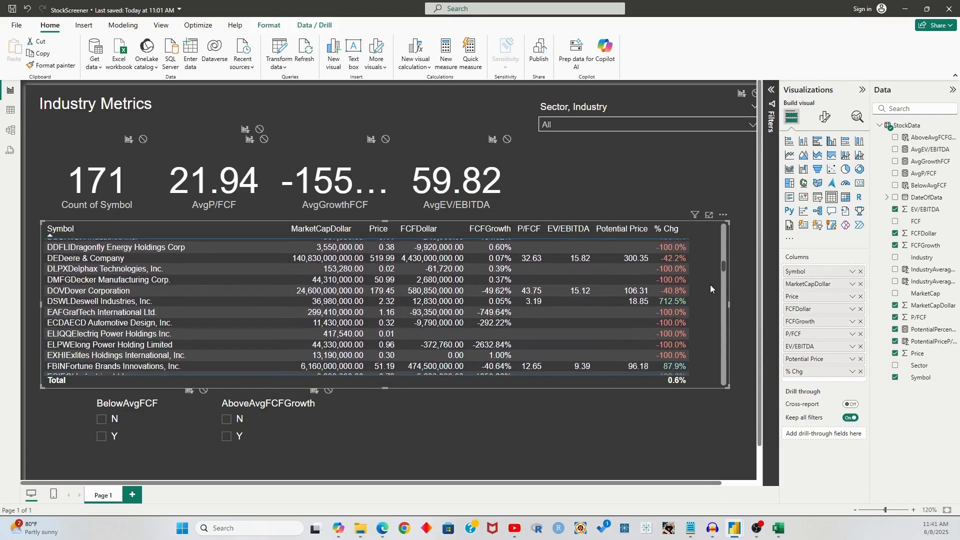
scroll(692, 284, up, 20)
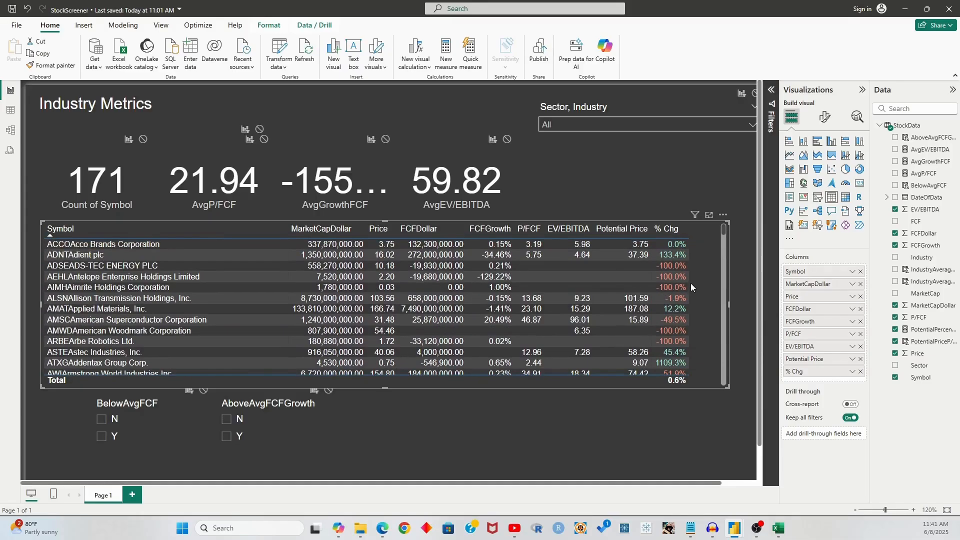
click(545, 429)
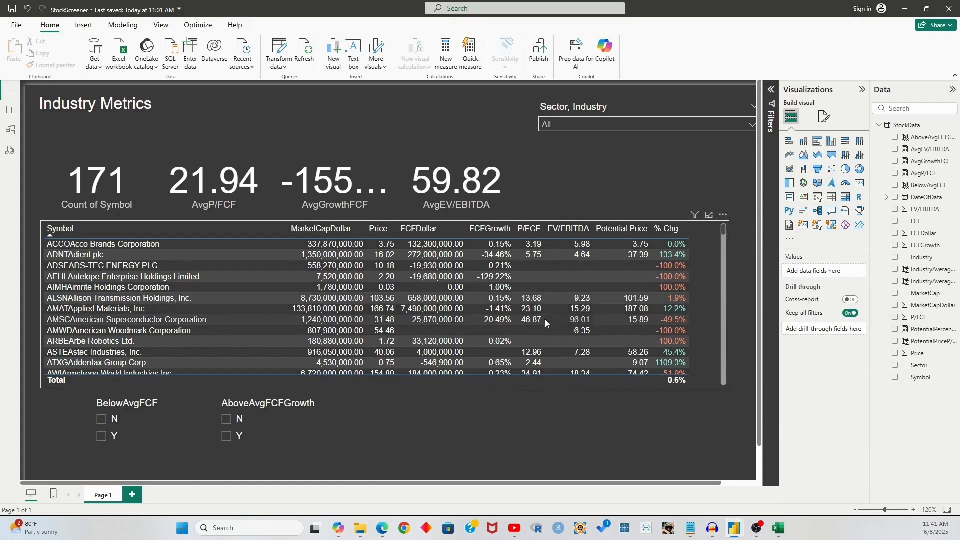
click(202, 427)
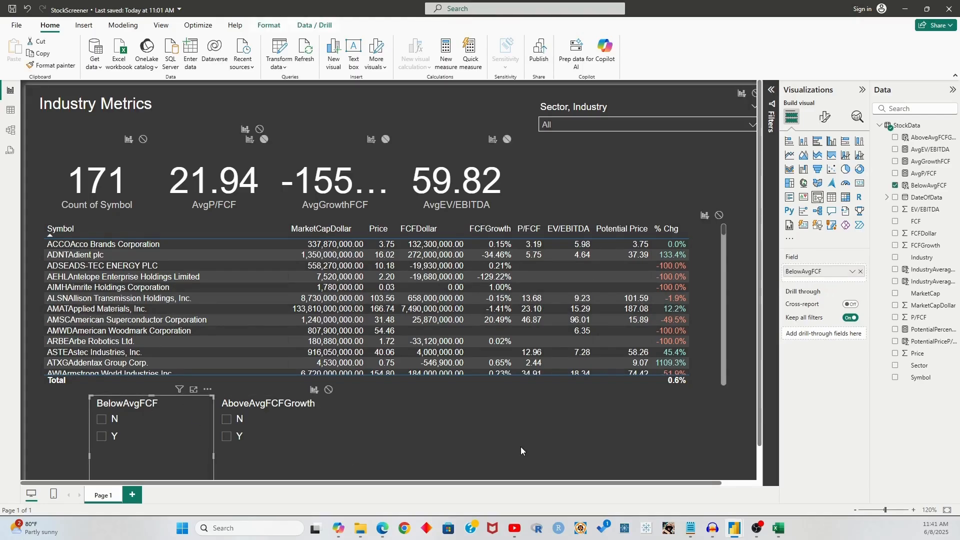
Filter back to Industrial machinery and Y for AboveAvgFCFGrowth, leaving 9 stocks
click(667, 131)
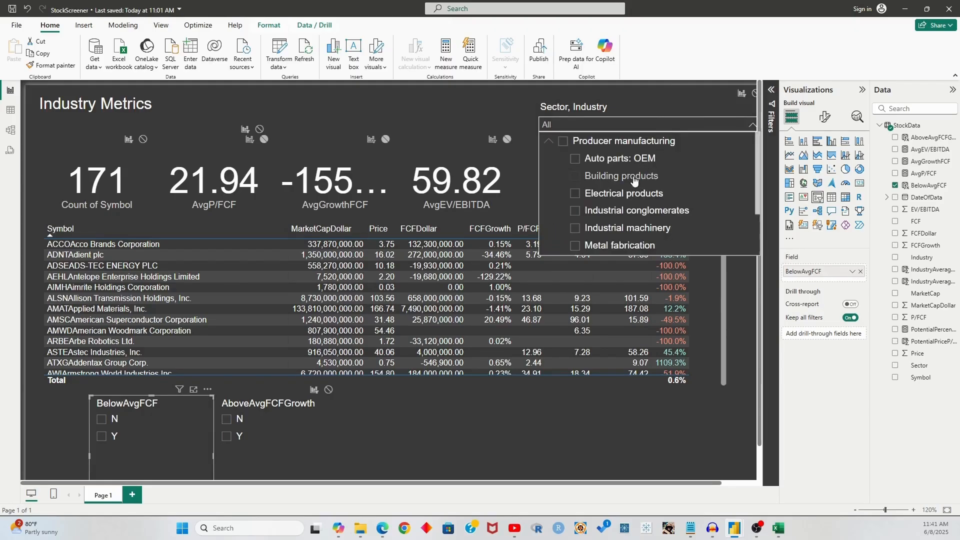
scroll(625, 185, down, 1)
scroll(629, 215, up, 1)
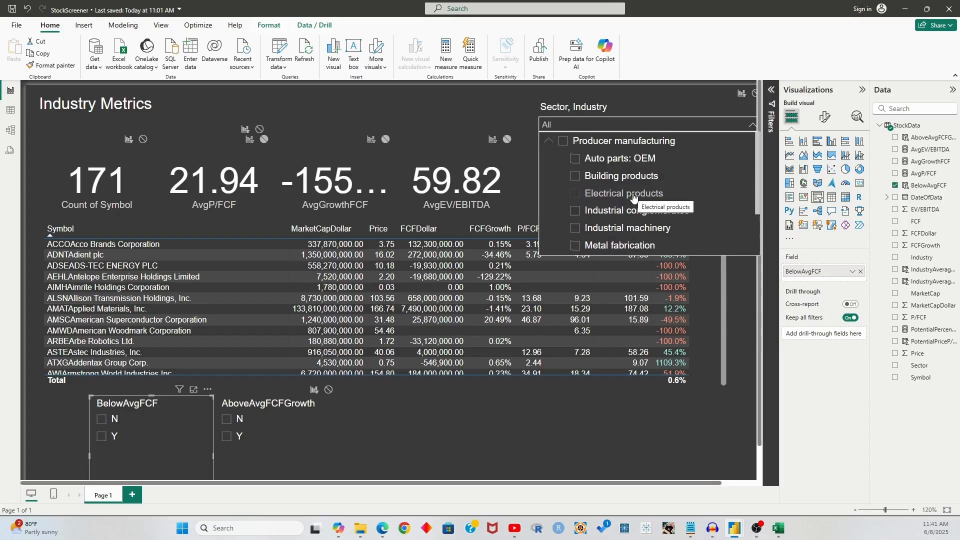
scroll(634, 199, down, 1)
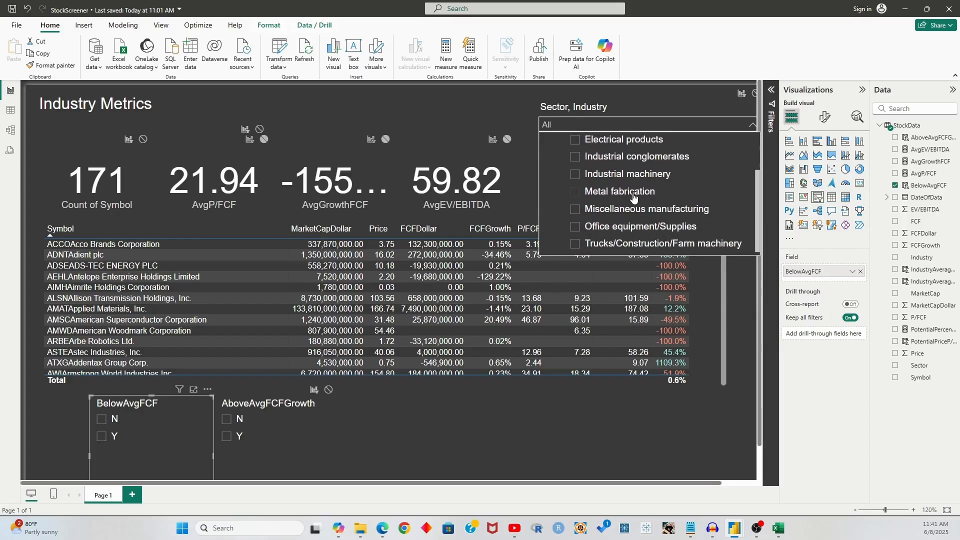
click(631, 175)
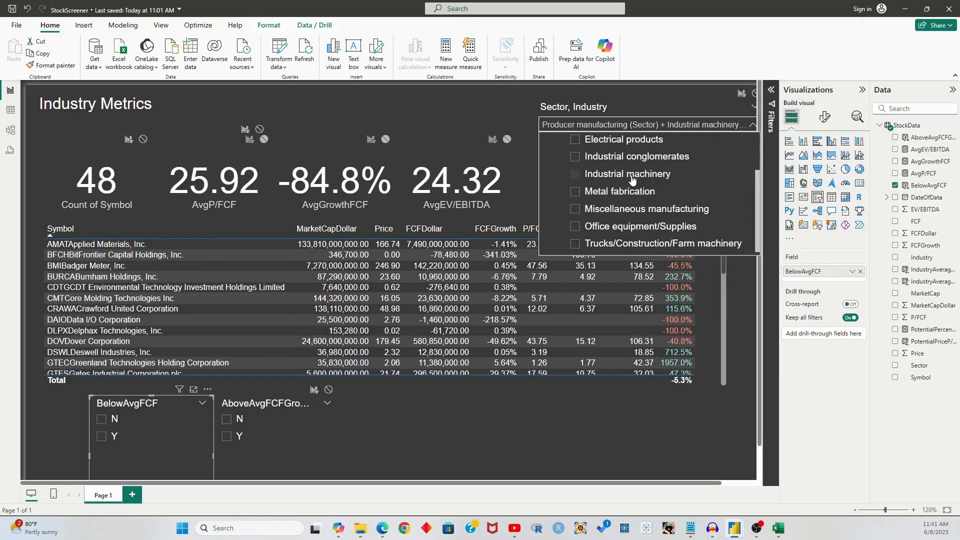
click(227, 436)
click(410, 430)
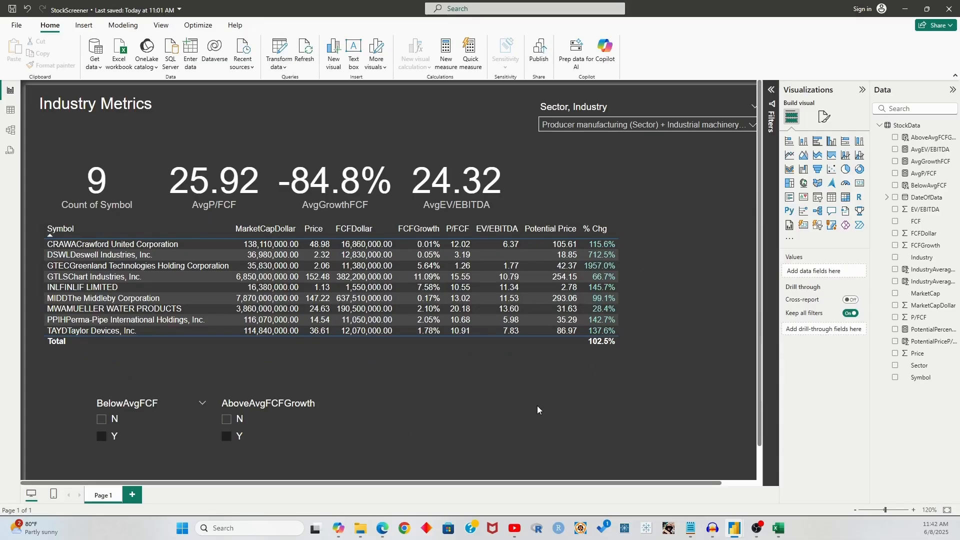
scroll(537, 406, down, 1)
scroll(537, 406, up, 1)
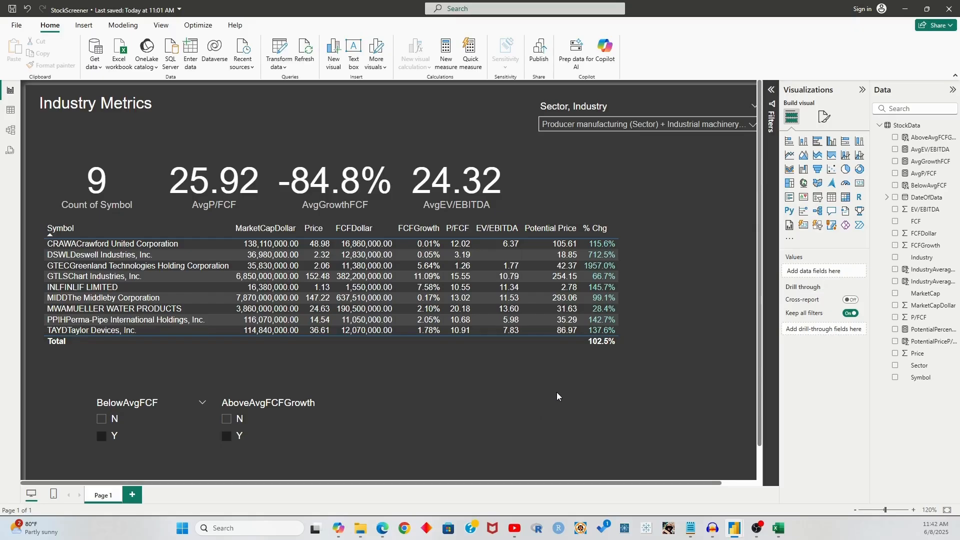
click(93, 282)
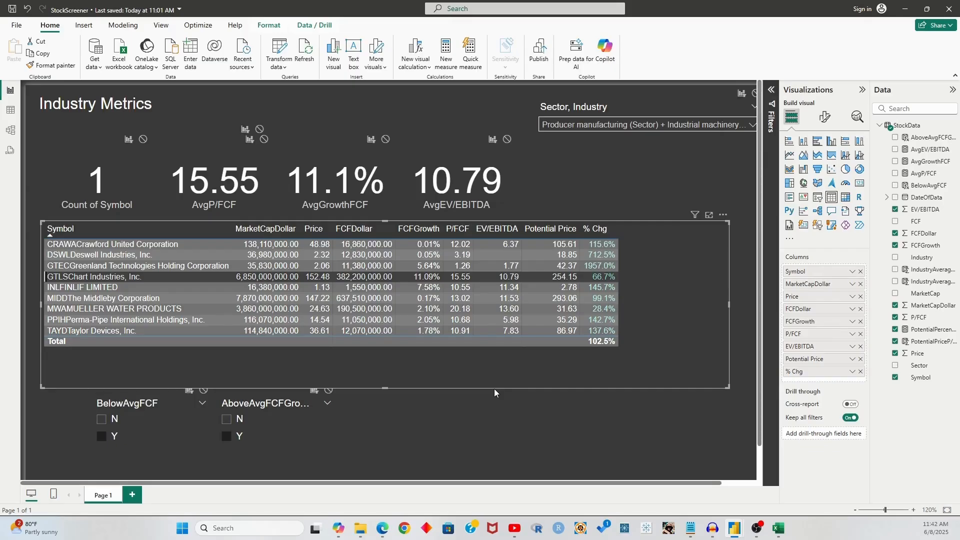
click(488, 280)
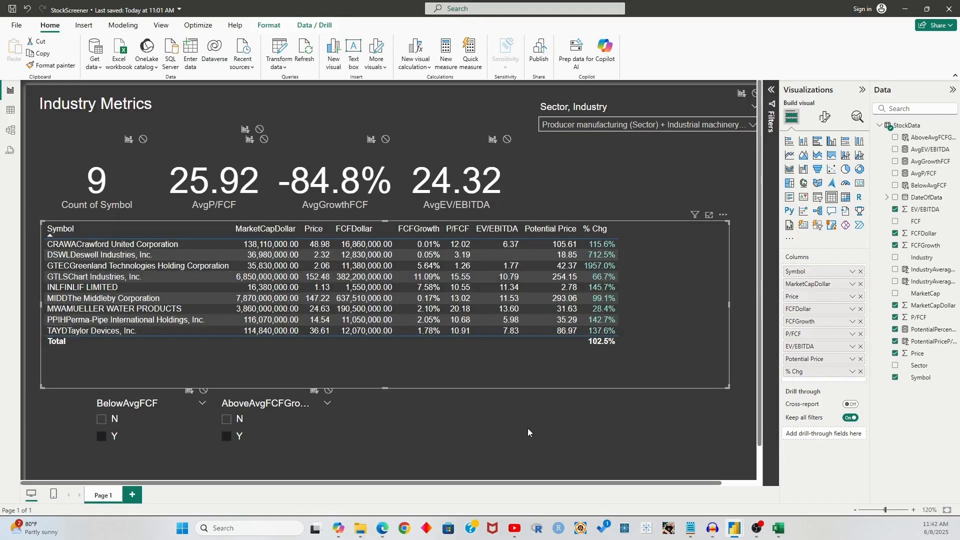
click(528, 429)
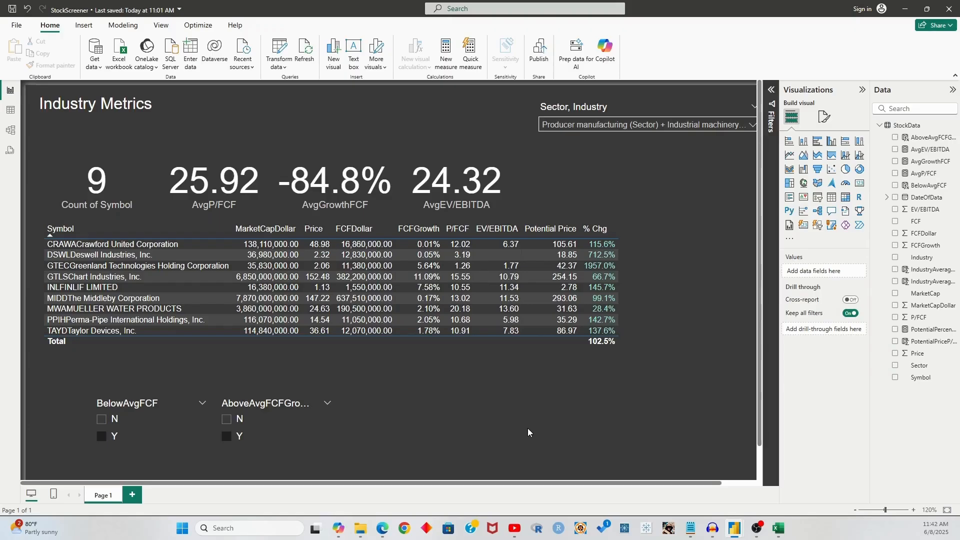